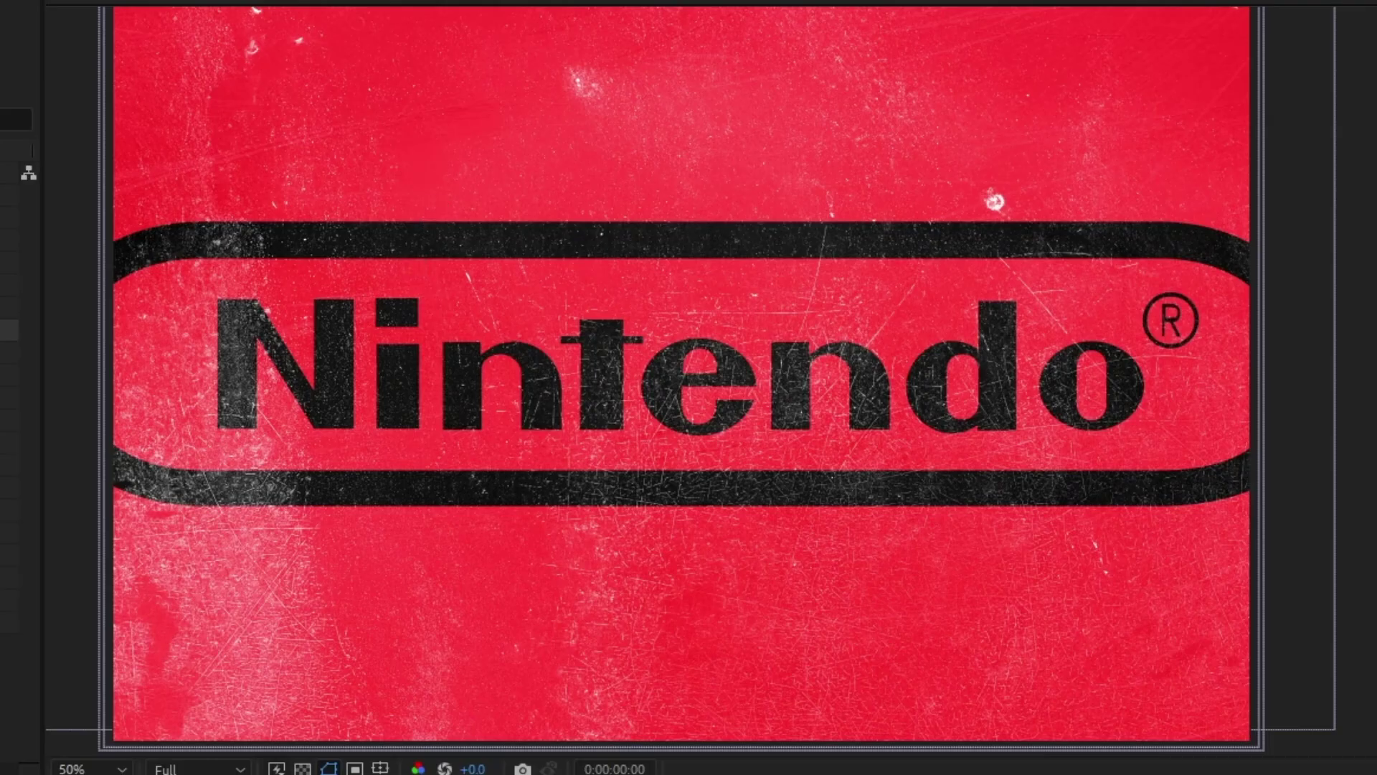
type("YAMAUCHI FAMILY")
left_click(467, 445)
type("KOMA HONDA")
left_click(556, 577)
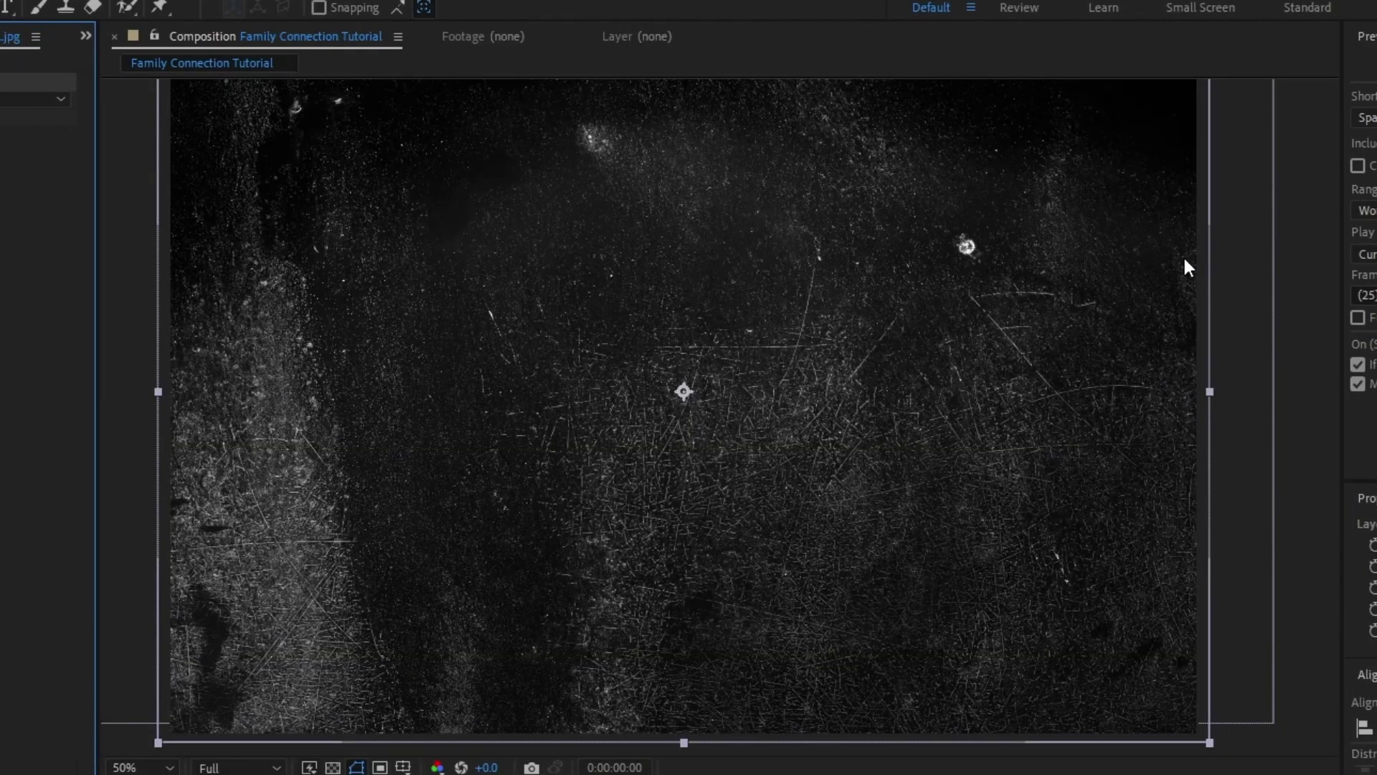
Set the grunge texture layer's blending mode to Add
left_click(163, 771)
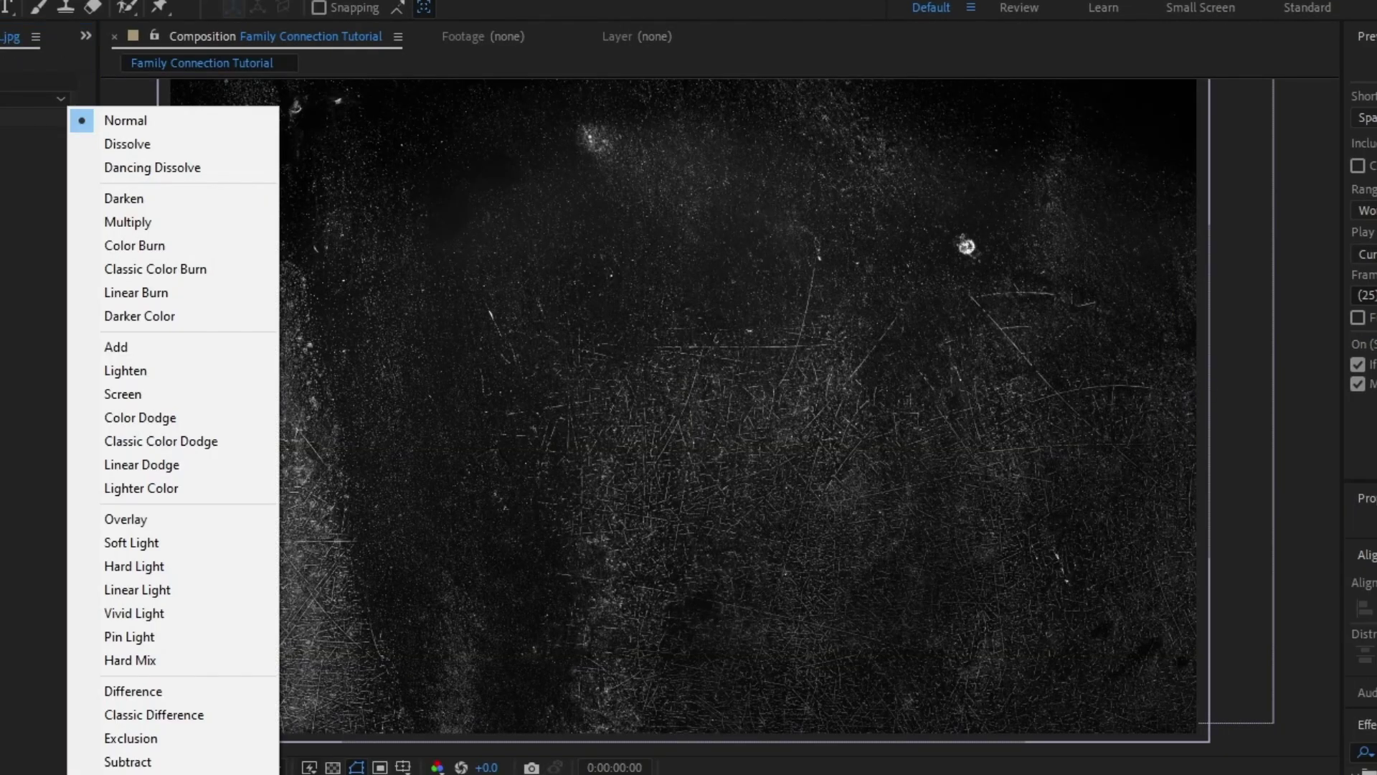
left_click(162, 348)
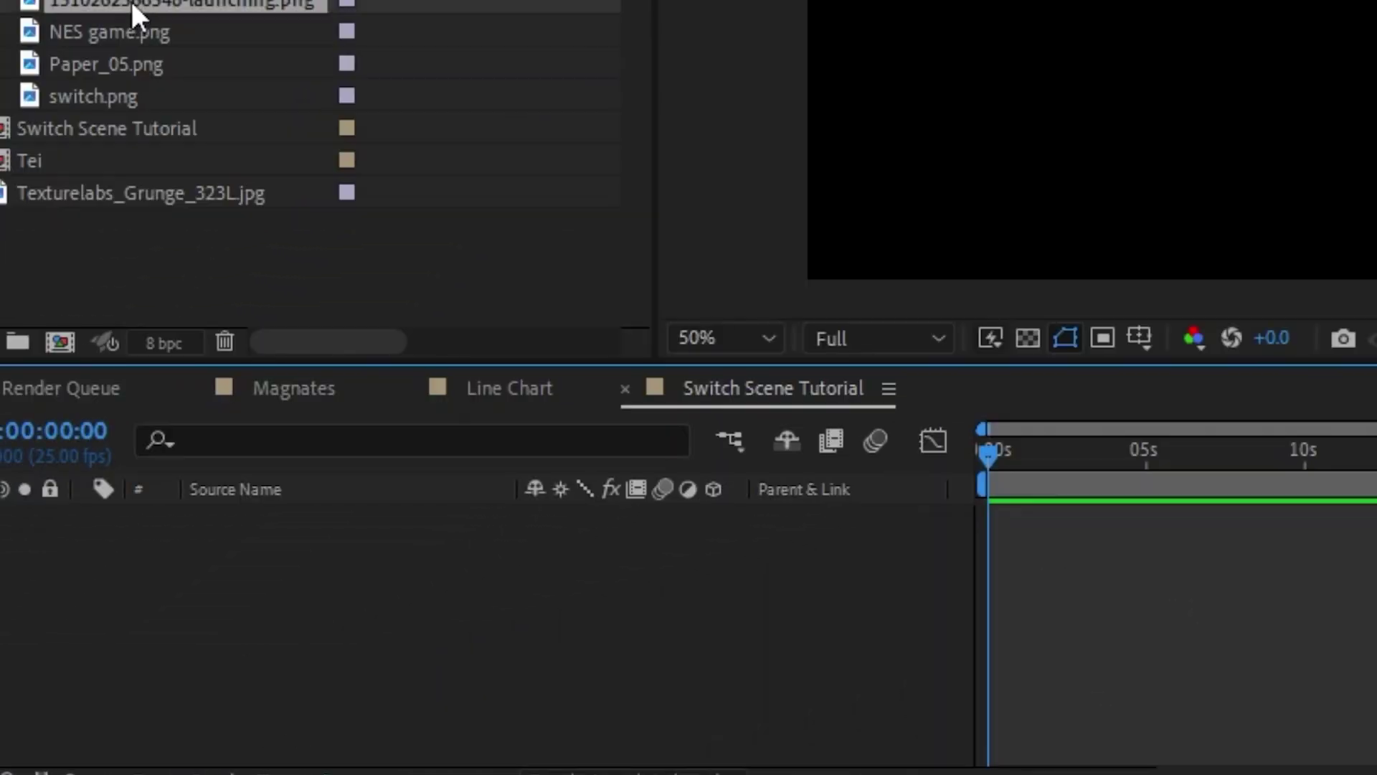
left_click(19, 410)
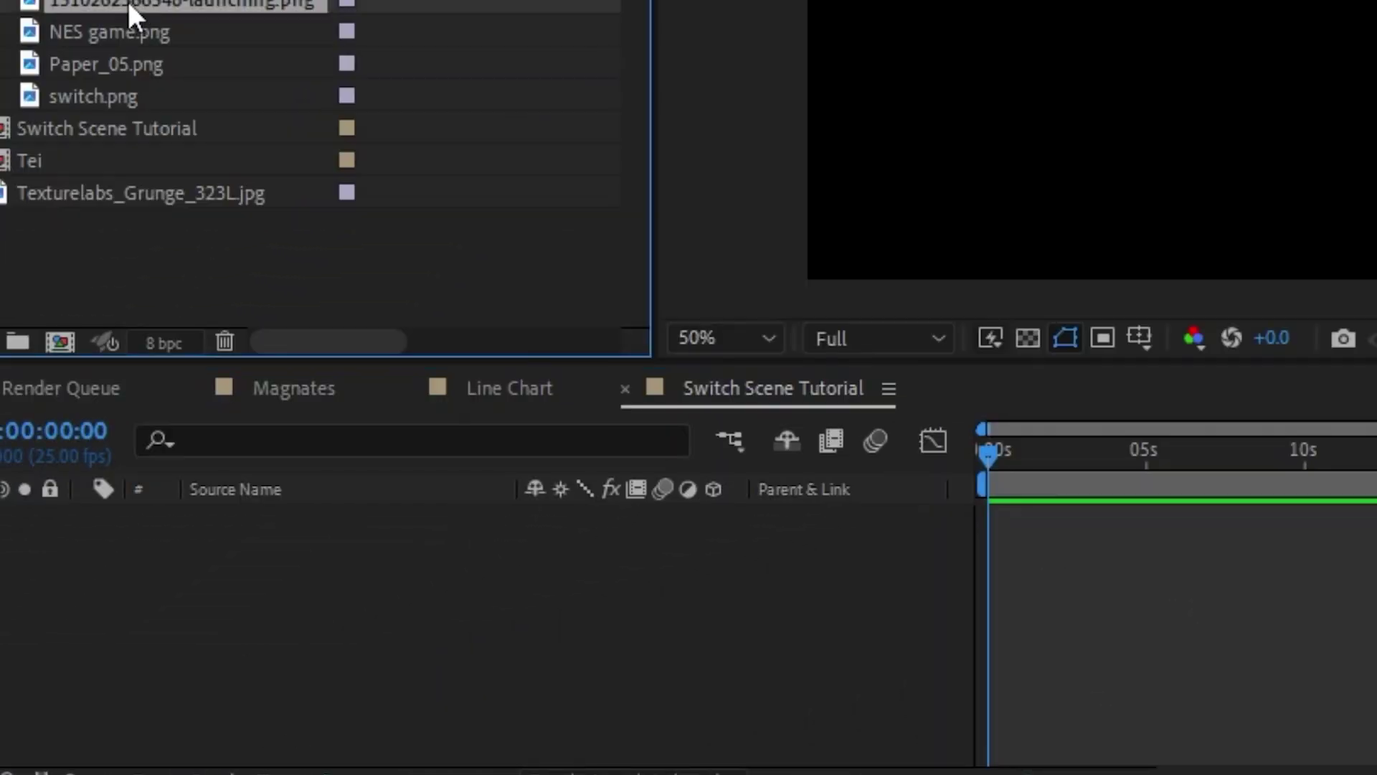
left_click(75, 89, "shift")
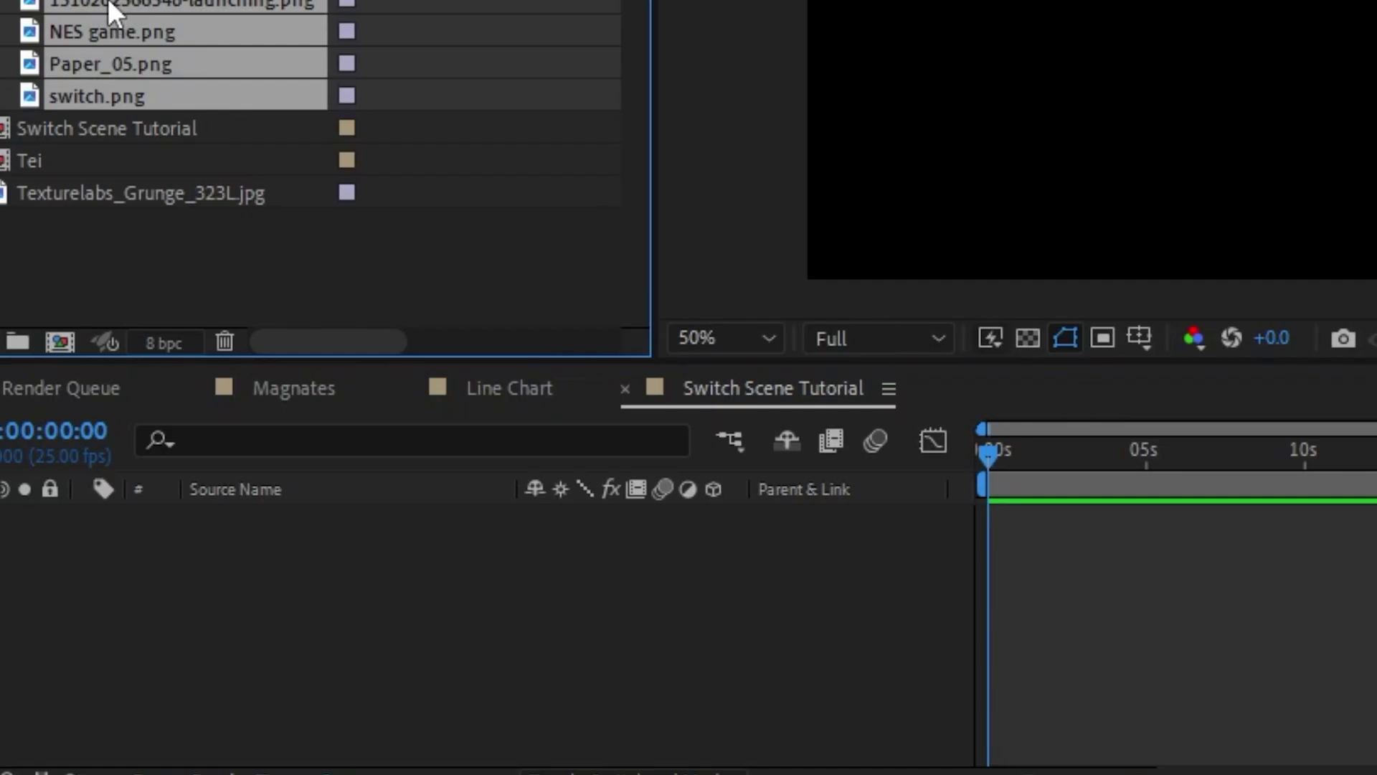
left_click_drag(145, 8, 436, 608)
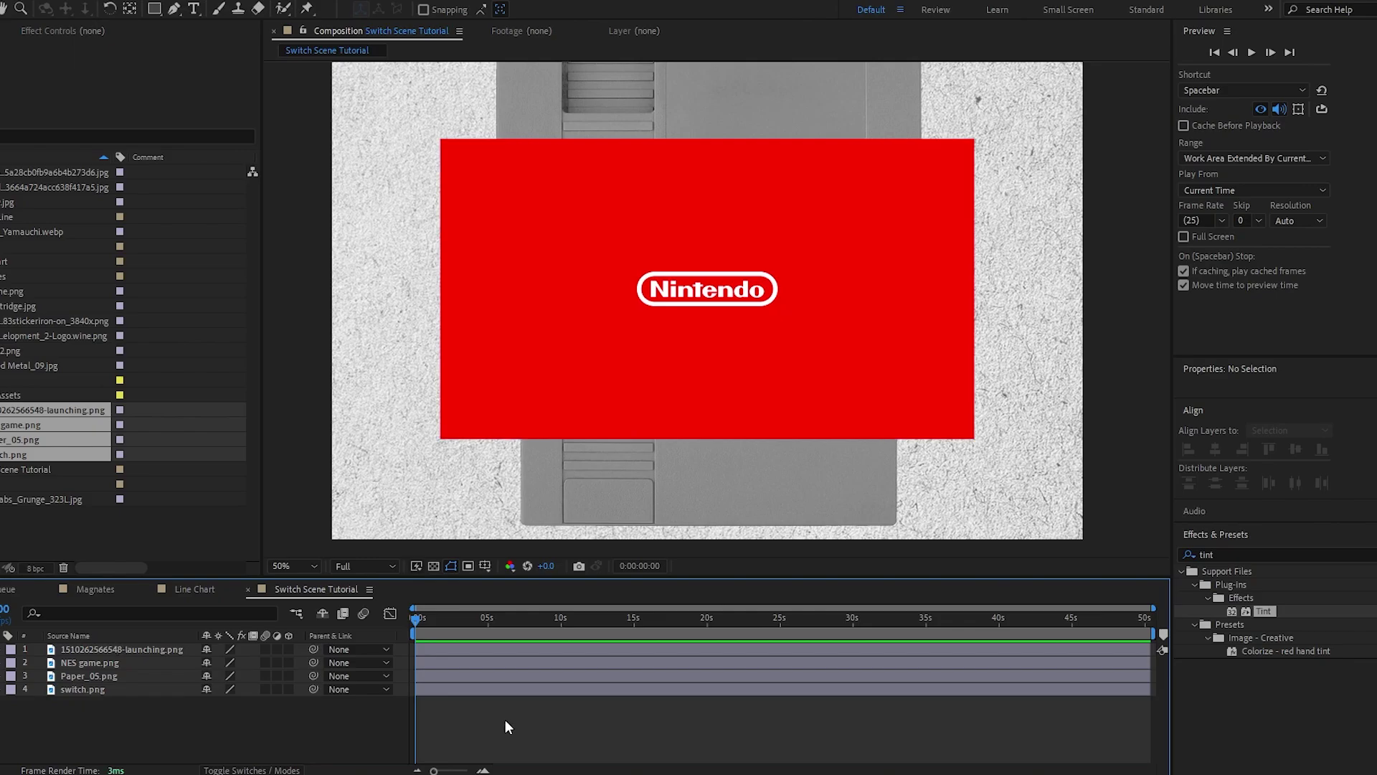
Create a new camera layer in the Switch Scene Tutorial composition
right_click(472, 715)
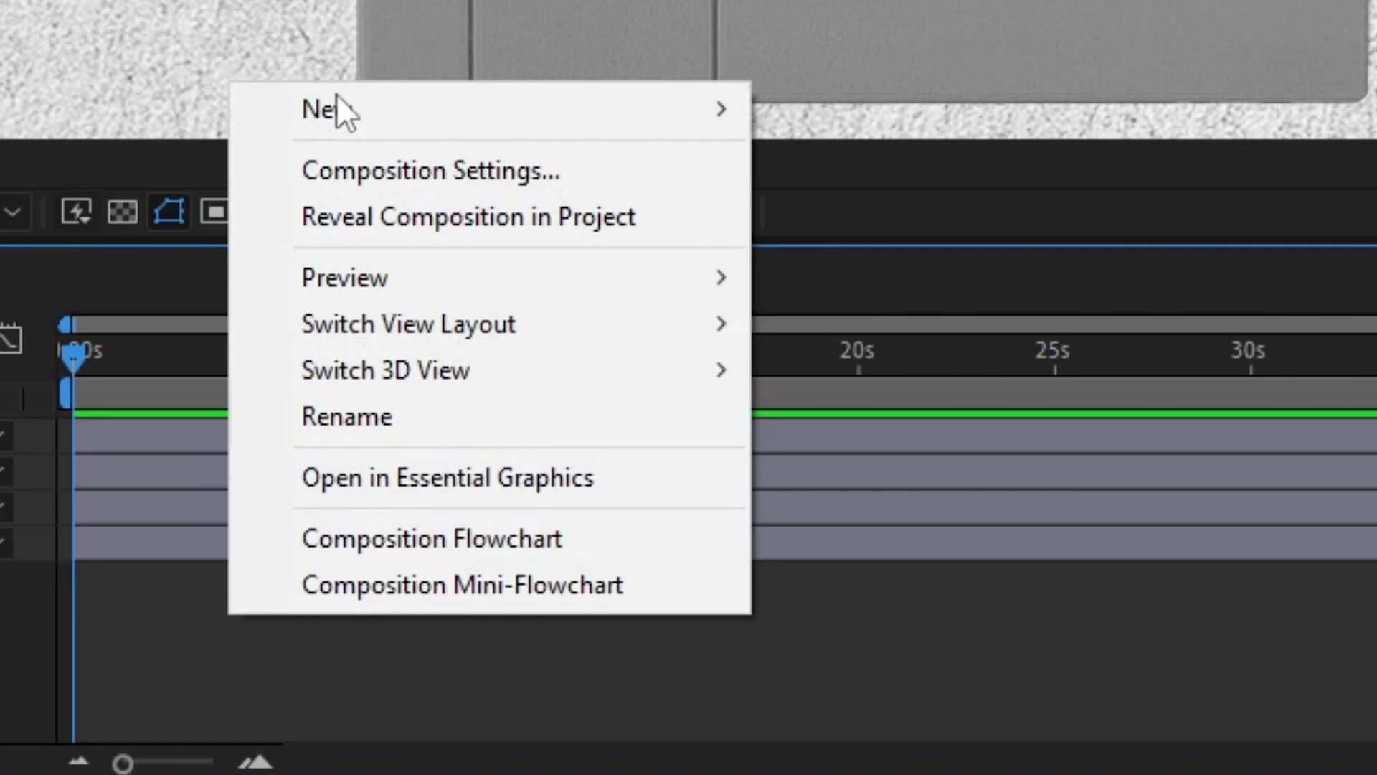
mouse_move(338, 110)
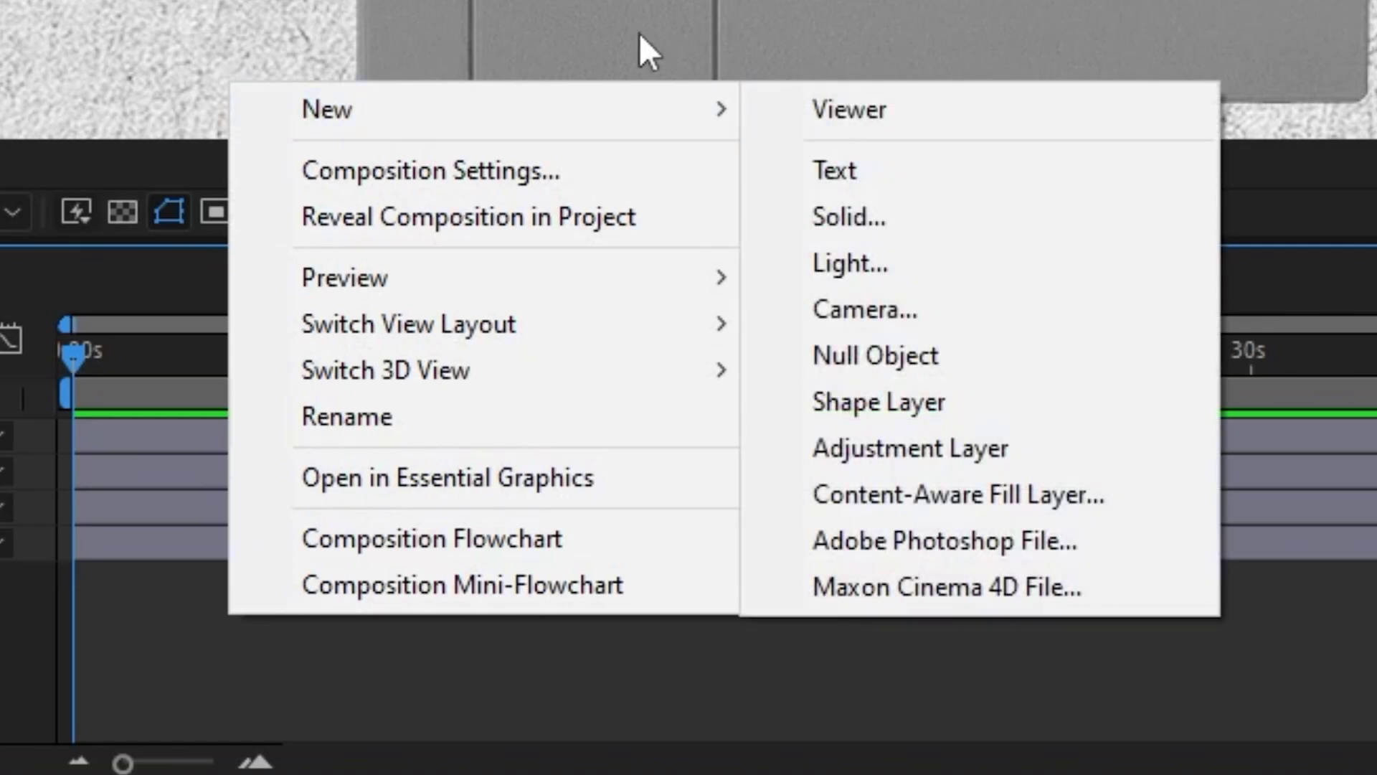
left_click(894, 310)
left_click_drag(777, 34, 814, 40)
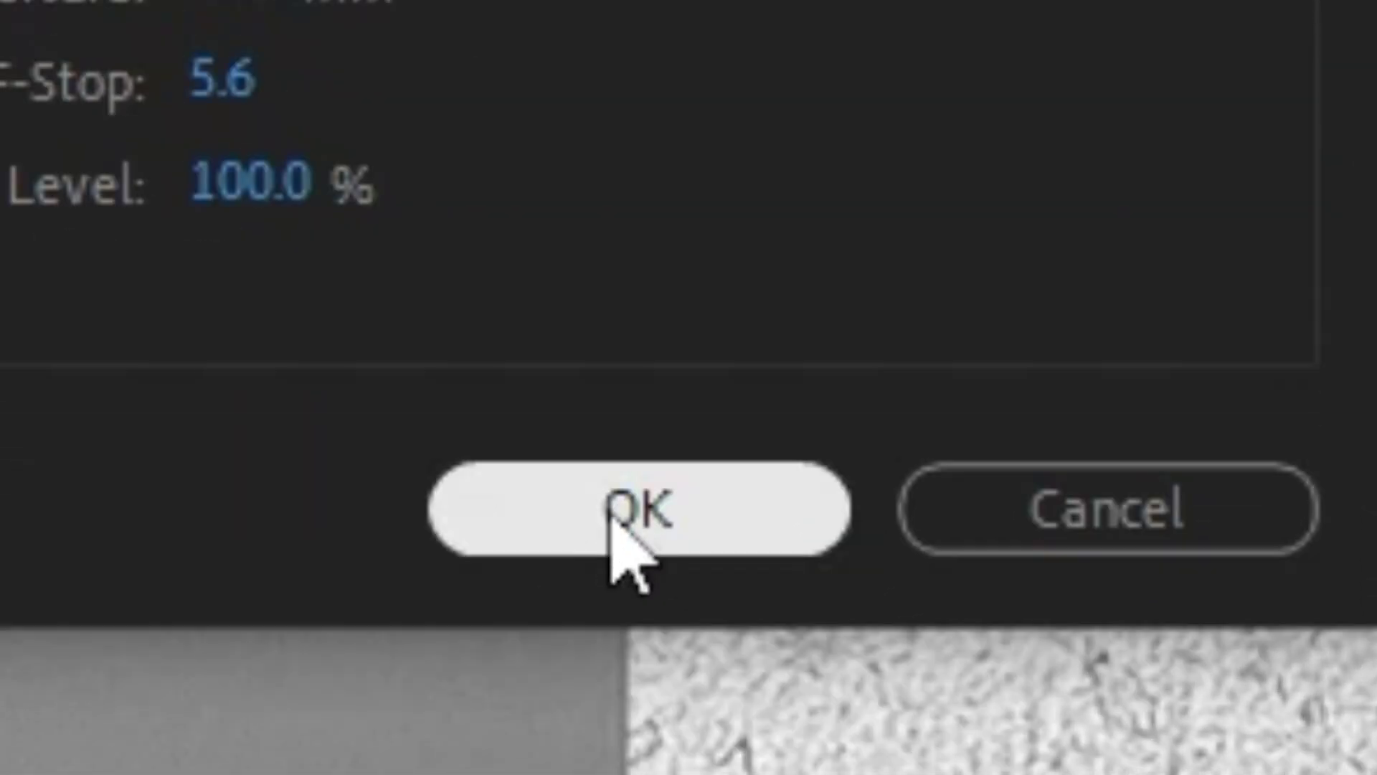
left_click(1096, 759)
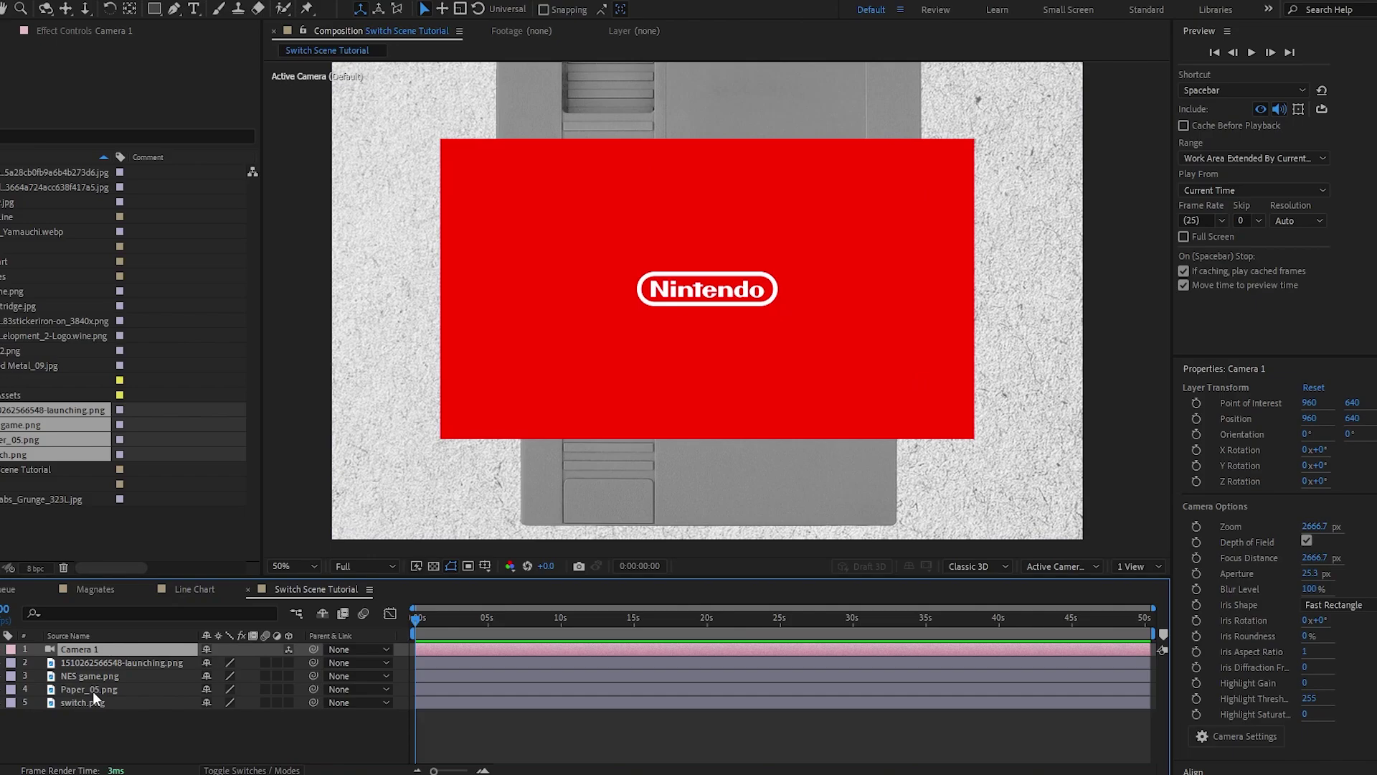
Move Paper_05.png to the top of the layer stack and apply the Tint effect to it
left_click_drag(93, 690, 93, 648)
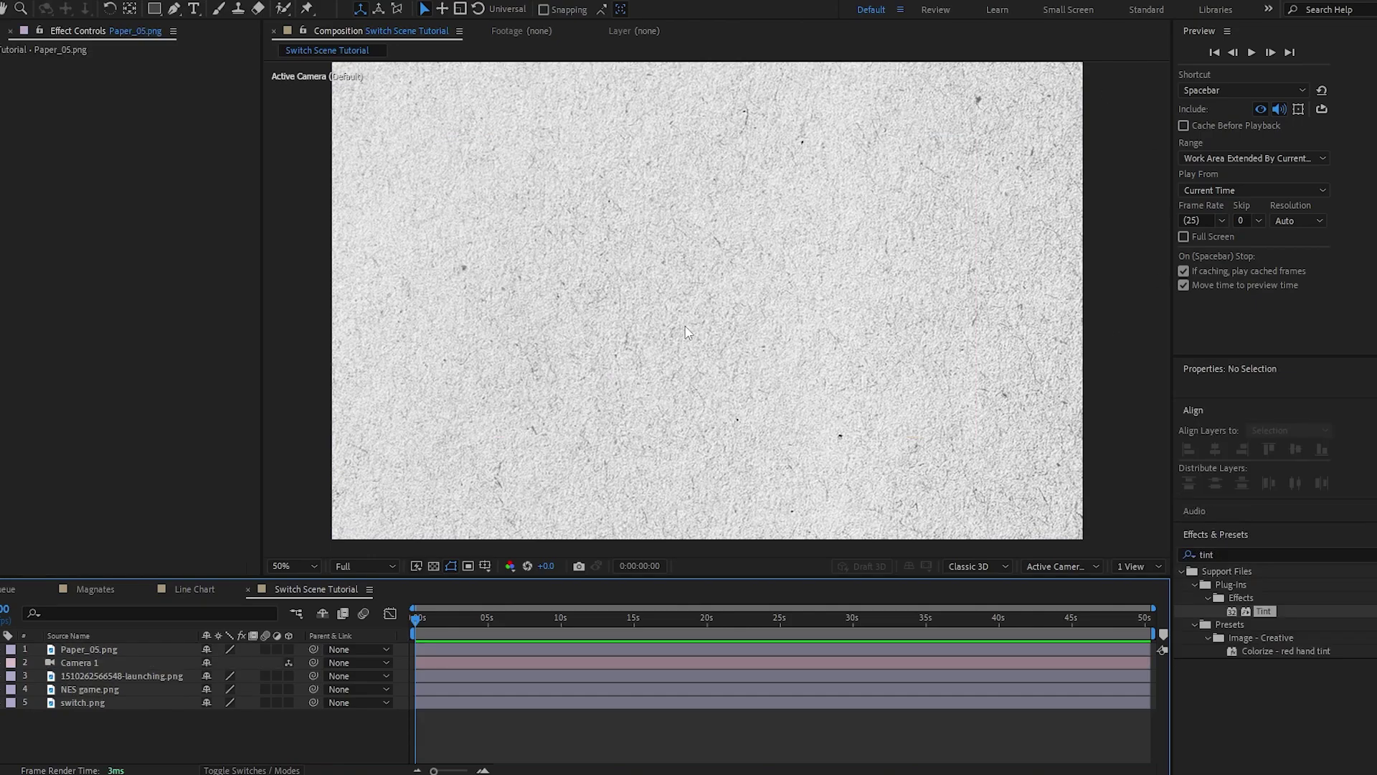
left_click(442, 650)
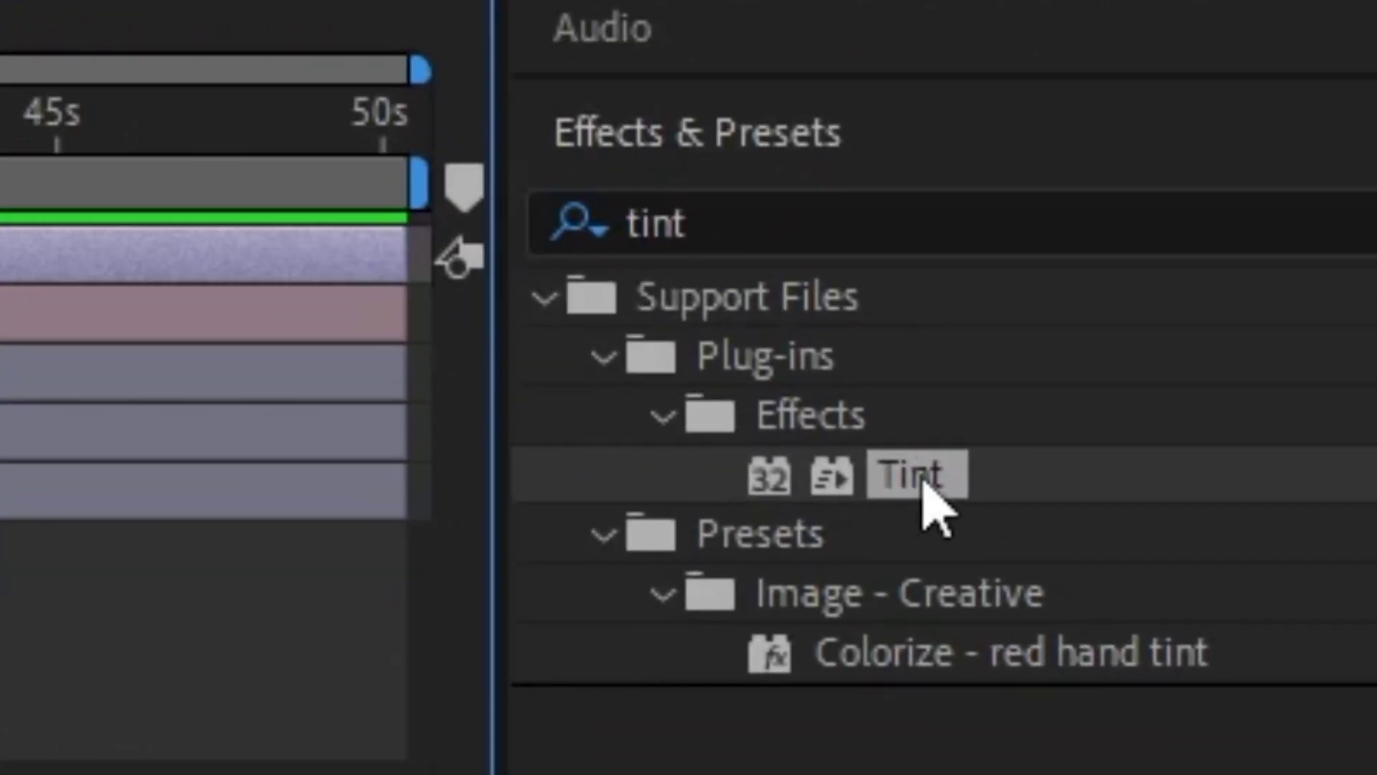
left_click(1265, 701)
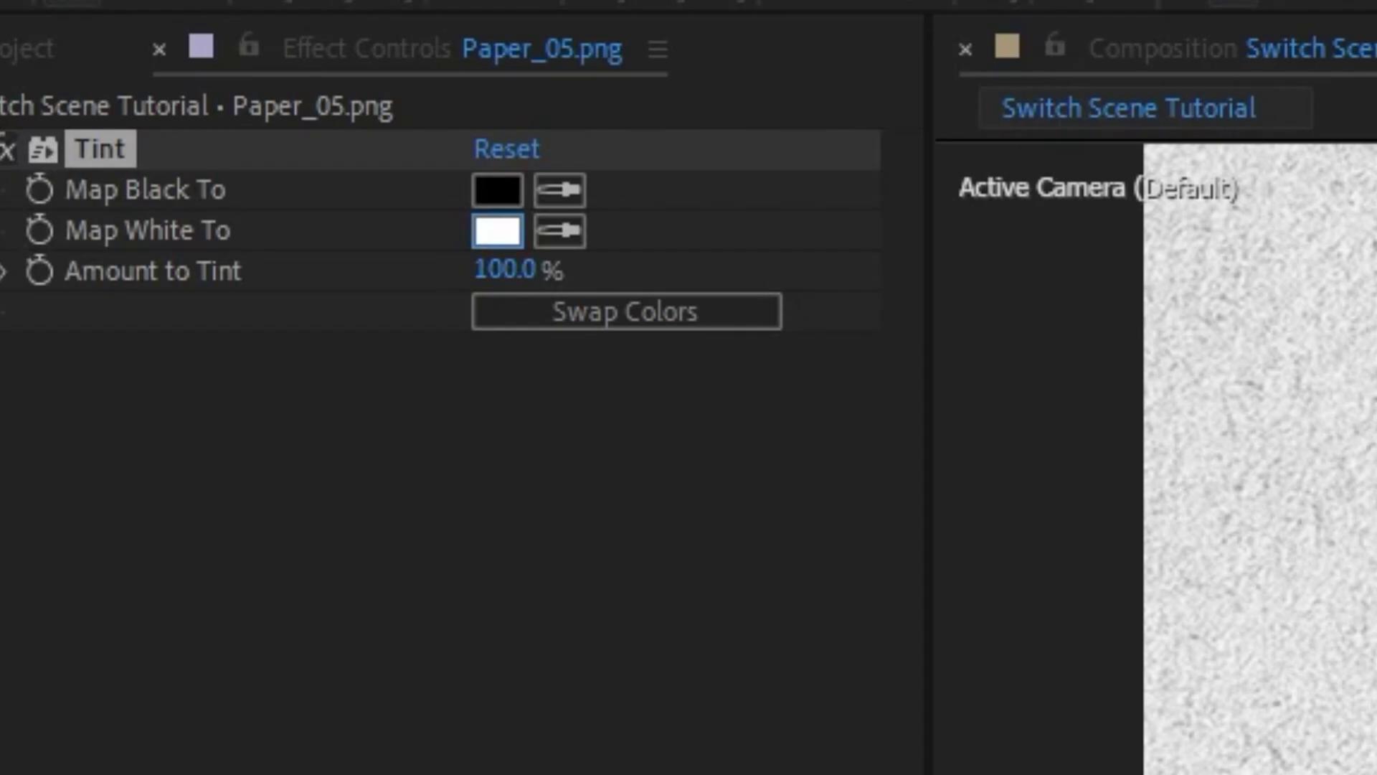
Set the paper's Tint effect to map white to black (000000) and black to dark grey (494949)
left_click_drag(686, 502, 668, 747)
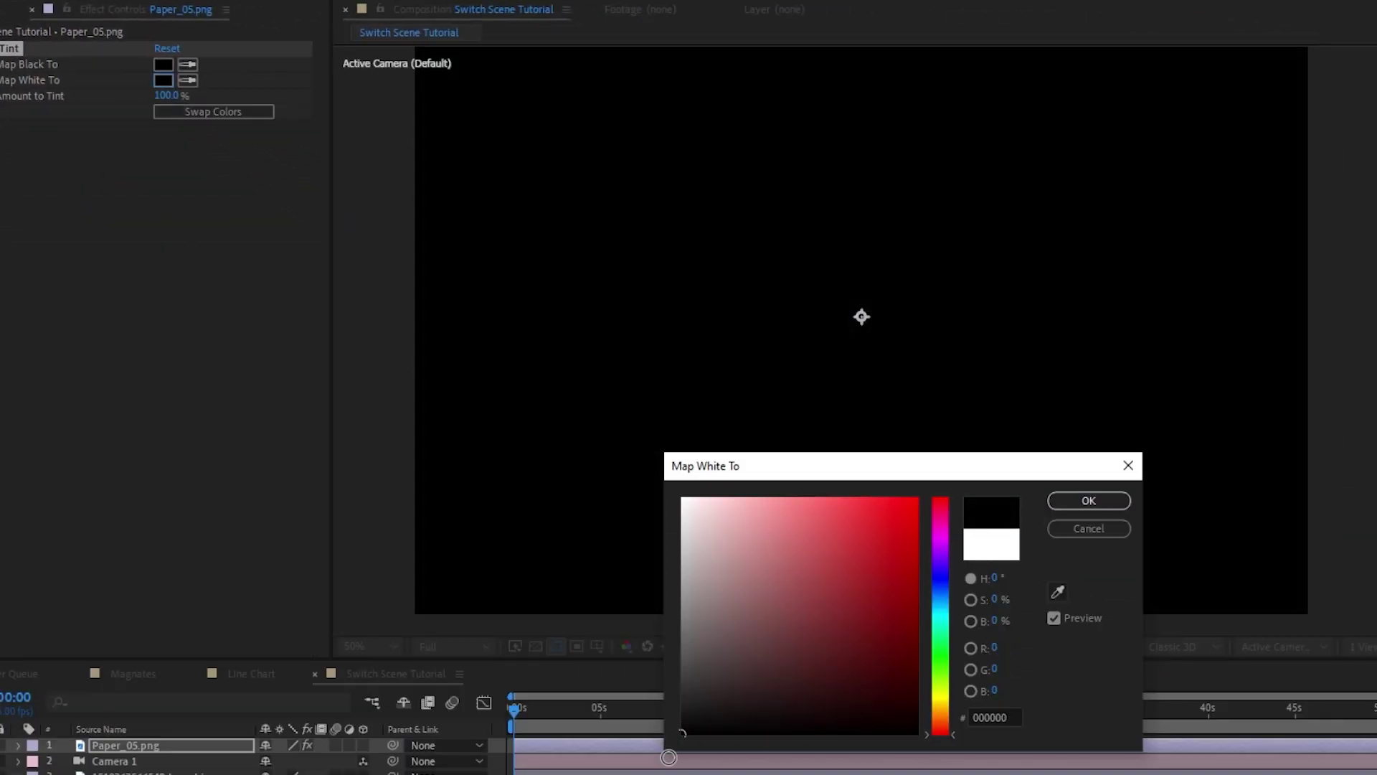
left_click(1066, 506)
left_click(163, 64)
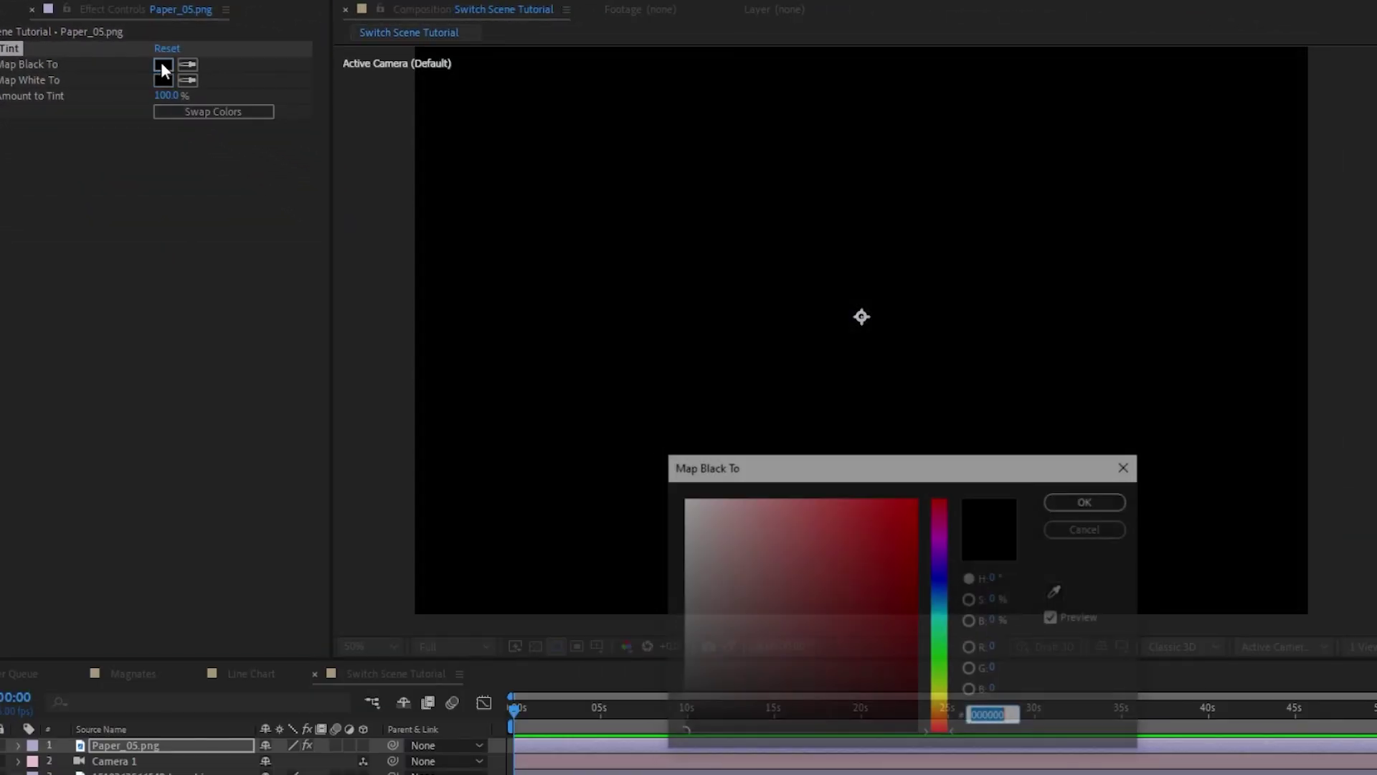
left_click_drag(685, 719, 681, 670)
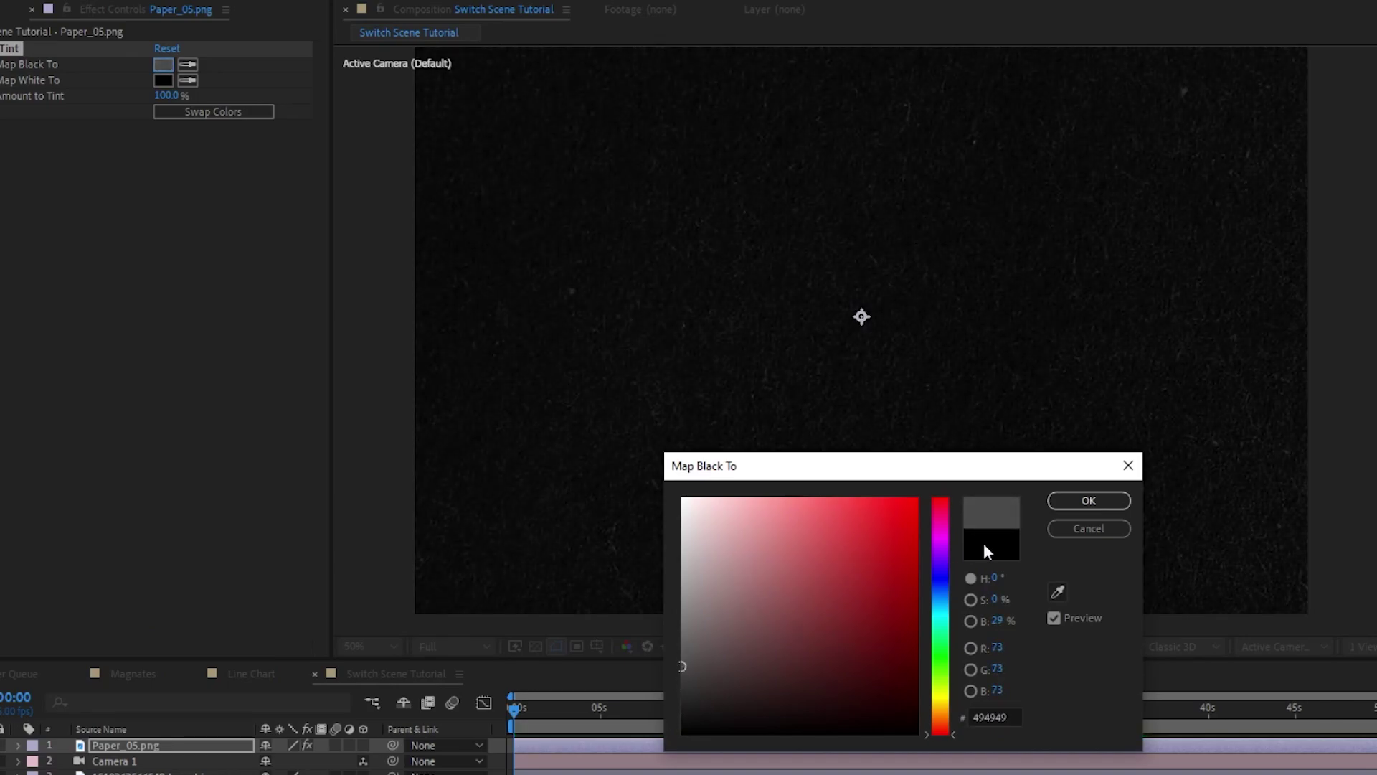
left_click(1089, 501)
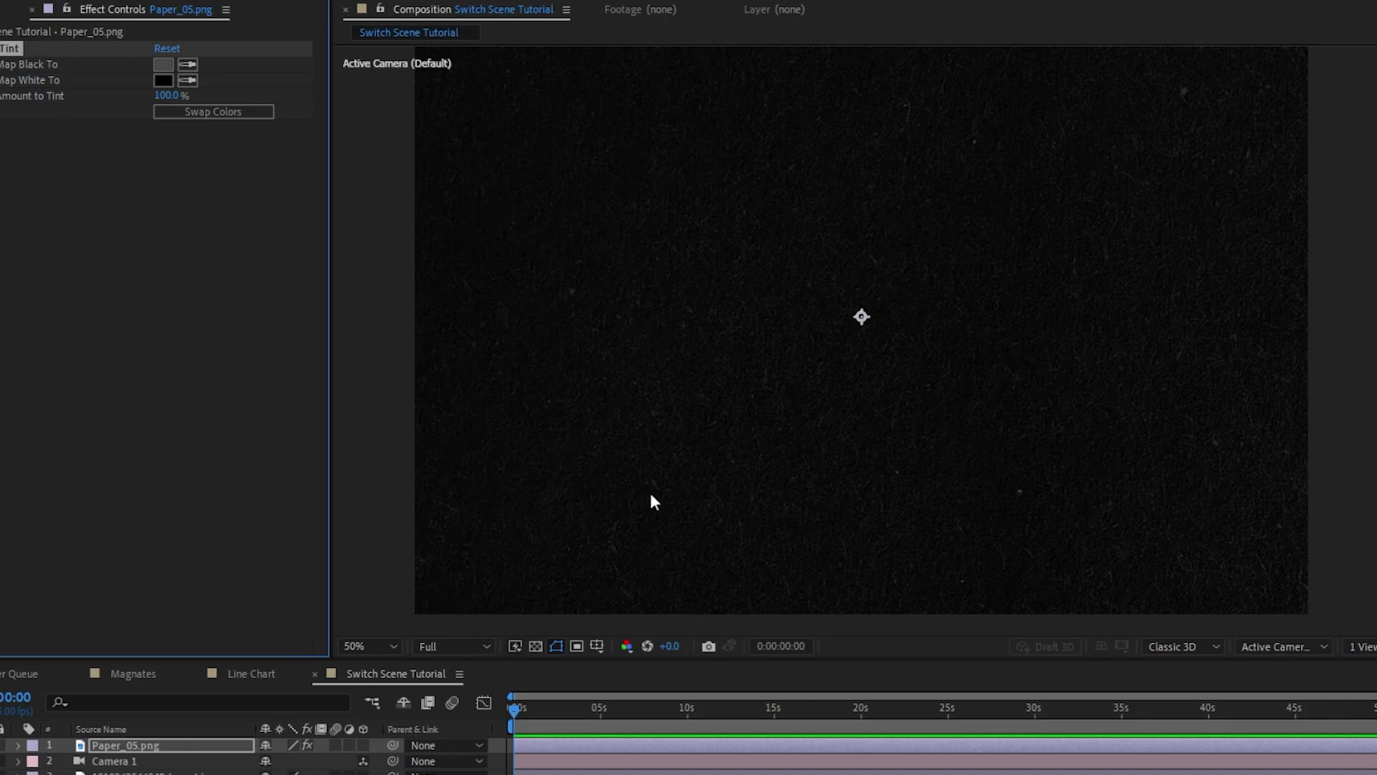
Move Paper_05.png to the bottom of the layer stack and make all four image layers 3D
left_click_drag(131, 742, 42, 692)
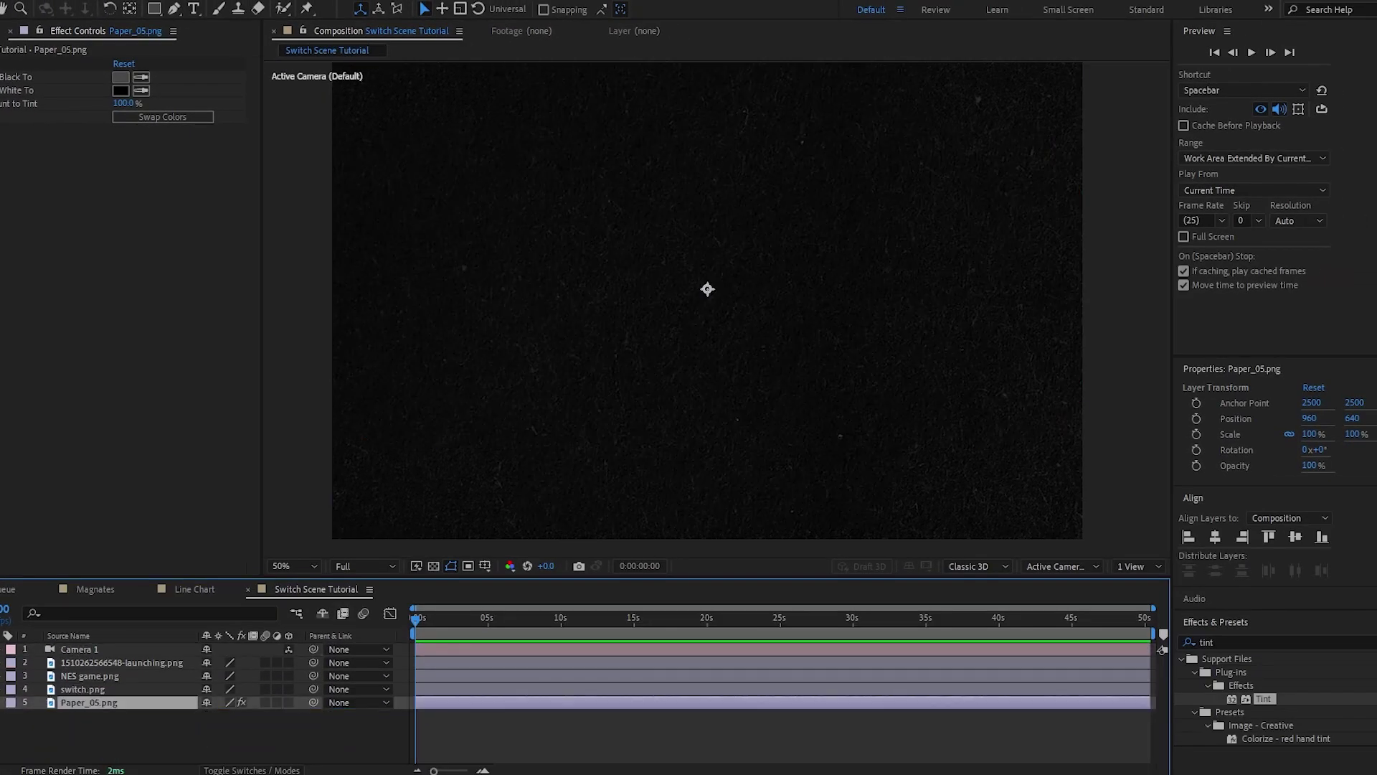
left_click(288, 662)
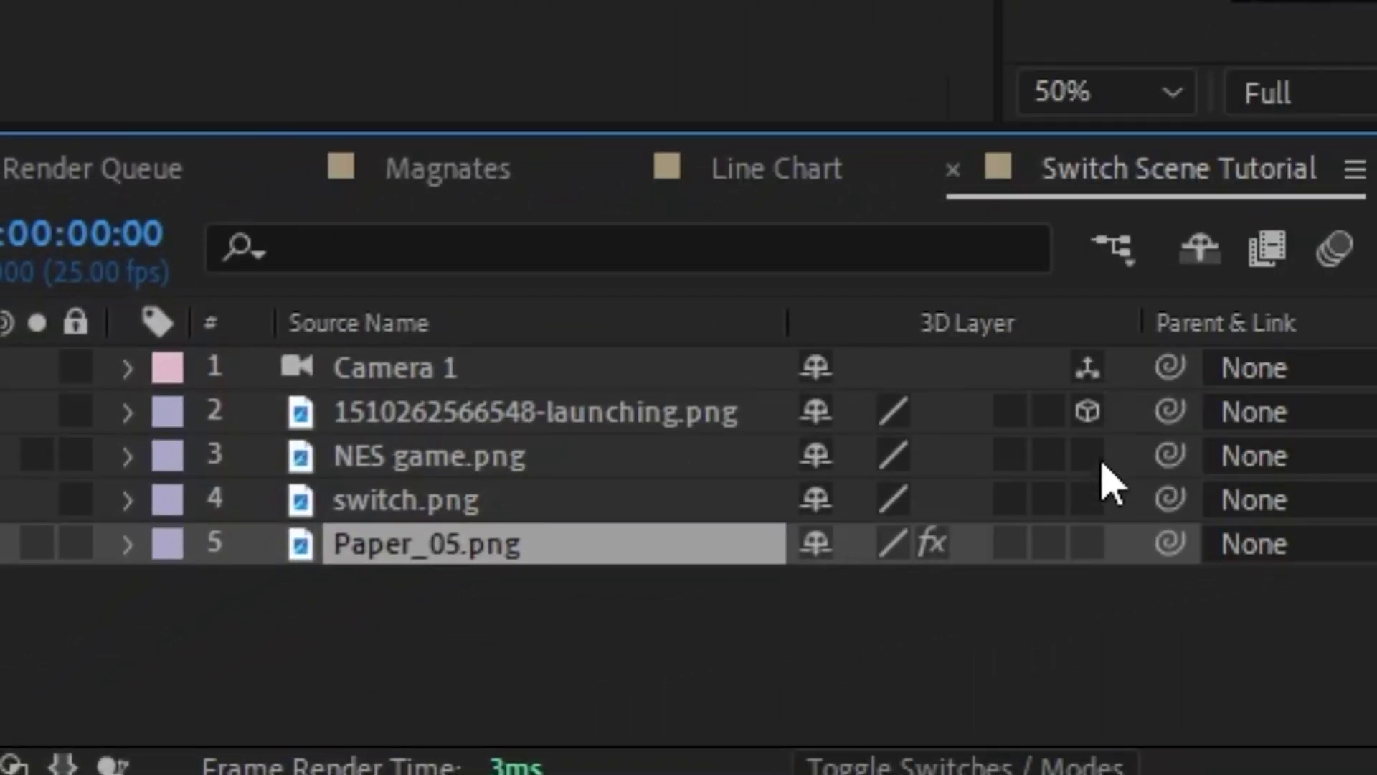
left_click_drag(1104, 465, 1109, 560)
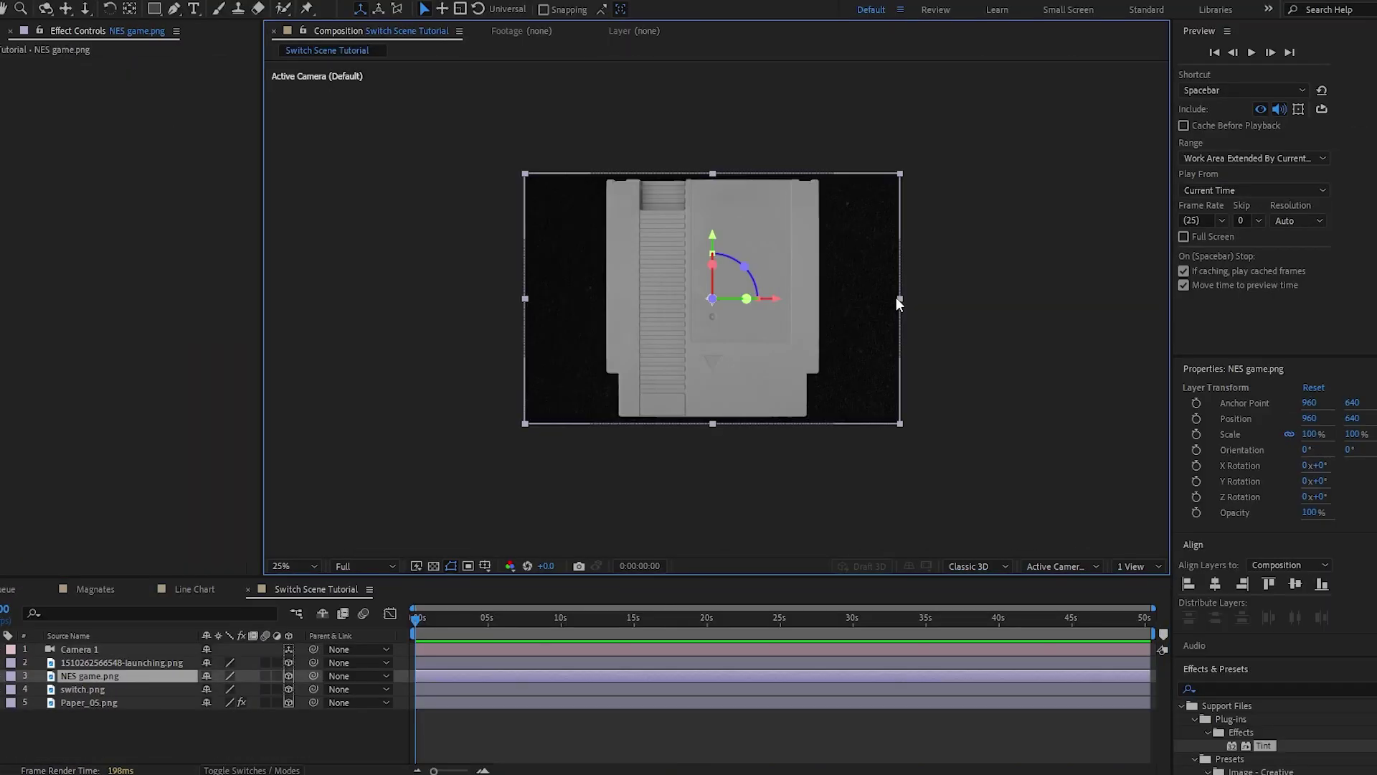
Scale down and rotate the NES game cartridge, and place it tilted at the upper-left corner of the frame
left_click_drag(902, 298, 579, 209)
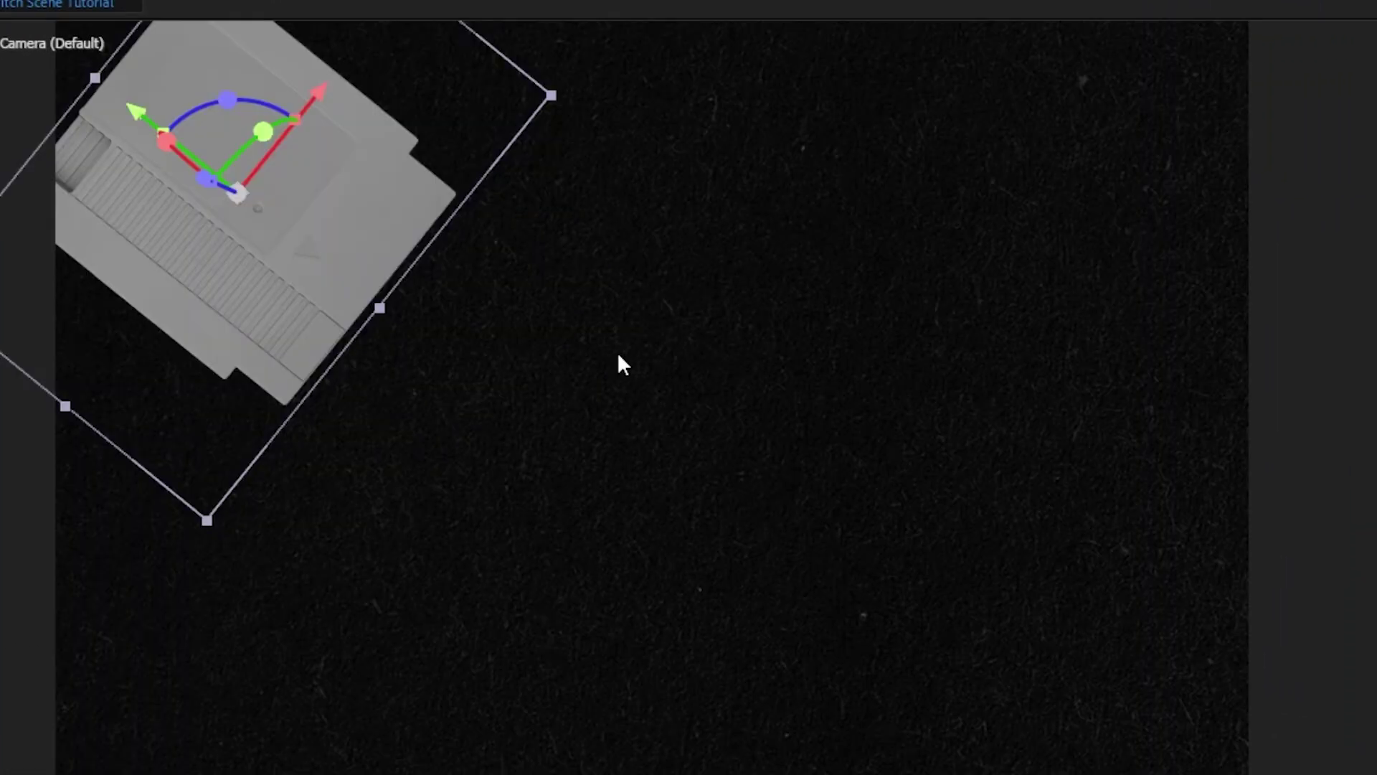
left_click_drag(337, 224, 371, 208)
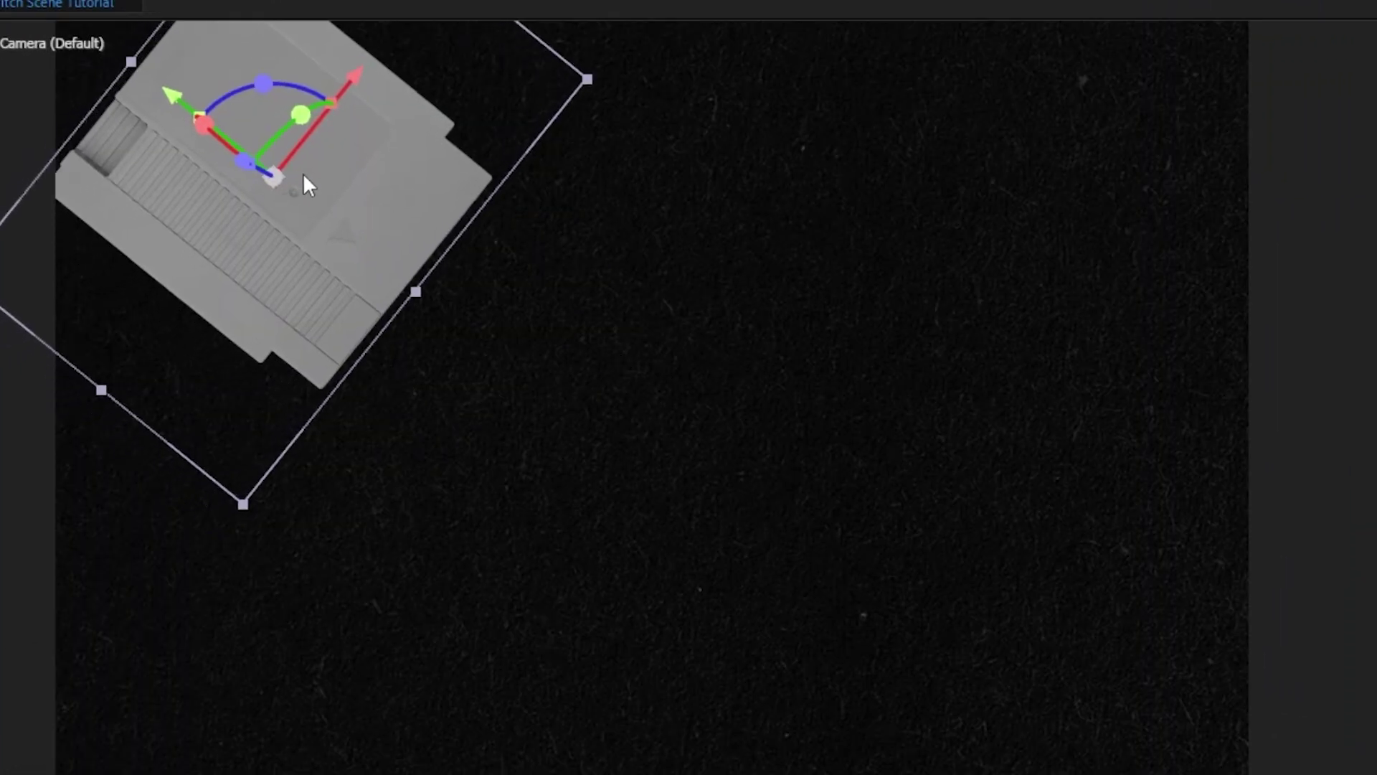
left_click_drag(237, 158, 230, 156)
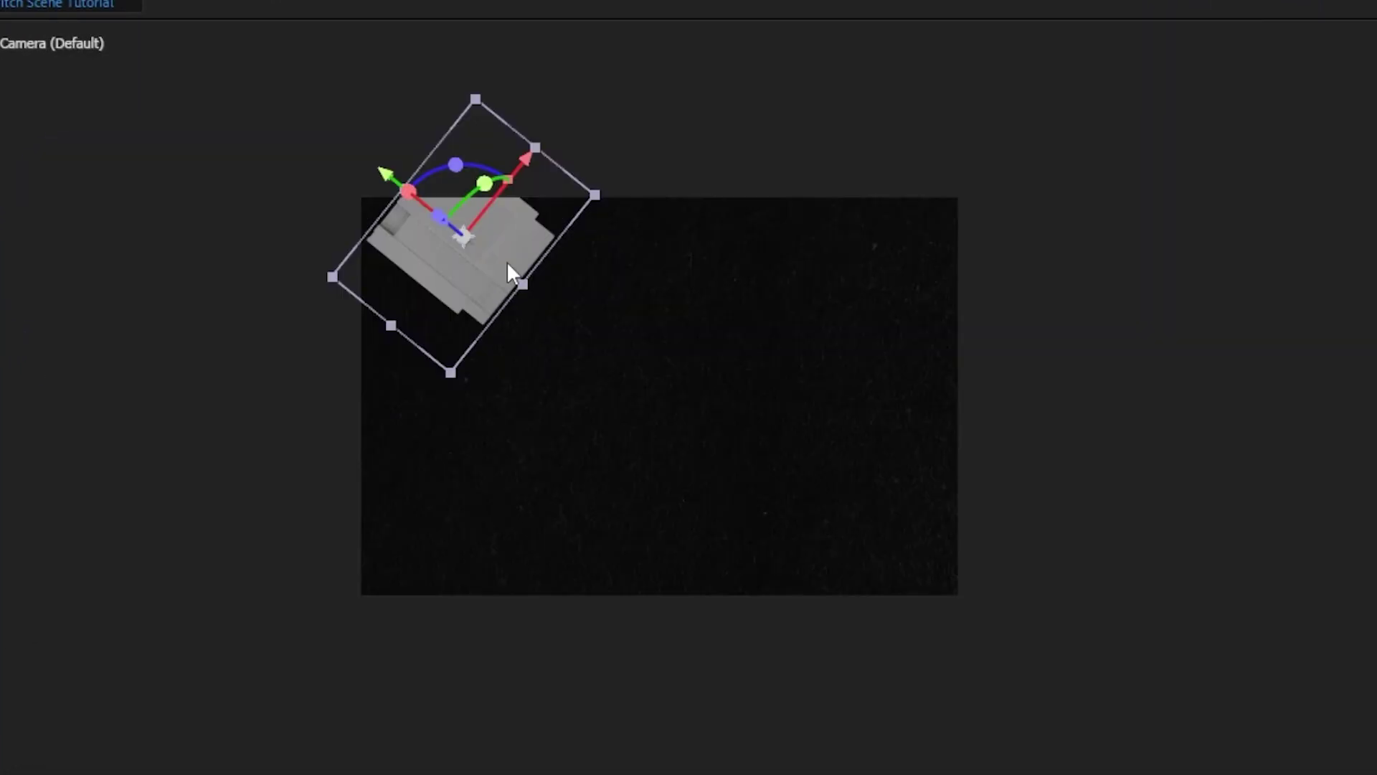
Duplicate the NES game cartridge and place the copy at the frame's lower-left edge, rotated to a different angle
scroll(508, 261, "up", 1)
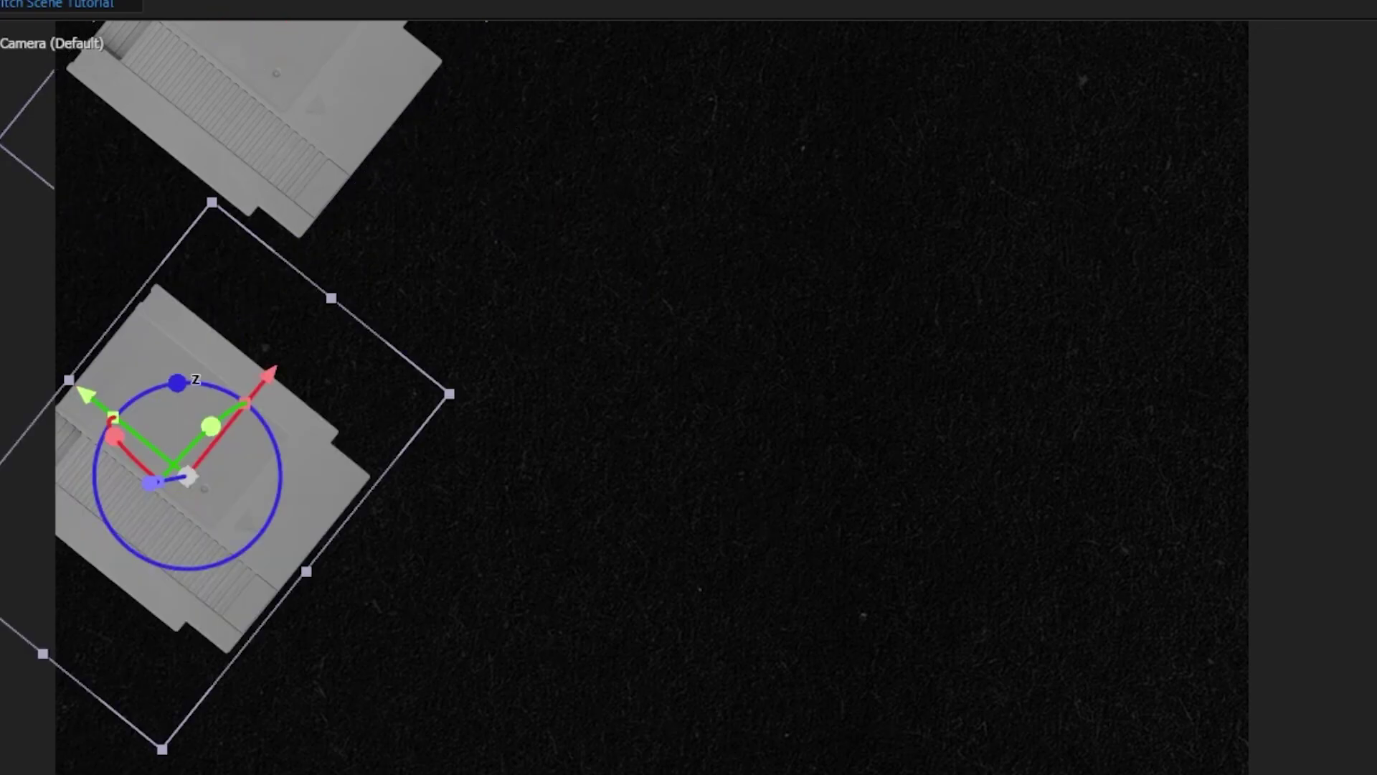
left_click_drag(208, 460, 222, 495)
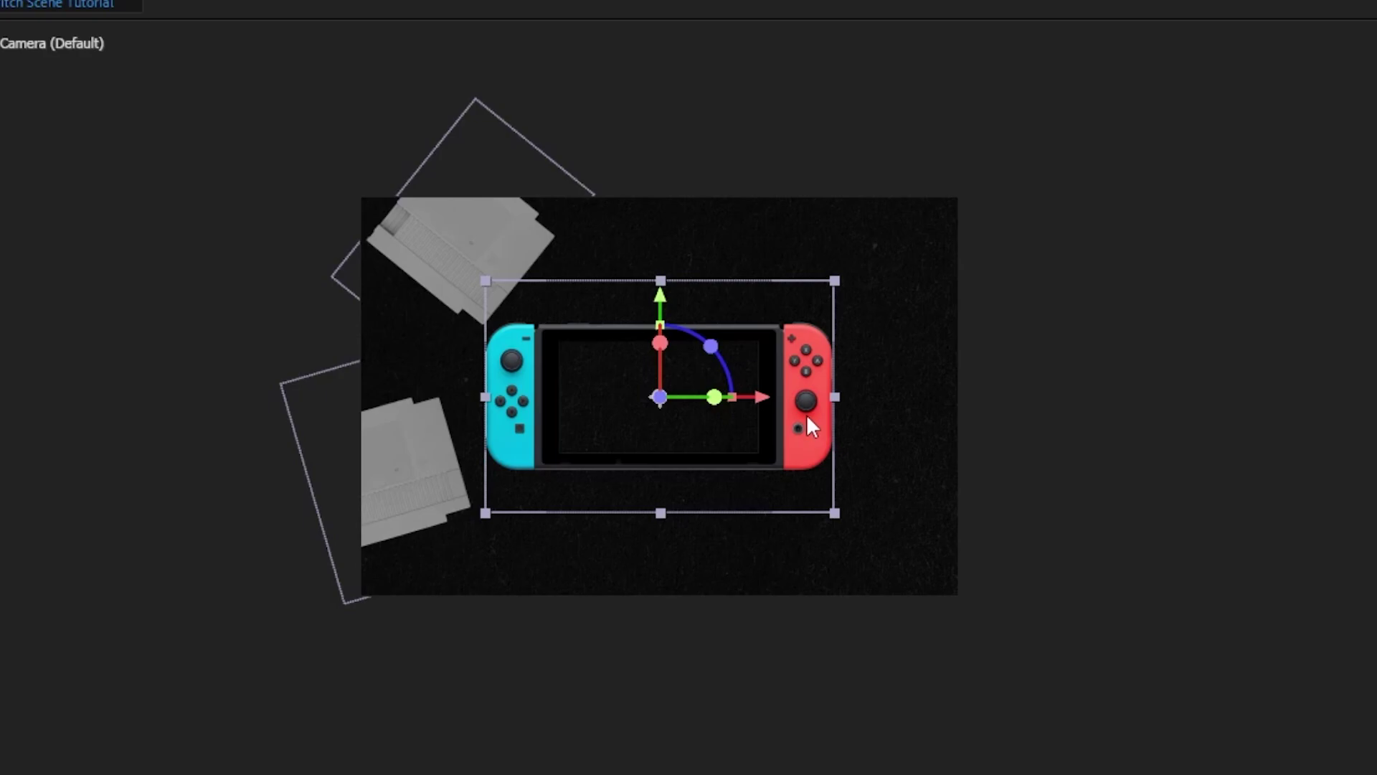
Scale the Switch console to 58.3% and place it slightly right of and below the frame's centre
scroll(807, 414, "up", 3)
left_click_drag(939, 423, 979, 471)
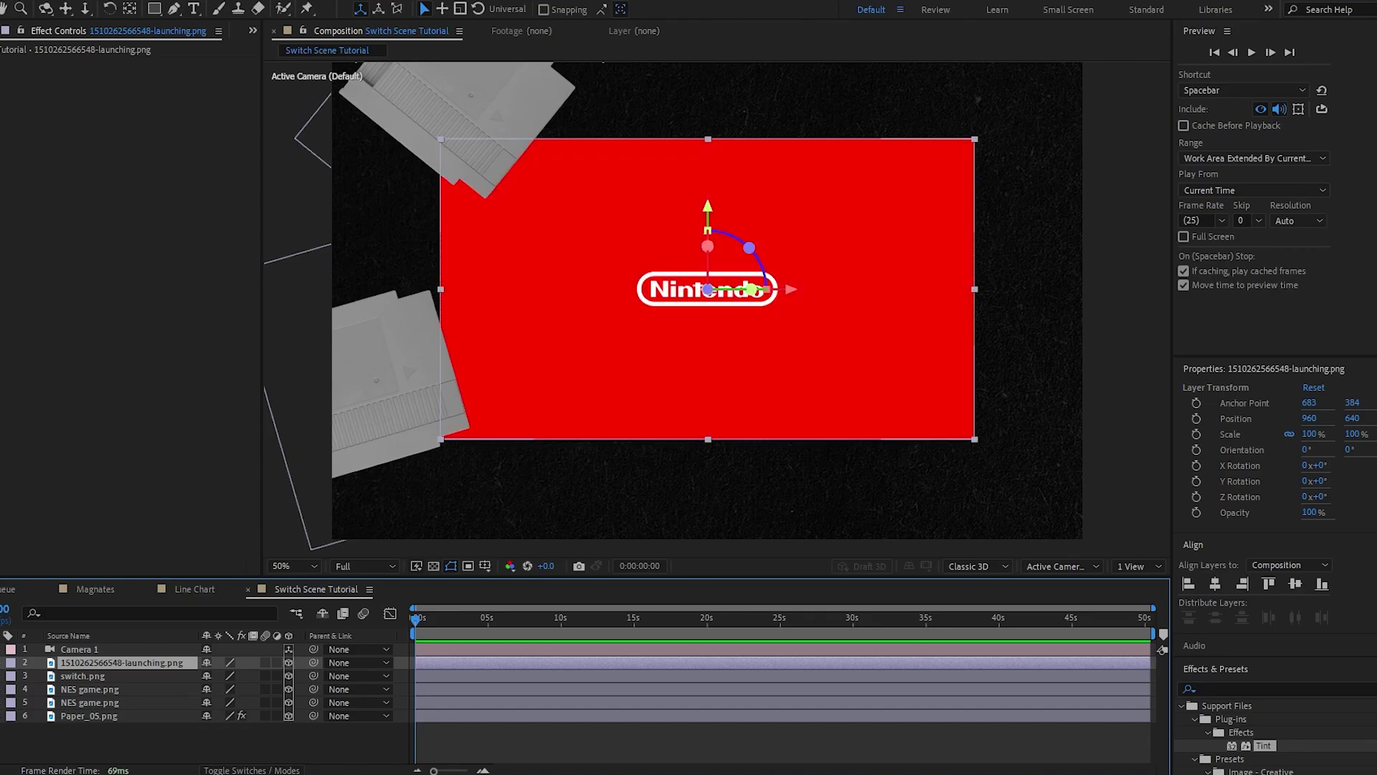
Fit the red Nintendo launch image into the console's screen beneath switch.png and parent it to switch.png
left_click_drag(757, 347, 787, 375)
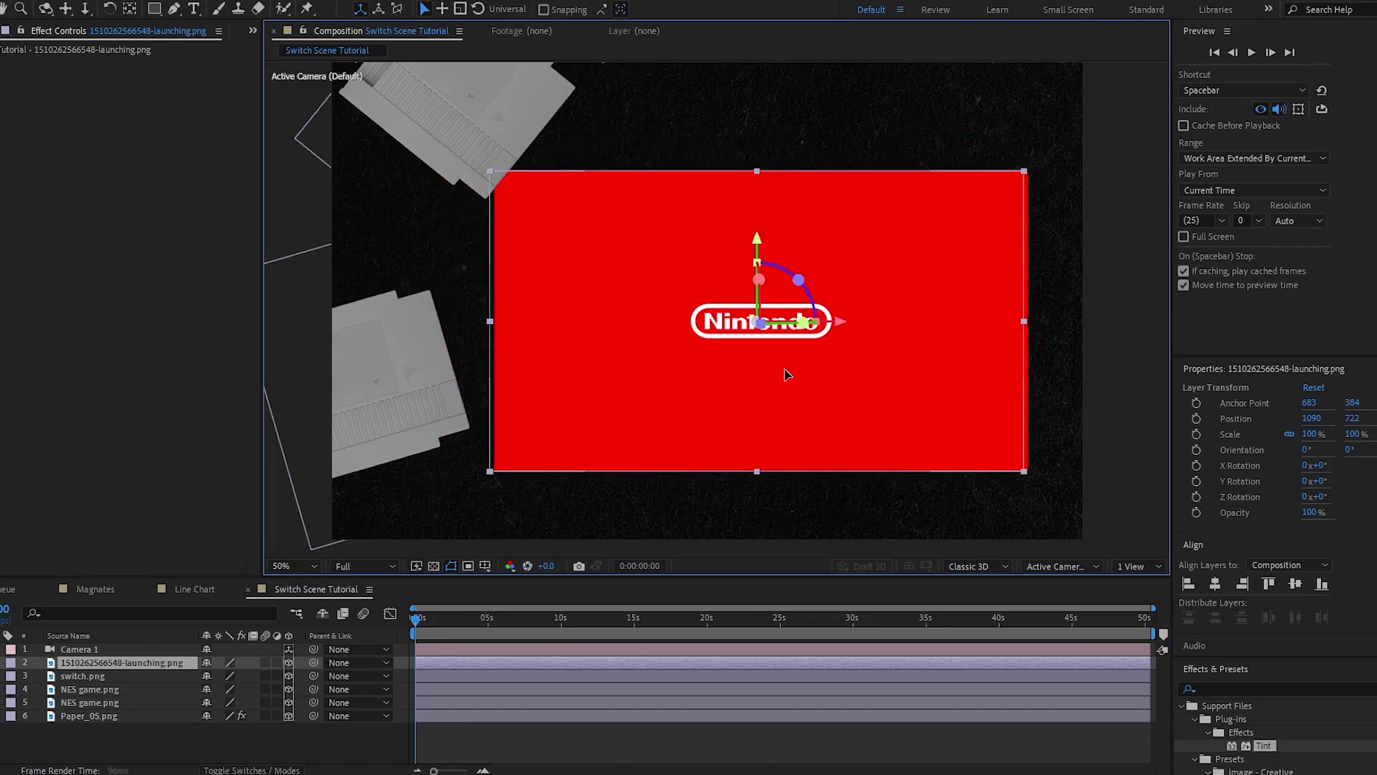
left_click_drag(119, 663, 117, 682)
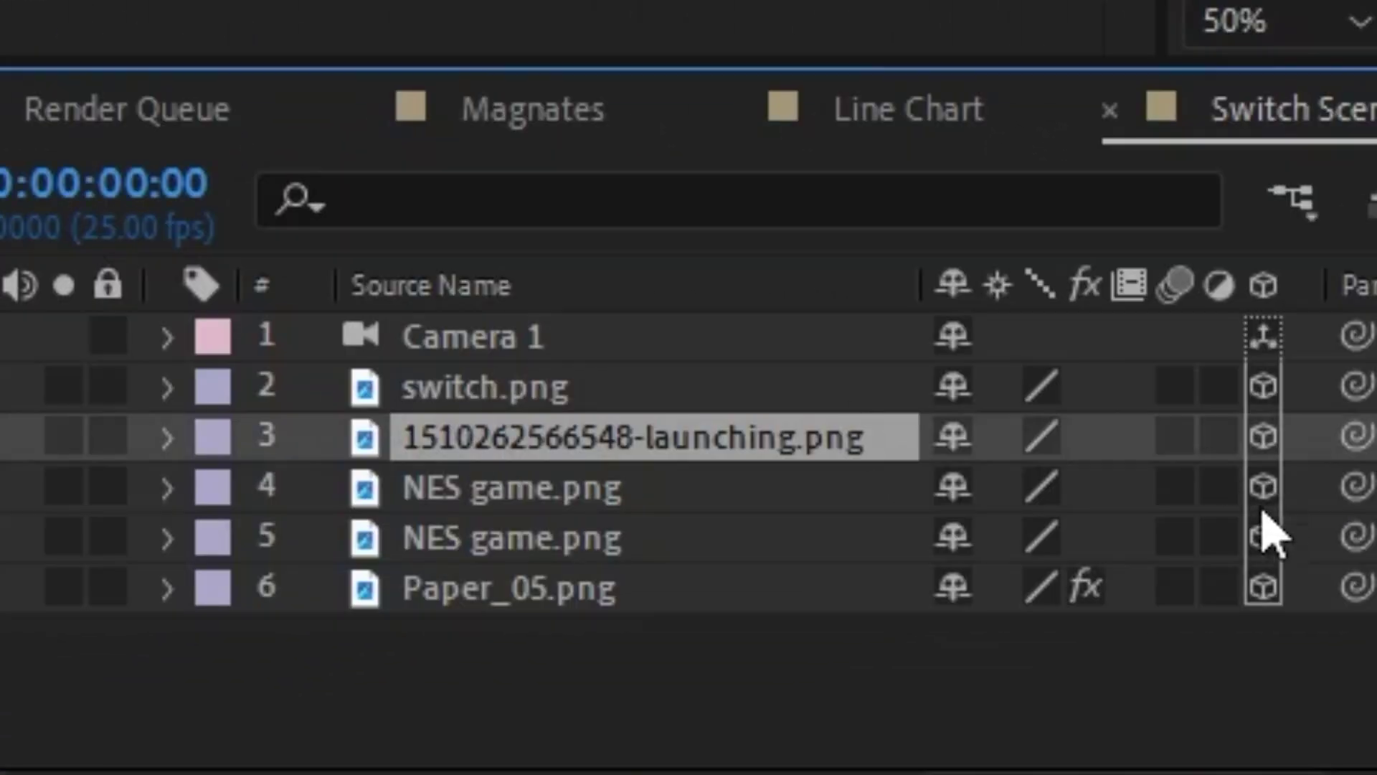
left_click_drag(1356, 435, 505, 387)
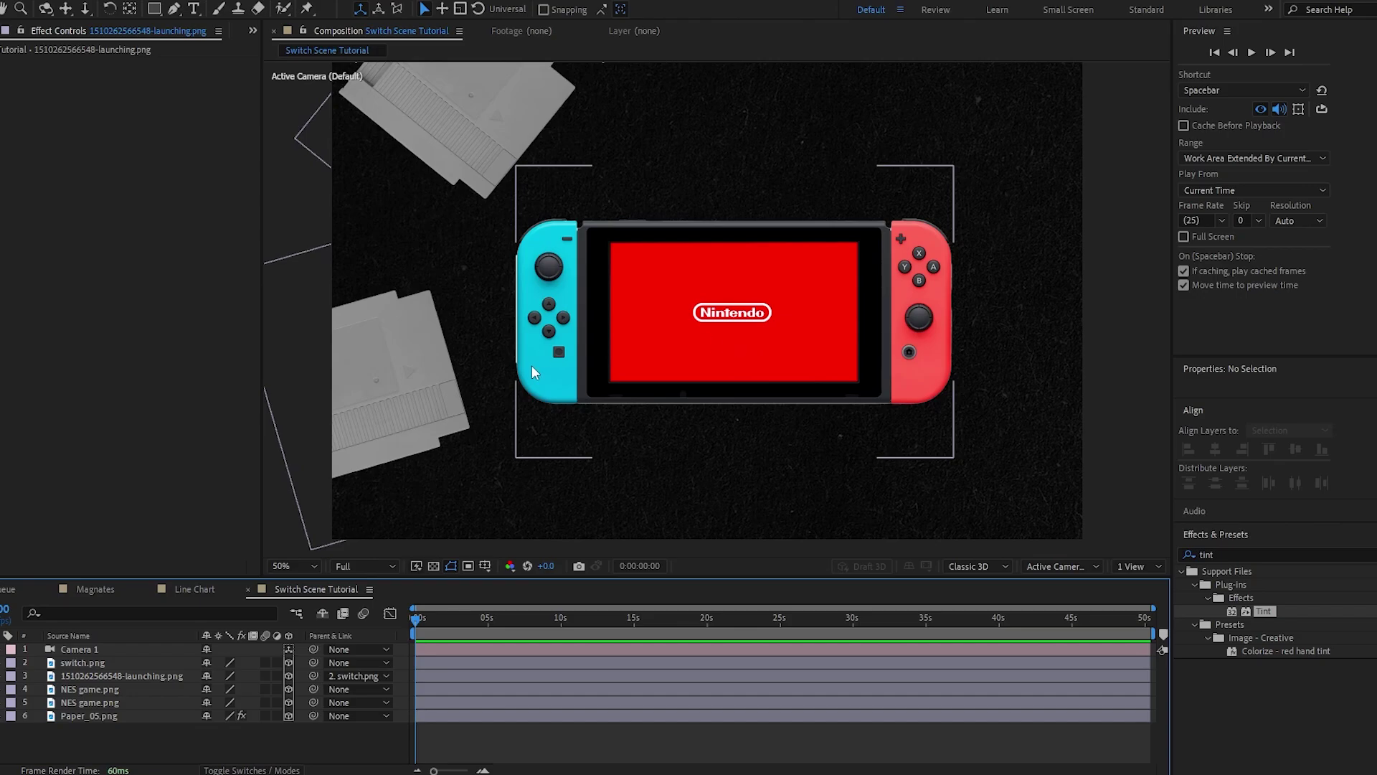
Reposition the Switch console with its attached screen image to about 978, 682
left_click(529, 363)
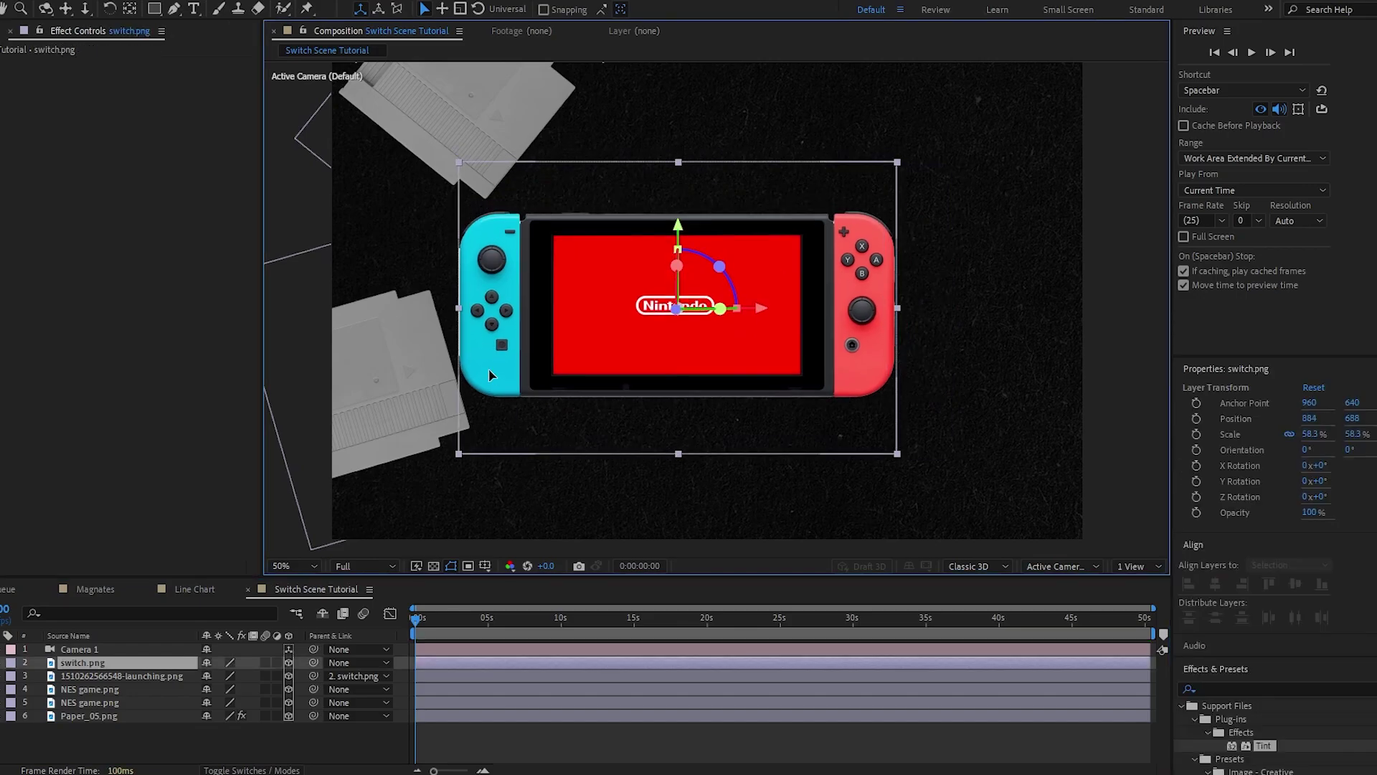
key("ctrl+shift+a")
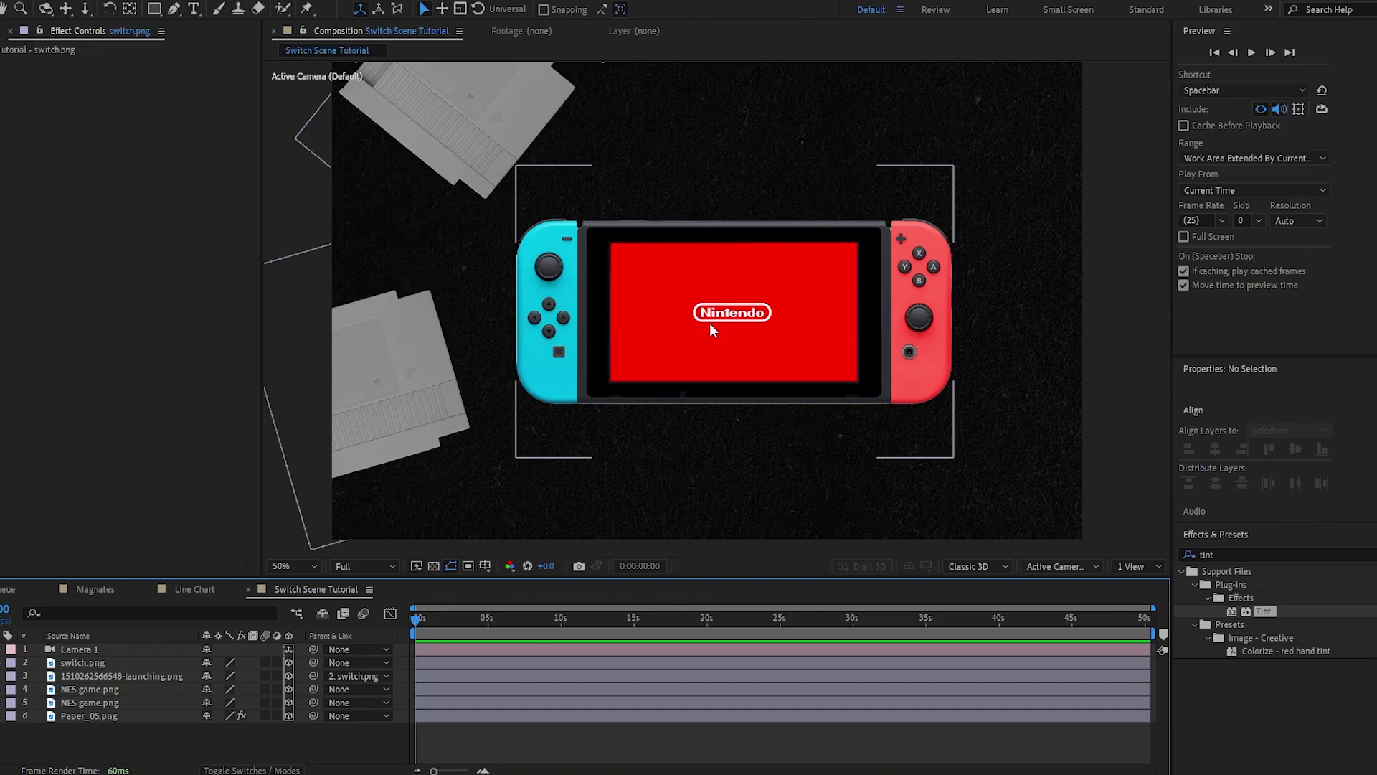
left_click(709, 323)
key("comma")
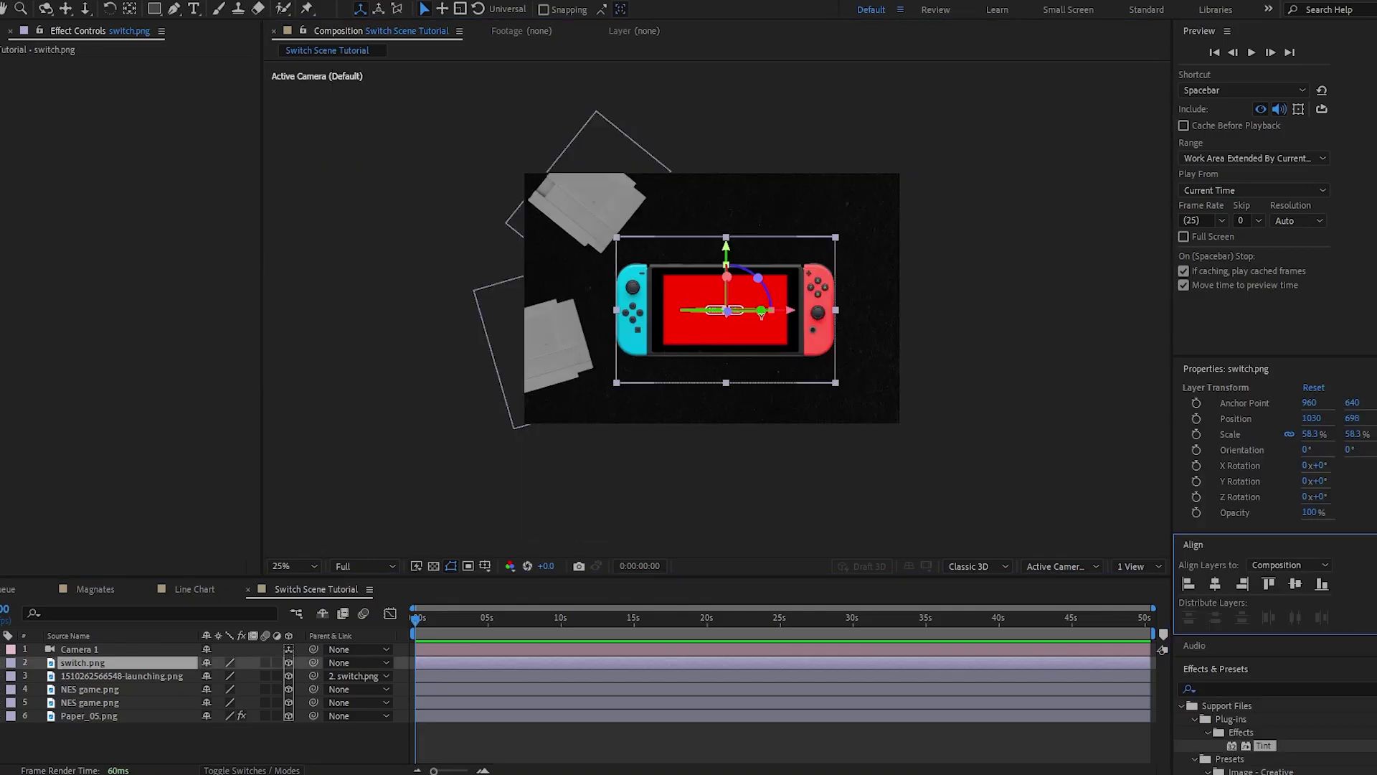
left_click_drag(823, 329, 810, 332)
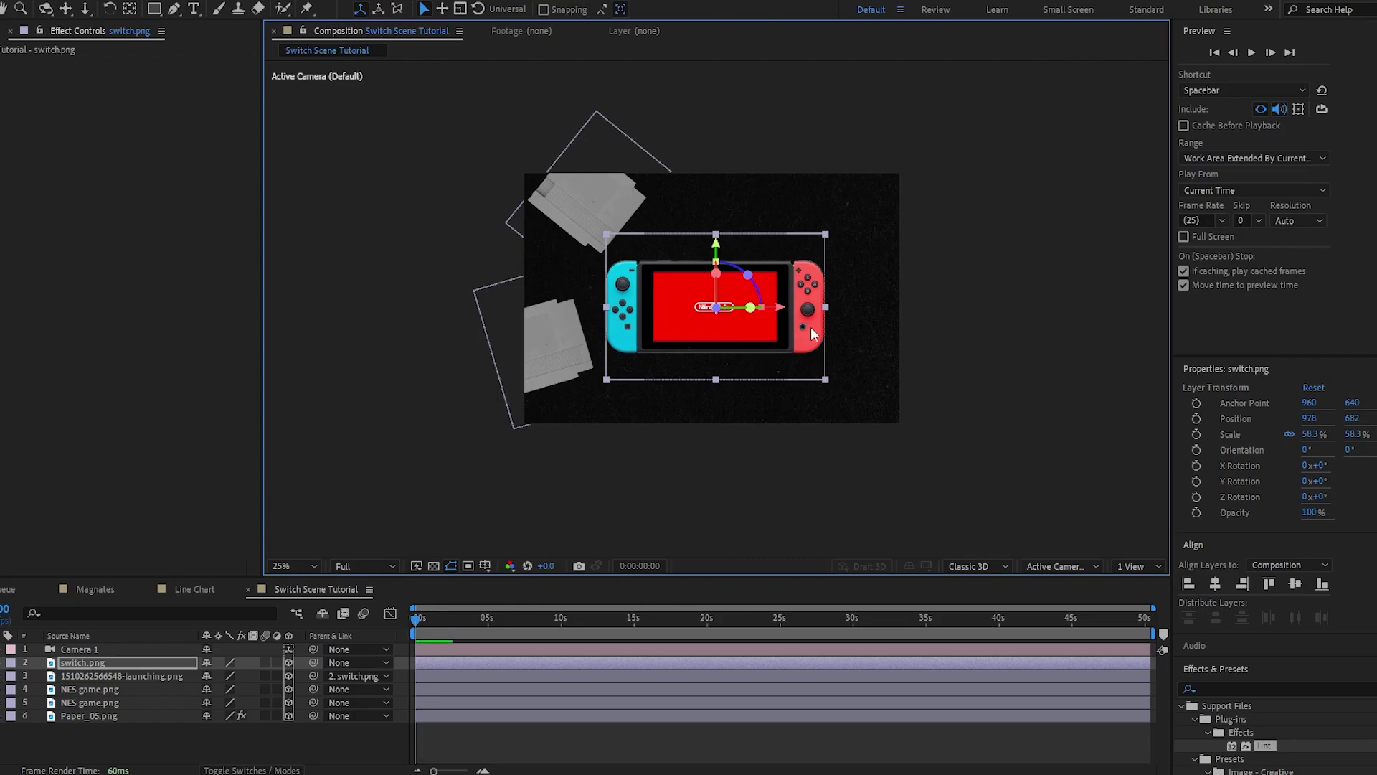
left_click(1061, 321)
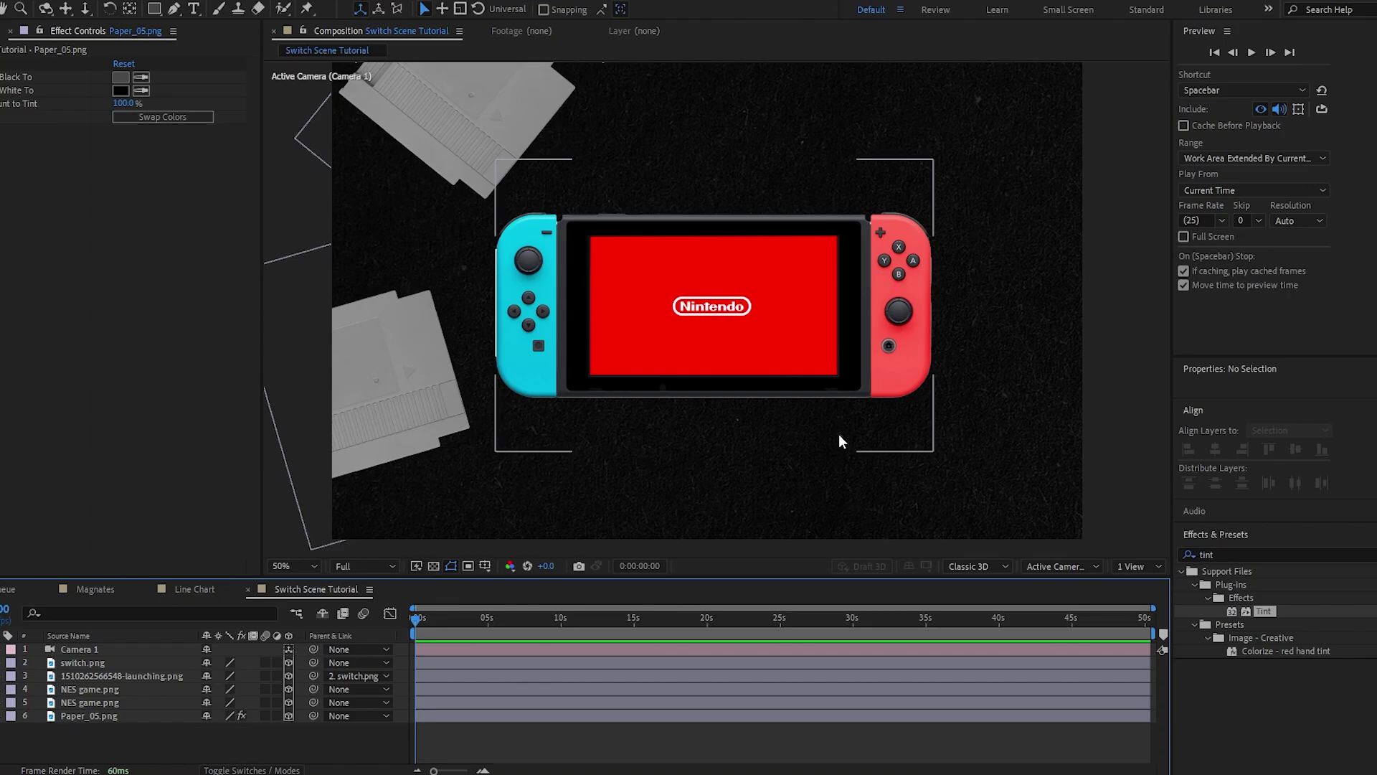
Inspect Camera 1's Position, Rotation and Point of Interest properties
left_click(106, 648)
key("p")
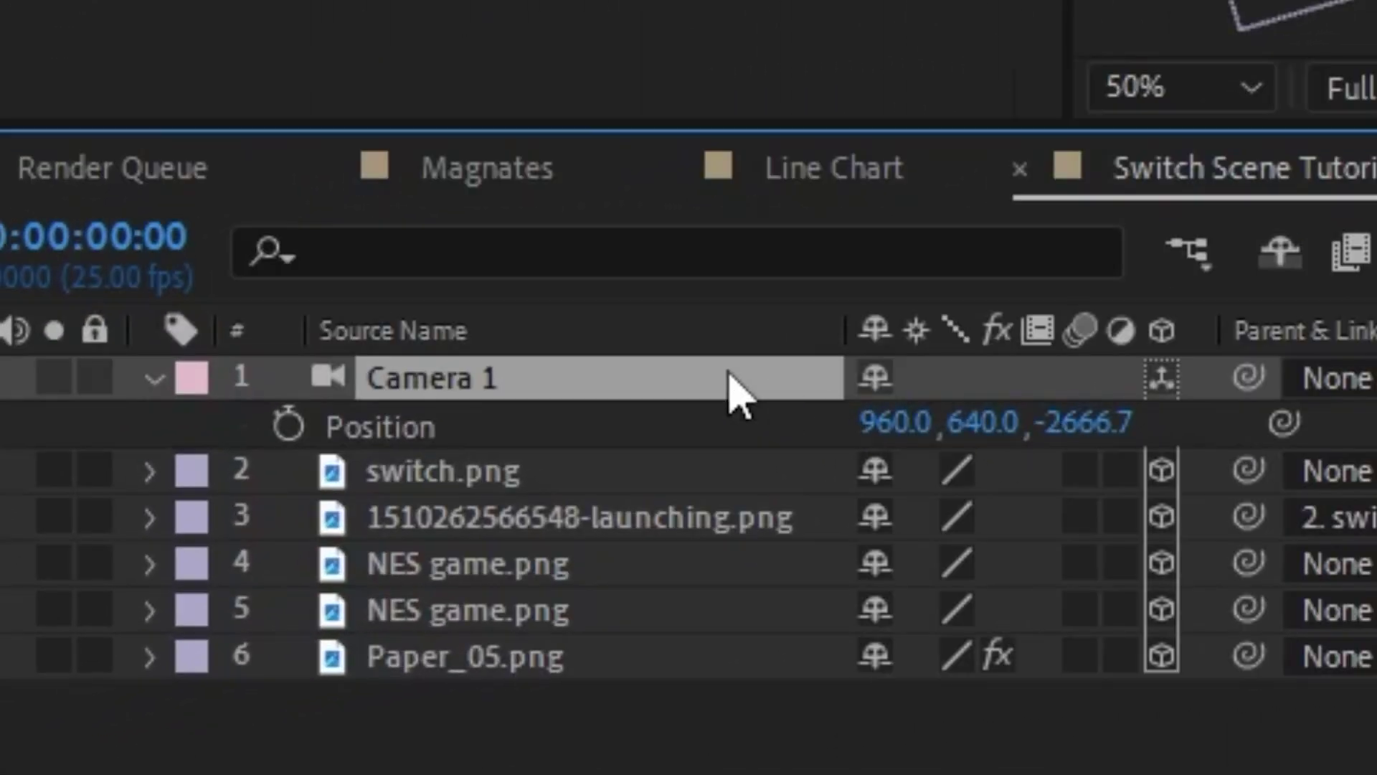
key("r")
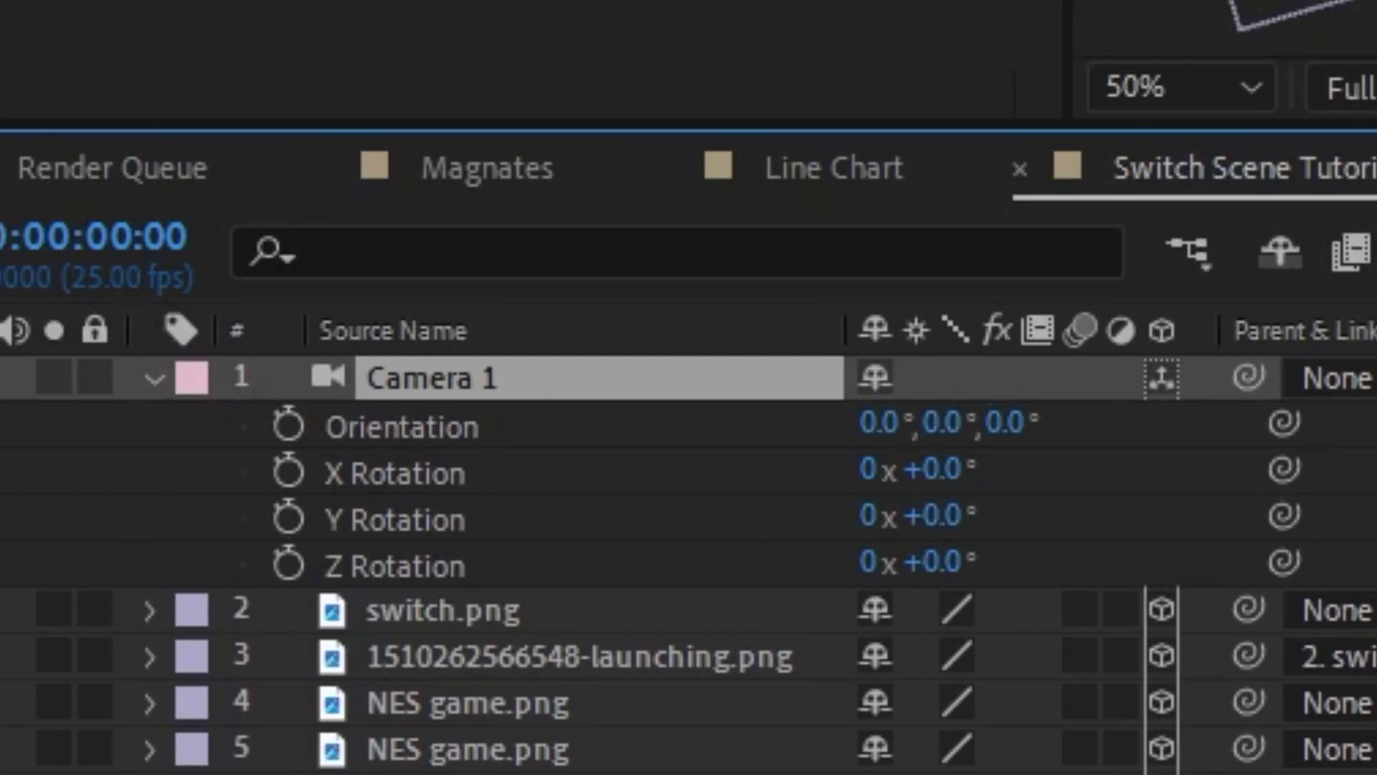
key("a")
Create a null object named Camera Controller and parent Camera 1 to it
right_click(529, 725)
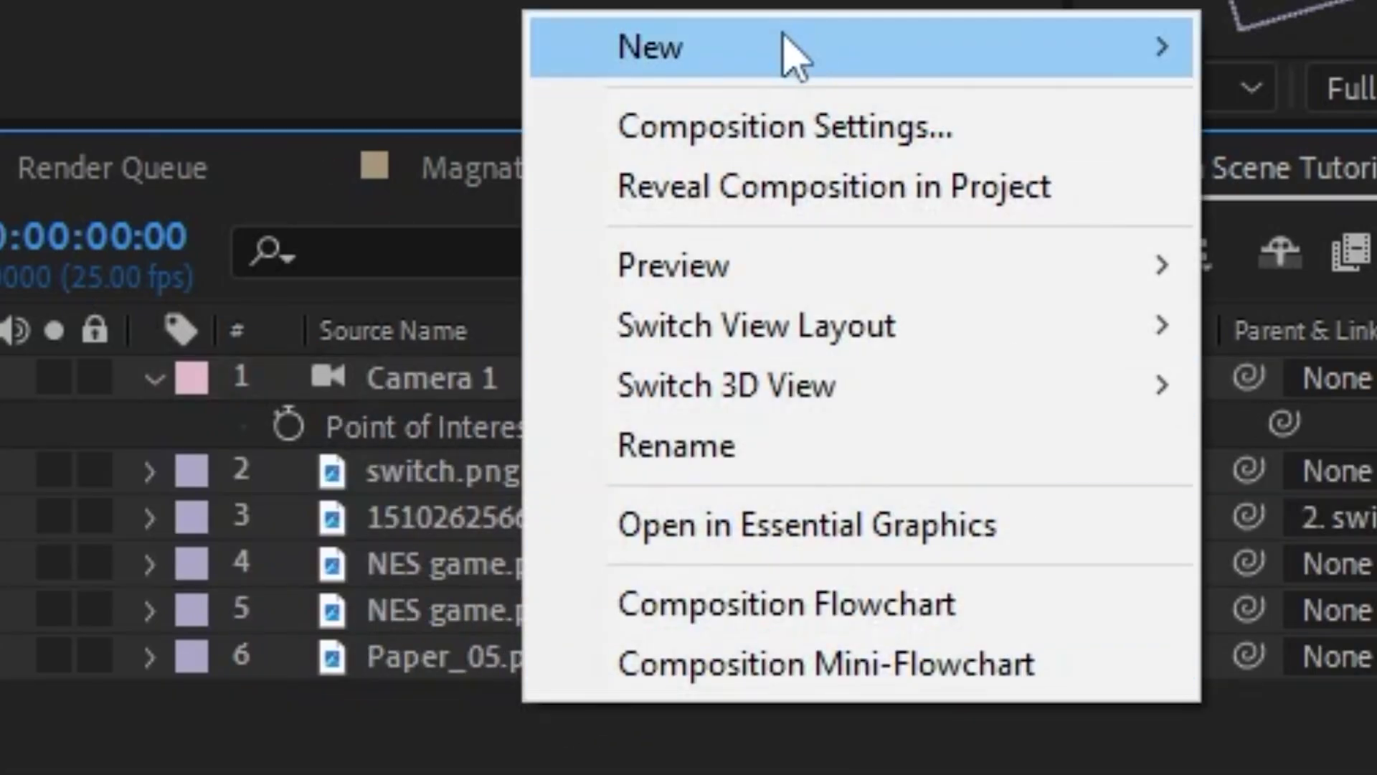
mouse_move(785, 53)
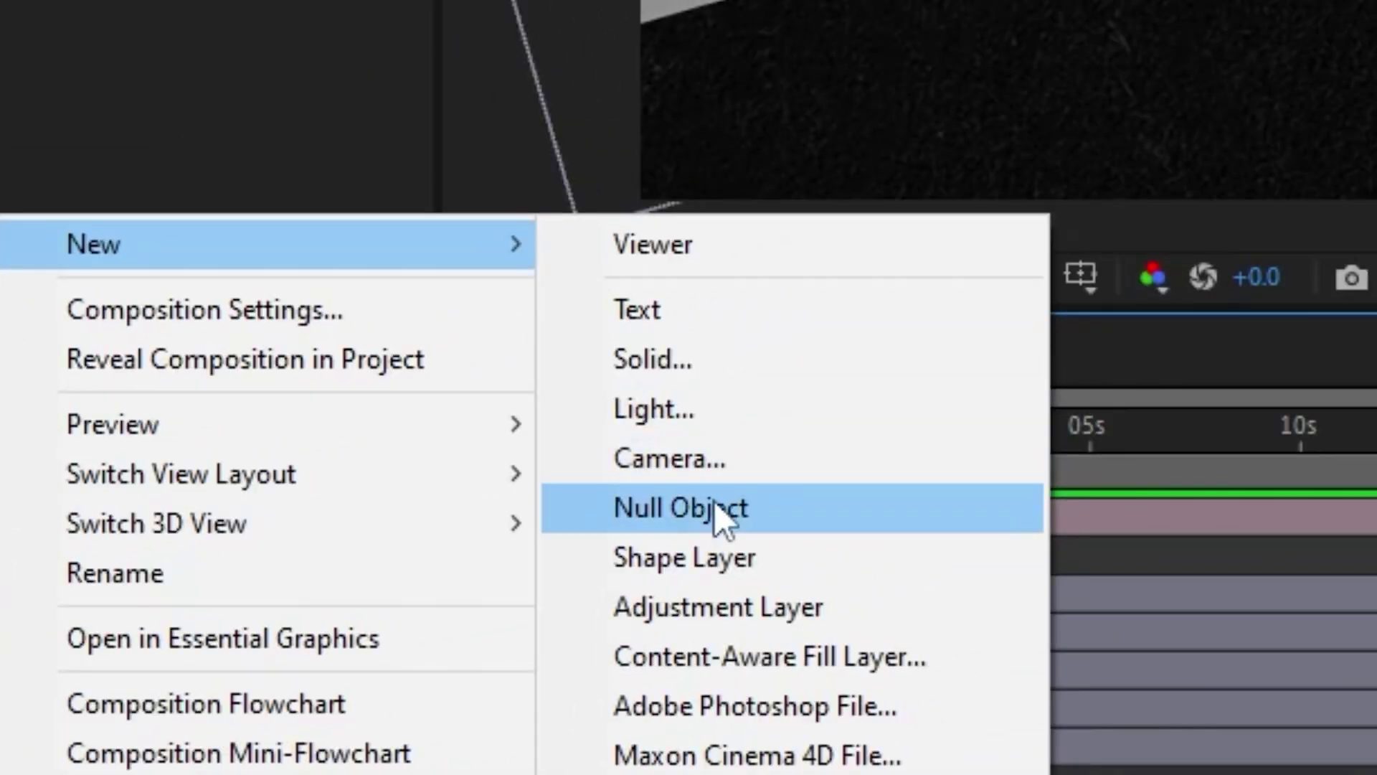
left_click(1349, 367)
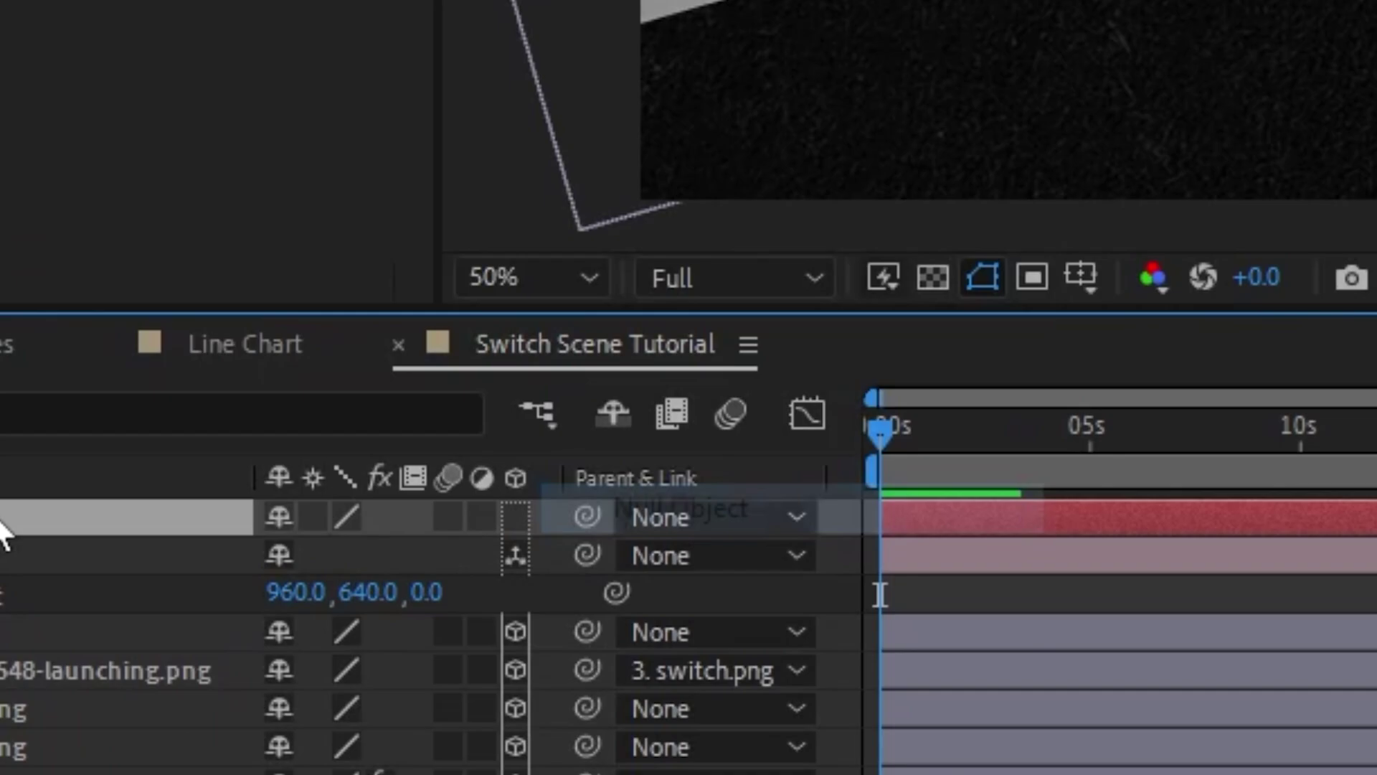
right_click(0, 510)
left_click(77, 391)
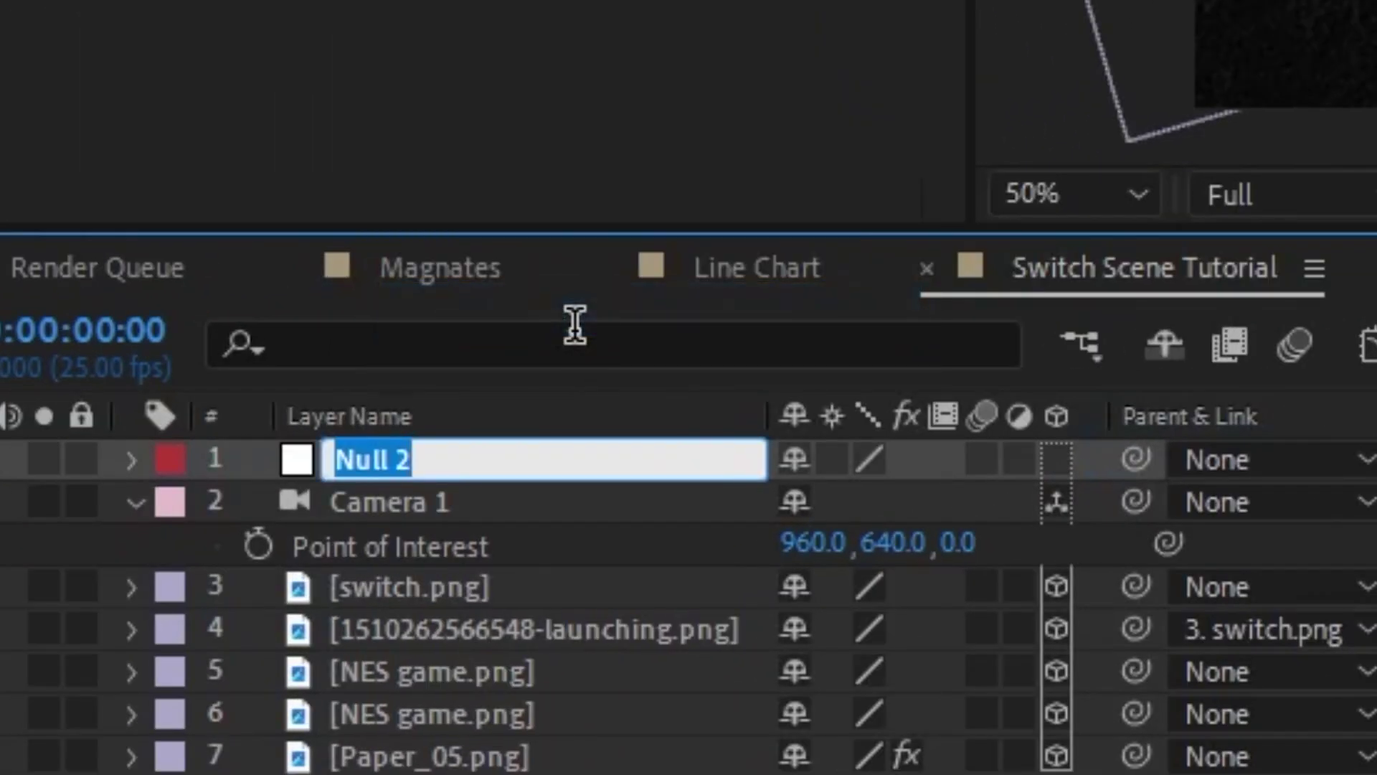
type("Camera Controller")
key("Return")
left_click(407, 506)
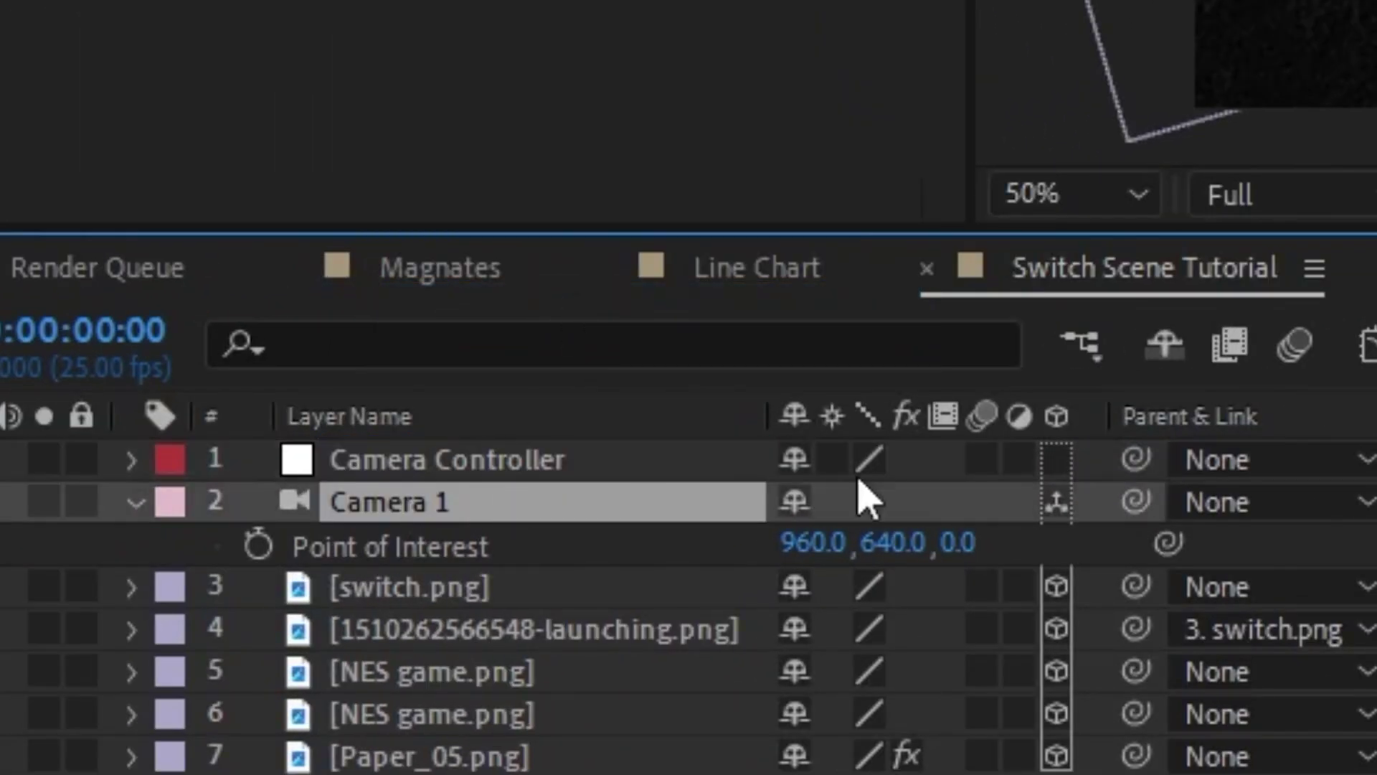
left_click_drag(1139, 506, 454, 458)
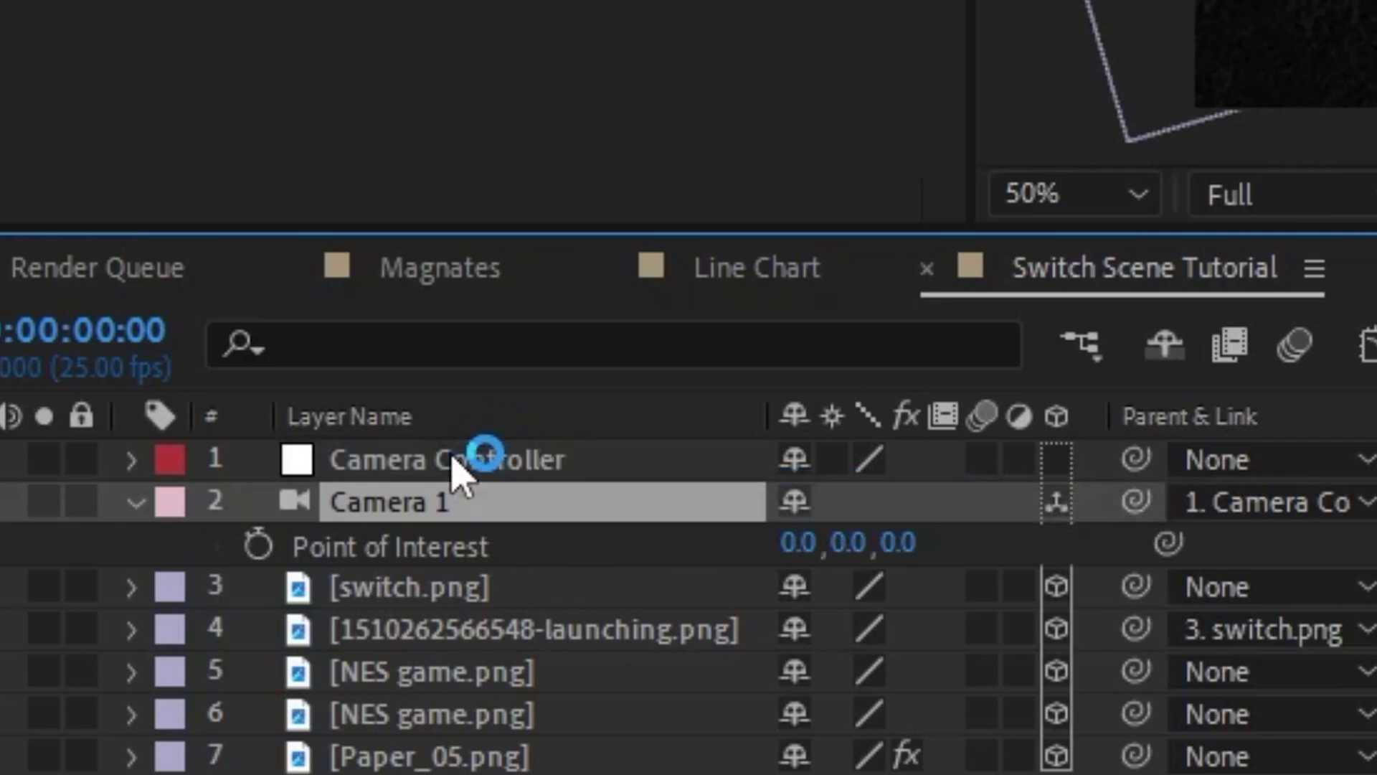
Test the camera rig by moving the Camera Controller null off centre, and re-centre it in the frame
left_click(446, 459)
left_click_drag(724, 304, 701, 286)
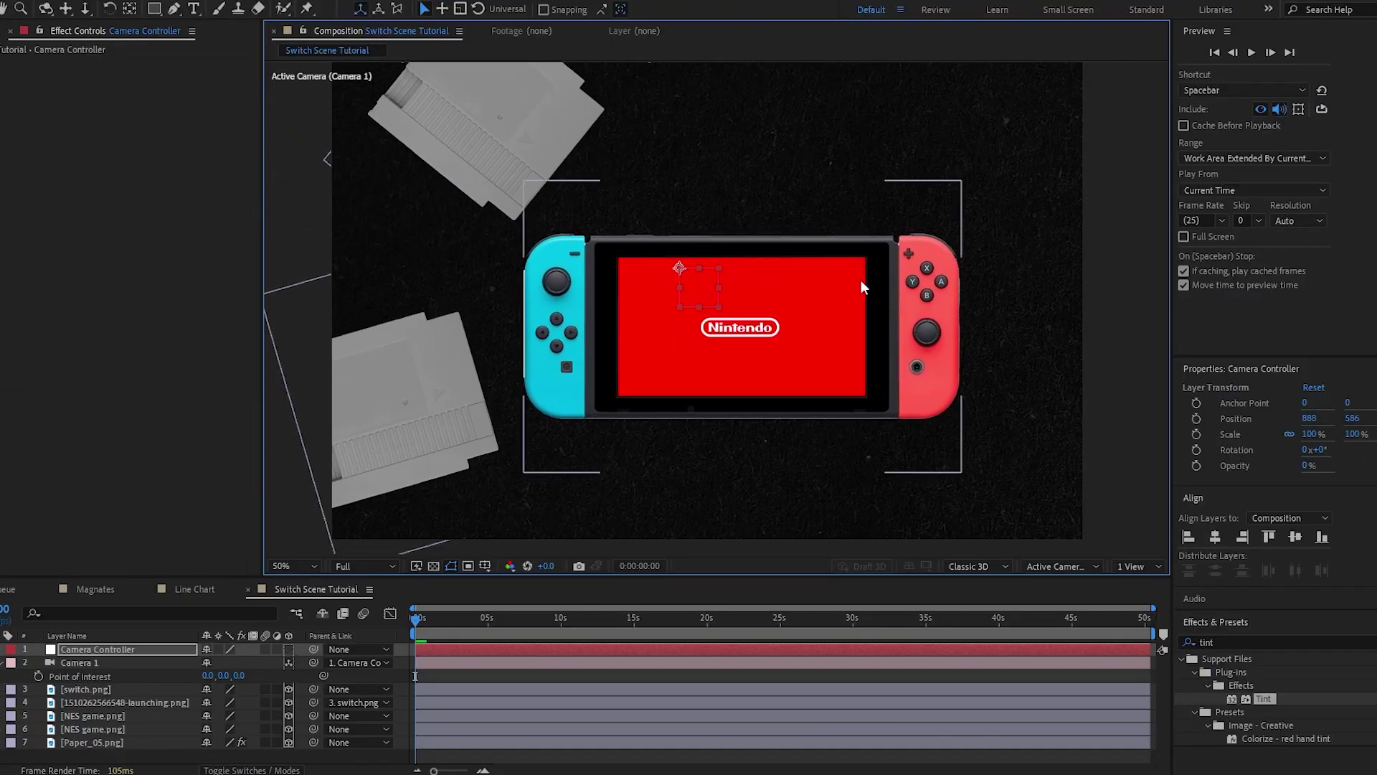
key("ctrl+Home")
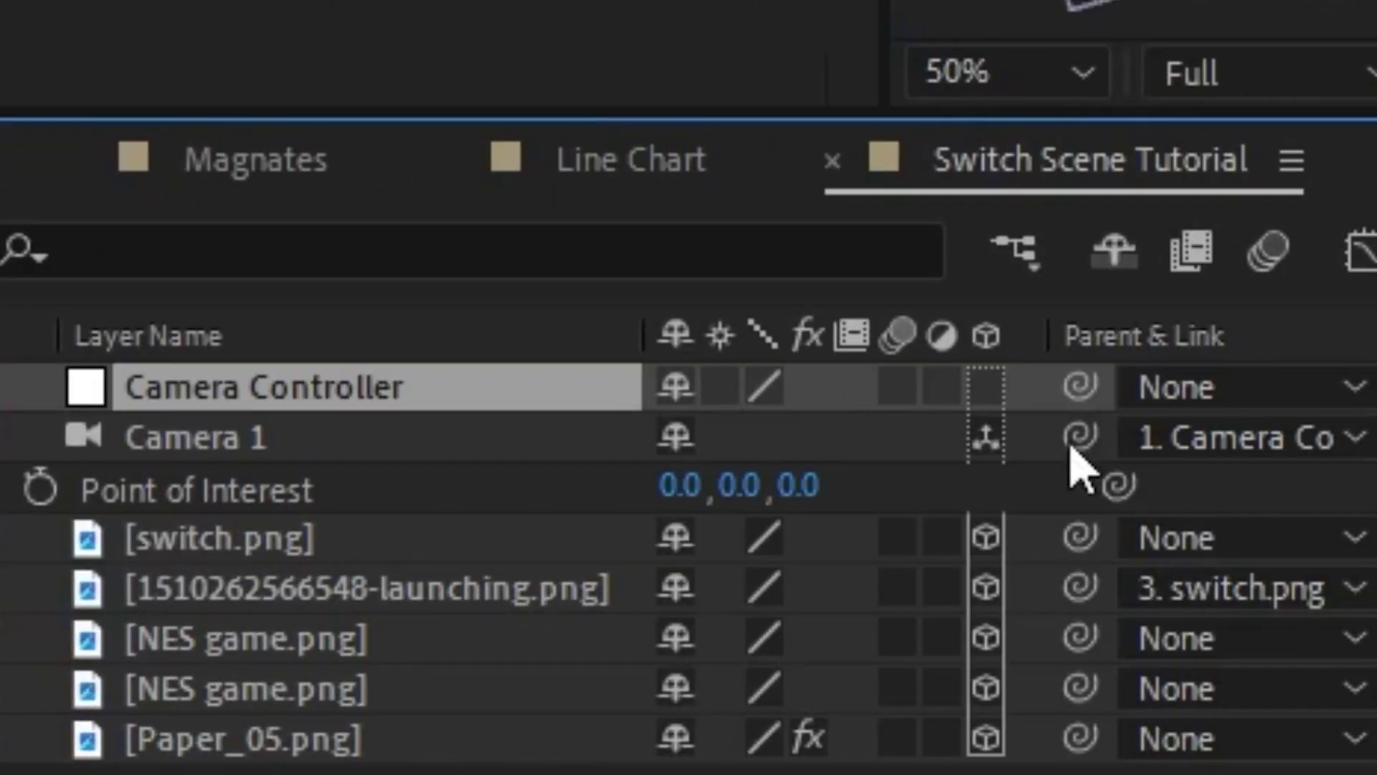
Make Camera Controller 3D and keyframe its Position from 960, 640, -329 at 0 s to 960, 640, 0 at about 3 s
left_click(986, 388)
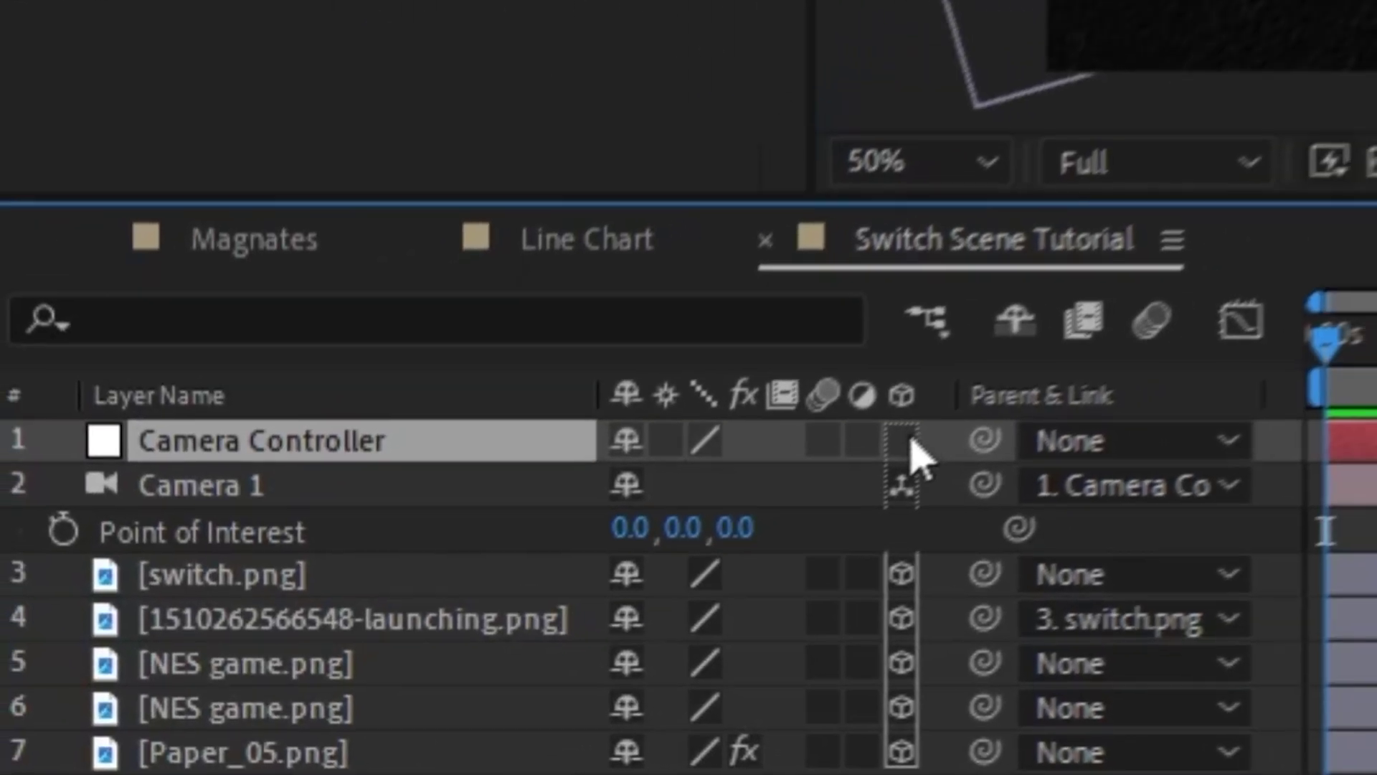
key("p")
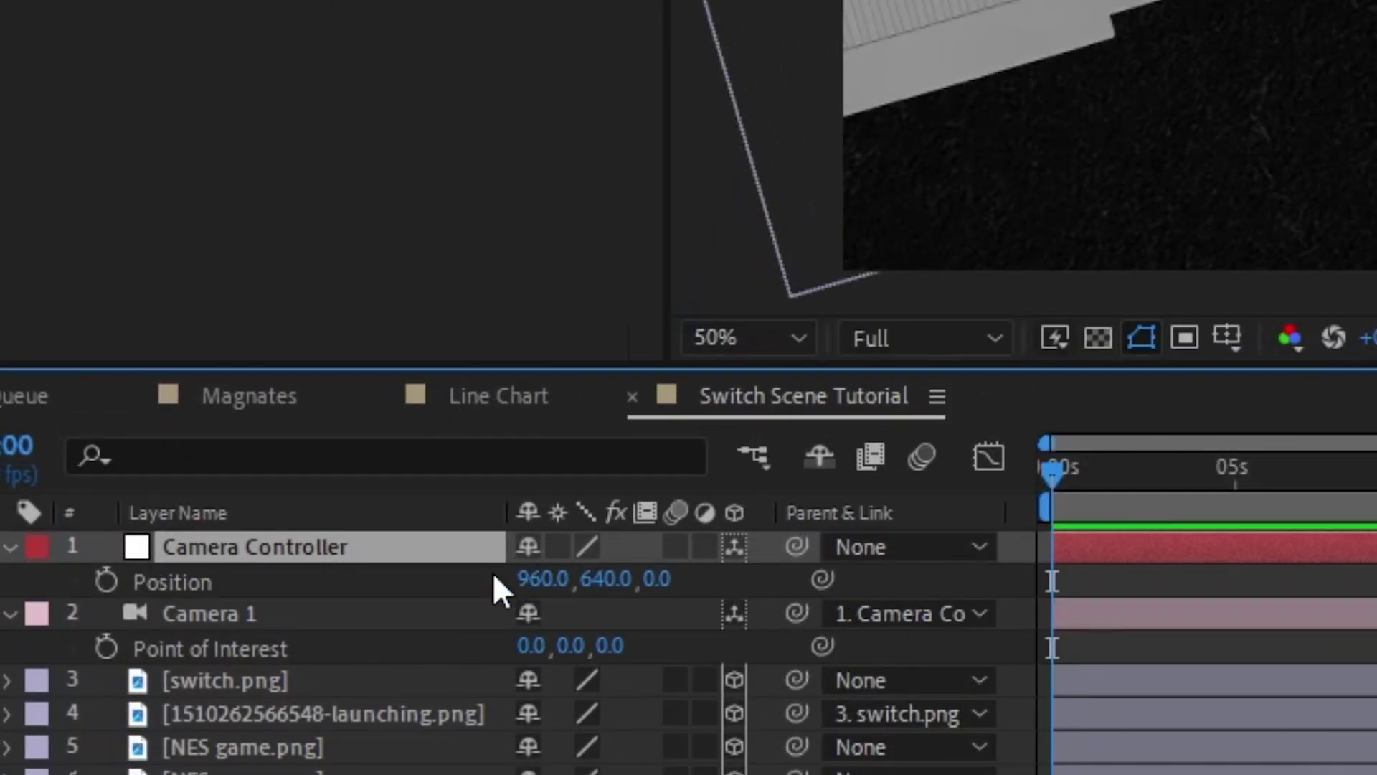
left_click(105, 581)
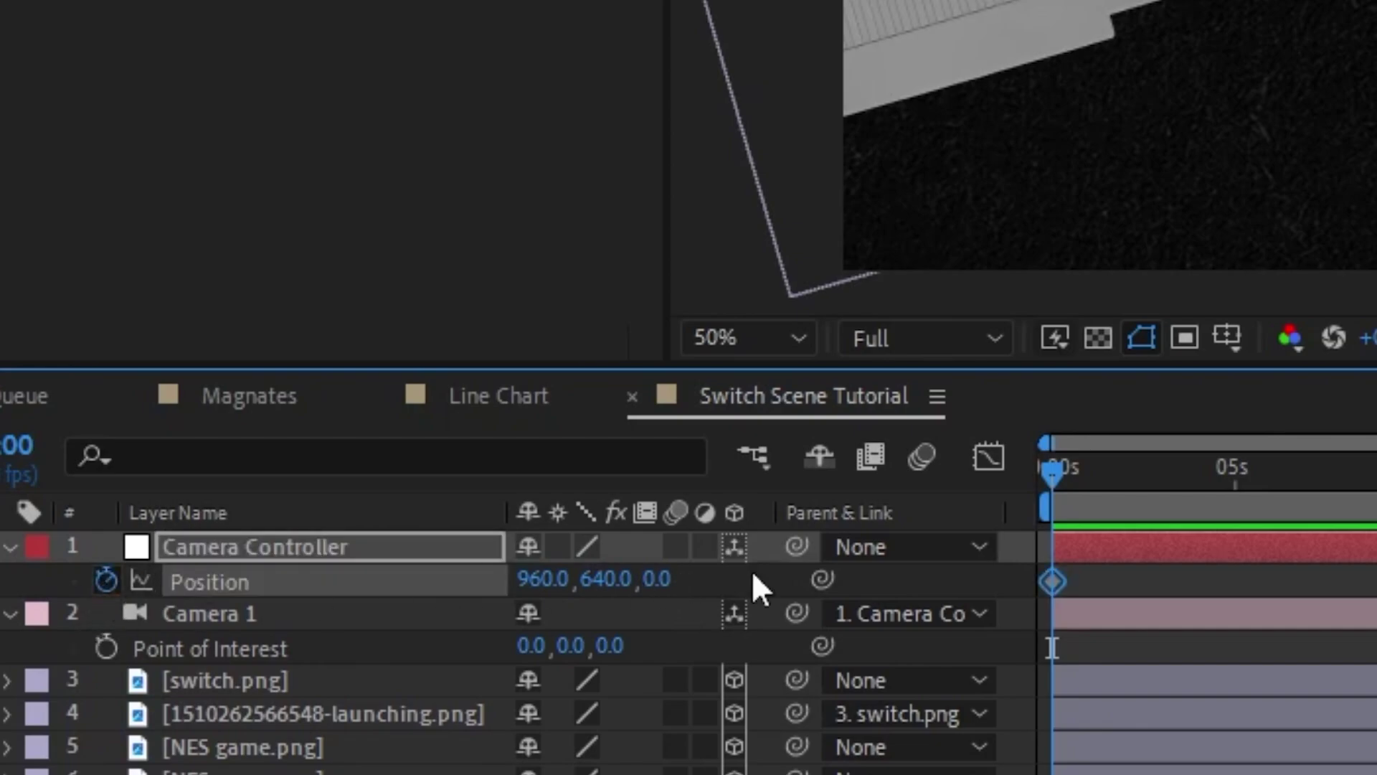
left_click_drag(1058, 586, 1156, 581)
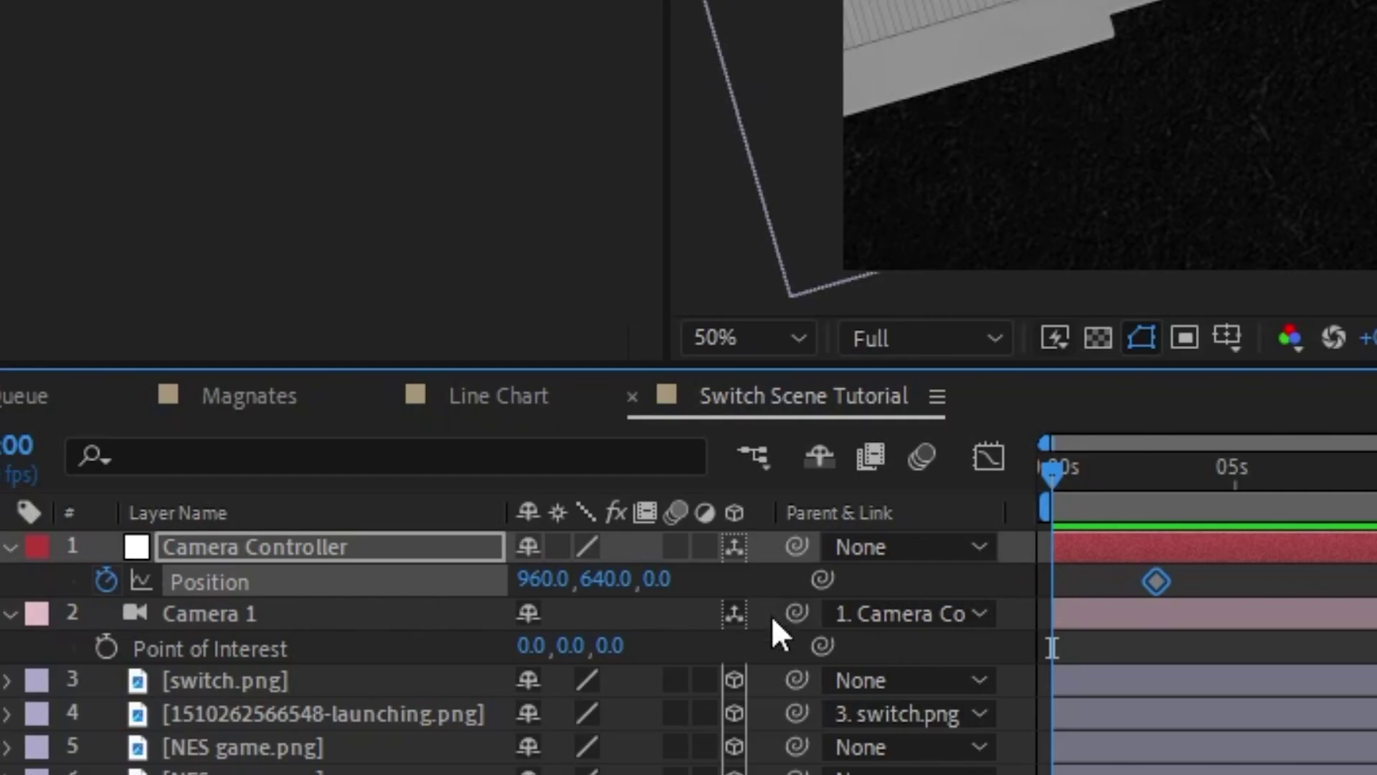
left_click_drag(656, 578, 216, 680)
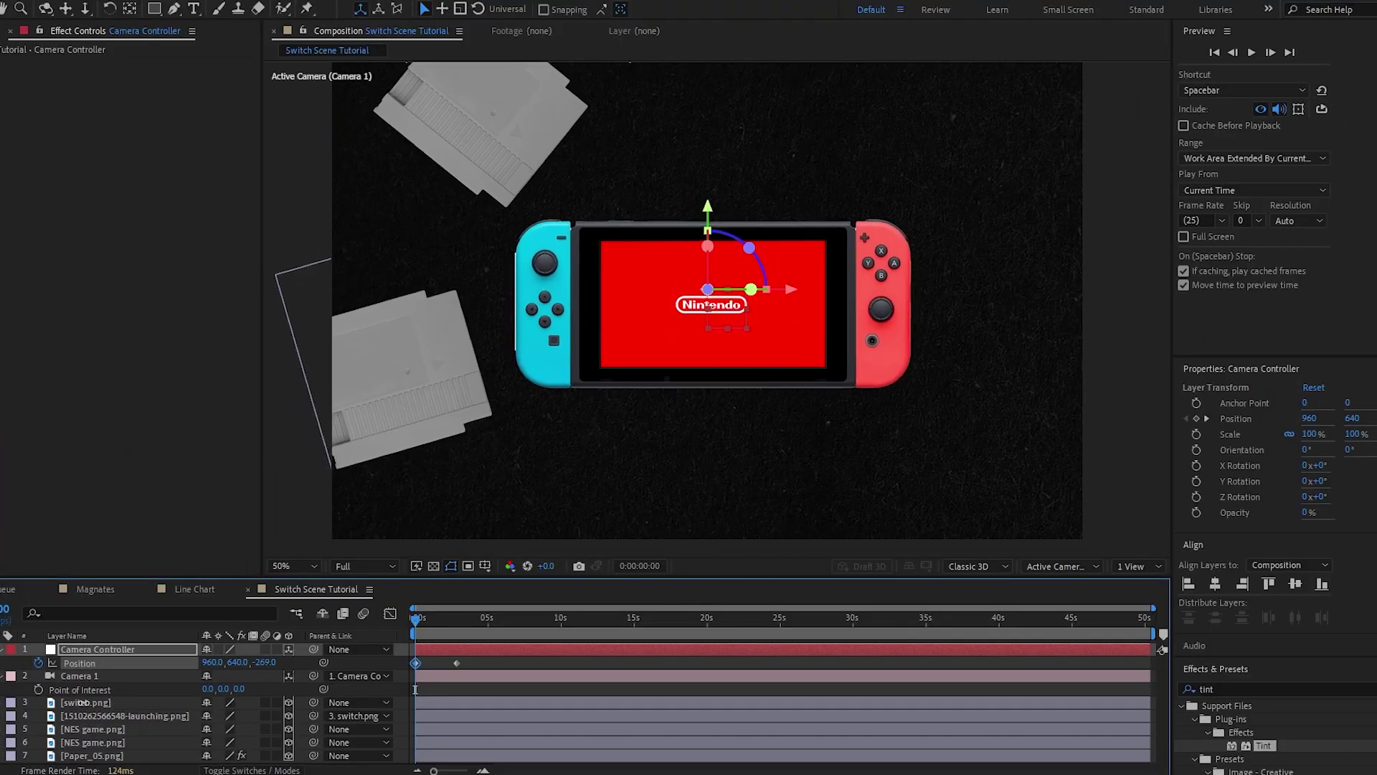
left_click_drag(82, 703, 48, 713)
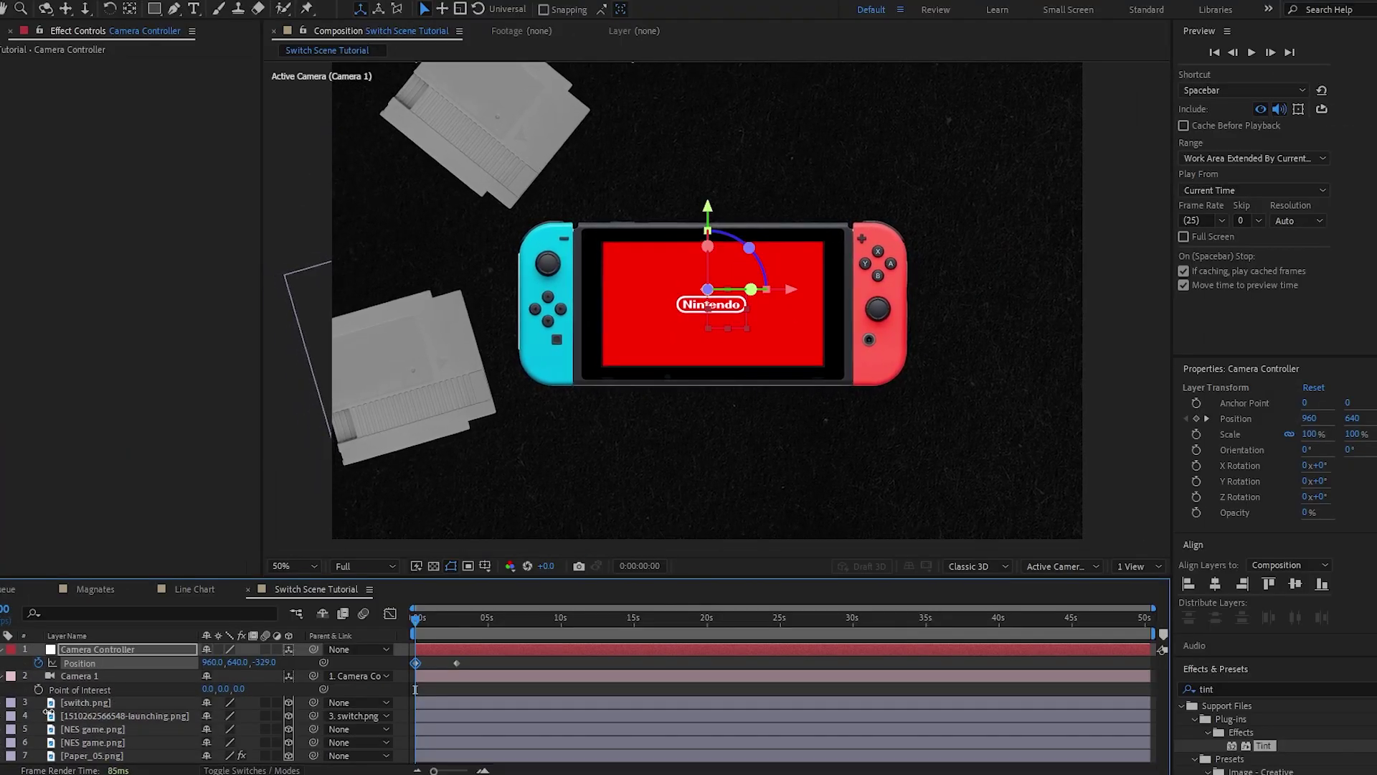
Apply Easy Ease to both Position keyframes of Camera Controller
left_click_drag(485, 657, 399, 668)
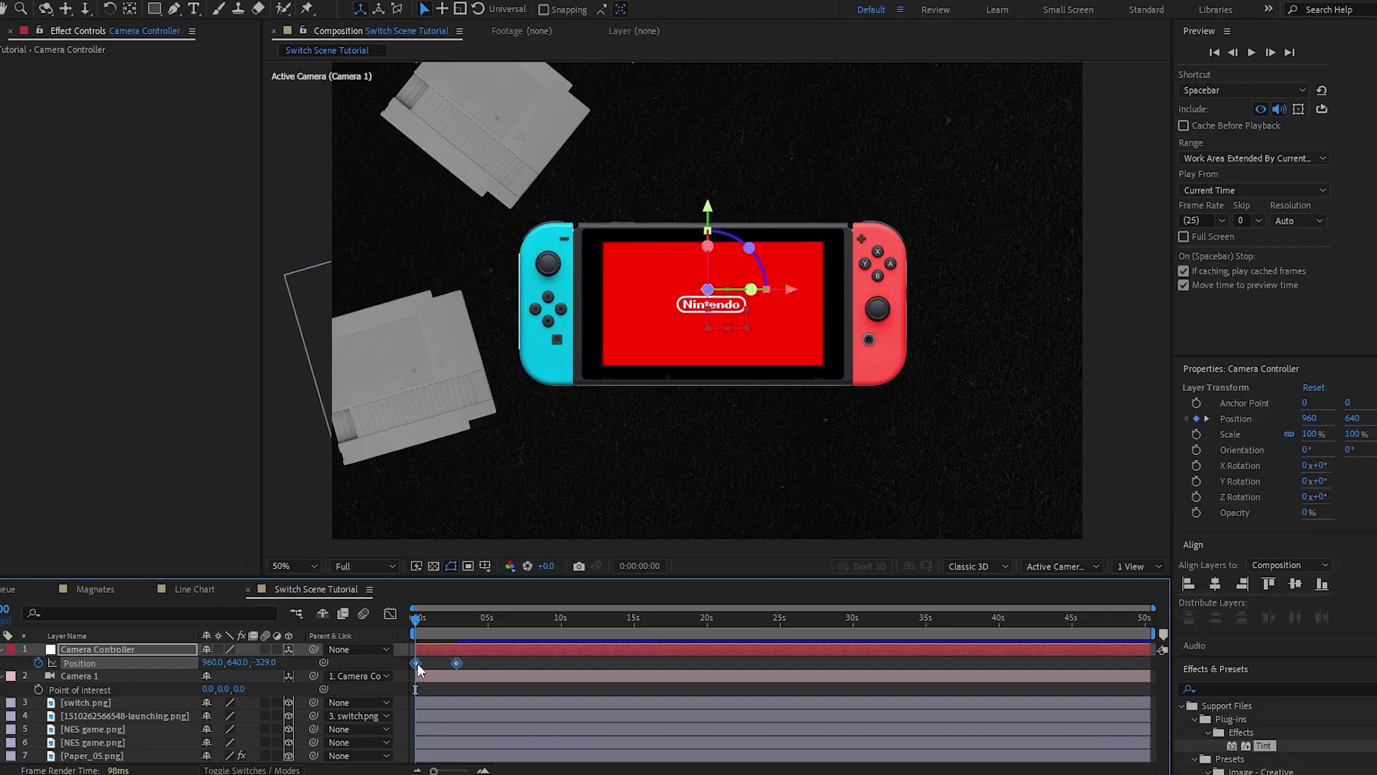
right_click(417, 663)
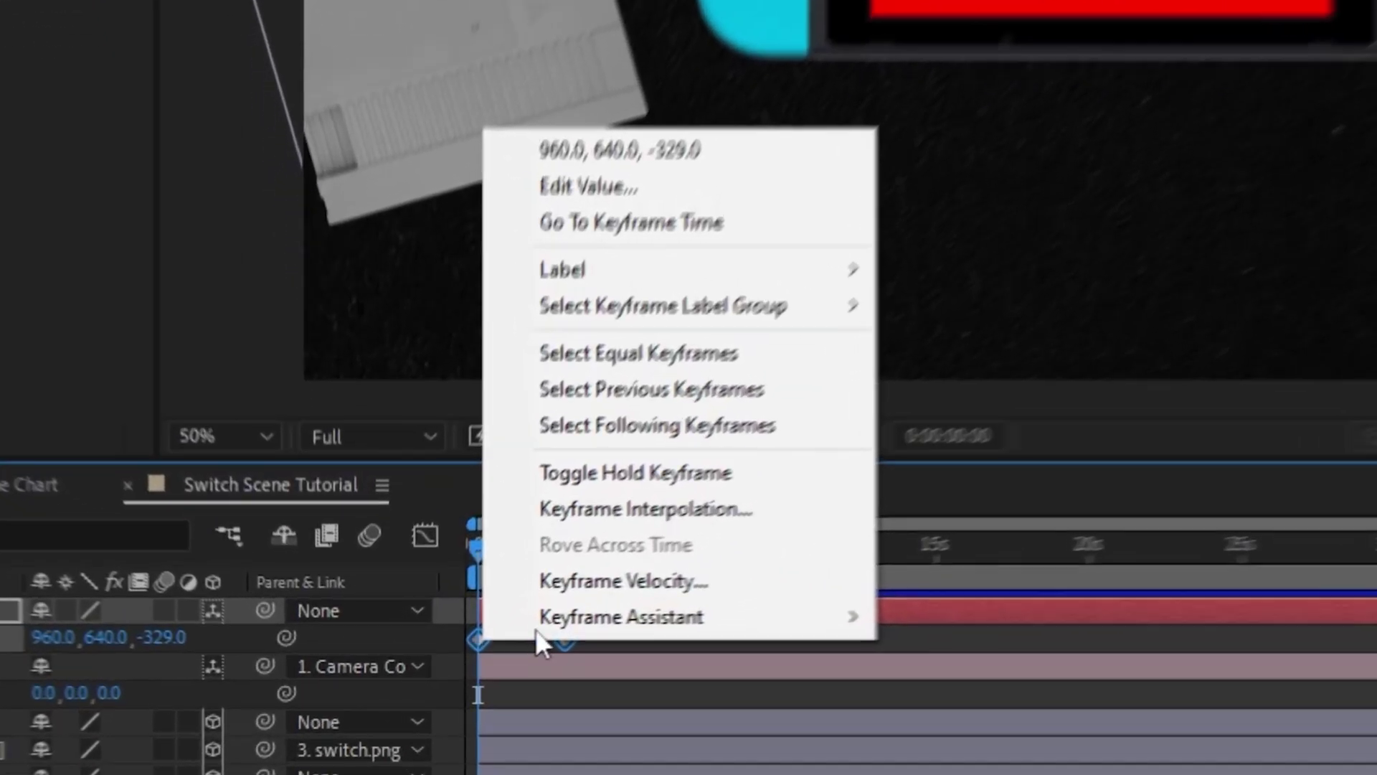
mouse_move(625, 623)
left_click(1171, 358)
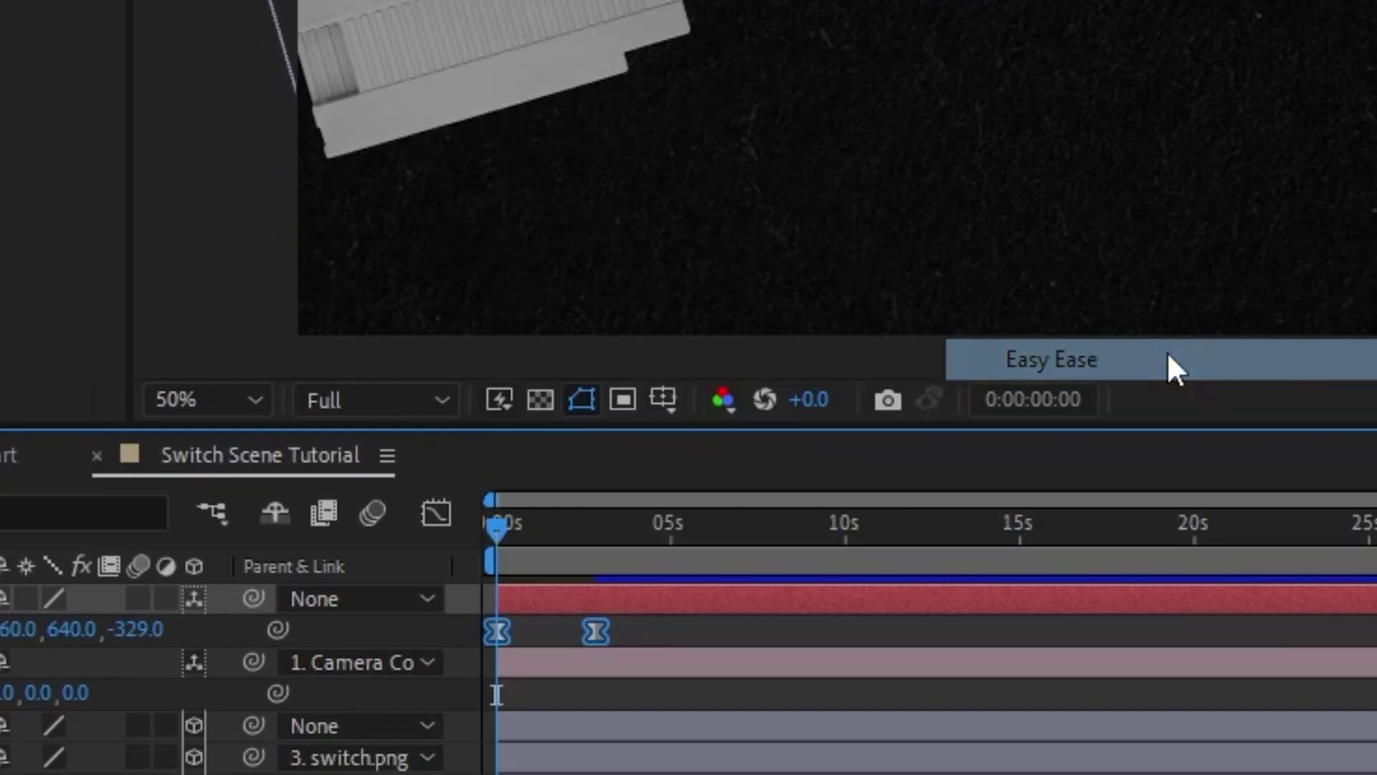
Reshape the Position speed graph so the camera move peaks early and slows gradually, and preview the animation
left_click(436, 513)
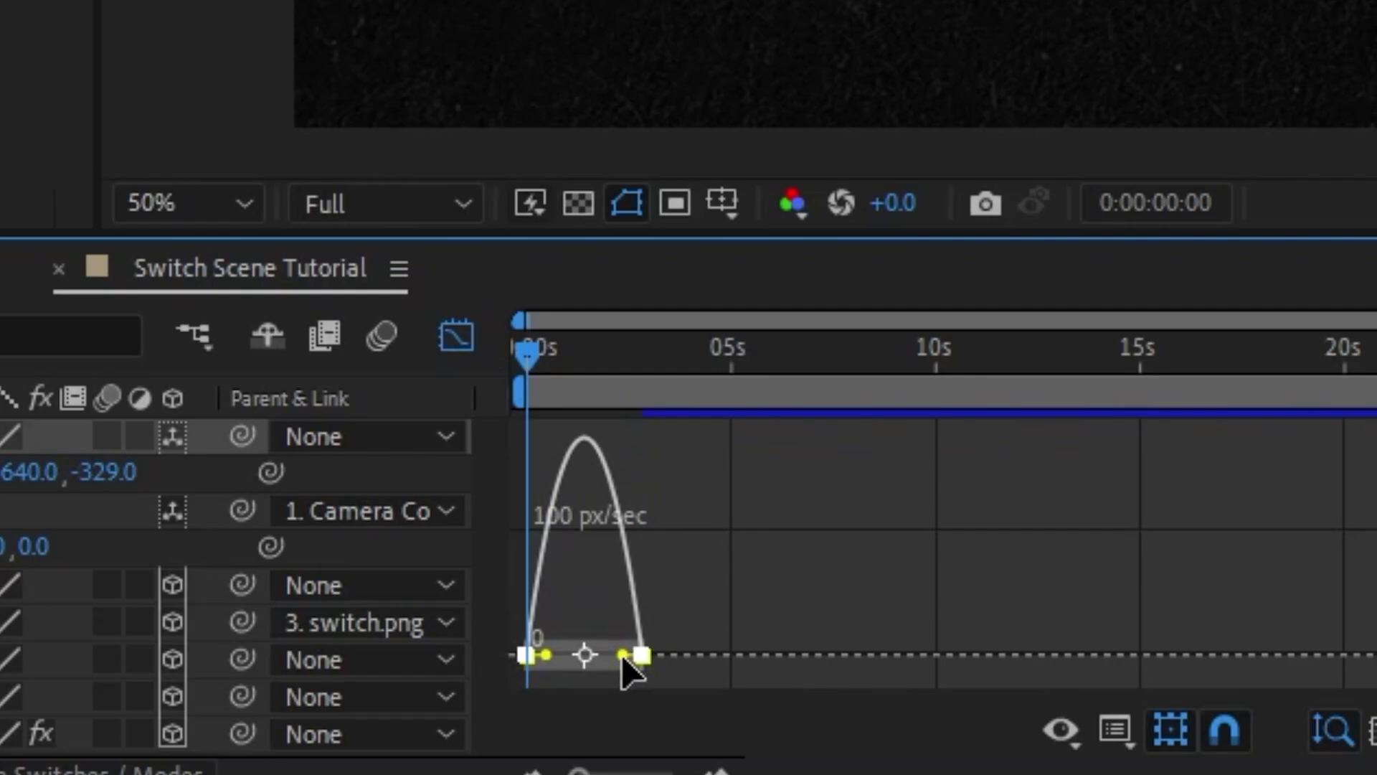
left_click_drag(622, 654, 574, 658)
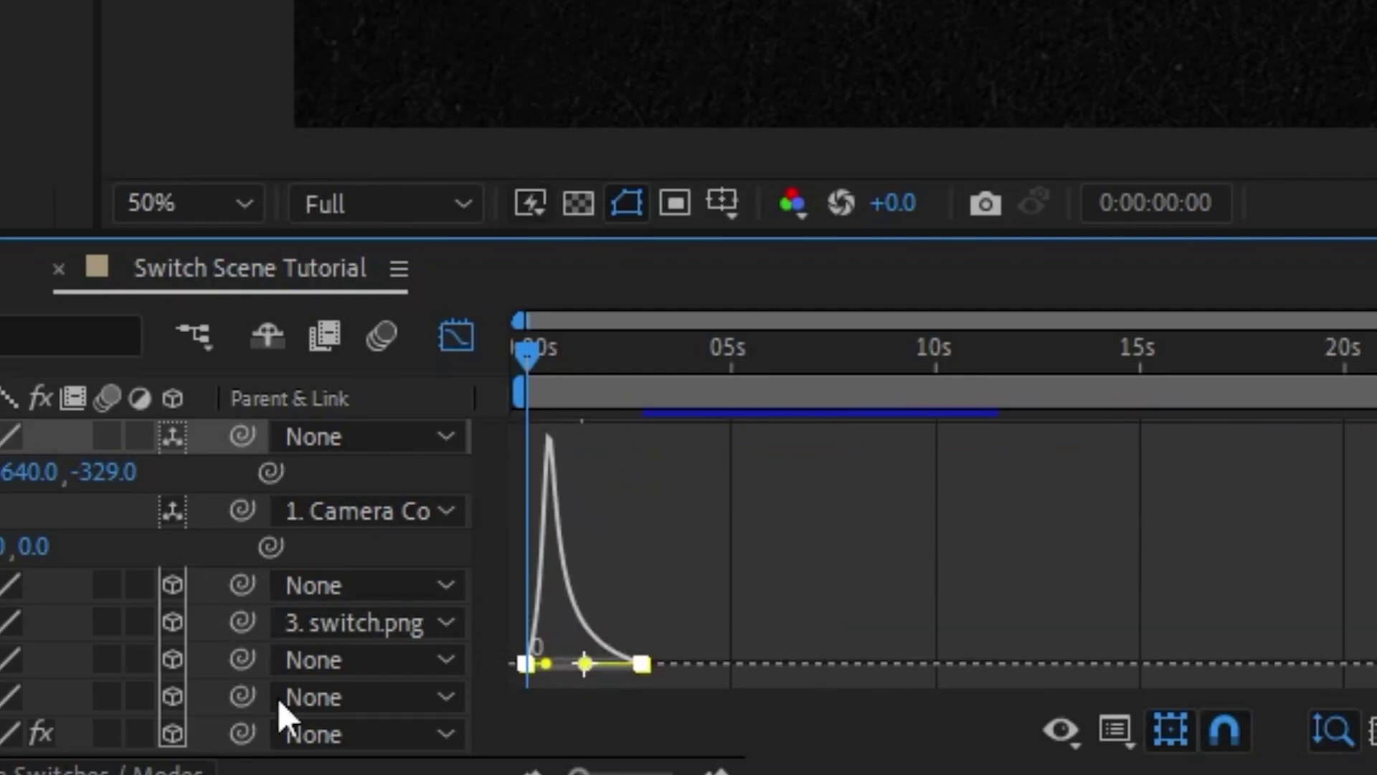
left_click(456, 336)
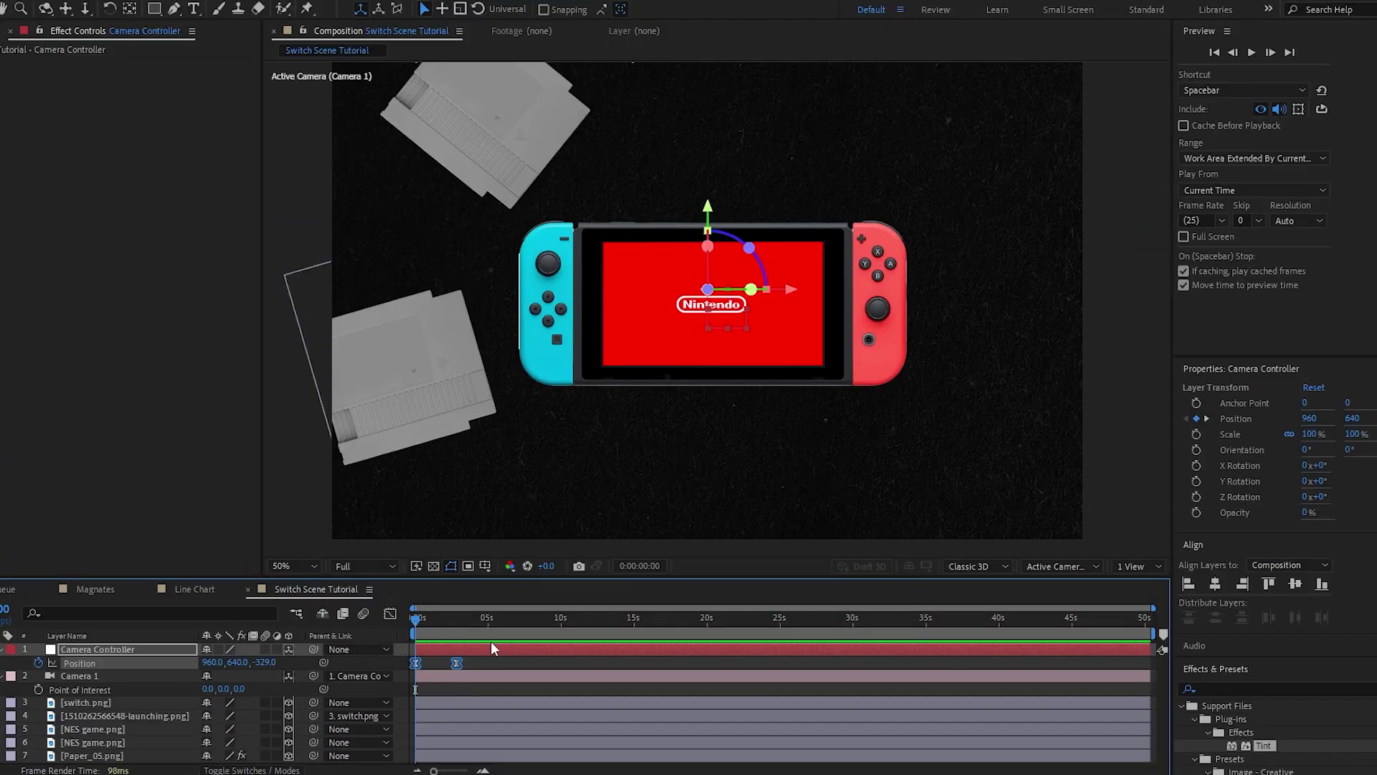
key("space")
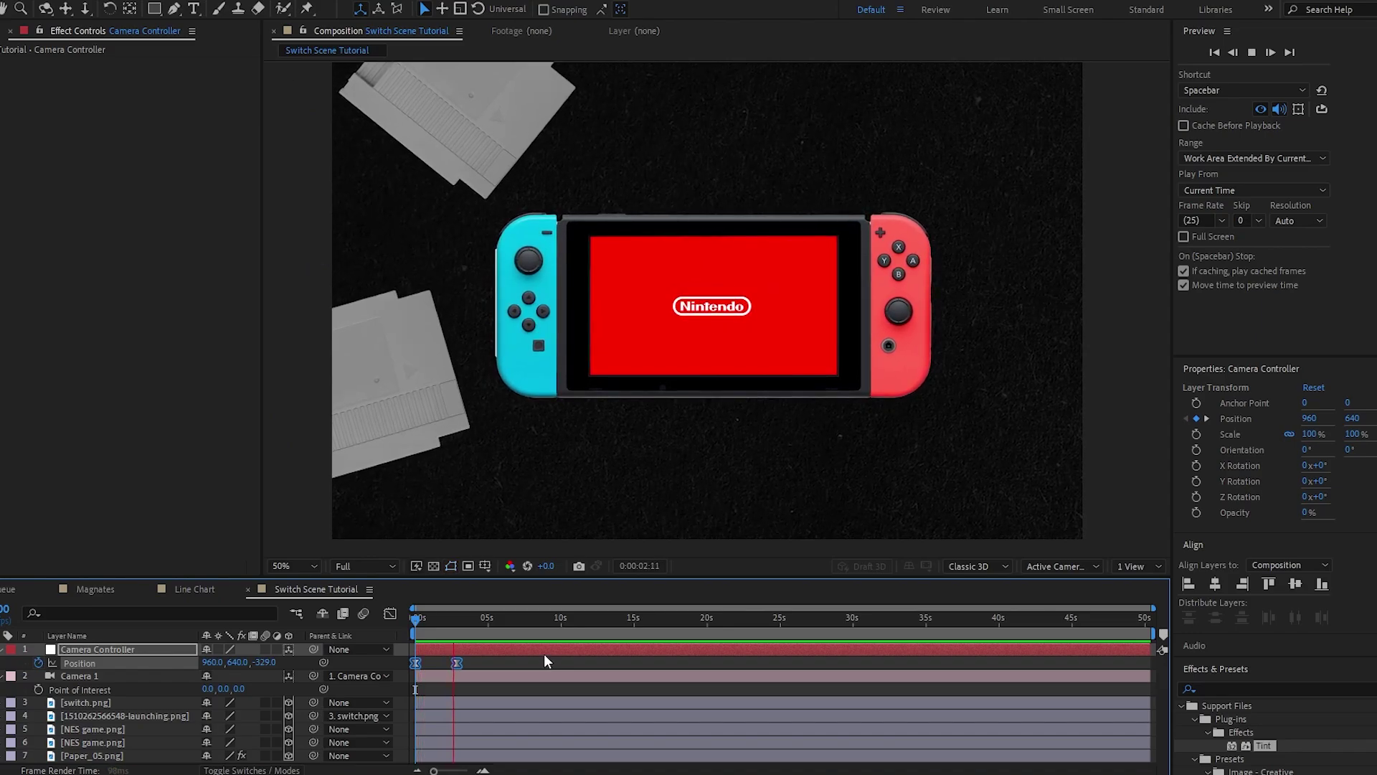
key("space")
Add a white spot light with 100% intensity, a 90° cone angle, 50% cone feather and no falloff
right_click(488, 683)
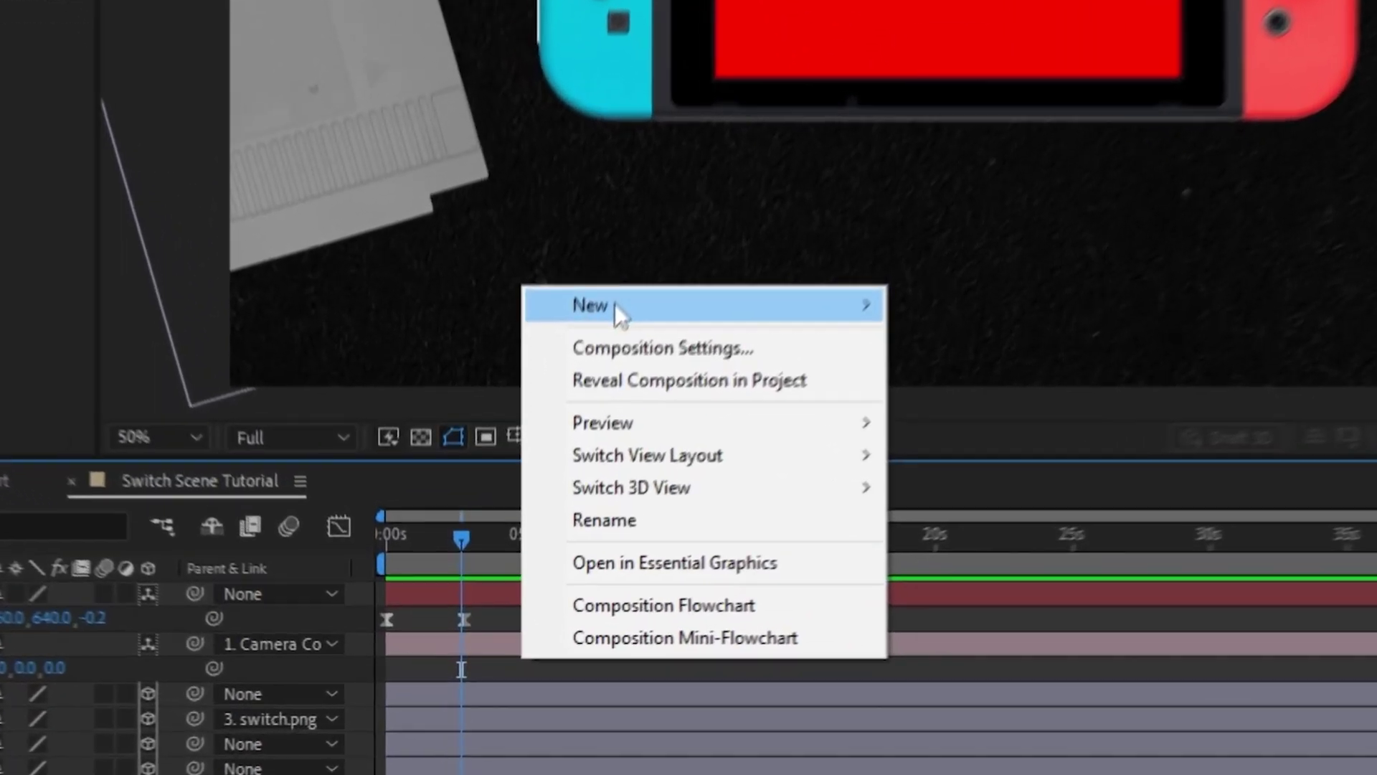
mouse_move(615, 305)
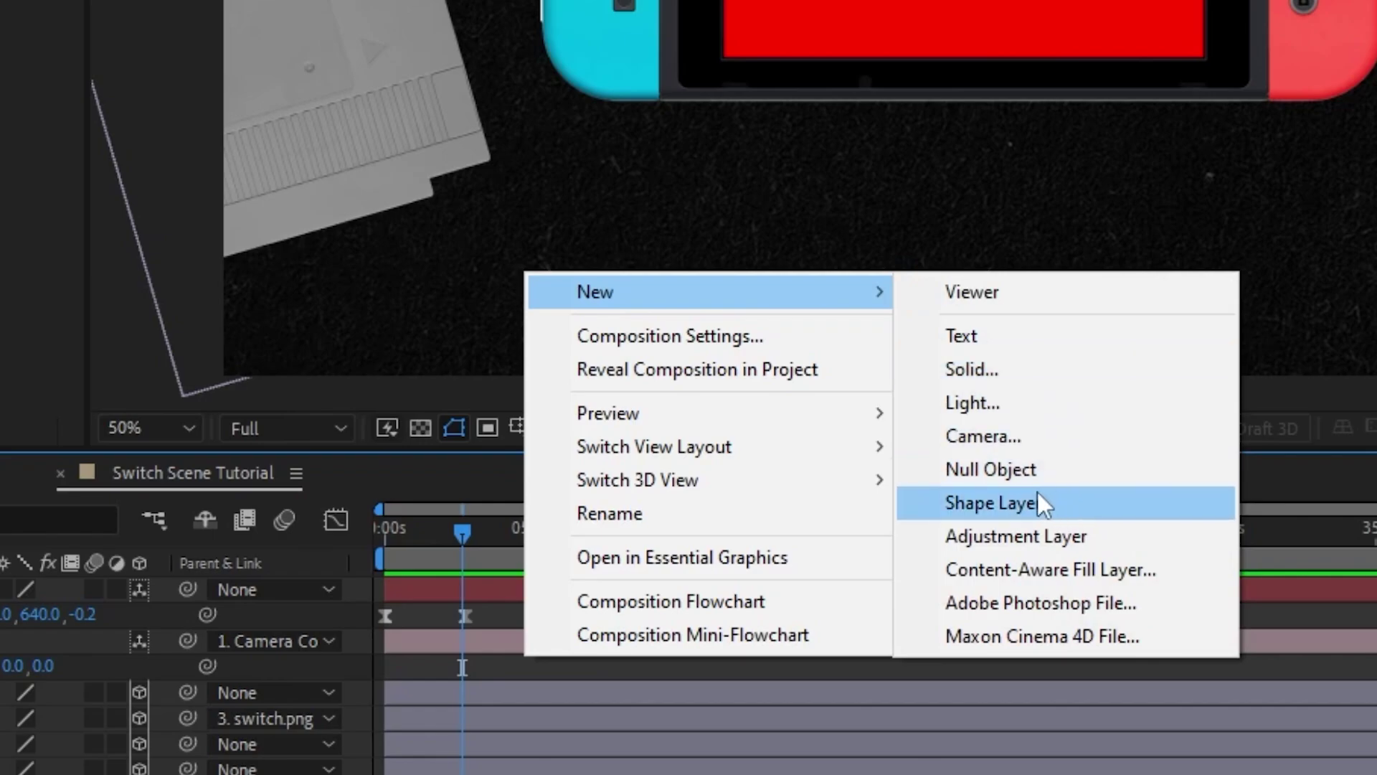
left_click(1052, 401)
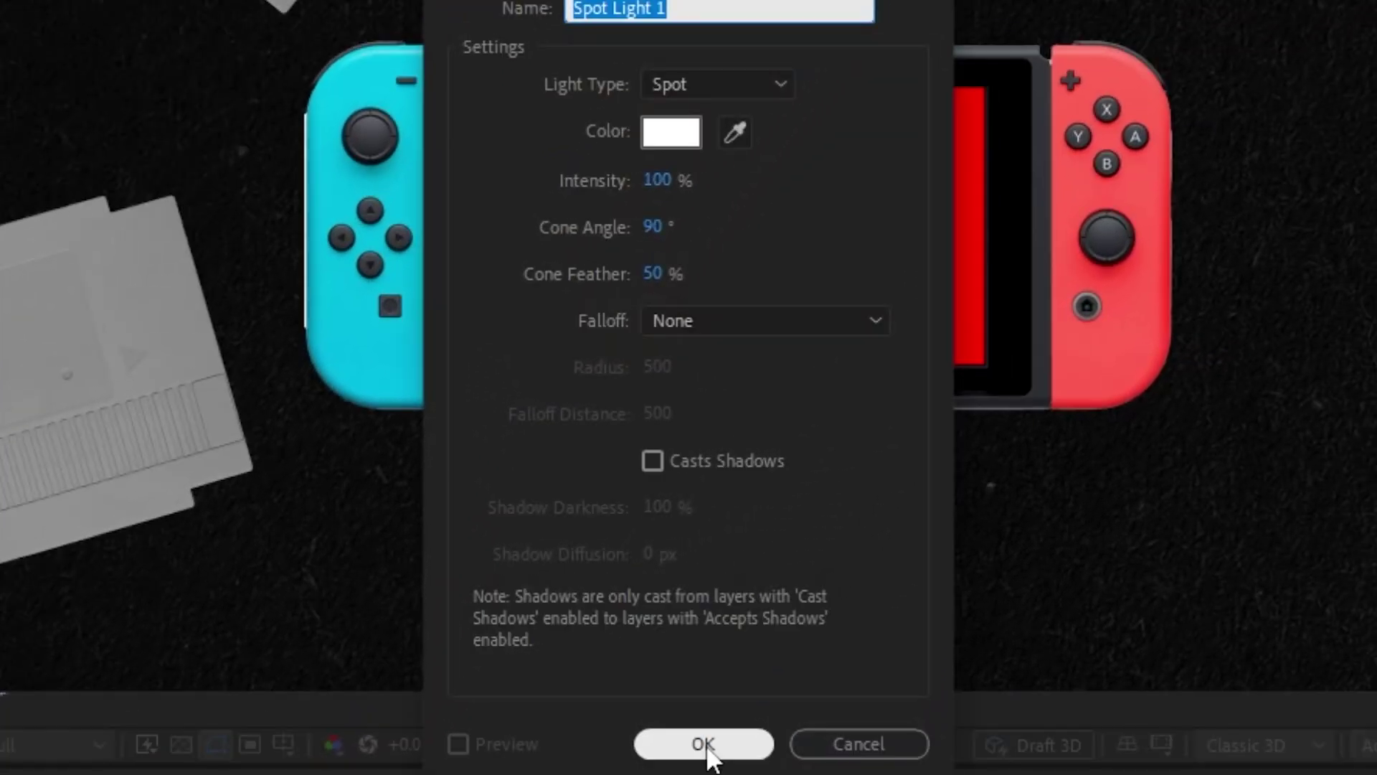
left_click(930, 427)
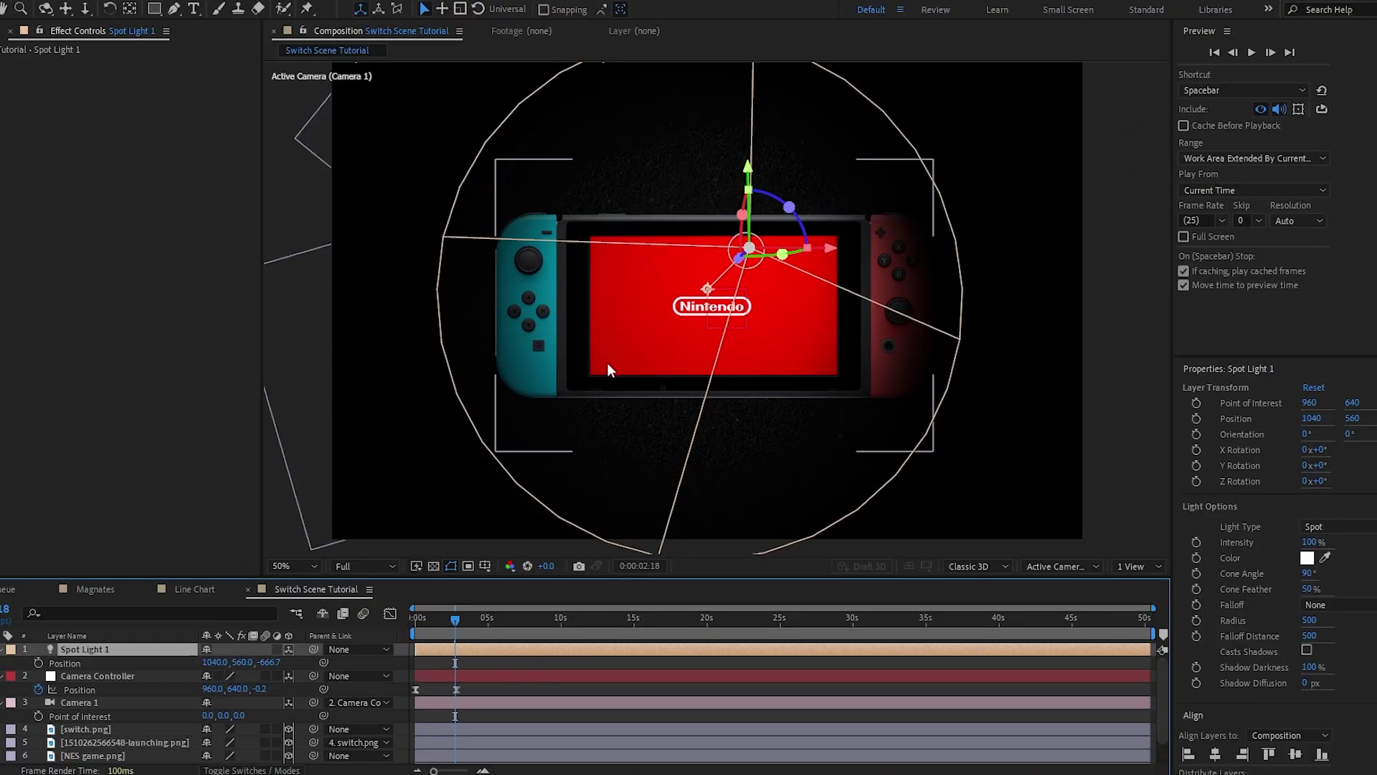
Move Spot Light 1 back along its Z position until its cone covers the whole console and reaches the cartridges
key("comma")
key("comma")
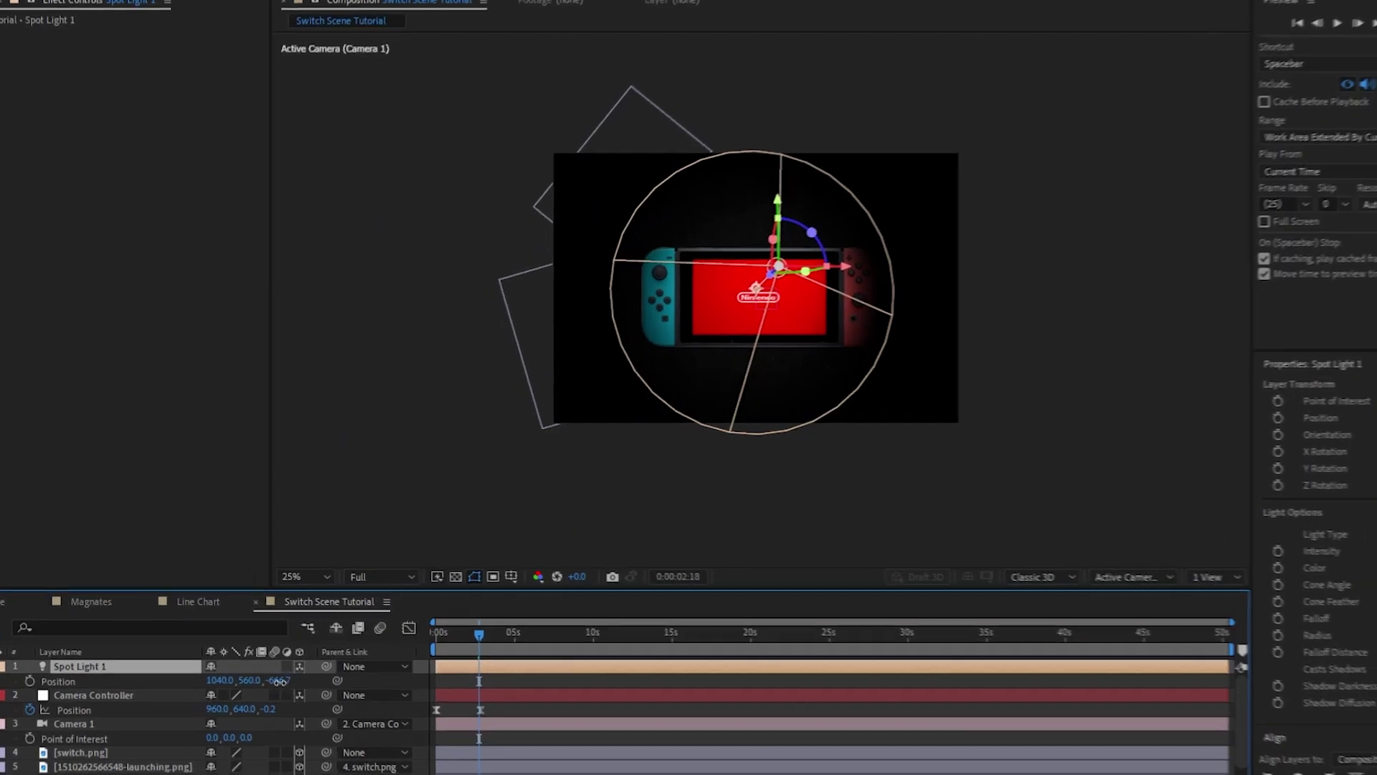
left_click_drag(280, 681, 0, 741)
Expand Spot Light 1's Light Options and open its Intensity value for editing
left_click(1, 690)
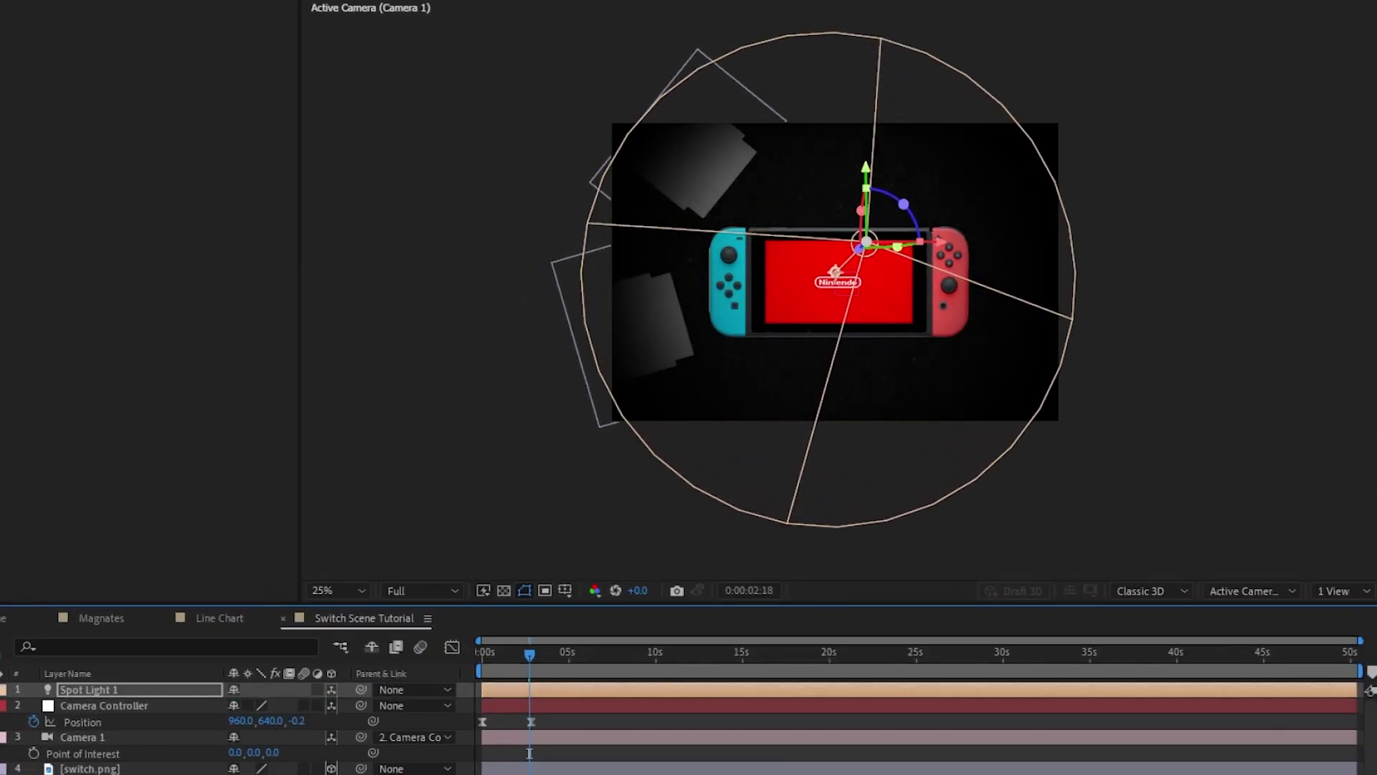
left_click(2, 690)
scroll(11, 767, "down", 4)
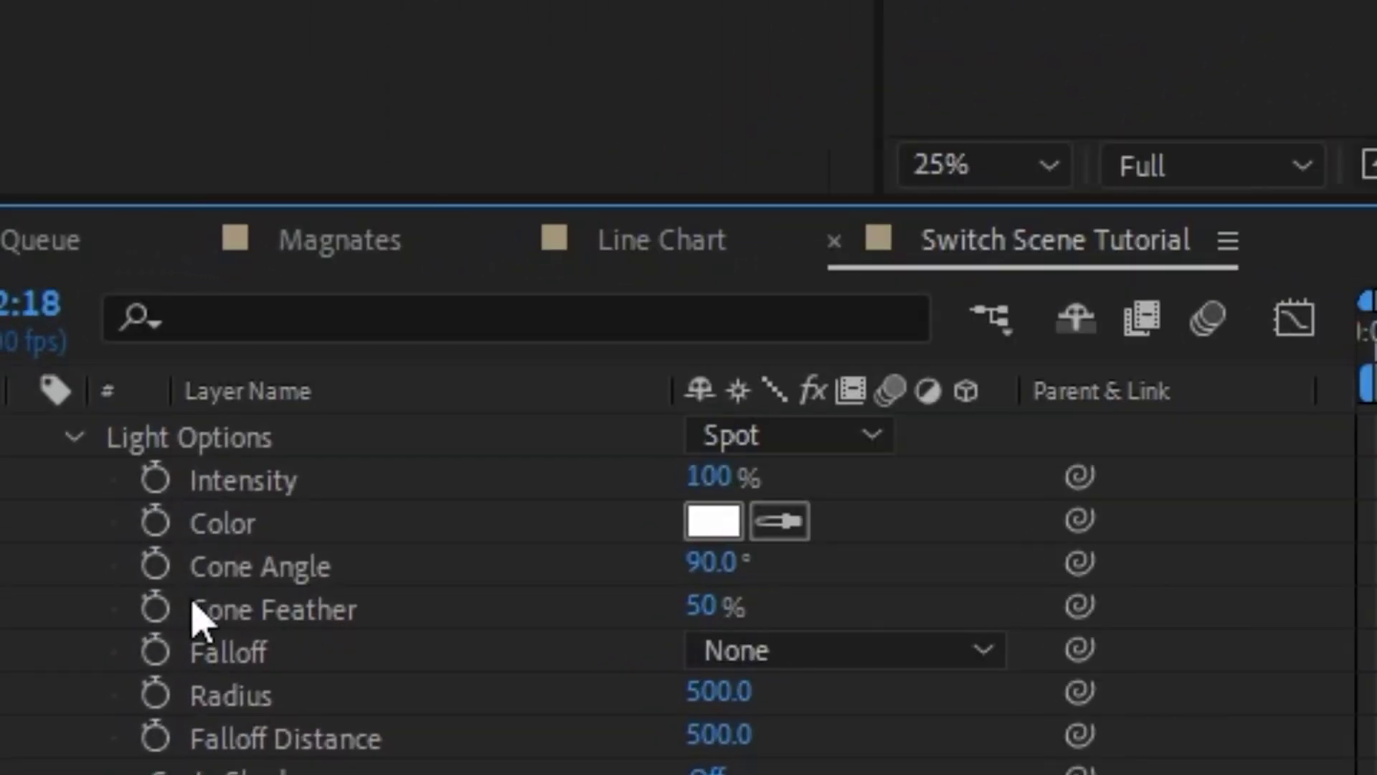
left_click(724, 479)
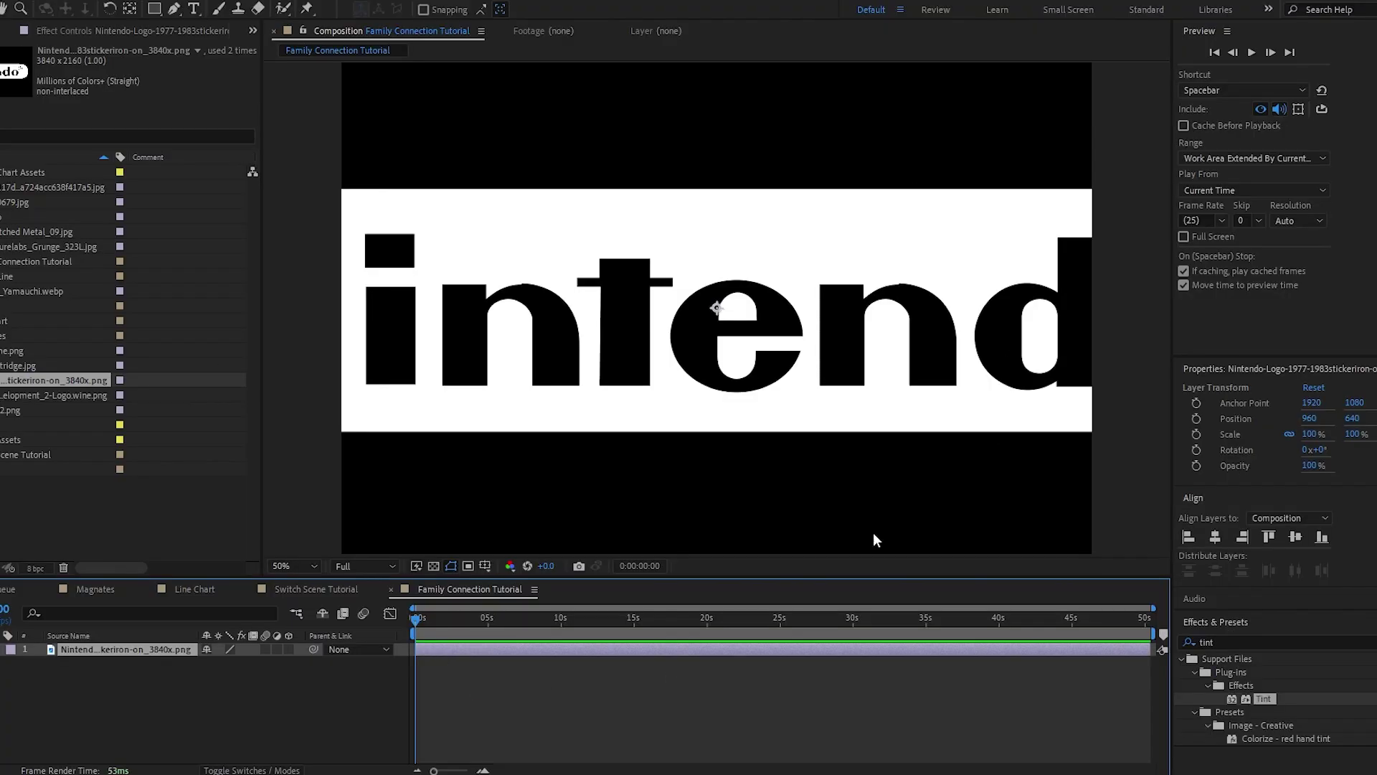
Scale the Nintendo logo to 57.5% and add a 1920 × 1280 px red (ED1C24) solid beneath the logo layer
key("comma")
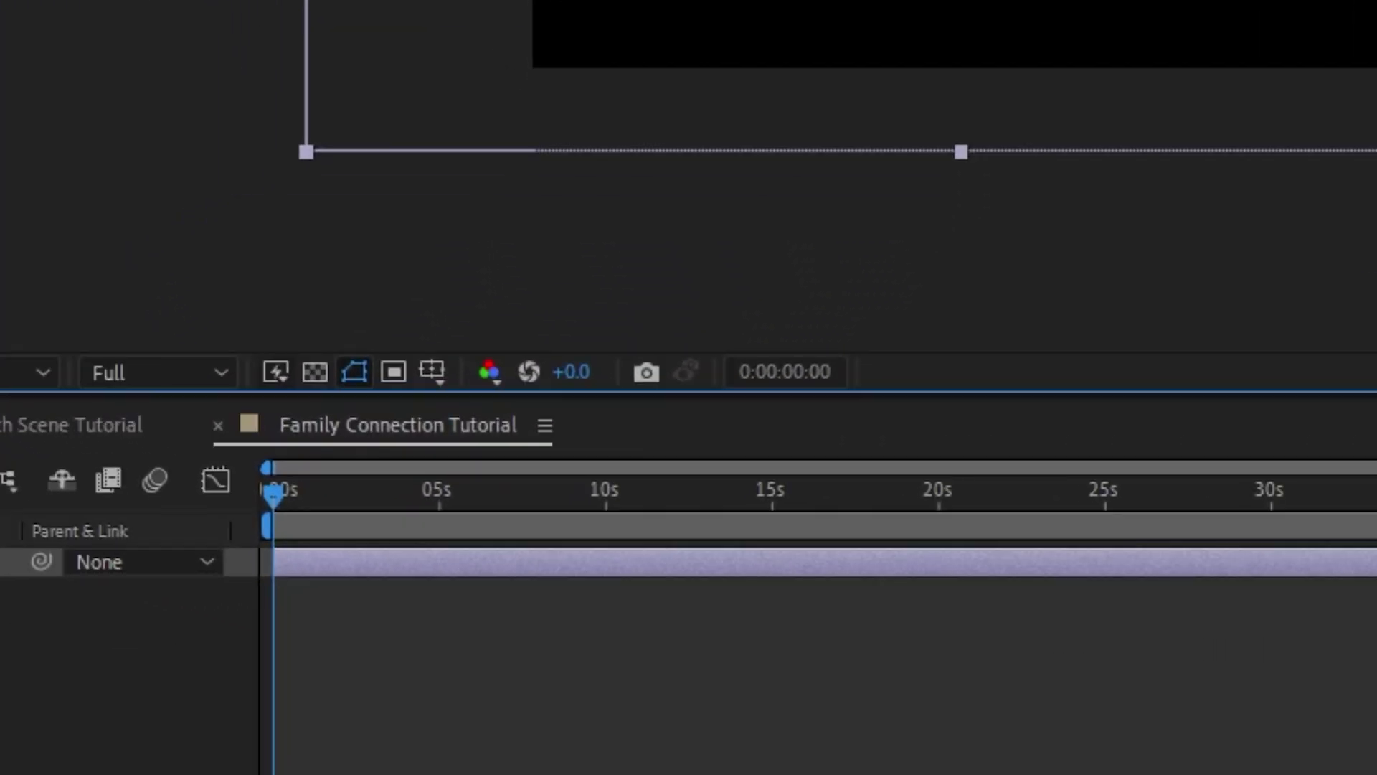
right_click(443, 480)
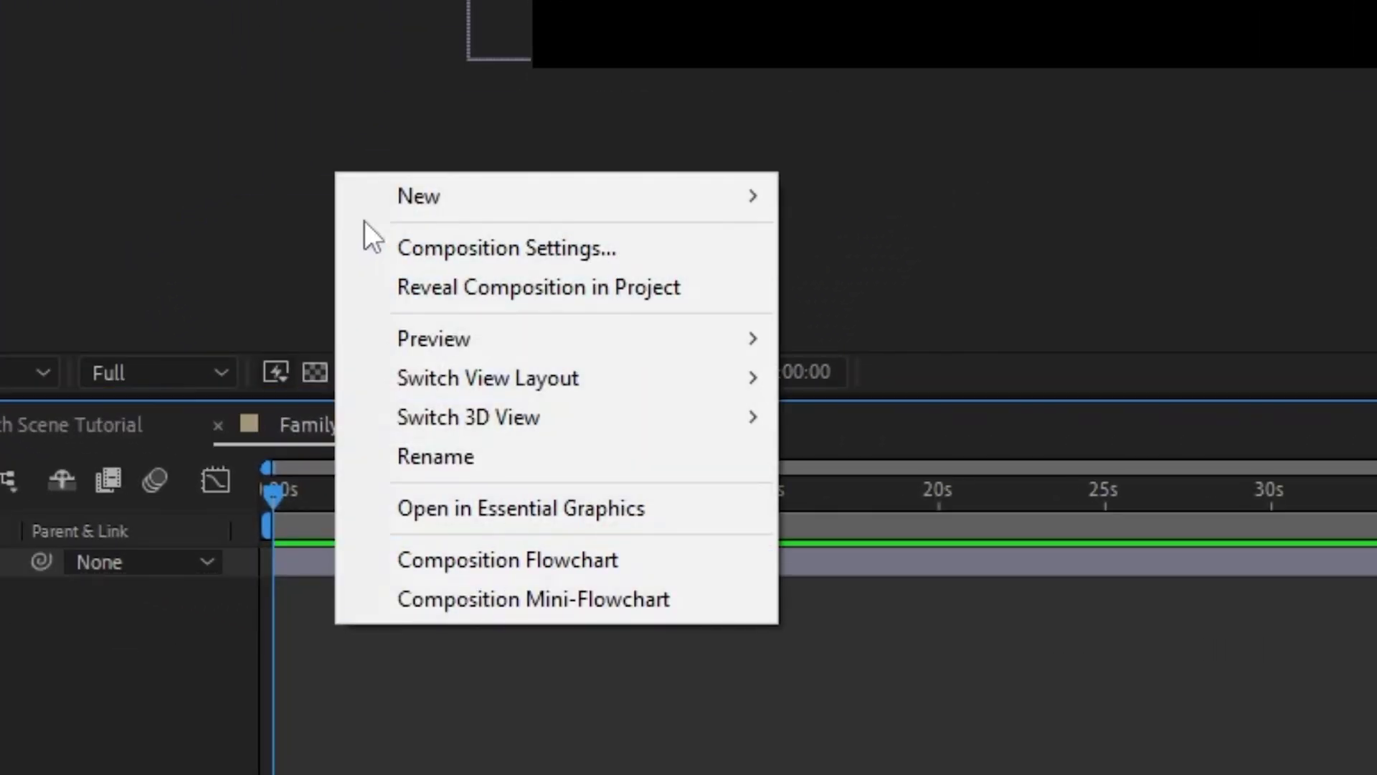
mouse_move(485, 491)
left_click(897, 287)
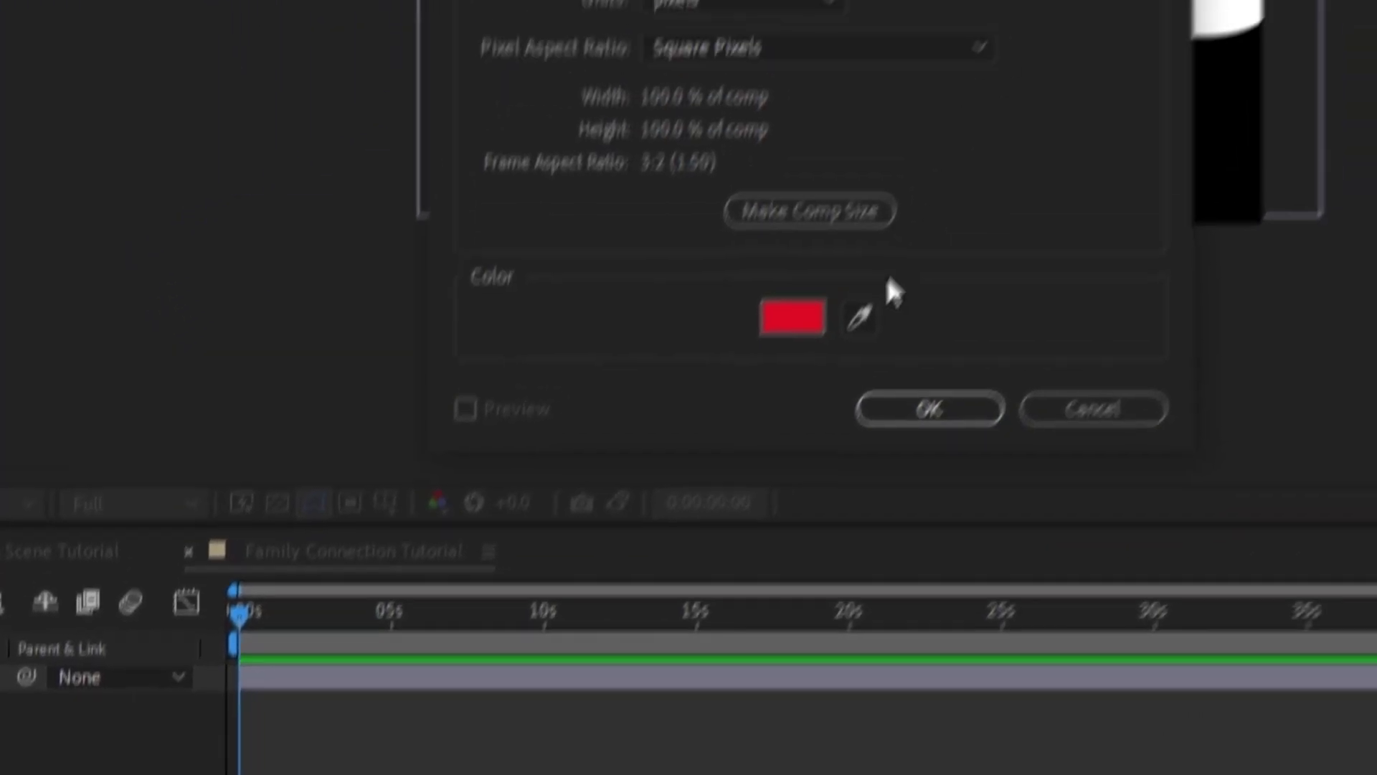
left_click(876, 165)
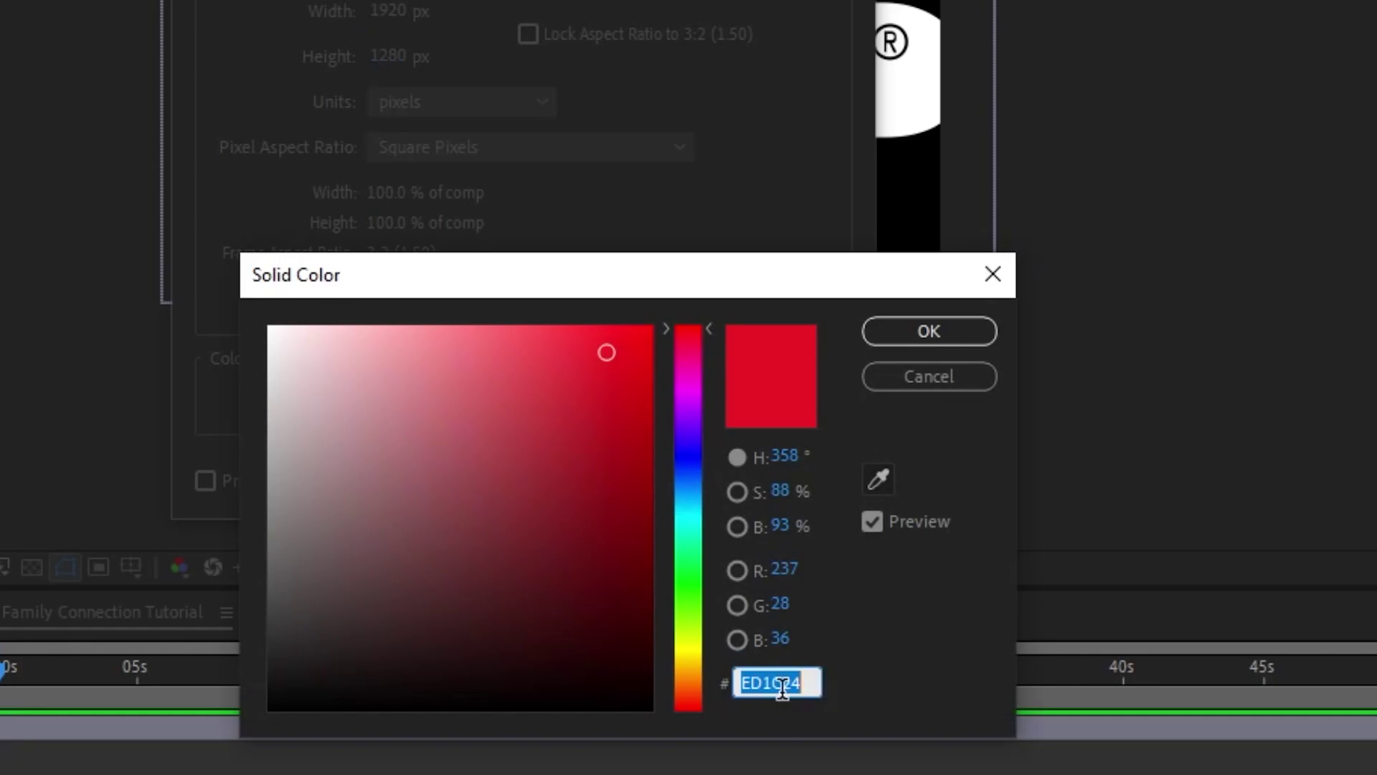
left_click(929, 331)
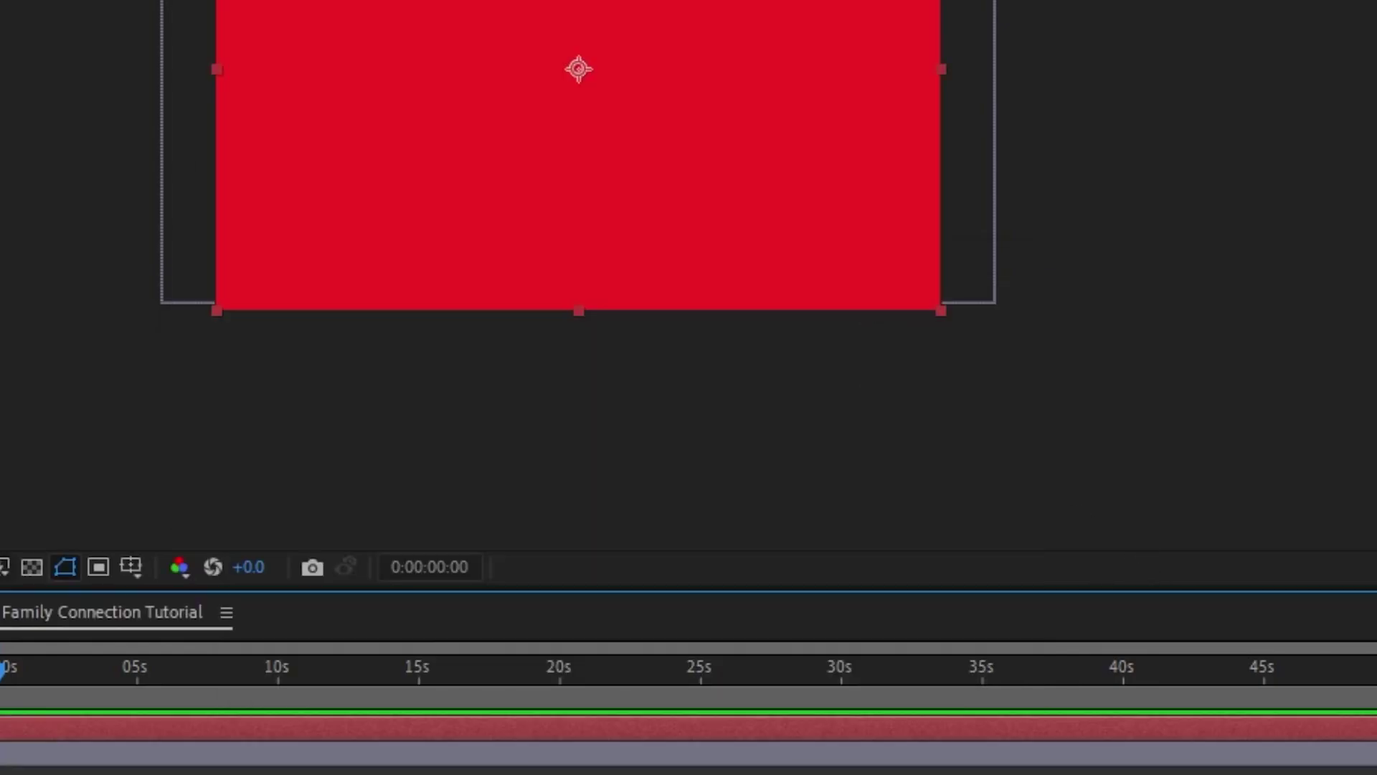
left_click_drag(108, 723, 115, 762)
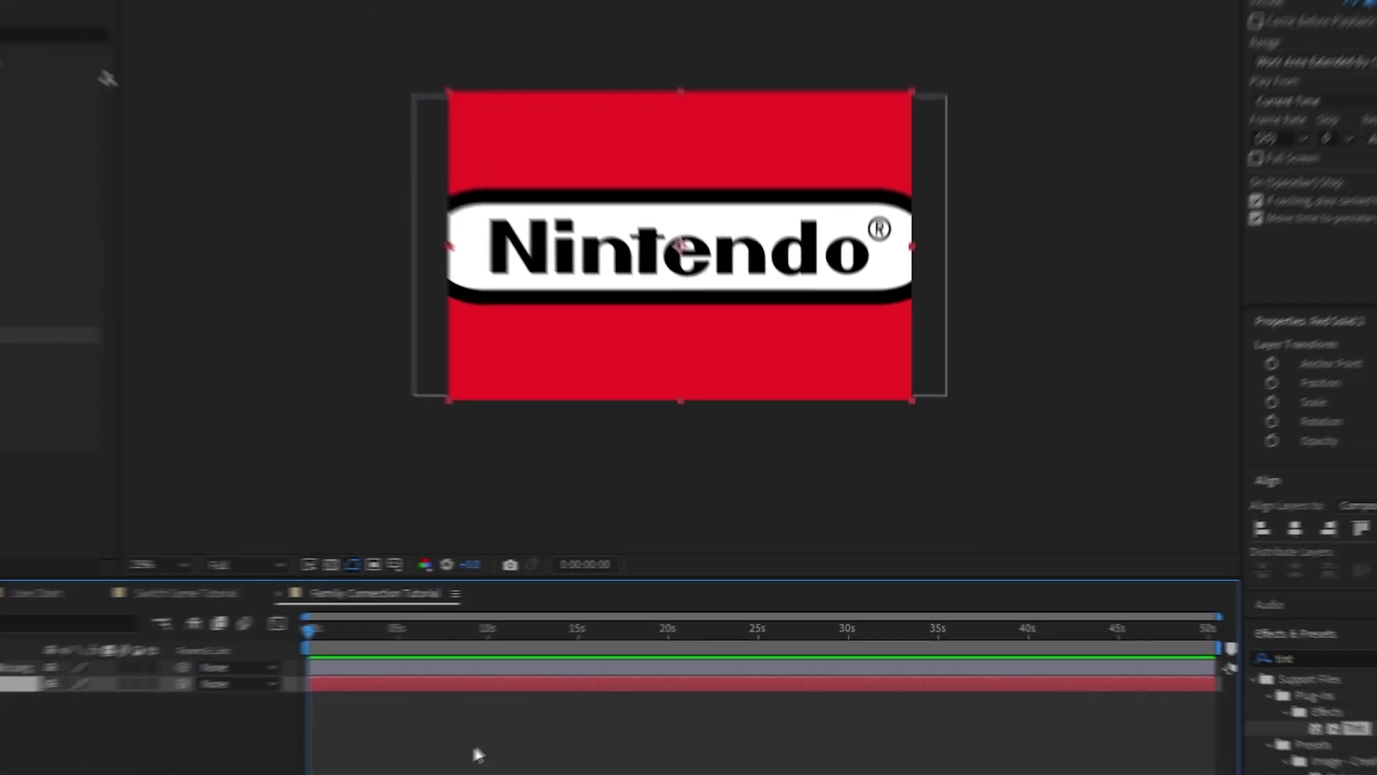
left_click(477, 753)
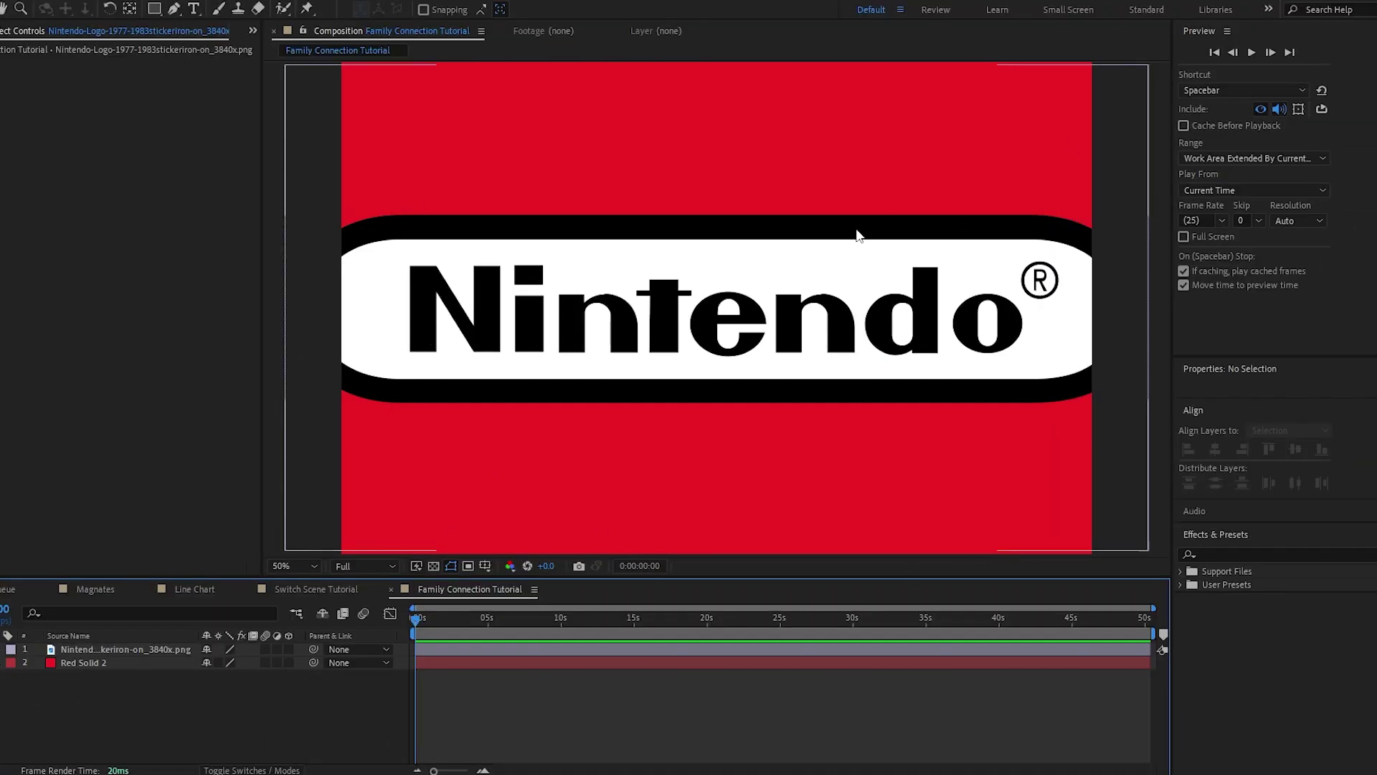
Apply a Color Key effect to the Nintendo logo, keying out its white with Edge Thin set to 1
left_click(1282, 550)
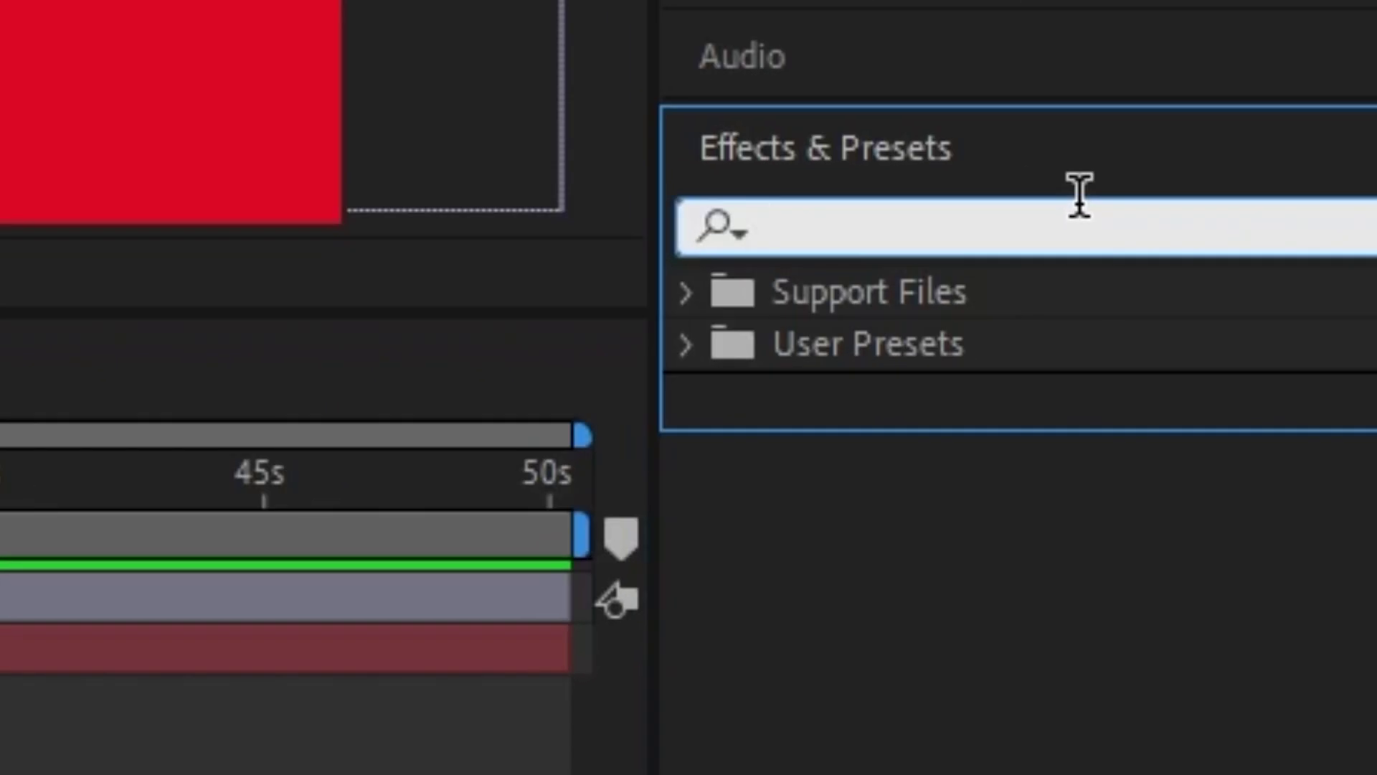
type("color")
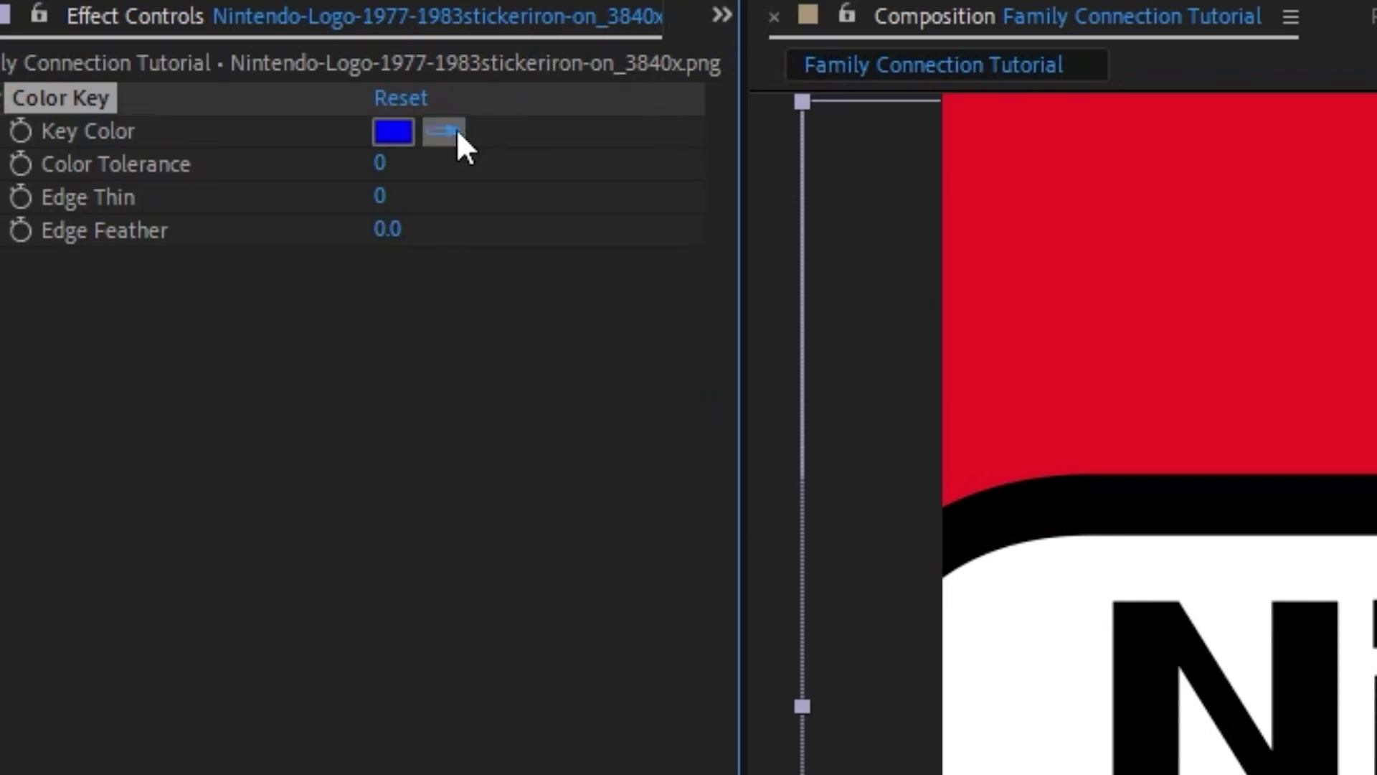
left_click(402, 123)
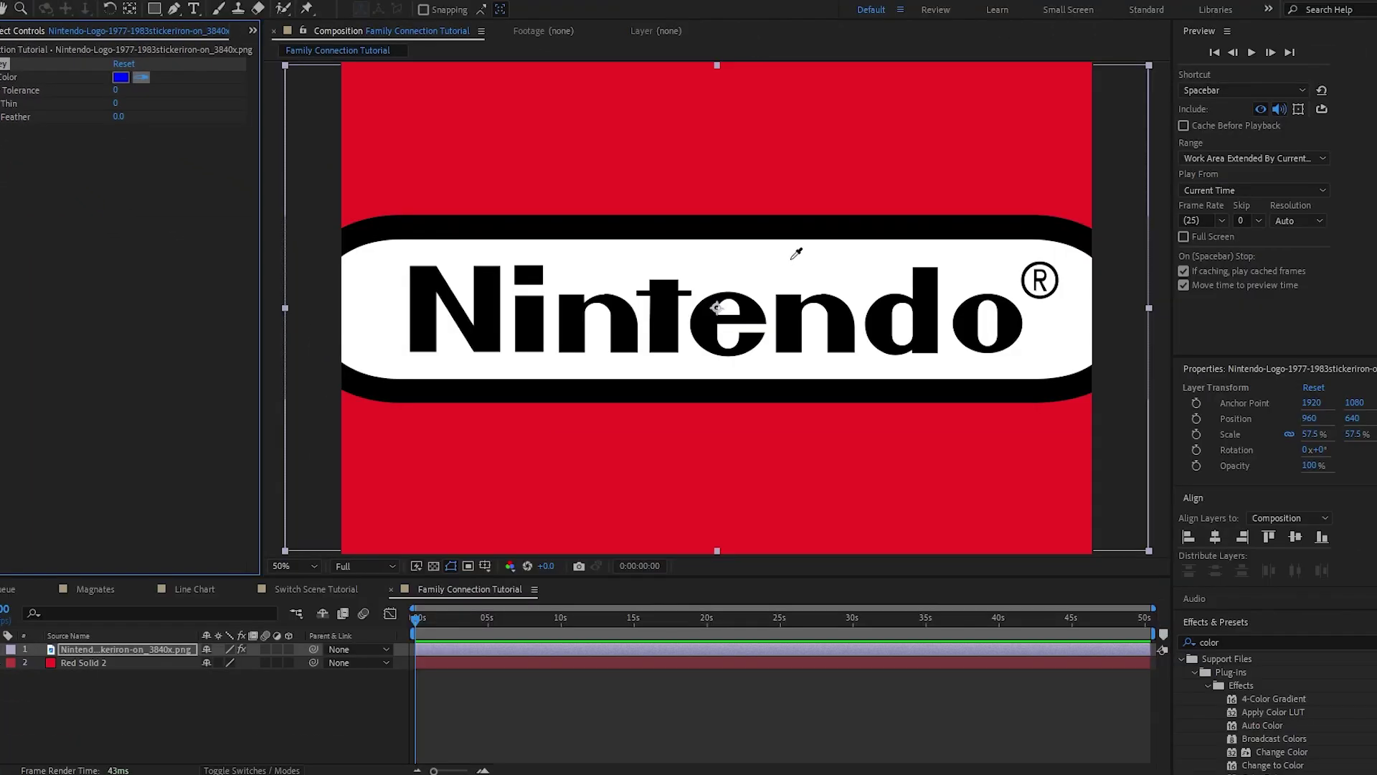
left_click(792, 259)
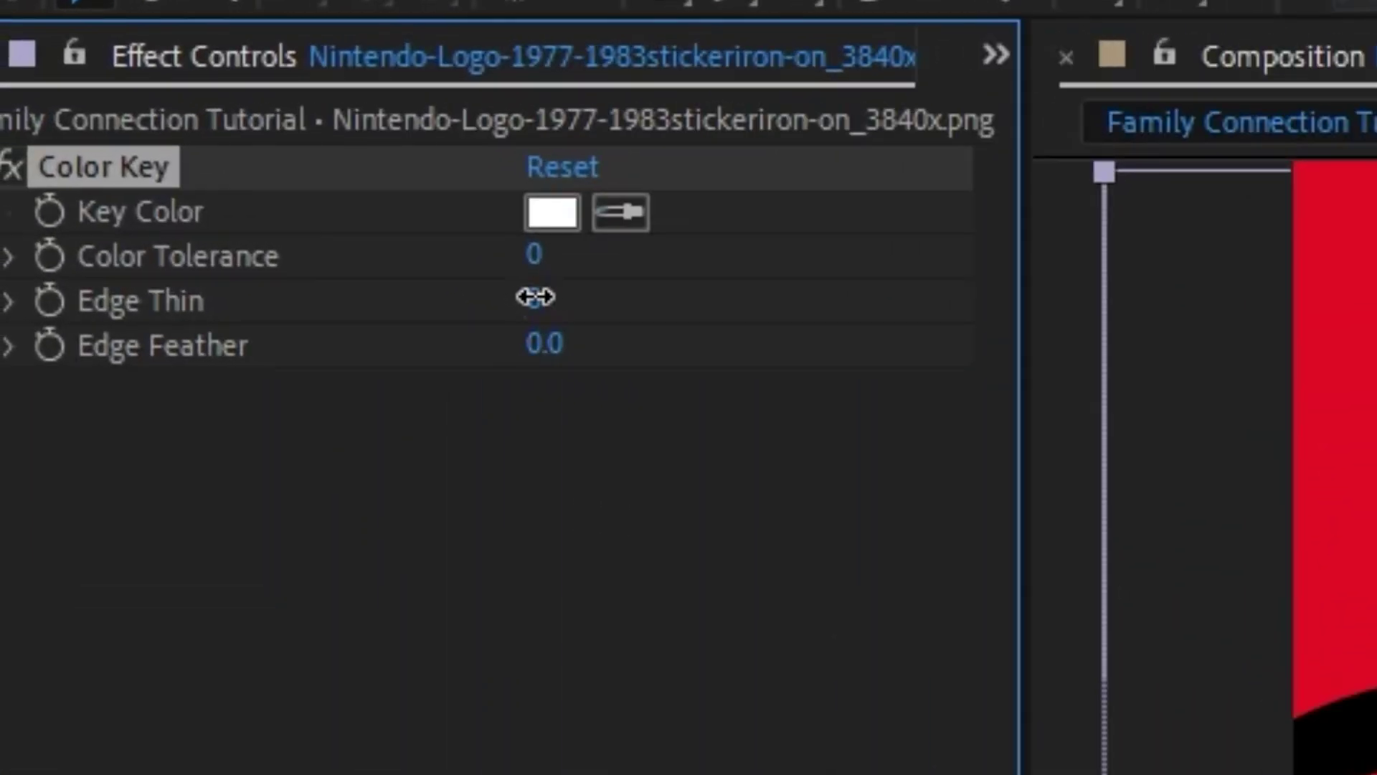
left_click(115, 103)
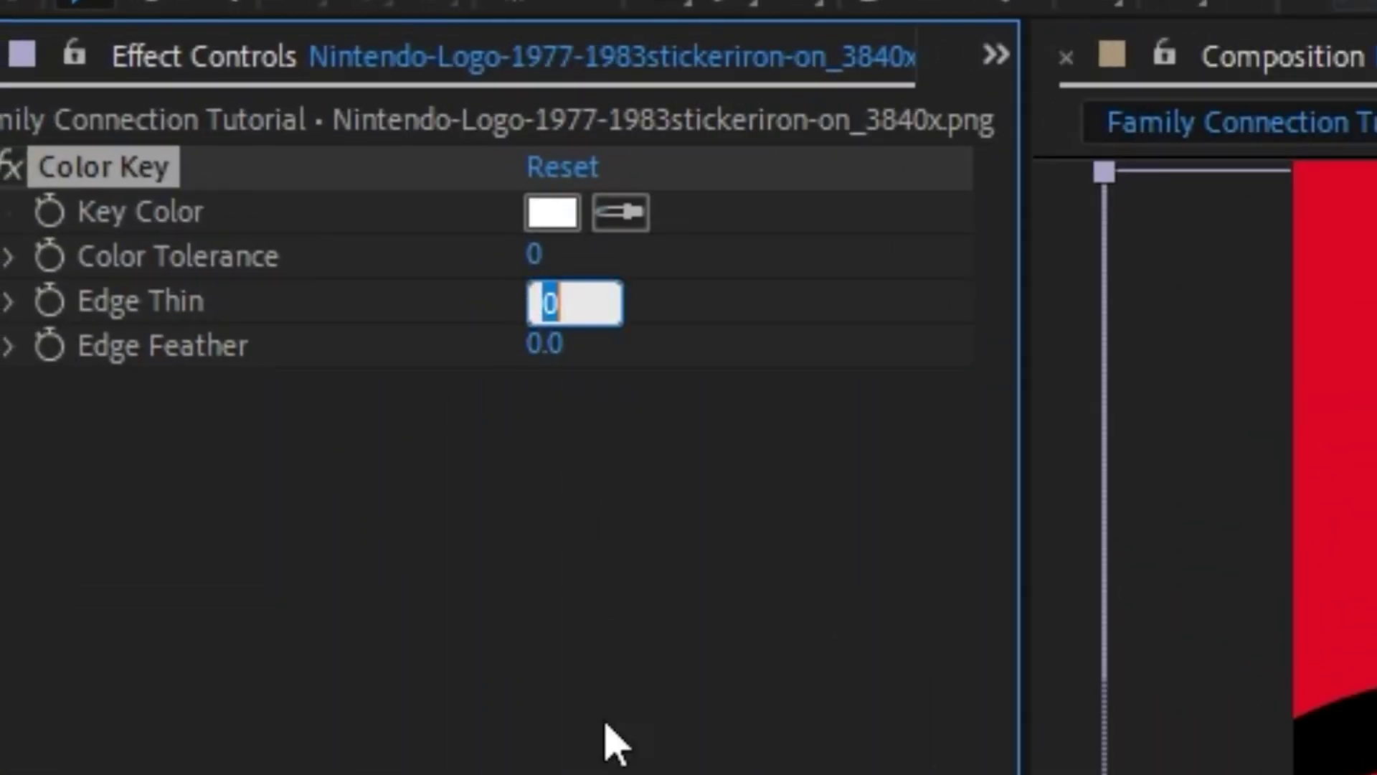
type("1")
key("Return")
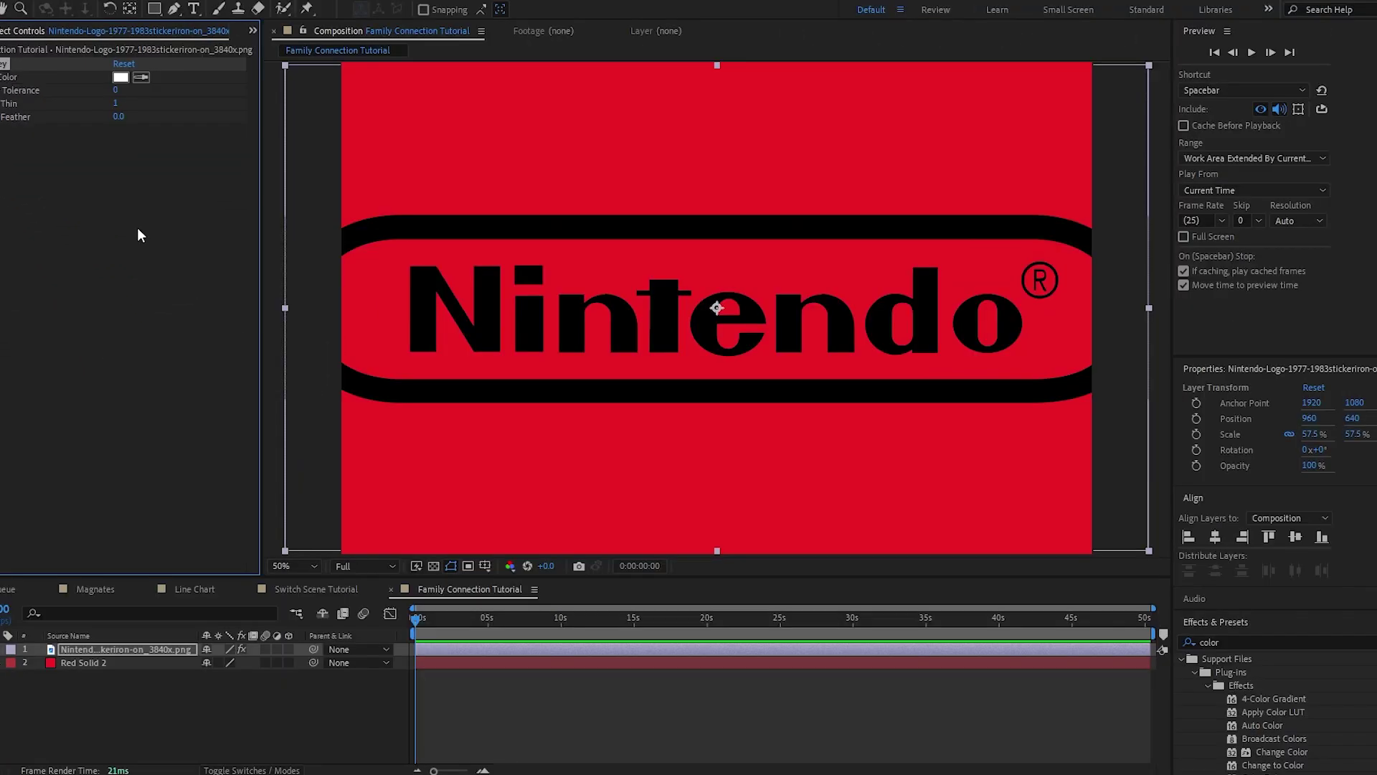
left_click(618, 693)
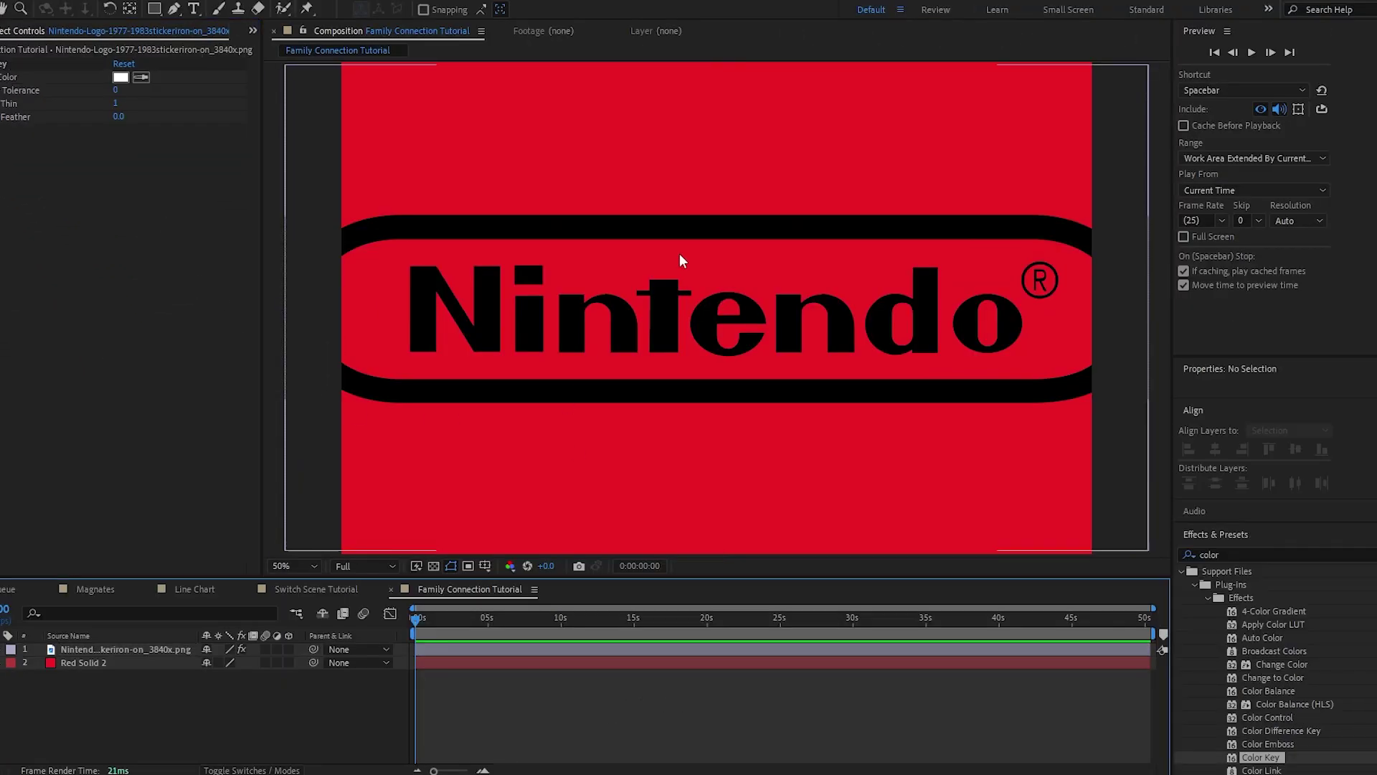
Switch to the browser, look through the featured textures on texturelabs.org and view the Paper 120 texture
left_click(254, 32)
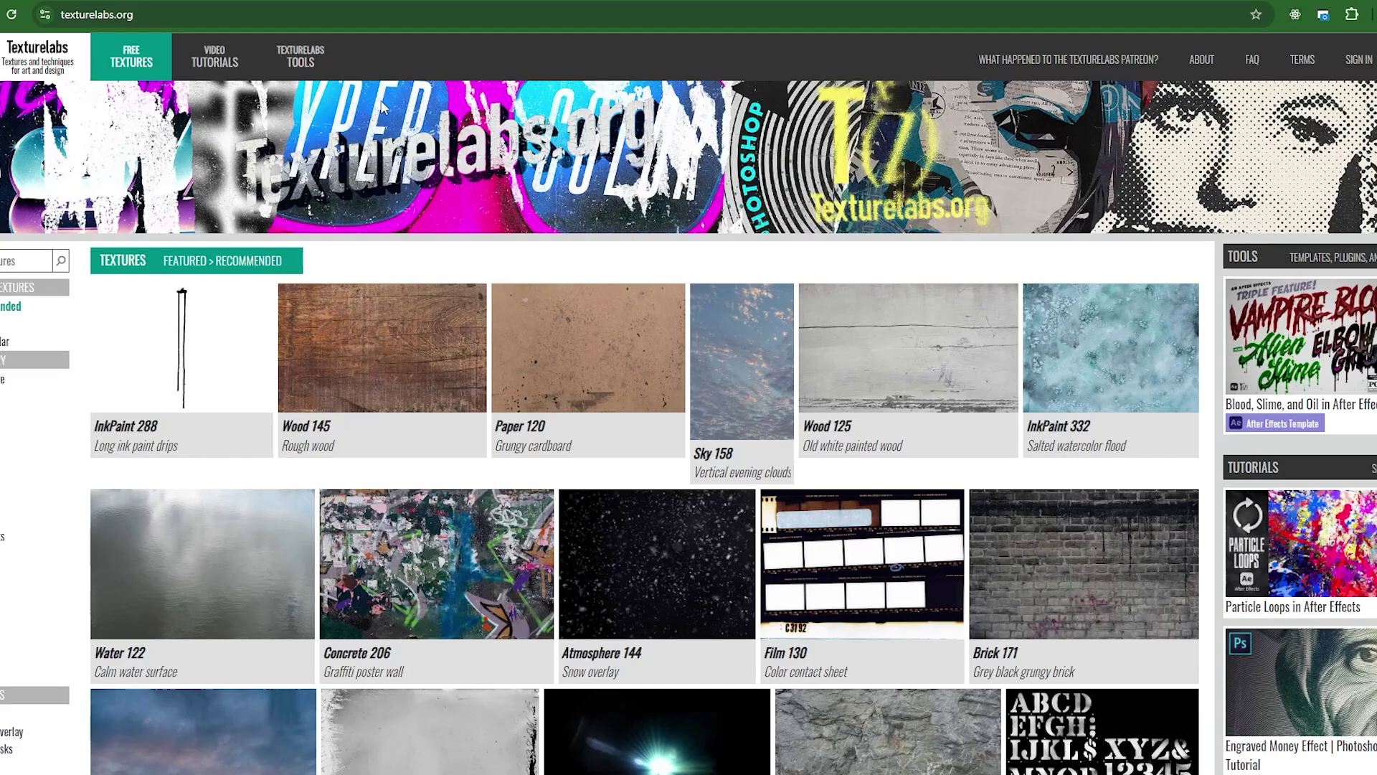
scroll(716, 409, "down", 4)
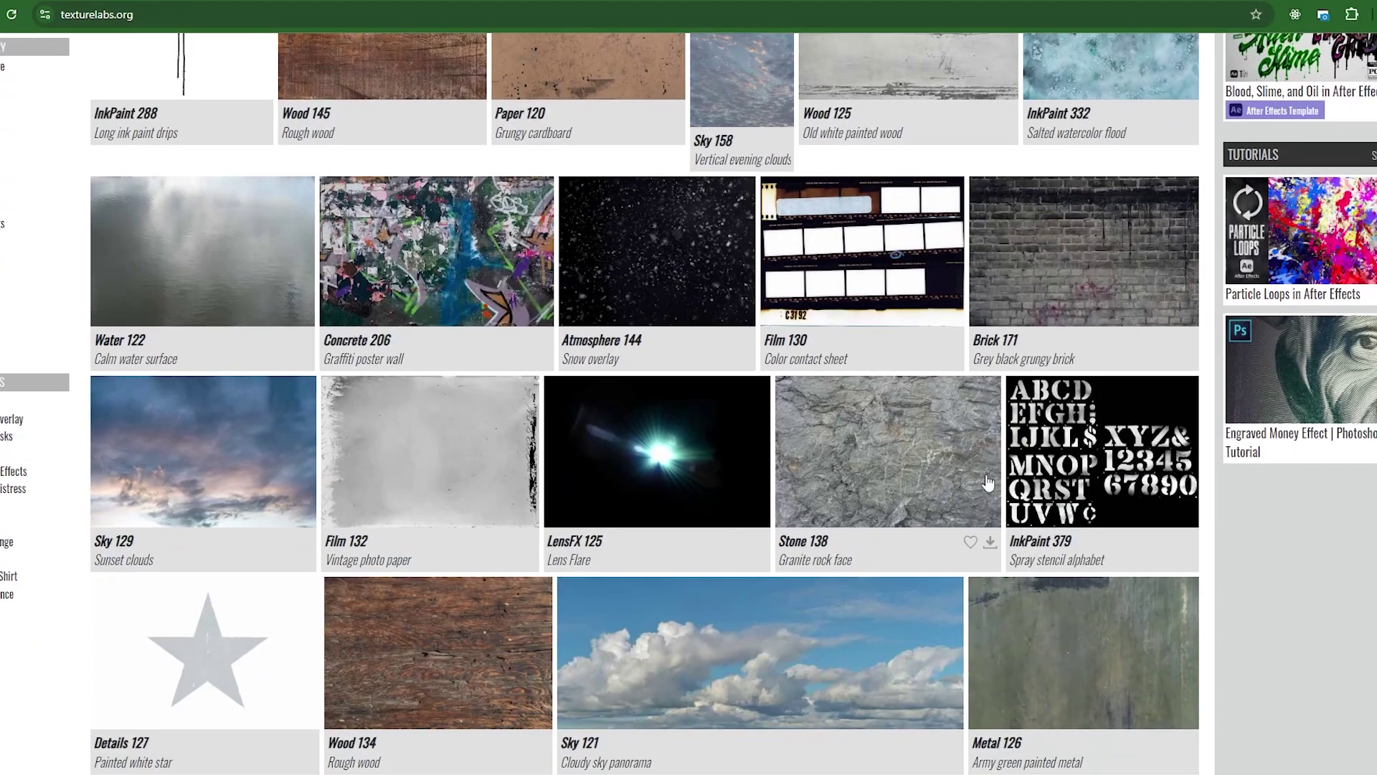
scroll(595, 467, "up", 4)
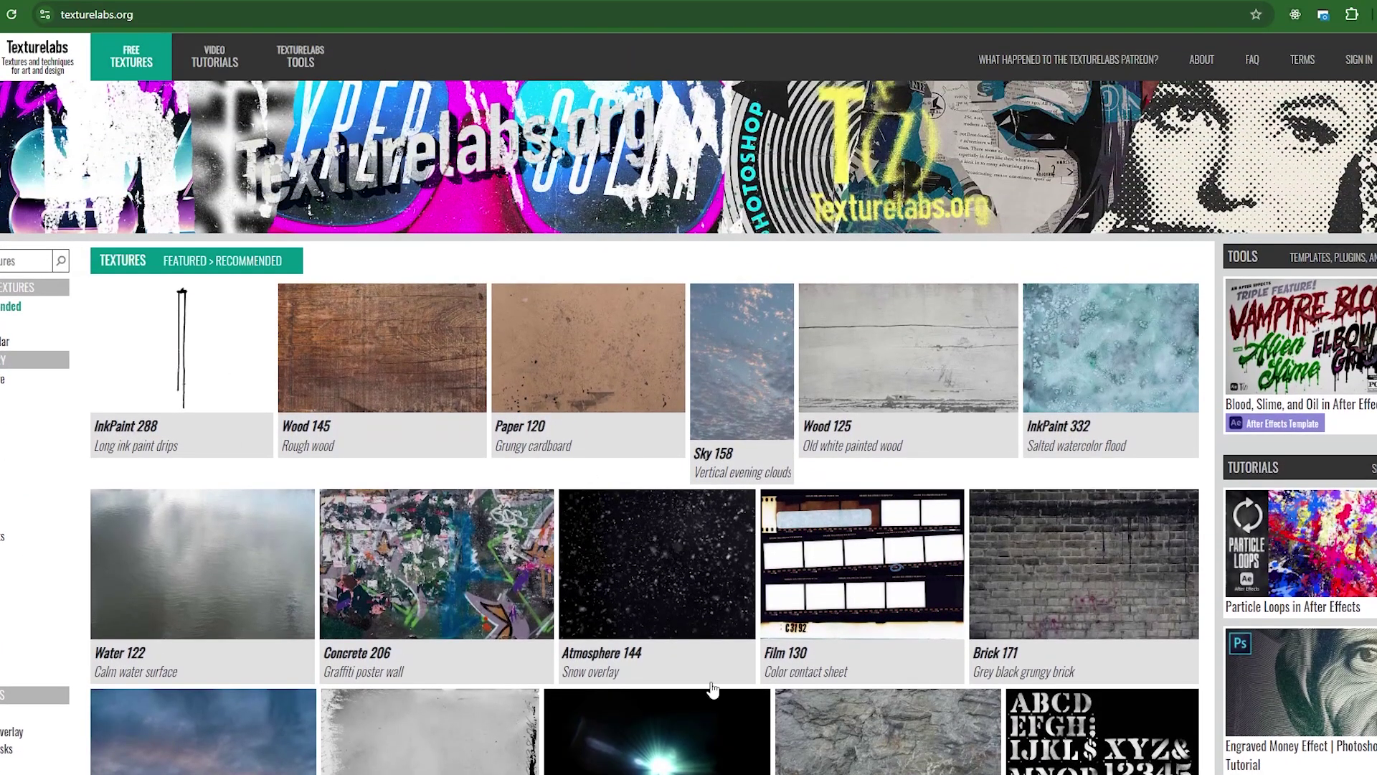
left_click(605, 354)
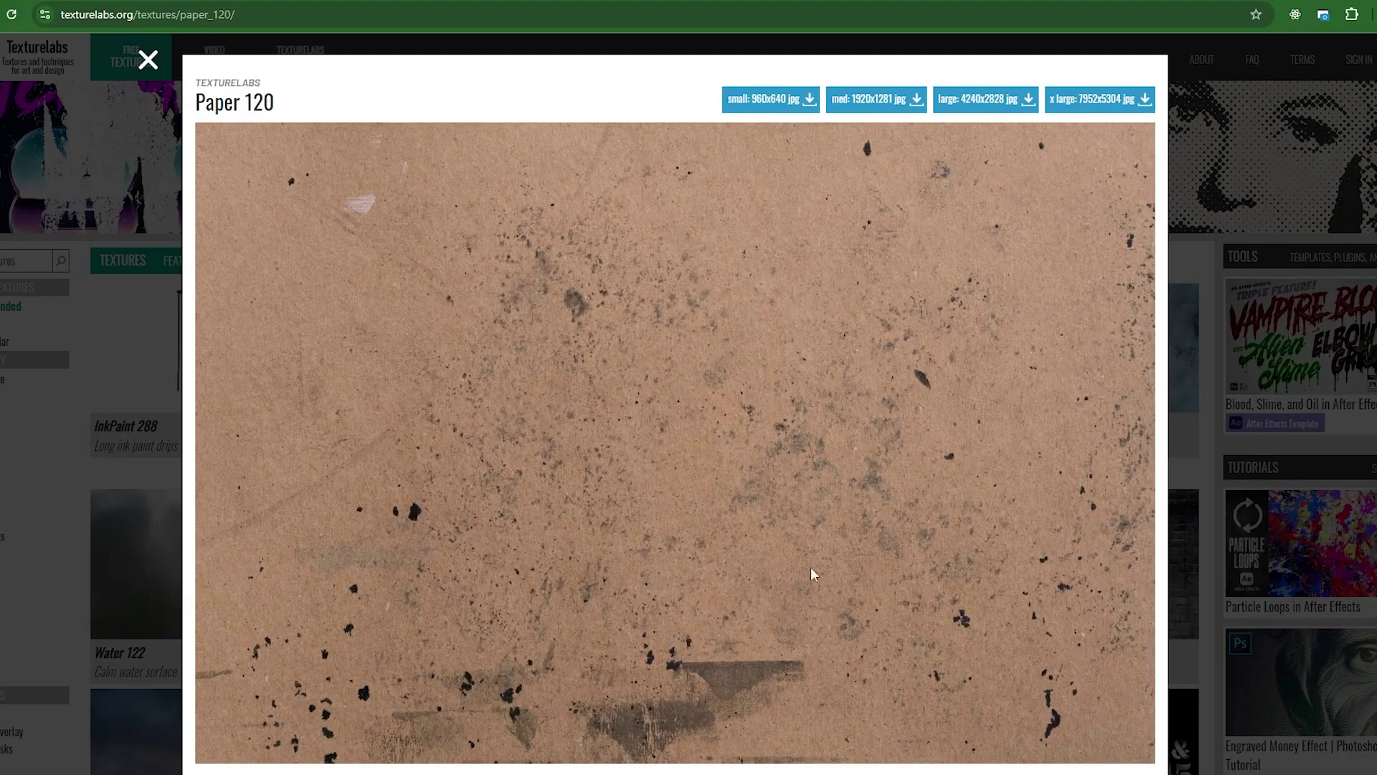
left_click(1282, 406)
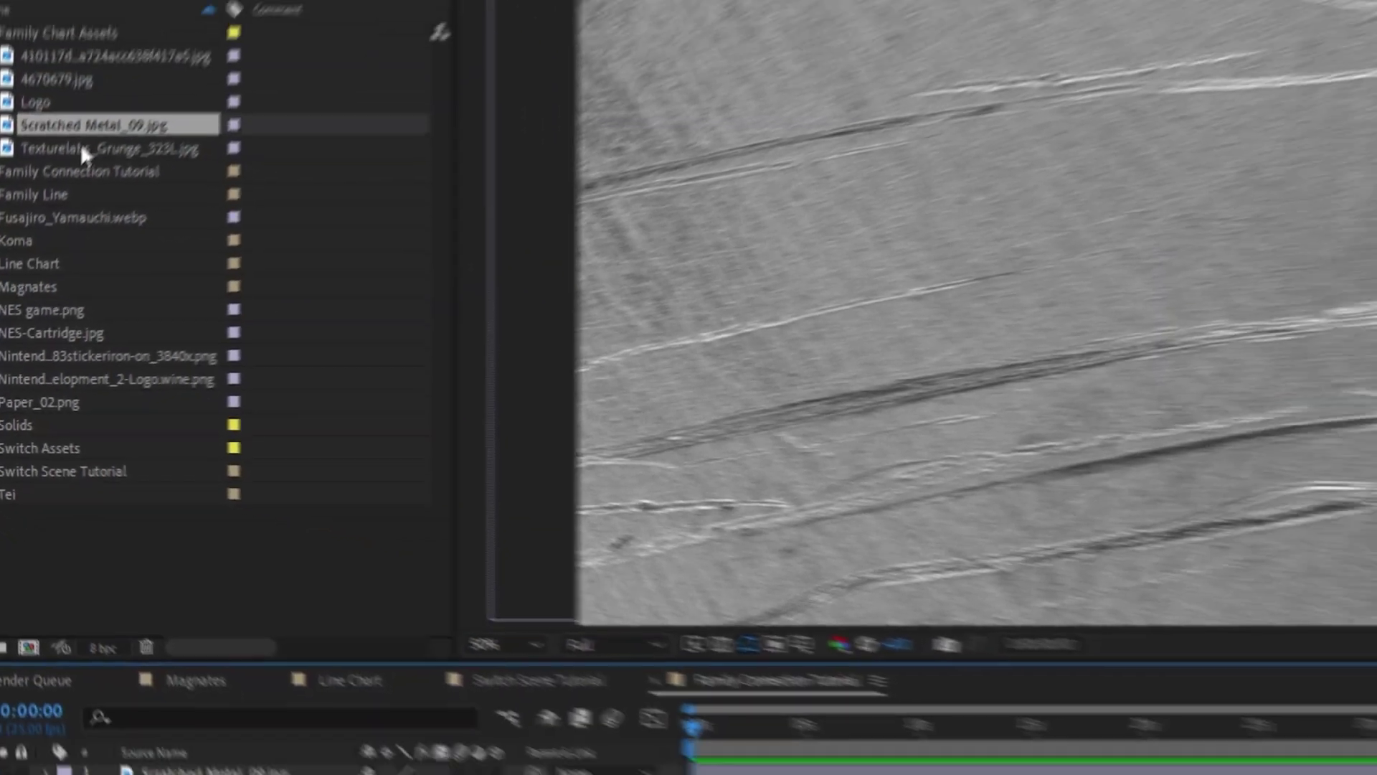
Add Texturelabs_Grunge_323L.jpg to the Family Connection composition as the top layer, above Scratched Metal_09.jpg
left_click_drag(81, 149, 503, 739)
left_click_drag(110, 692, 131, 650)
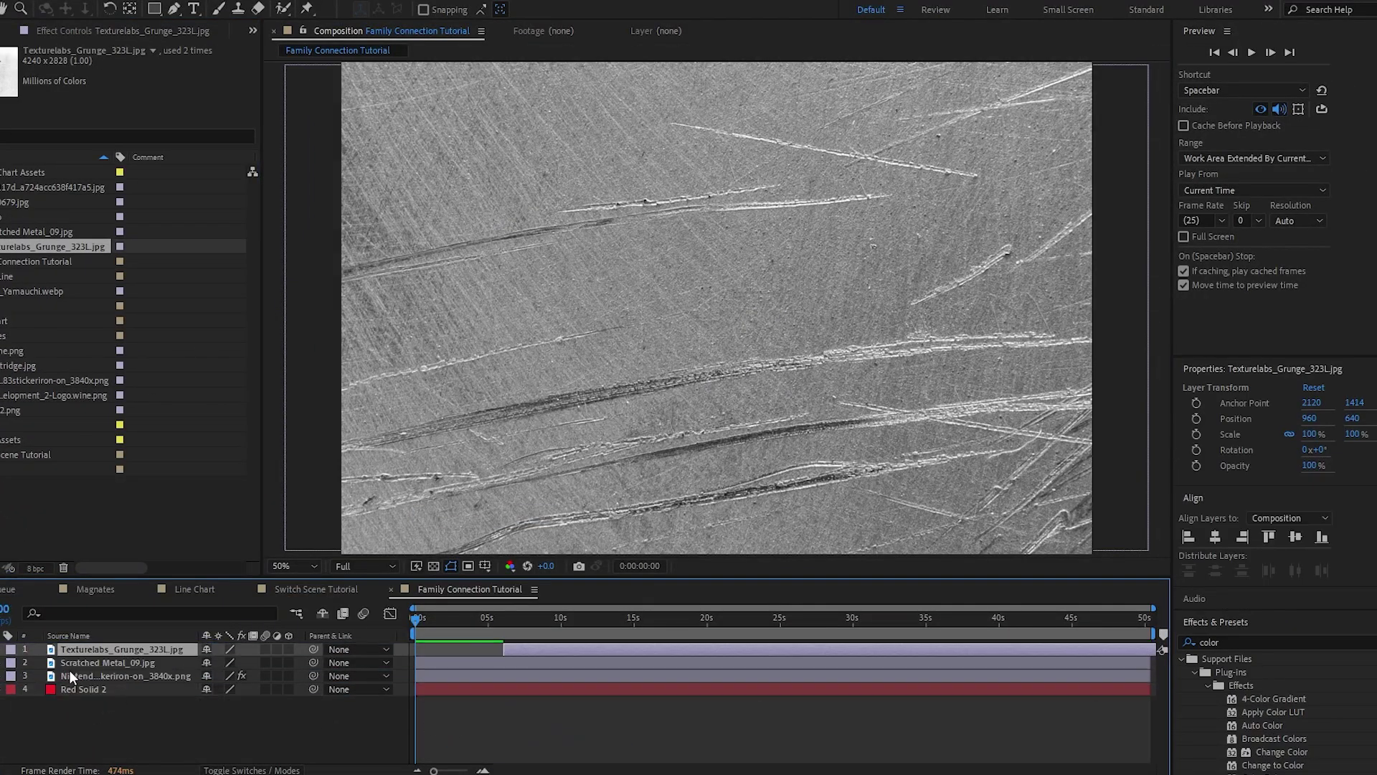
left_click(559, 729)
Scale Scratched Metal_09.jpg to 32.5% and the grunge texture to 46.4%, and start the grunge layer at the composition's beginning
left_click(373, 524)
scroll(373, 524, "down", 1)
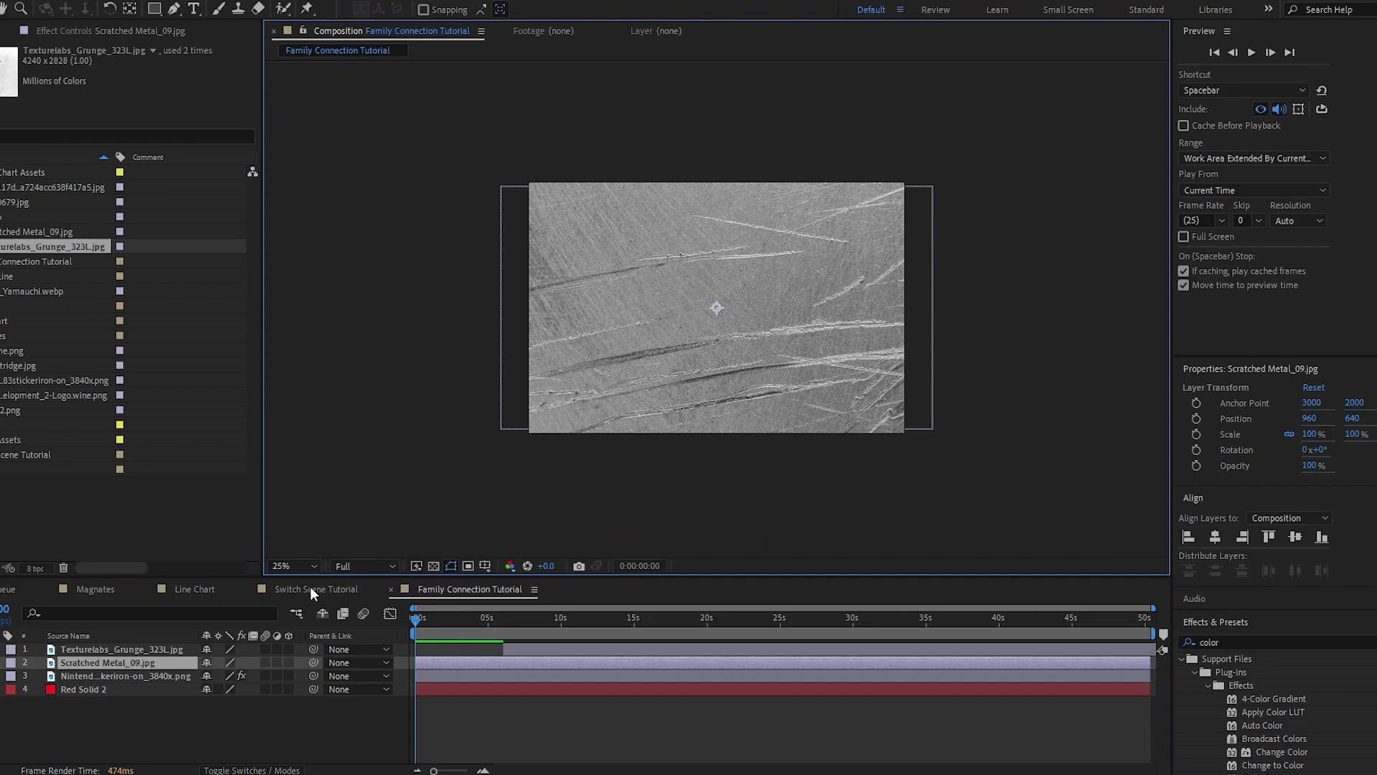
left_click(121, 649)
left_click(103, 664, "shift")
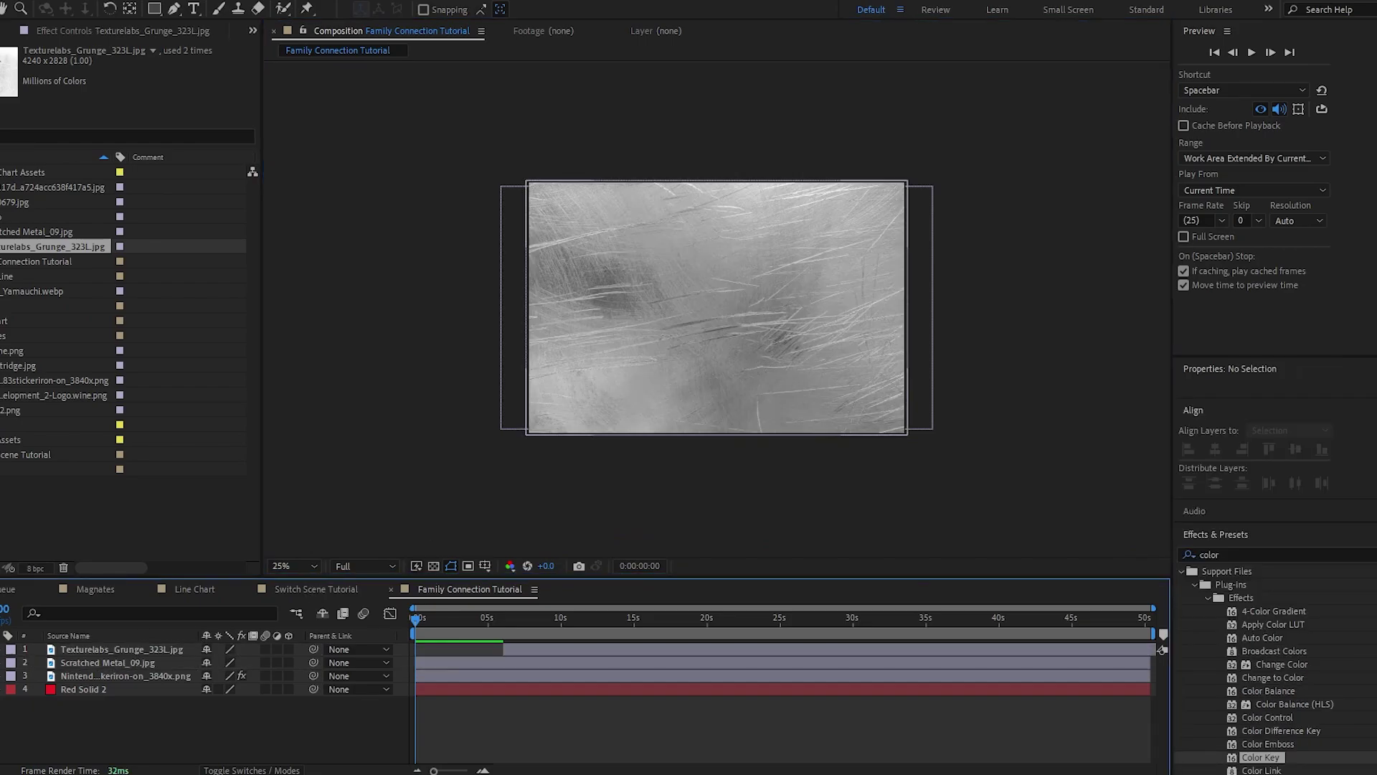
left_click(97, 650)
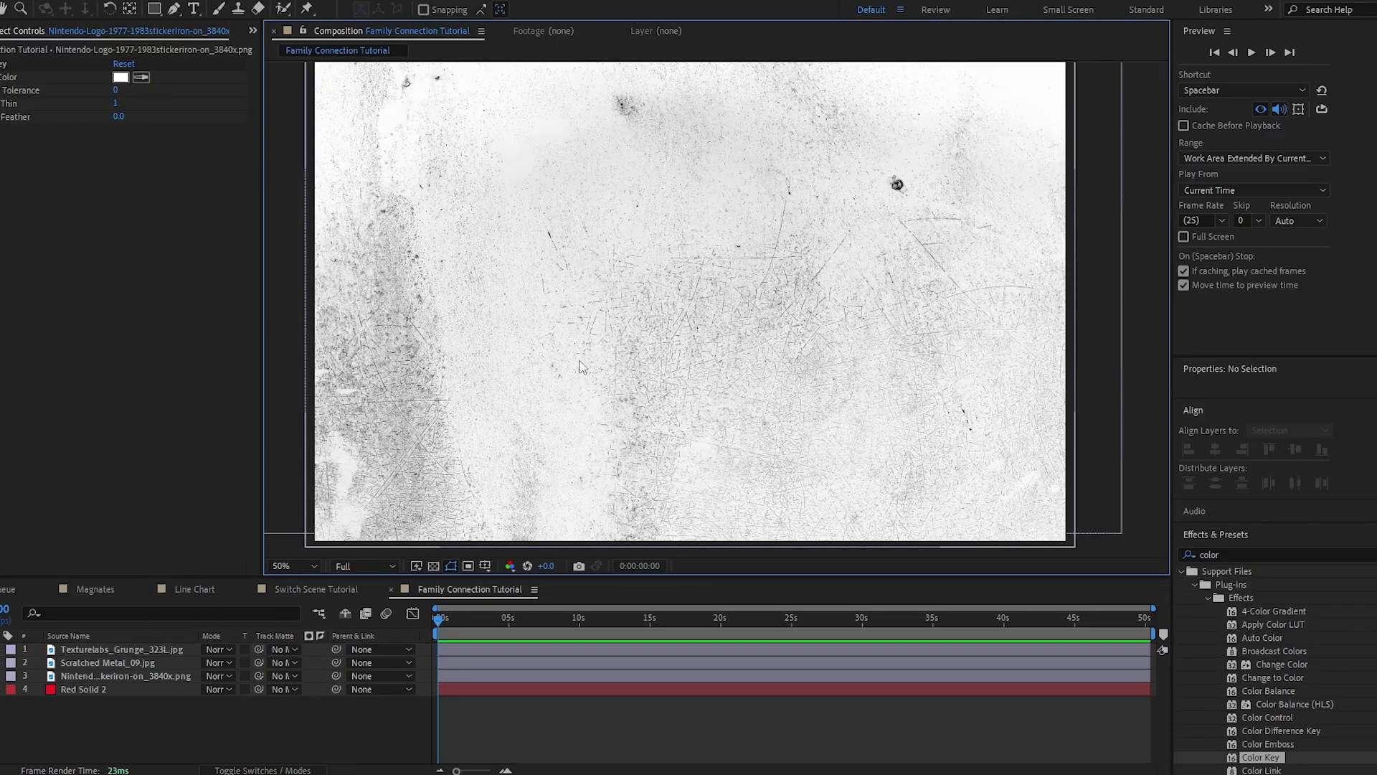
Apply the Invert effect to the Texturelabs_Grunge_323L.jpg layer
double_click(1259, 553)
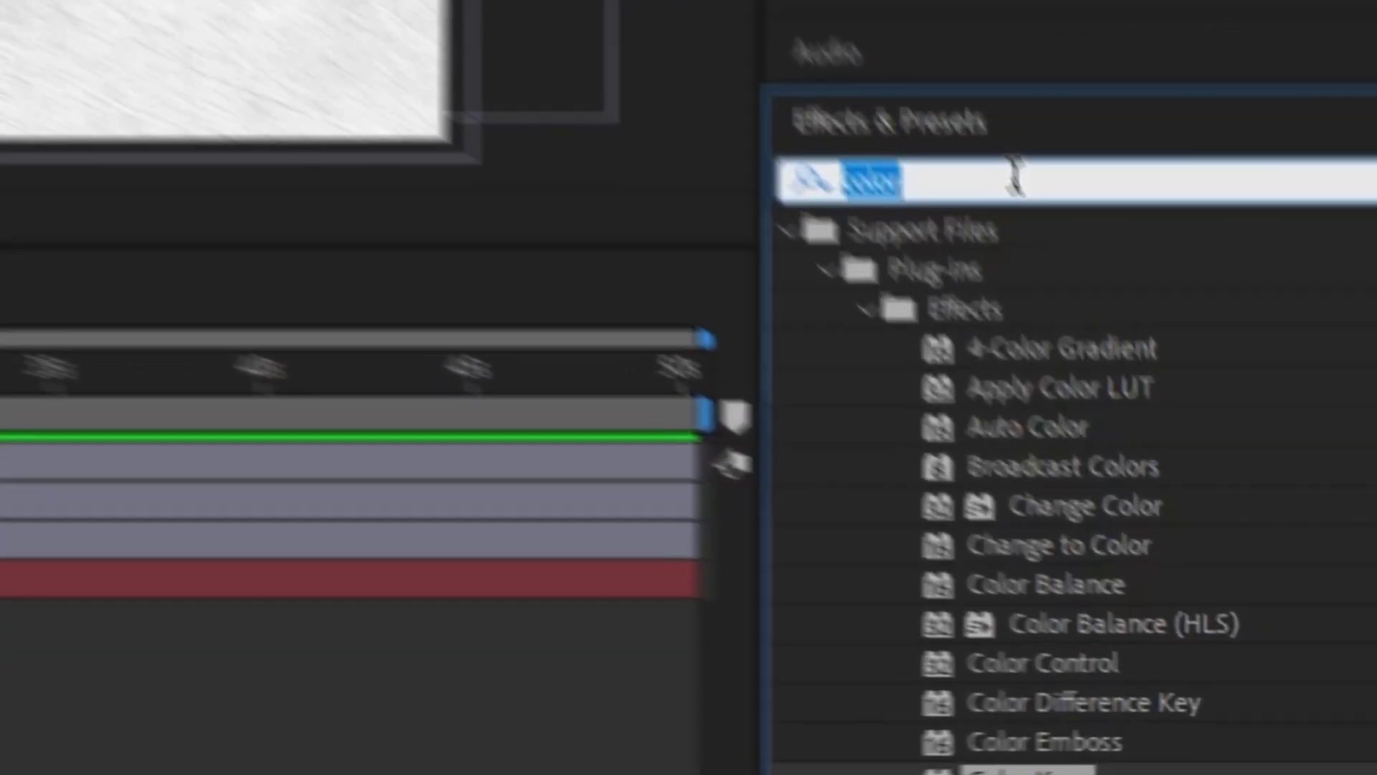
type("invert")
left_click_drag(911, 208, 424, 52)
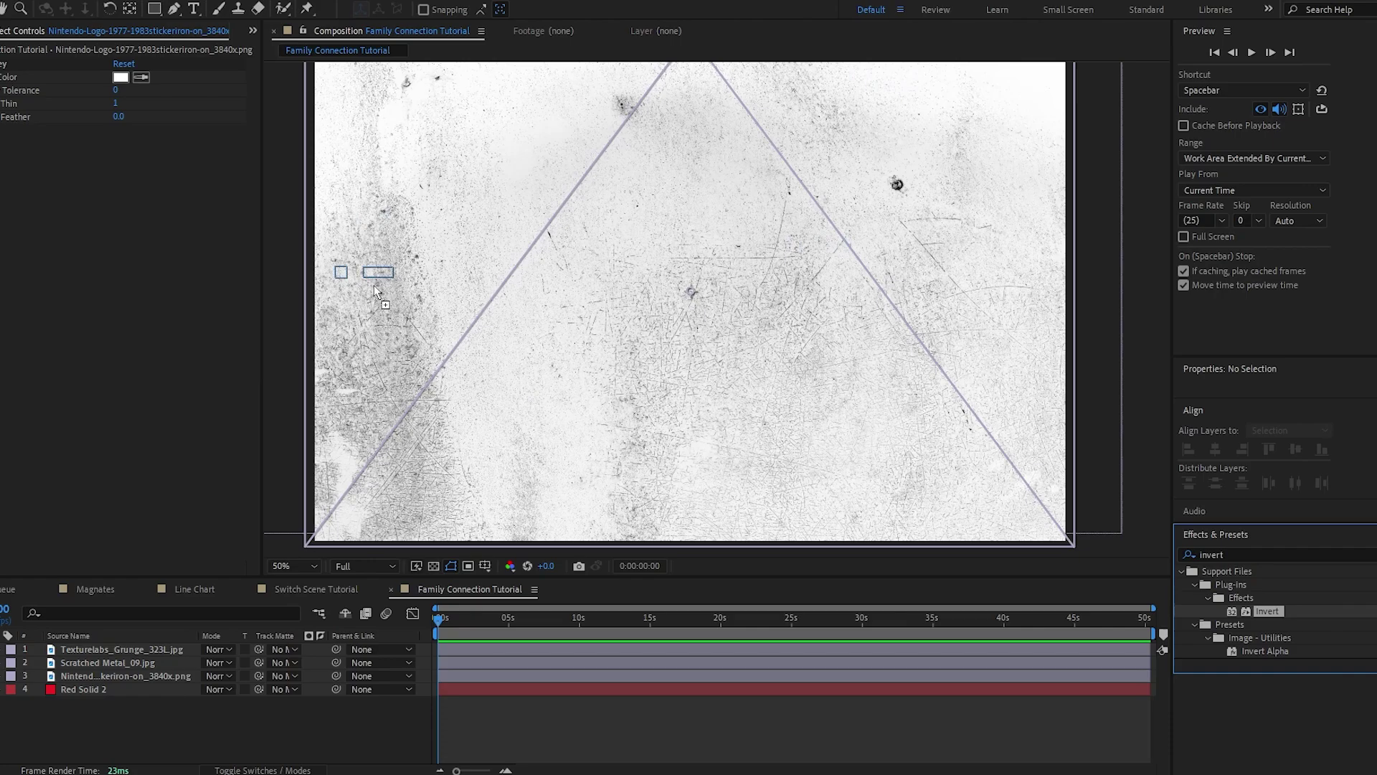
left_click_drag(545, 215, 739, 387)
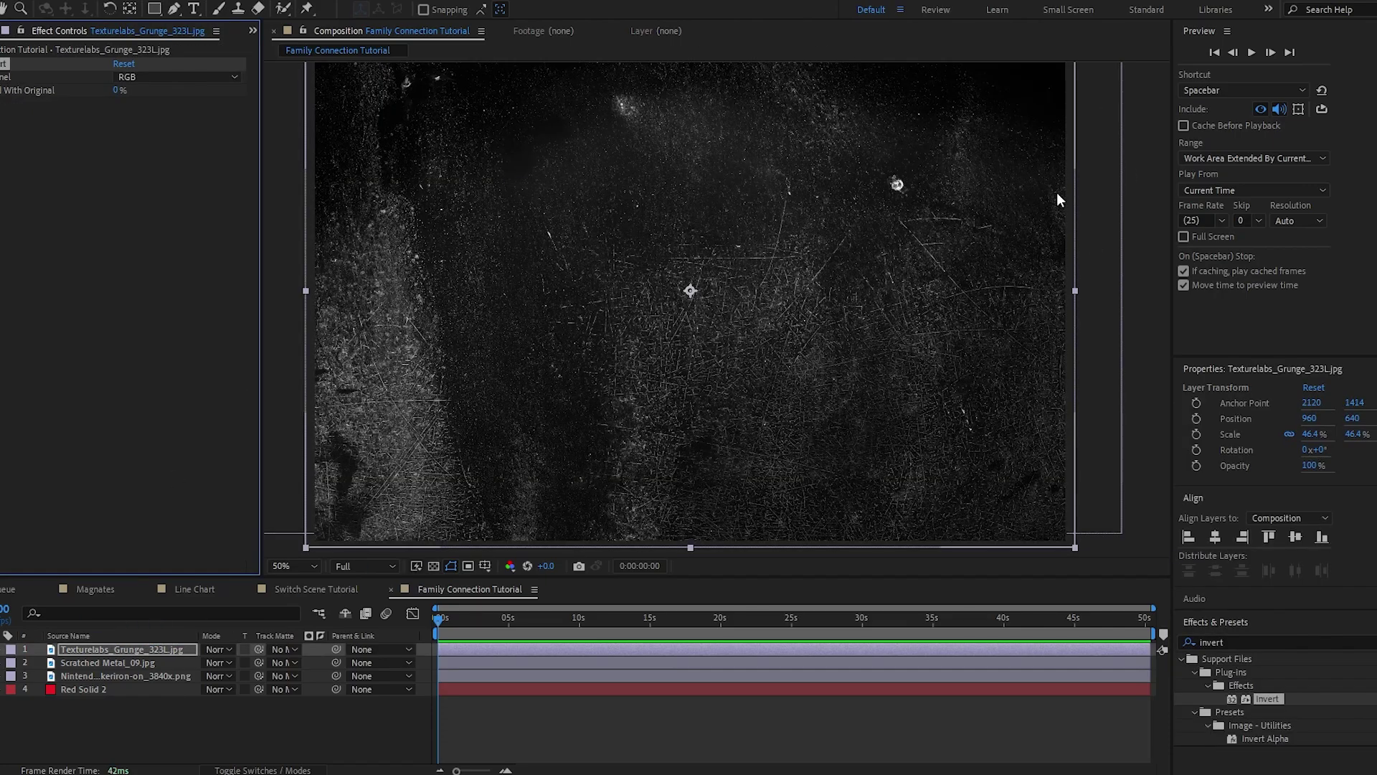
Set the grunge texture's blending mode to Add and the Scratched Metal_09.jpg layer's to Overlay
left_click(226, 651)
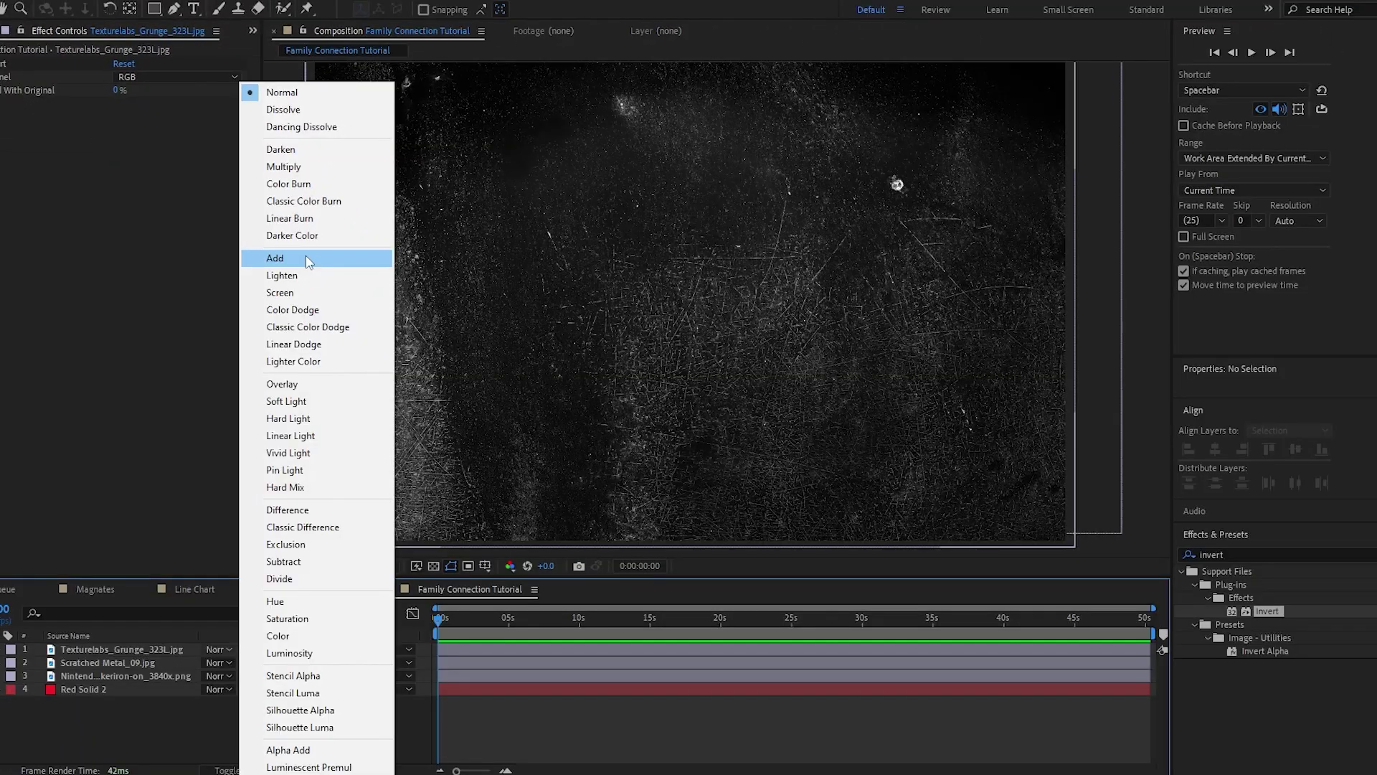
left_click(307, 259)
left_click(108, 662)
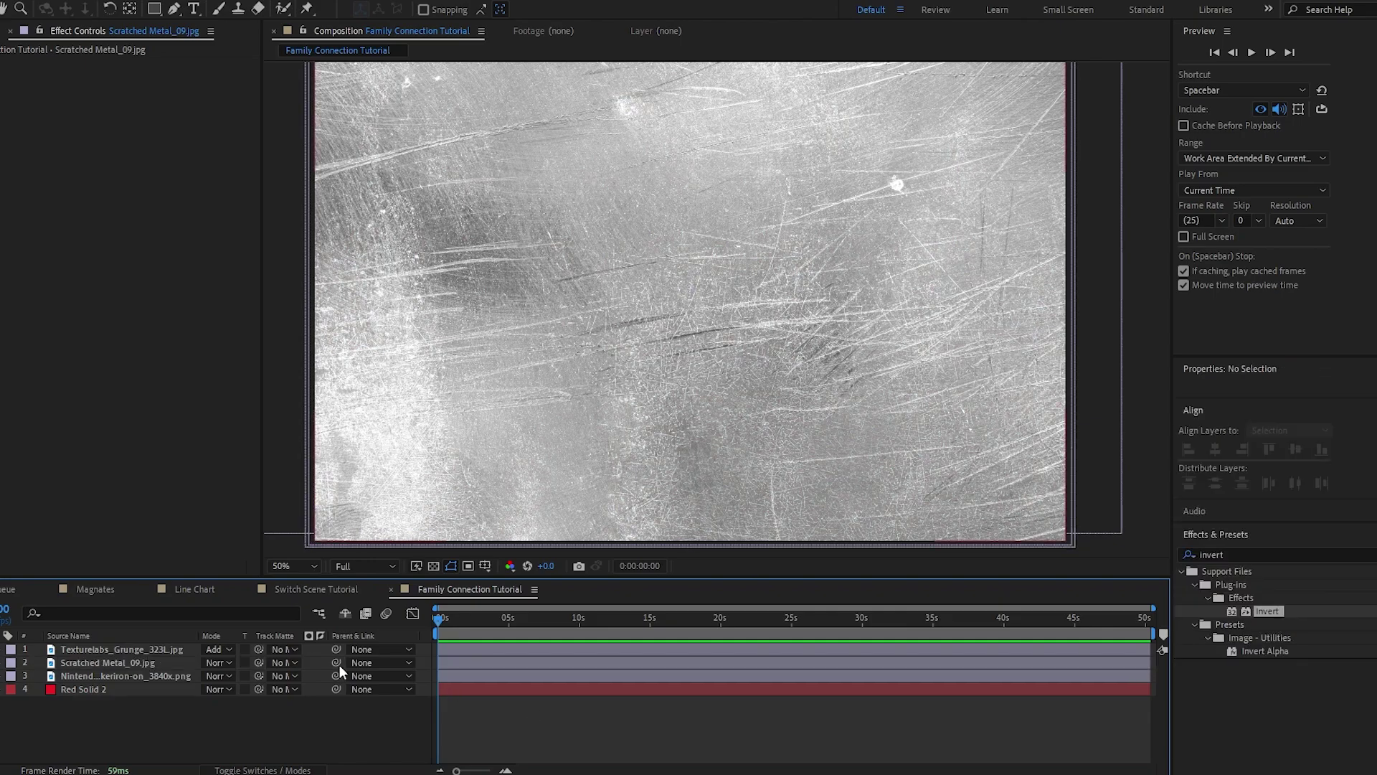
left_click(228, 662)
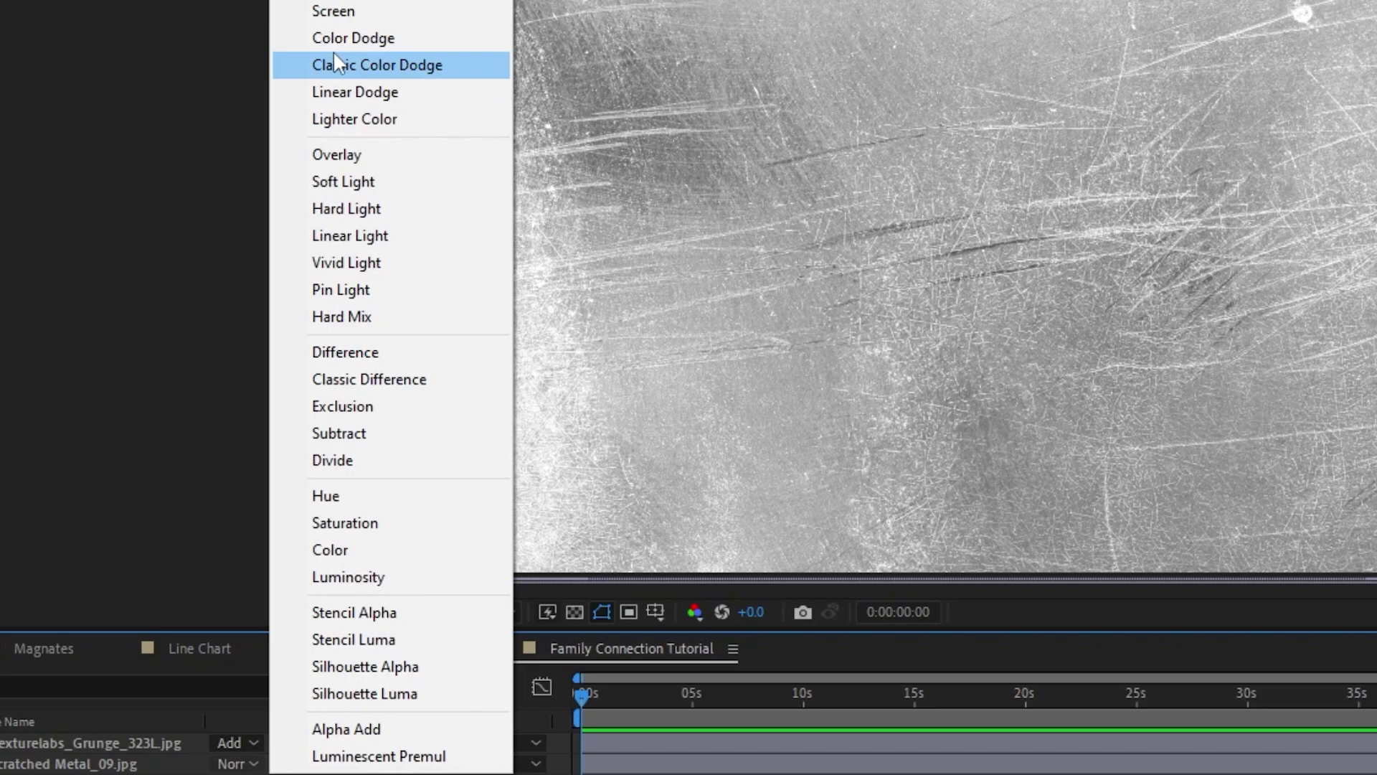
left_click(337, 154)
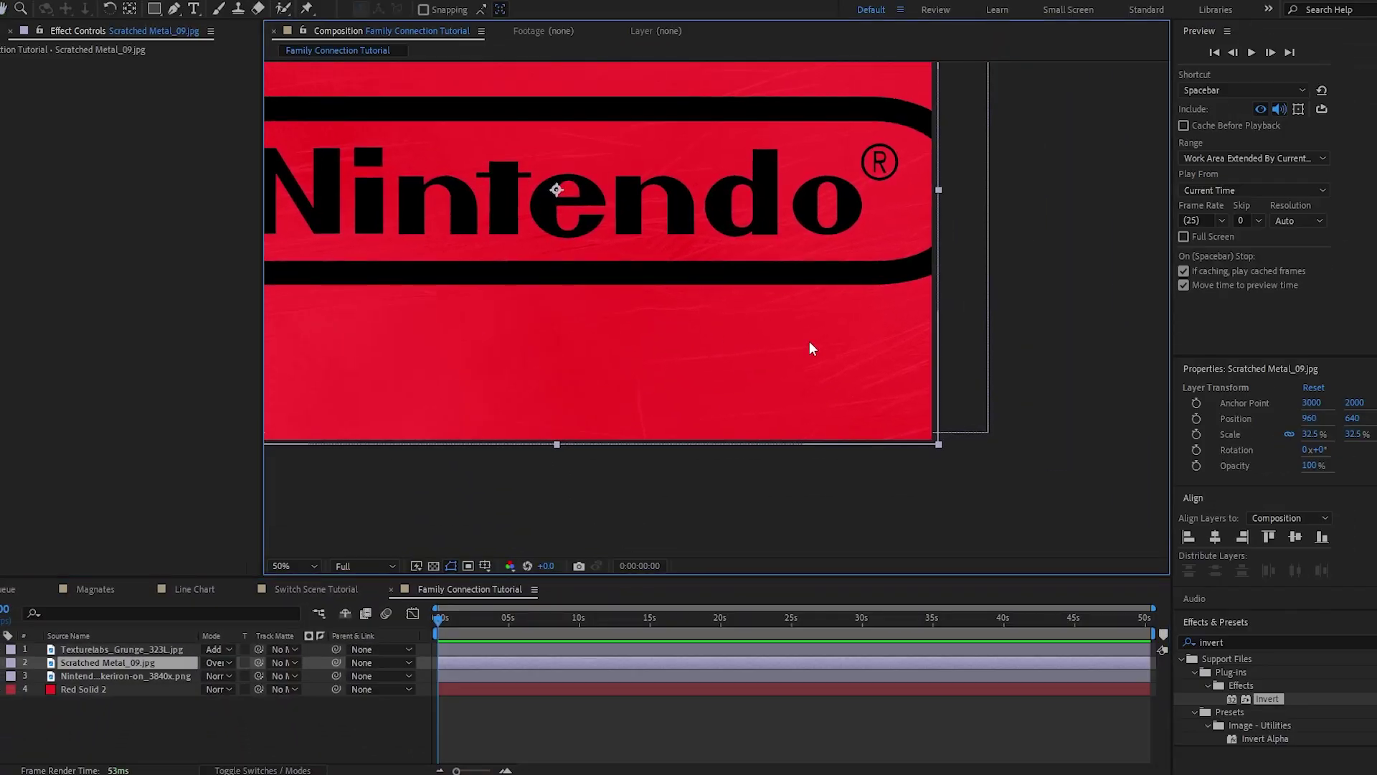
scroll(810, 340, "up", 2)
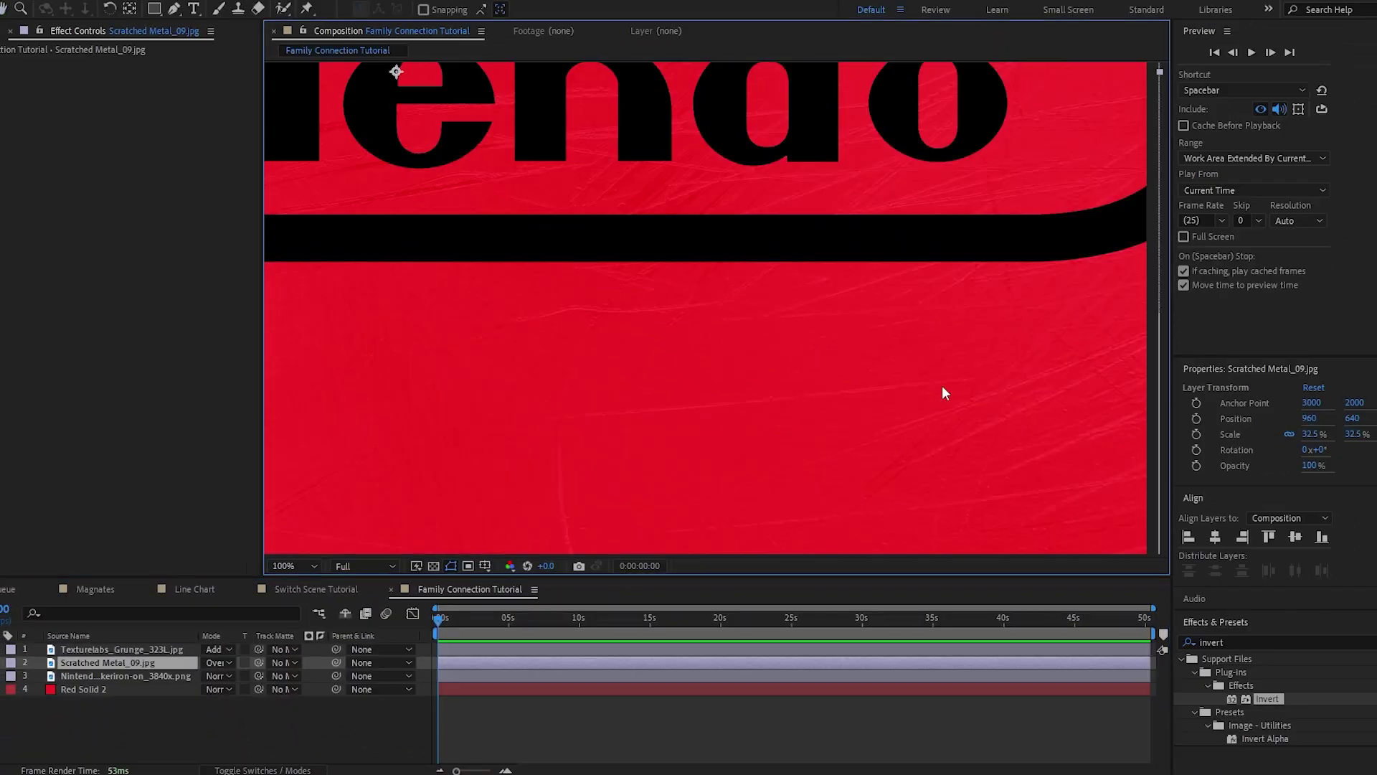
scroll(667, 326, "down", 2)
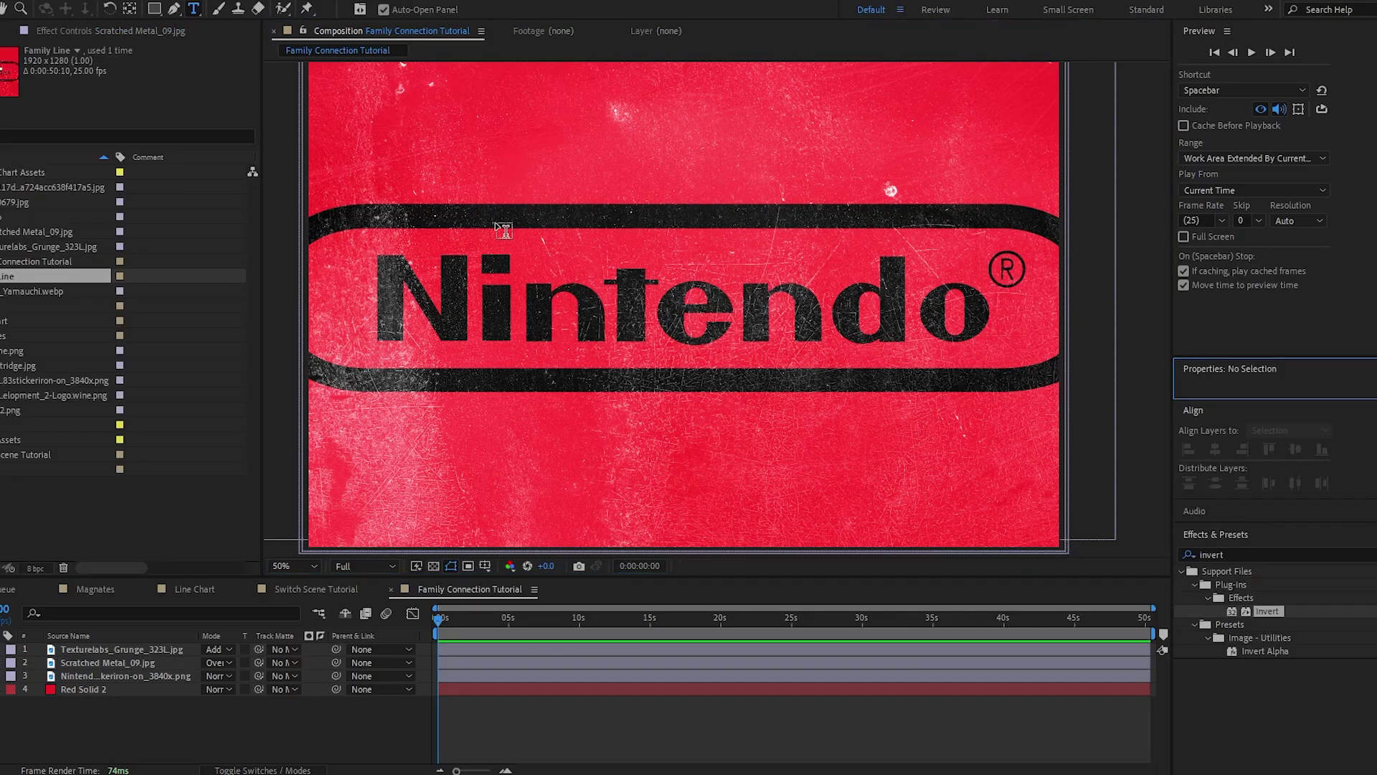
Add white text: THE YAMAUCHI FAMILY above the logo, KOMA HONDA and FUSAJIRO YAMAUCHI side by side across it, and TEI YAMAUCHI below
left_click(713, 187)
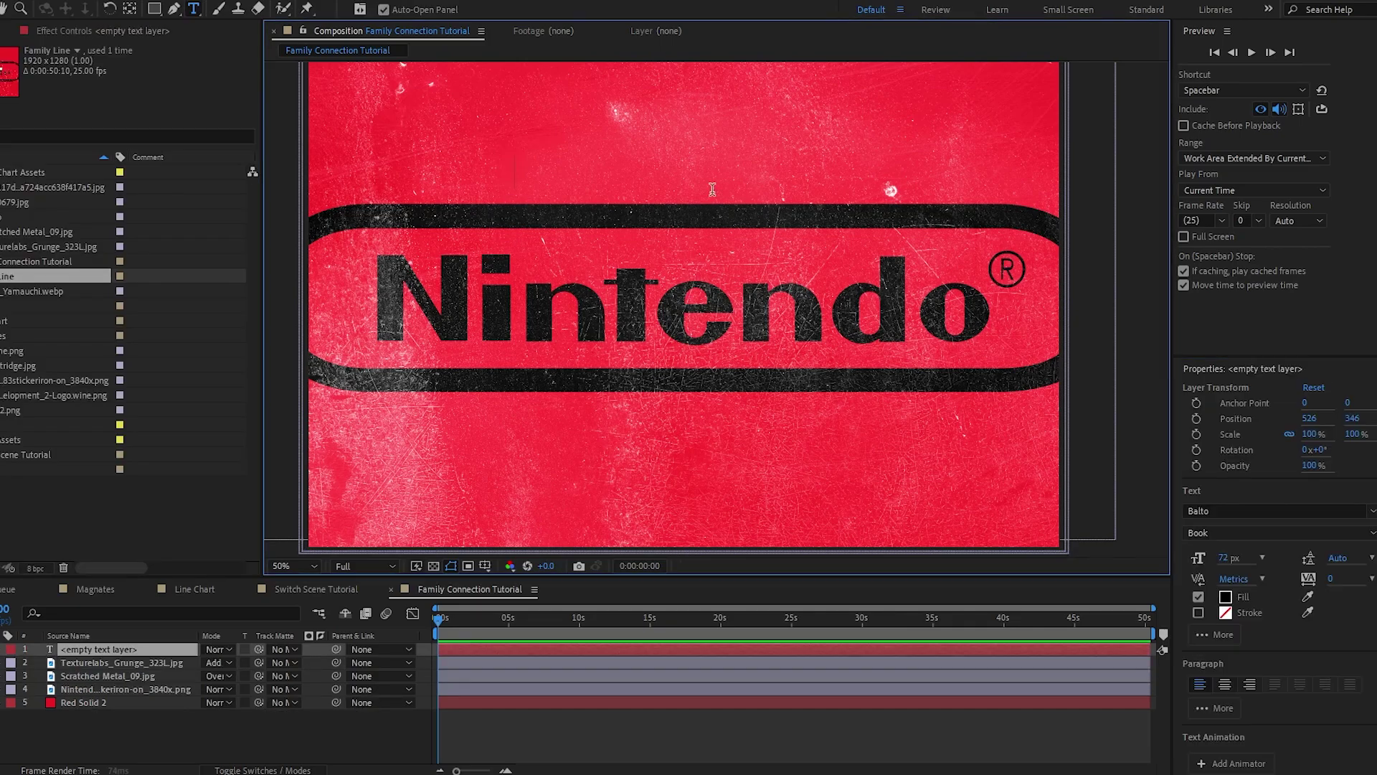
type("THE YAMAUCHI FAMILY")
left_click(541, 357)
type("KOMA HONDA")
left_click(608, 443)
type("FUSAJIRO YAMAUCHIv")
left_click_drag(708, 437, 833, 358)
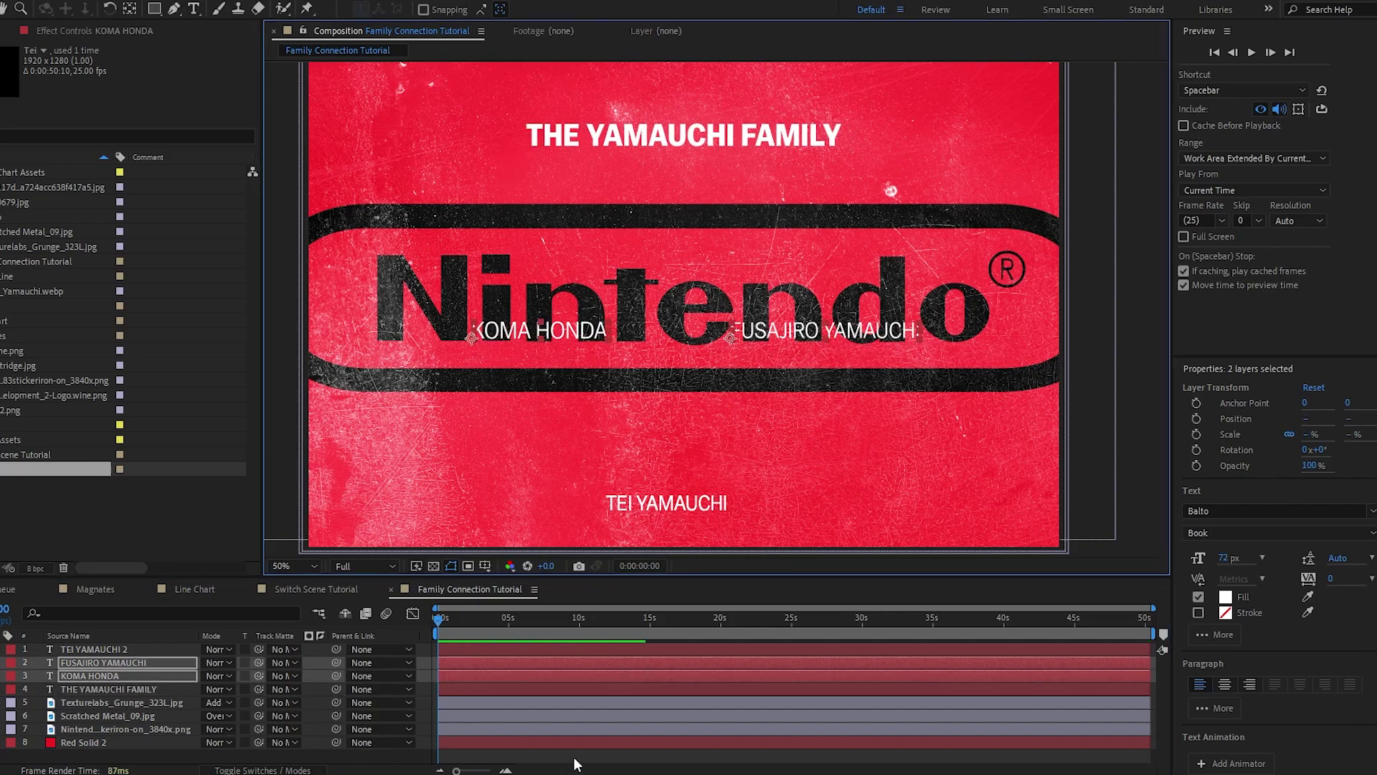
left_click(572, 759)
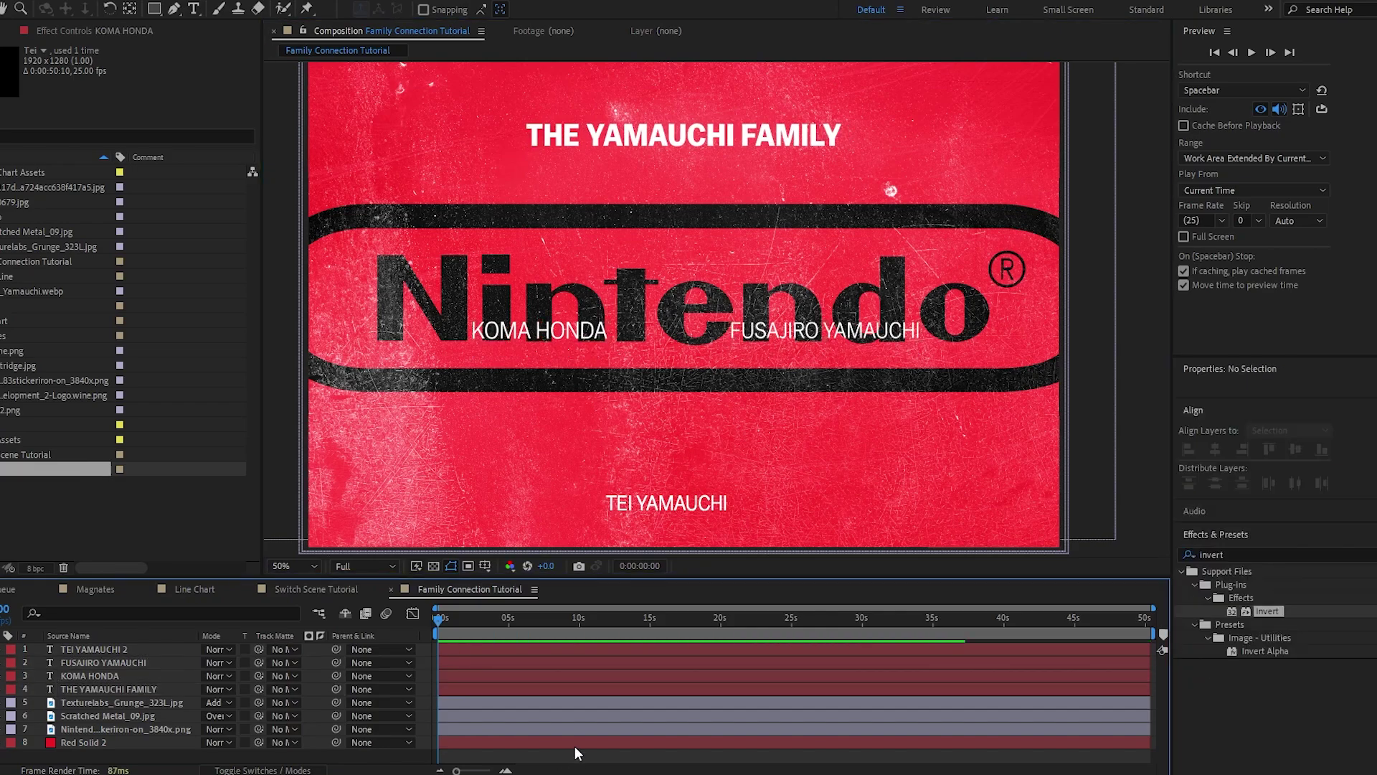
Place the woman silhouette picture above KOMA HONDA and 4670679.jpg above FUSAJIRO YAMAUCHI, centring the pictures horizontally over their names
left_click_drag(29, 188, 545, 248)
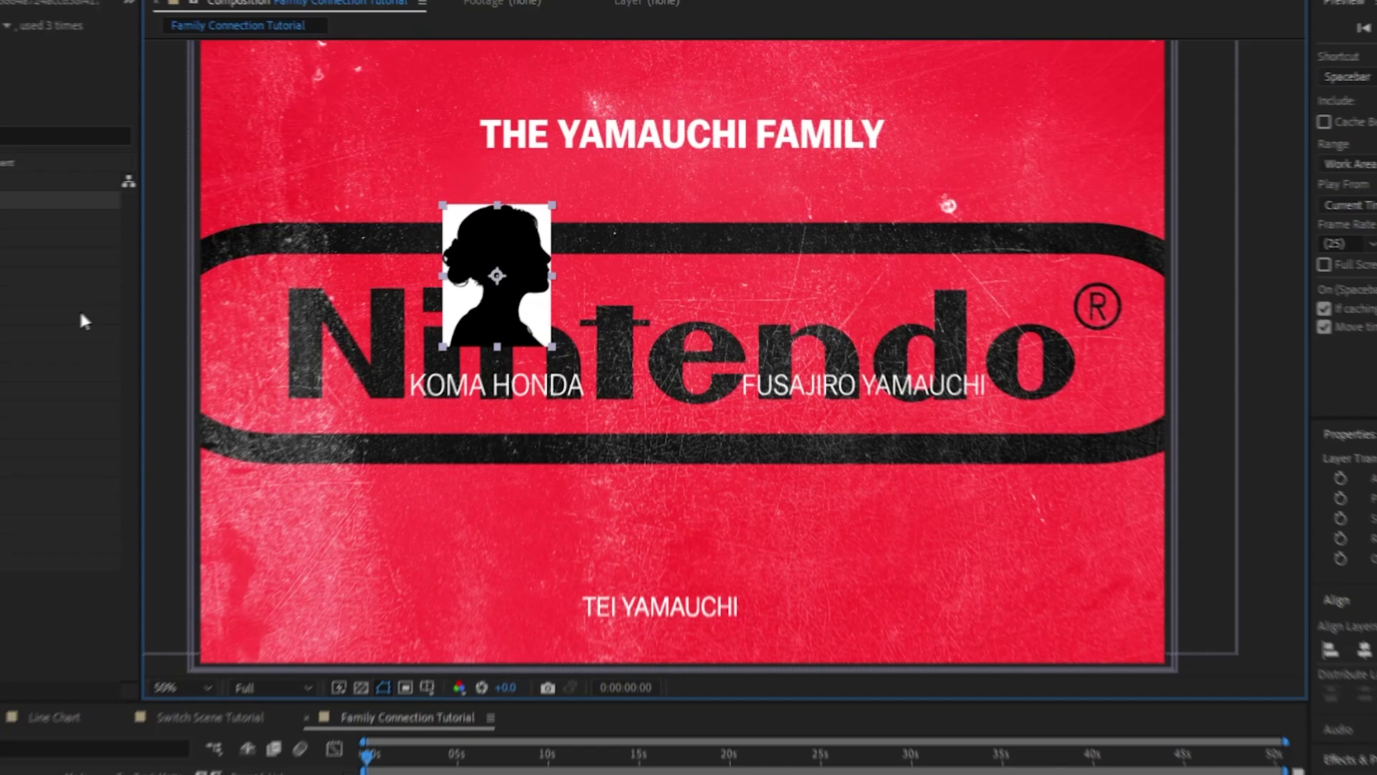
left_click_drag(29, 201, 664, 385)
left_click_drag(655, 513, 864, 305)
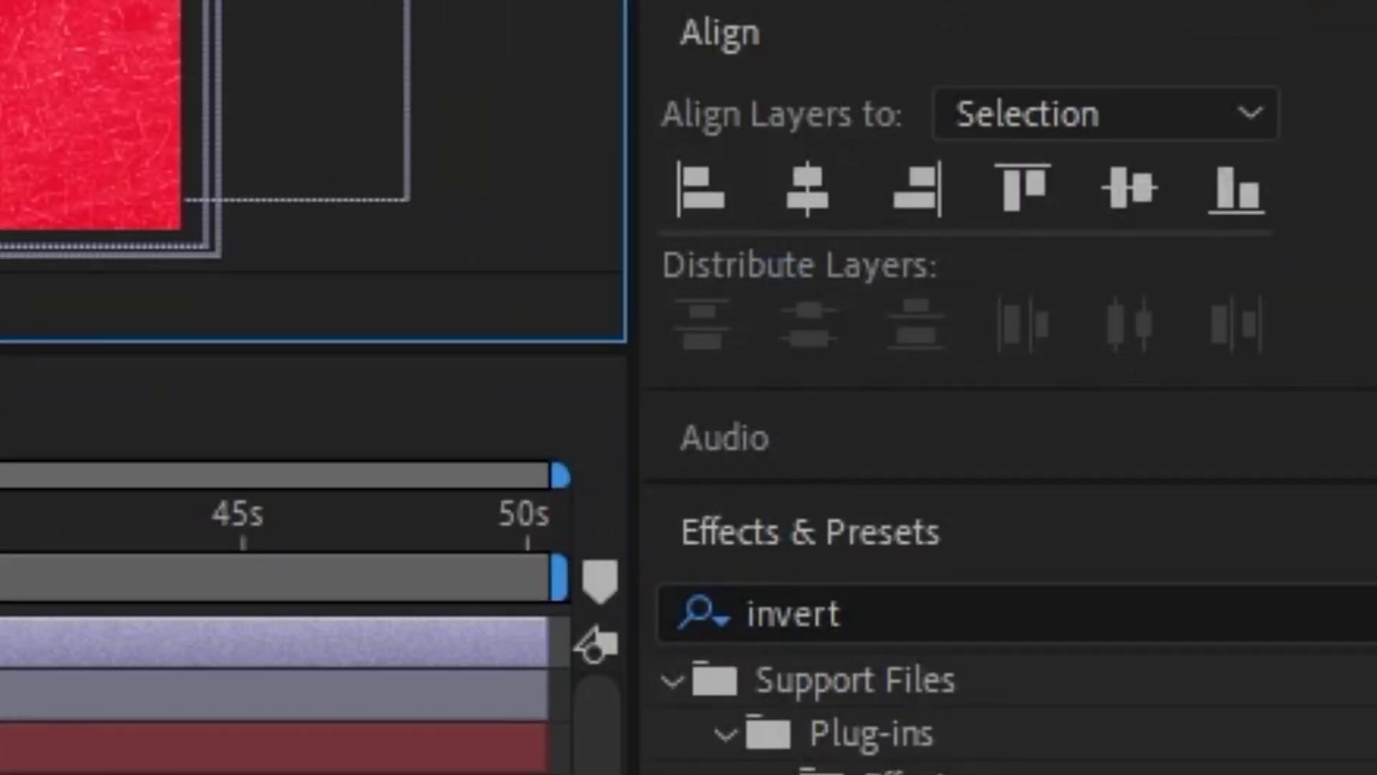
left_click(820, 169)
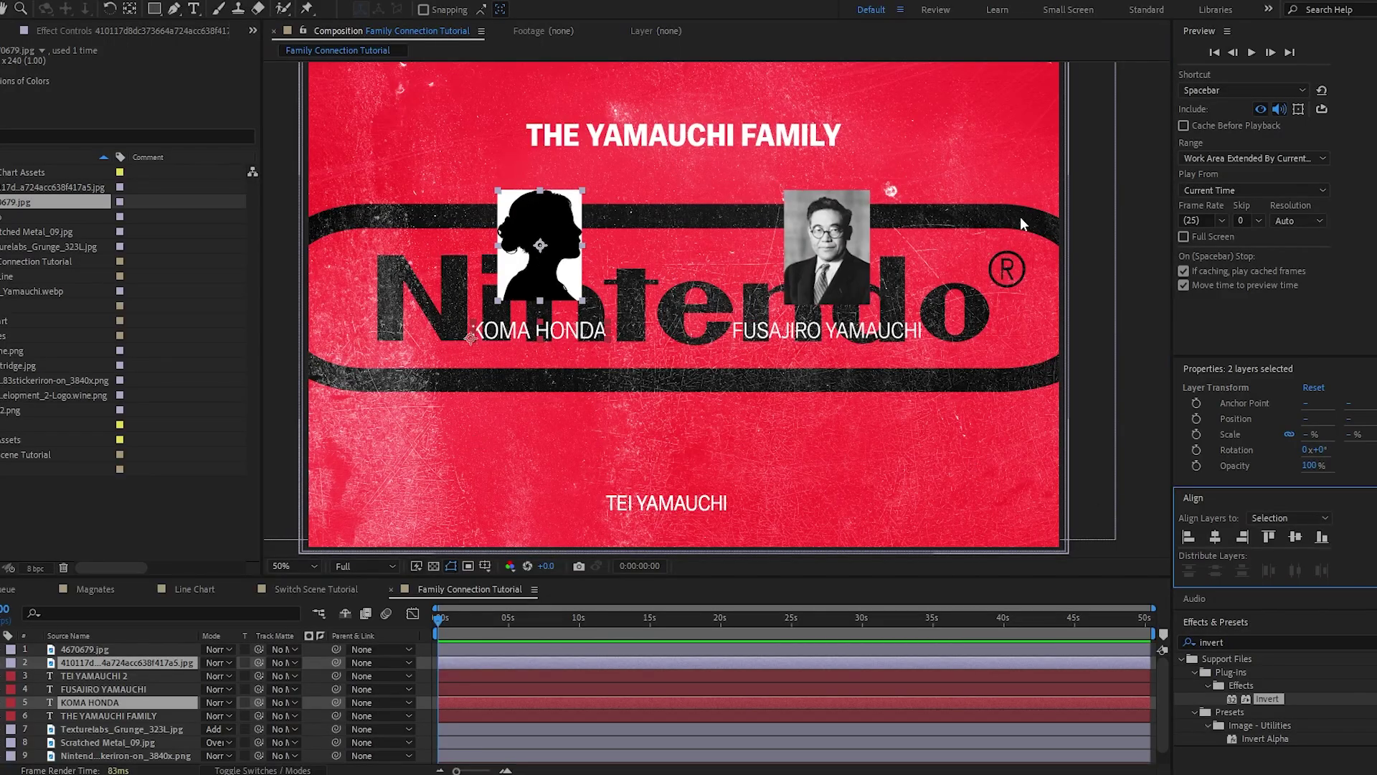
left_click(556, 251)
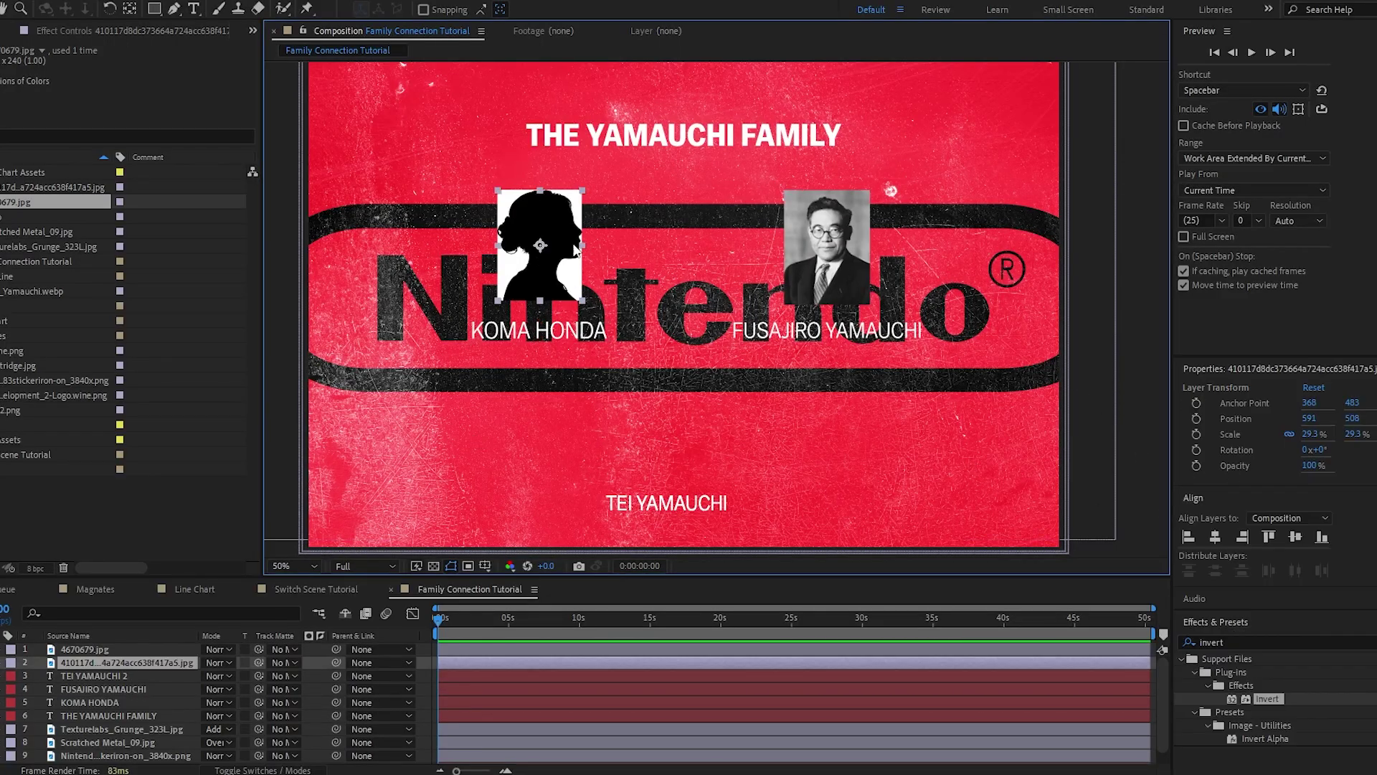
key("ctrl+d")
left_click_drag(556, 256, 690, 433)
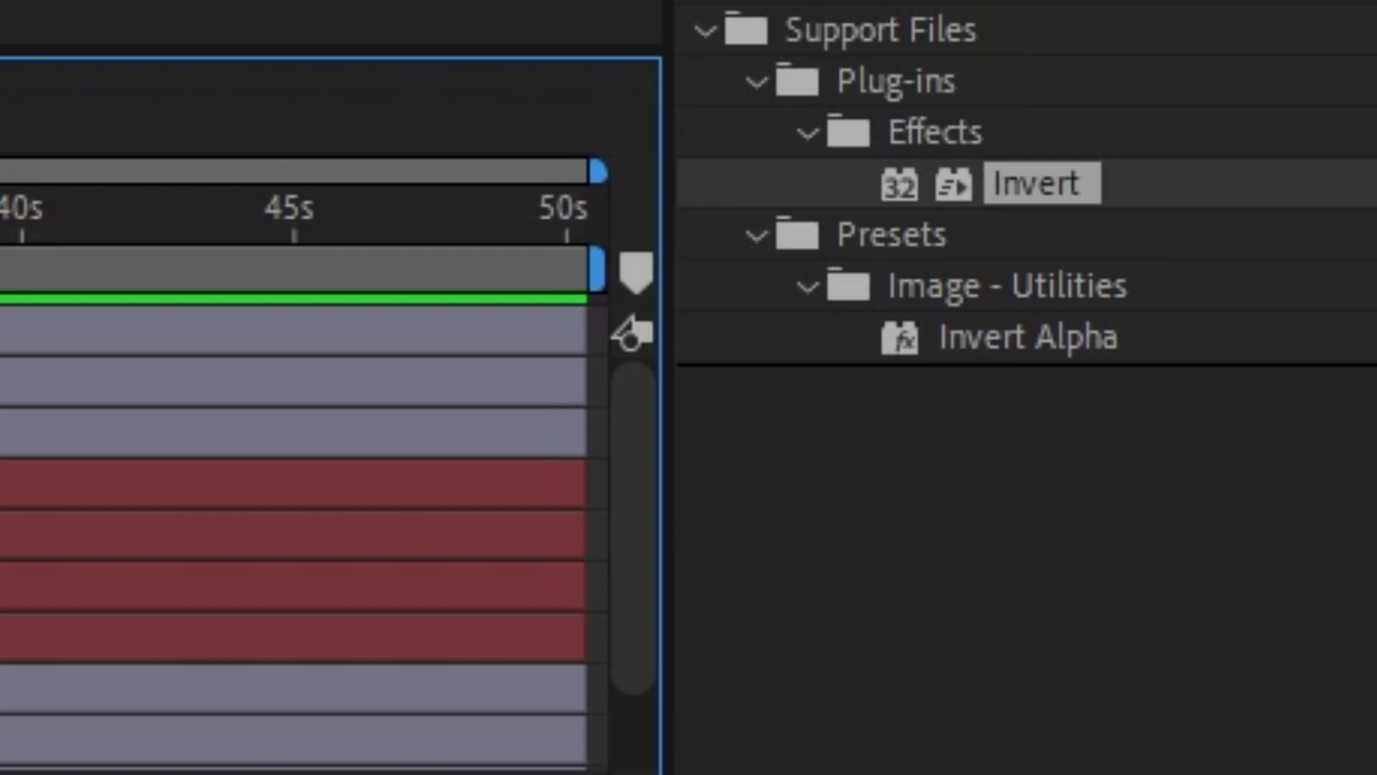
Apply the Roughen Edges effect to 4670679.jpg with the edge type Roughen Color
left_click(1234, 554)
type("roug")
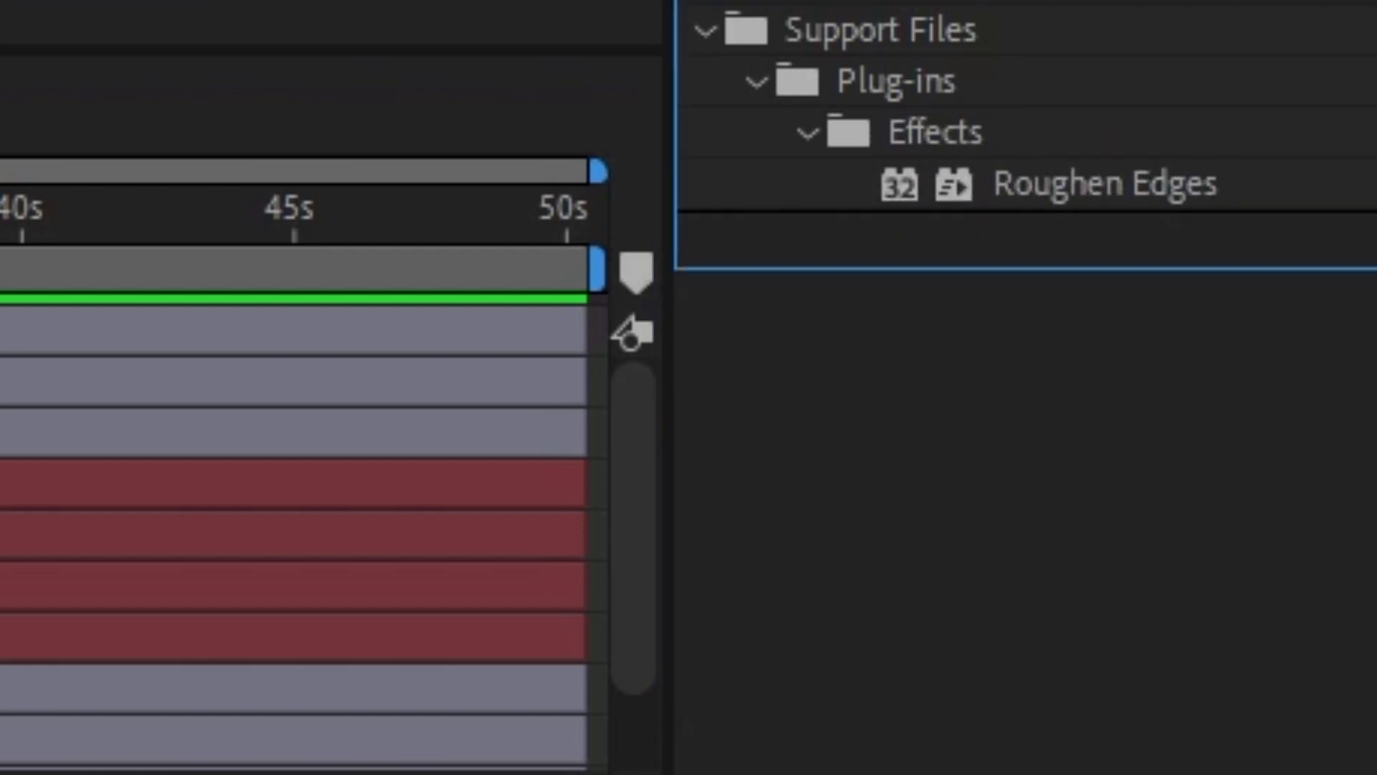
double_click(1069, 188)
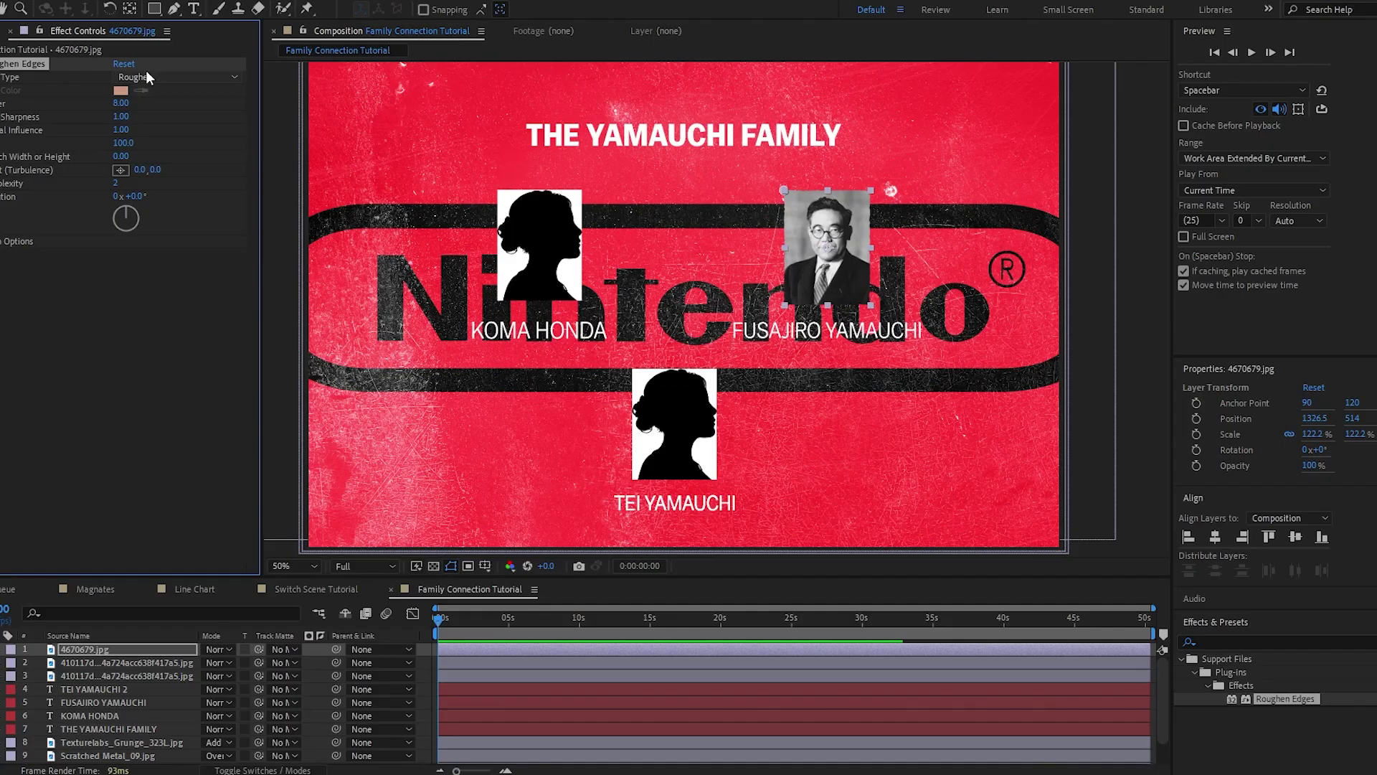
left_click(146, 77)
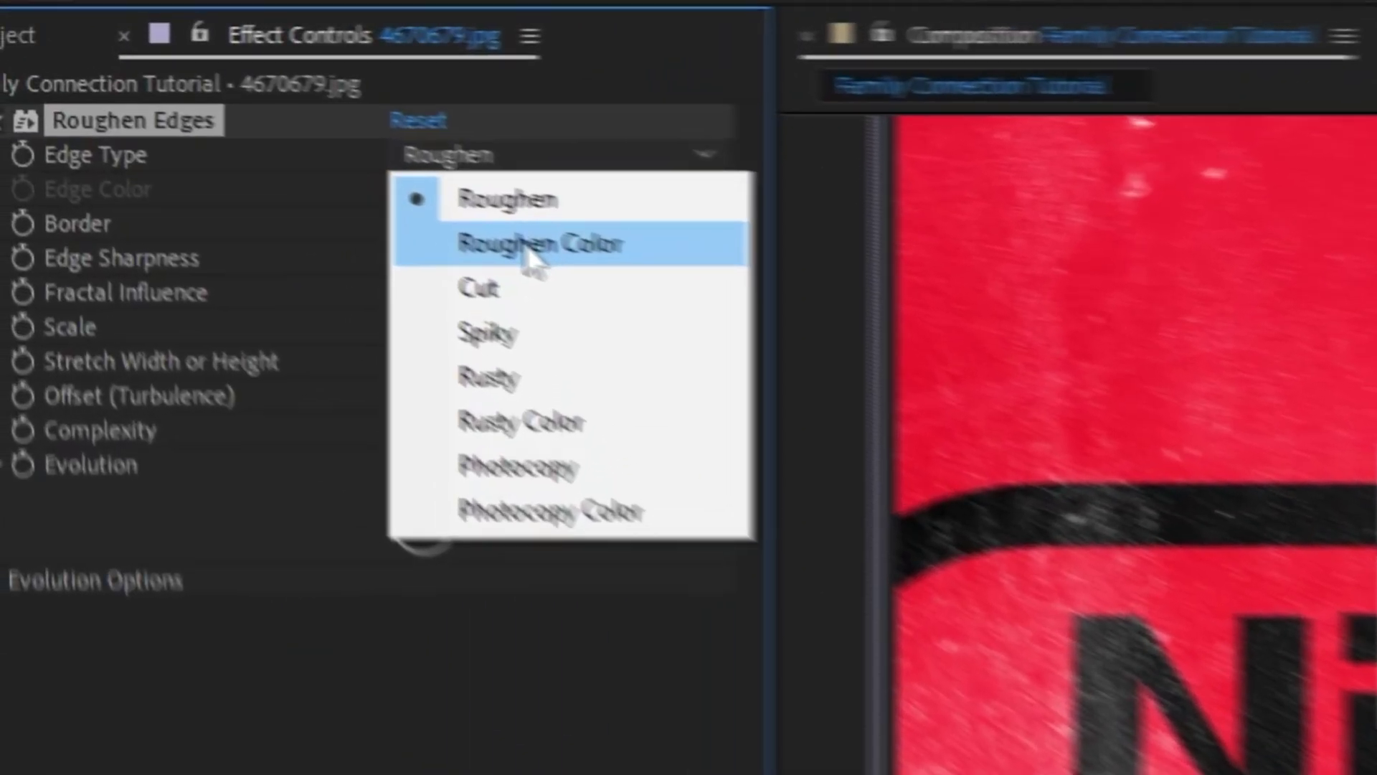
left_click(171, 111)
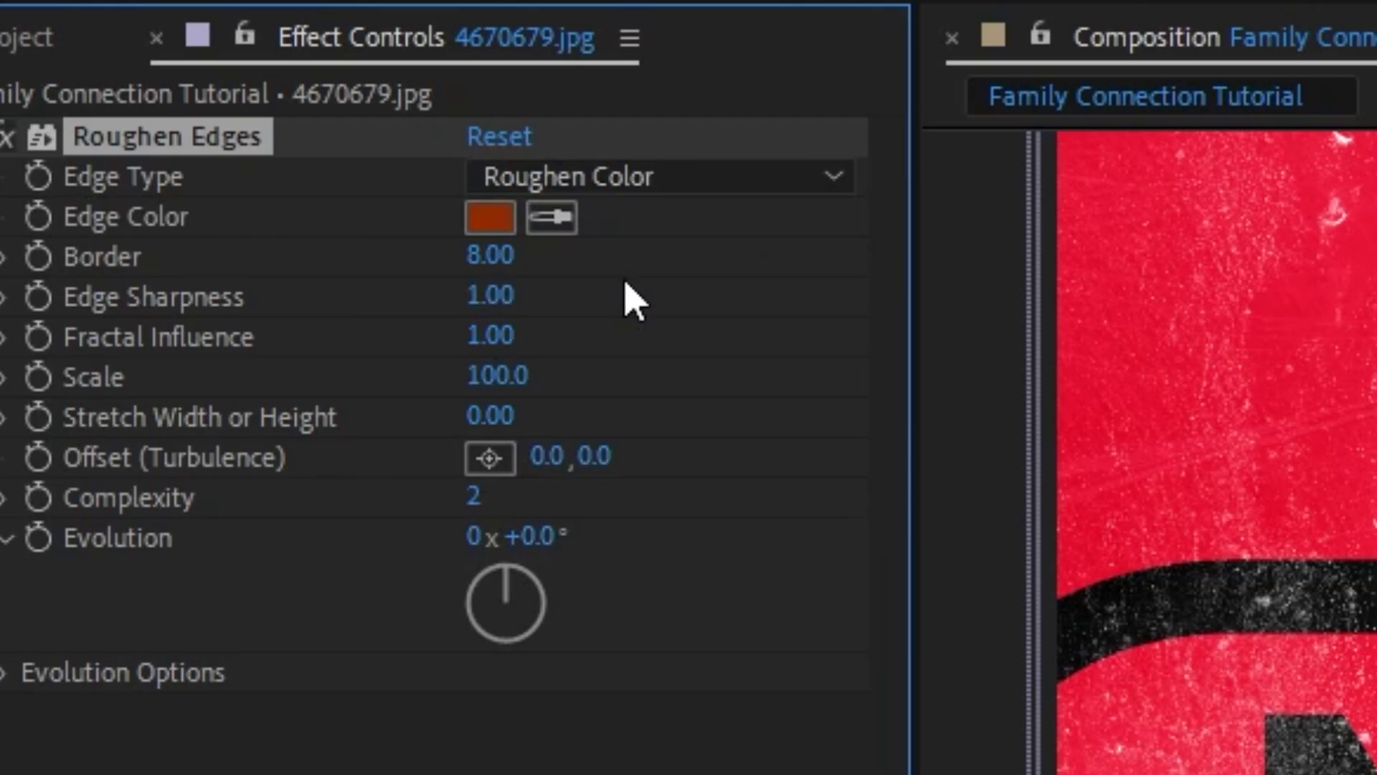
Set the Roughen Edges edge color of the 4670679.jpg portrait to white
left_click_drag(1150, 165, 1147, 768)
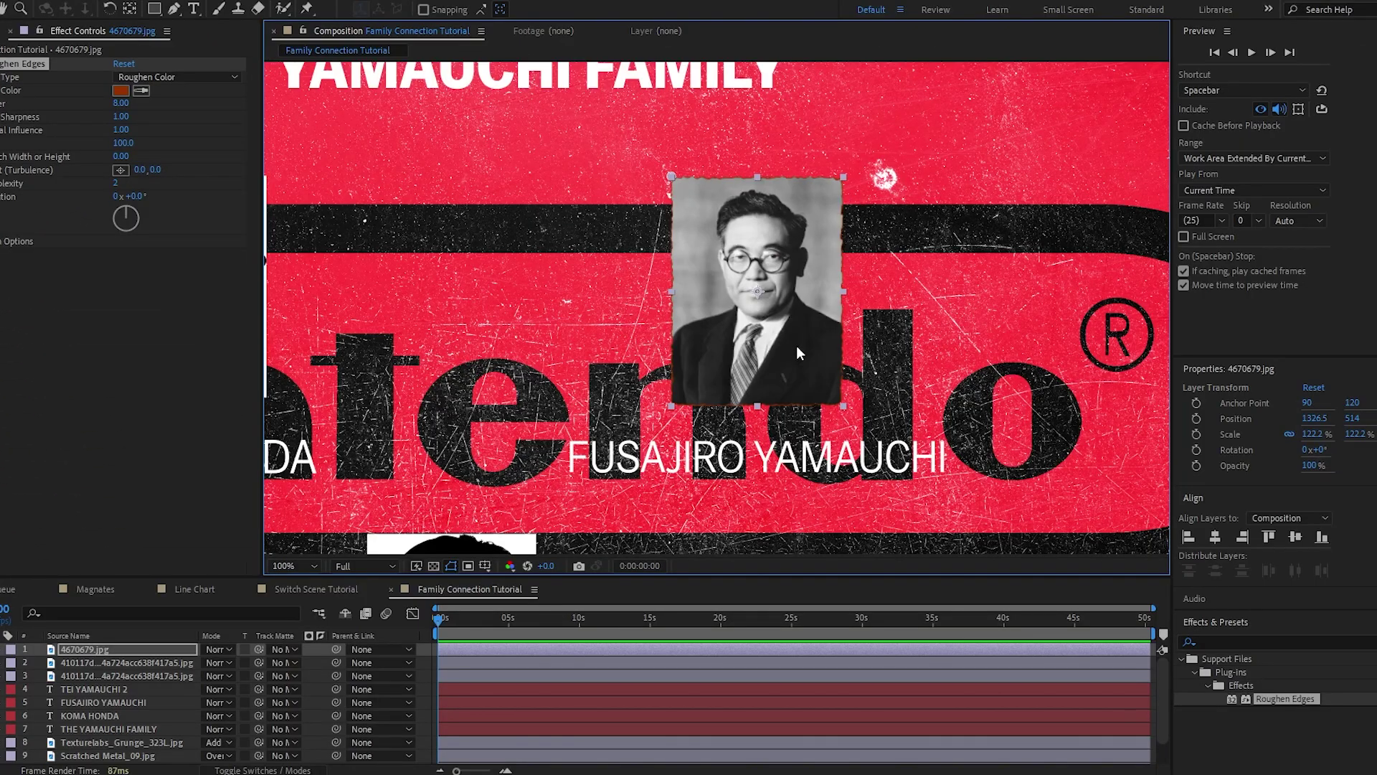
left_click(121, 90)
left_click_drag(661, 499, 454, 397)
left_click(899, 444)
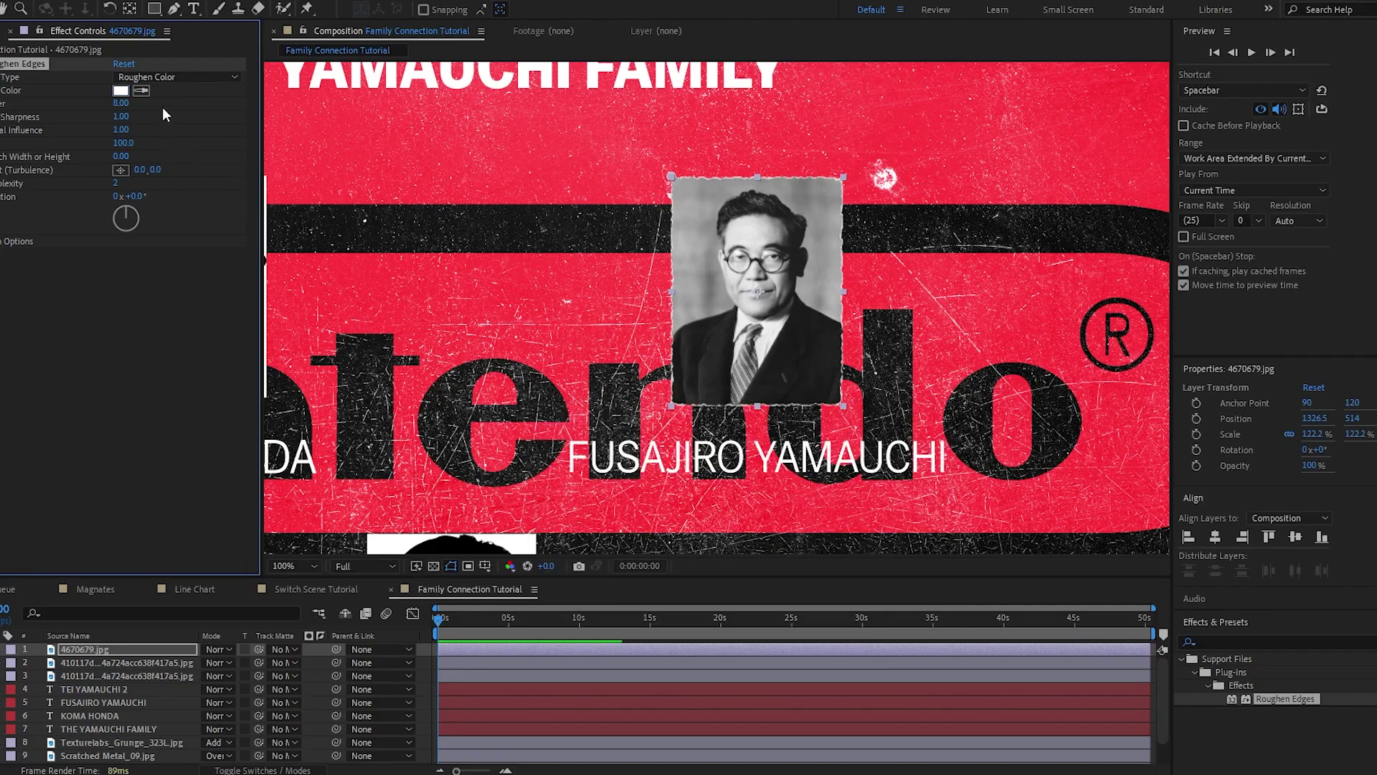
Set the portrait's Roughen Edges to border 19.40, edge sharpness 0.11, fractal influence 0 and scale 215
left_click_drag(121, 103, 178, 102)
left_click_drag(124, 117, 98, 140)
left_click_drag(62, 144, 43, 145)
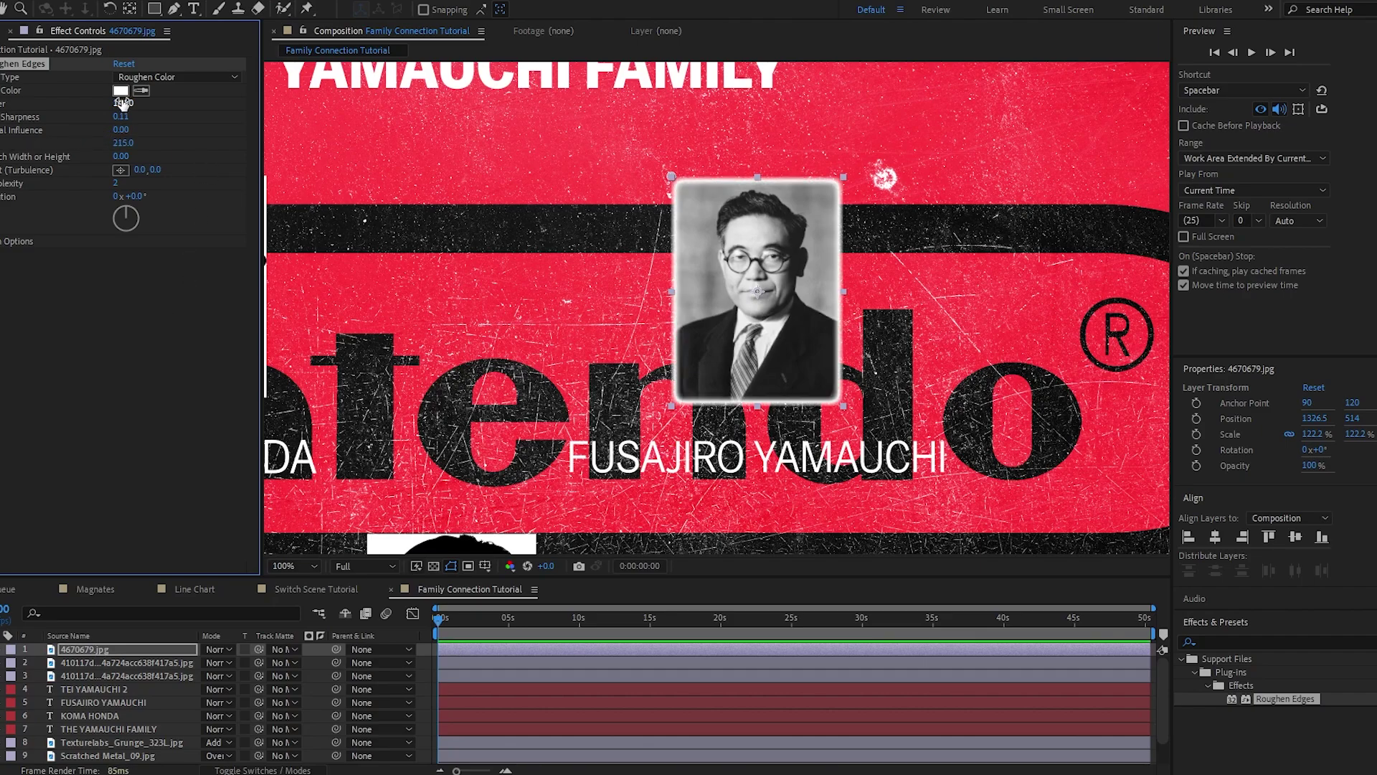
left_click_drag(122, 103, 165, 105)
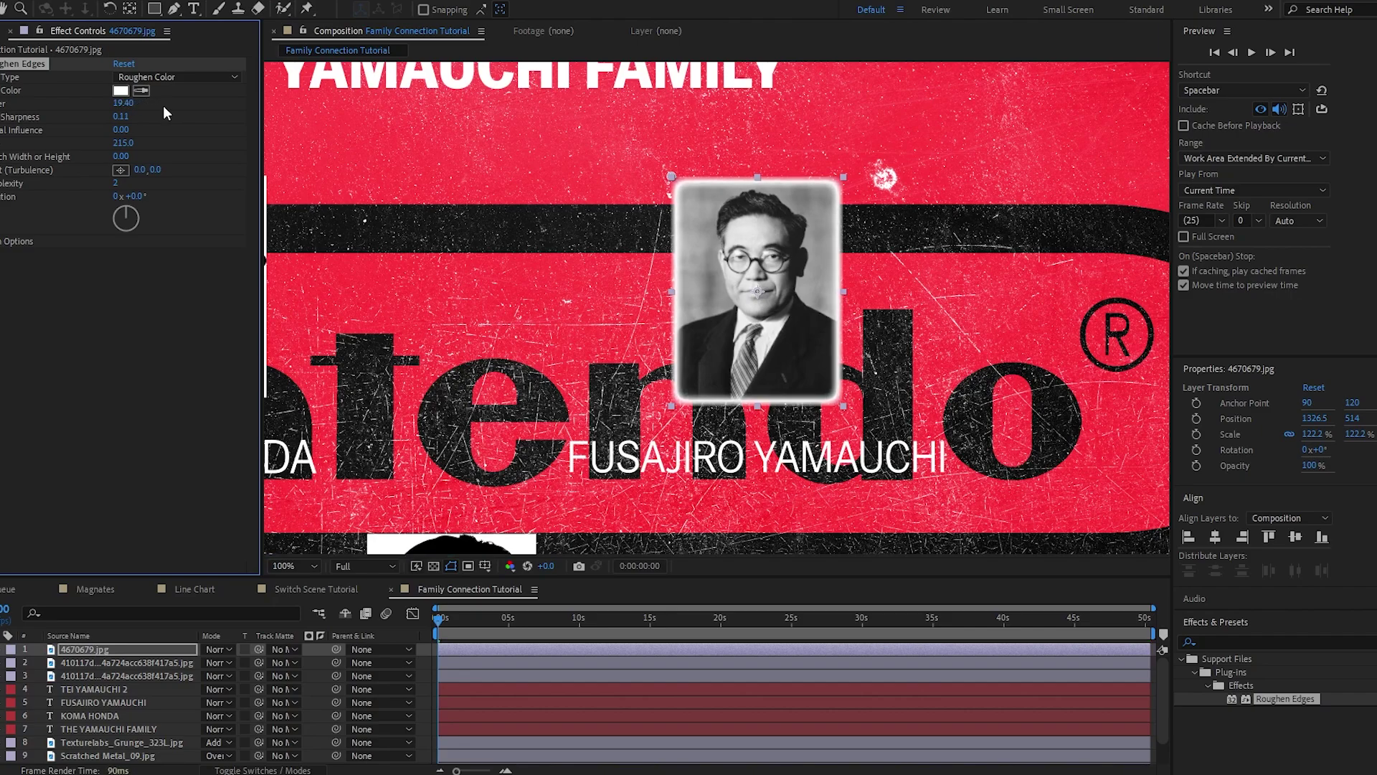
Copy the portrait's Roughen Edges effect to both silhouette pictures
scroll(641, 323, "down", 1)
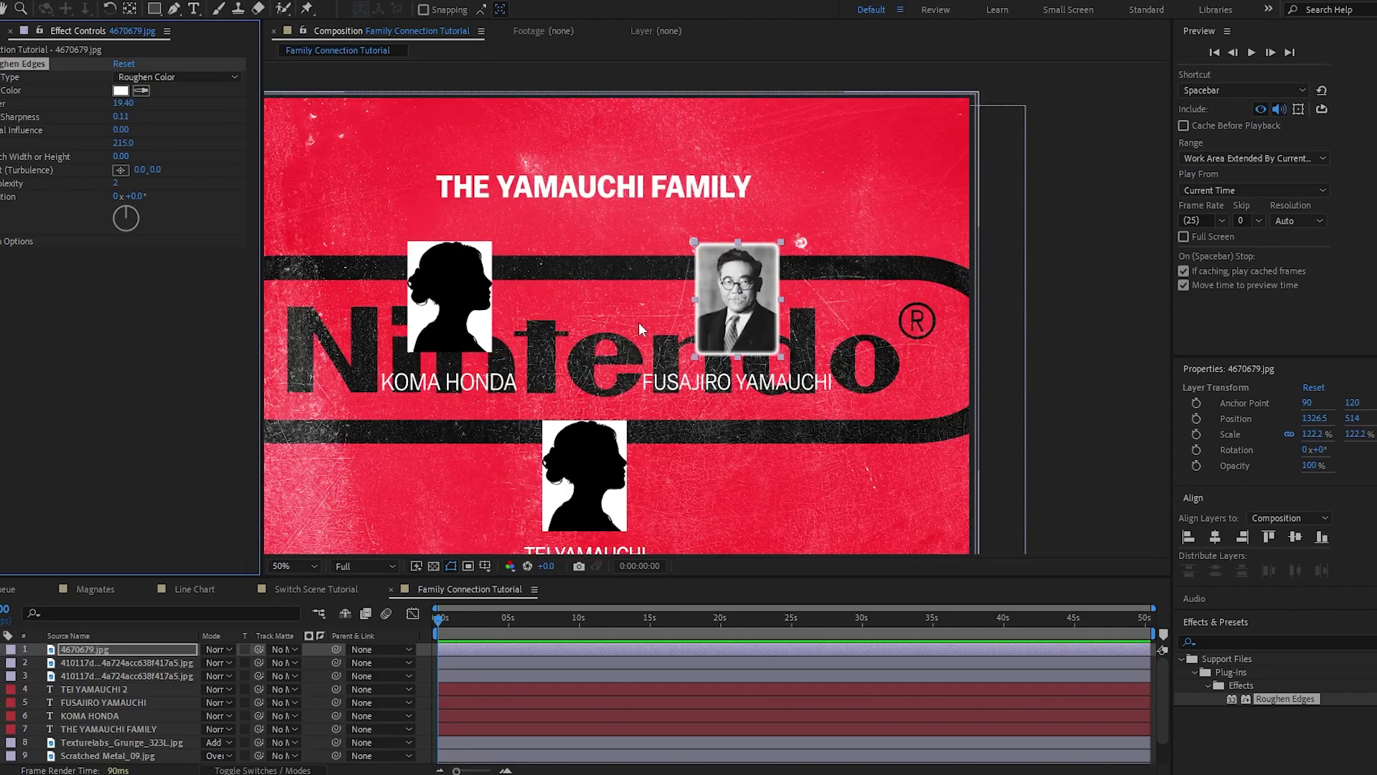
left_click_drag(639, 322, 674, 285)
left_click(620, 437)
left_click(1095, 447)
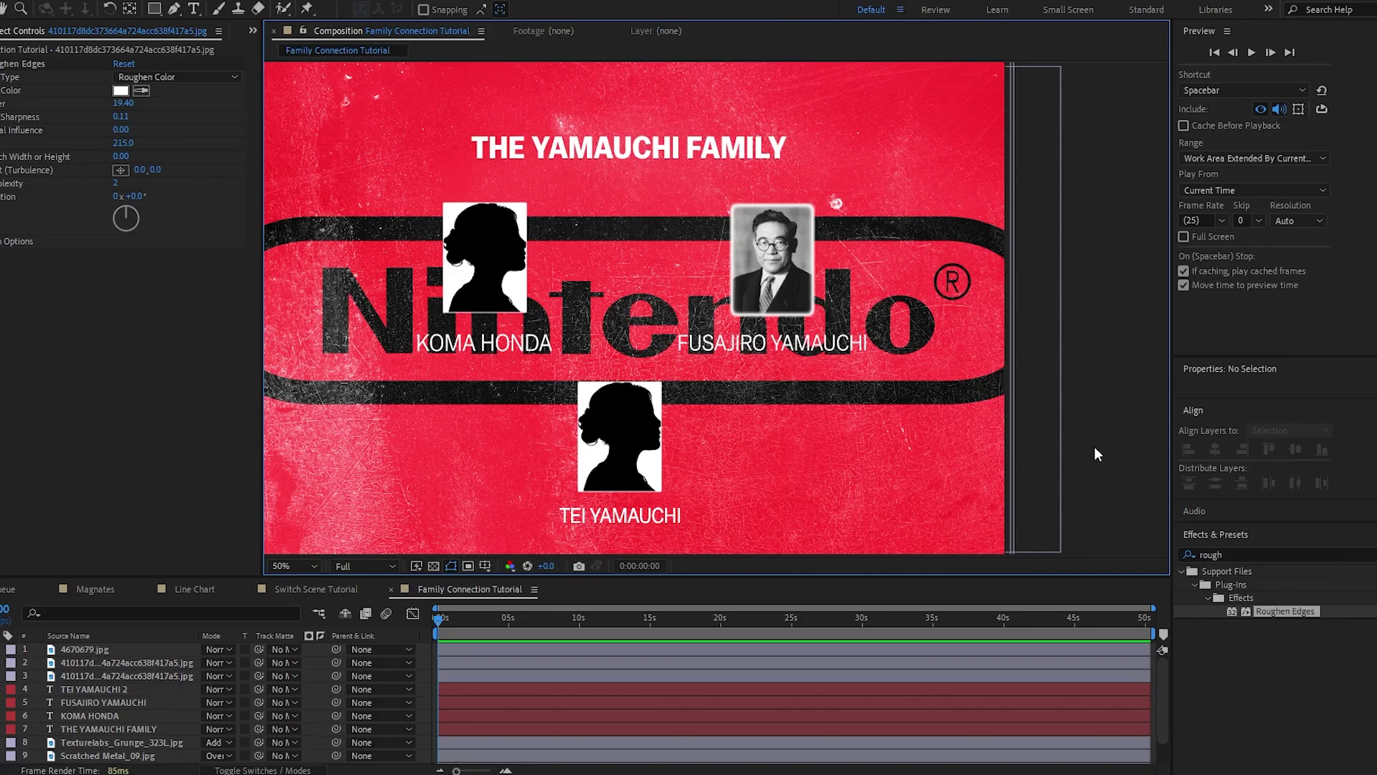
Add a Levels effect with Output White 178 to the TEI YAMAUCHI silhouette, ordered above its Roughen Edges effect
left_click(603, 449)
scroll(604, 449, "up", 1)
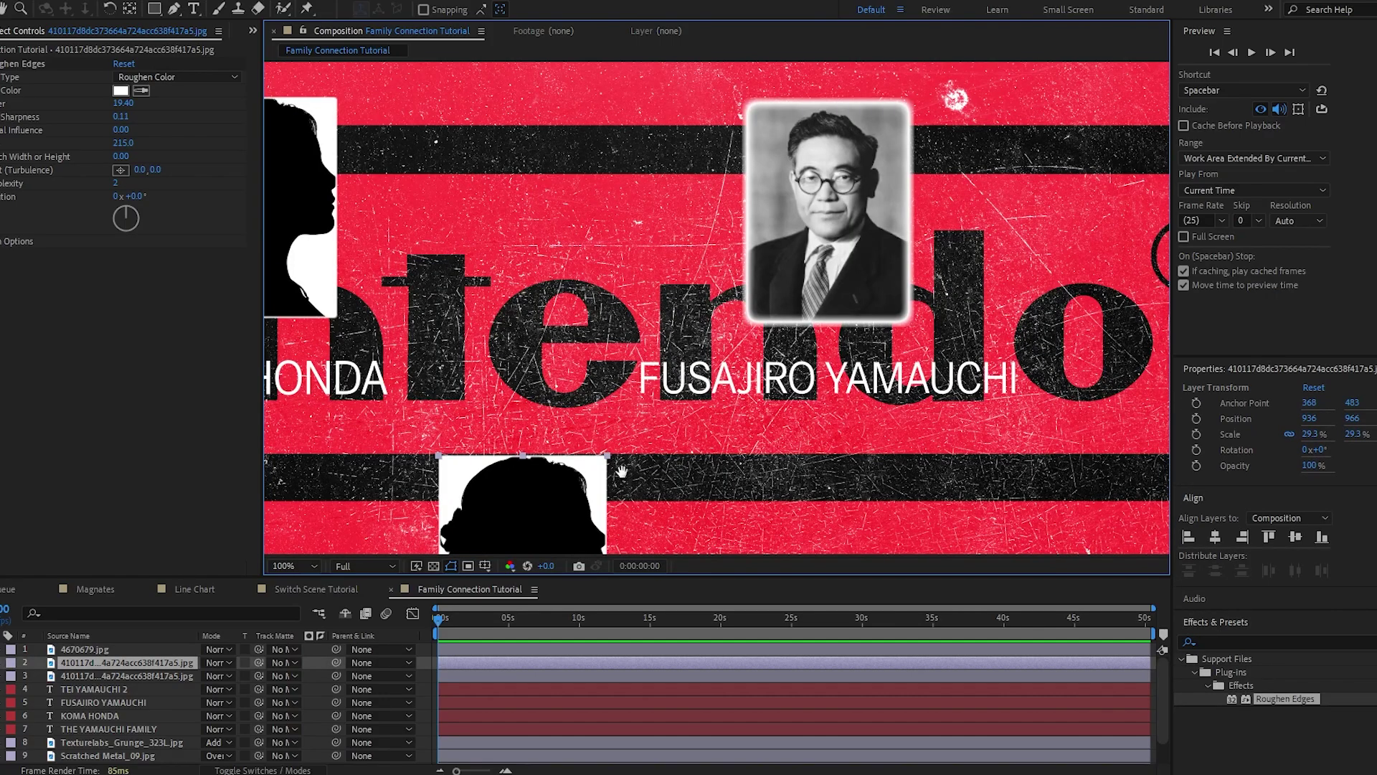
left_click_drag(622, 472, 702, 260)
left_click(1230, 640)
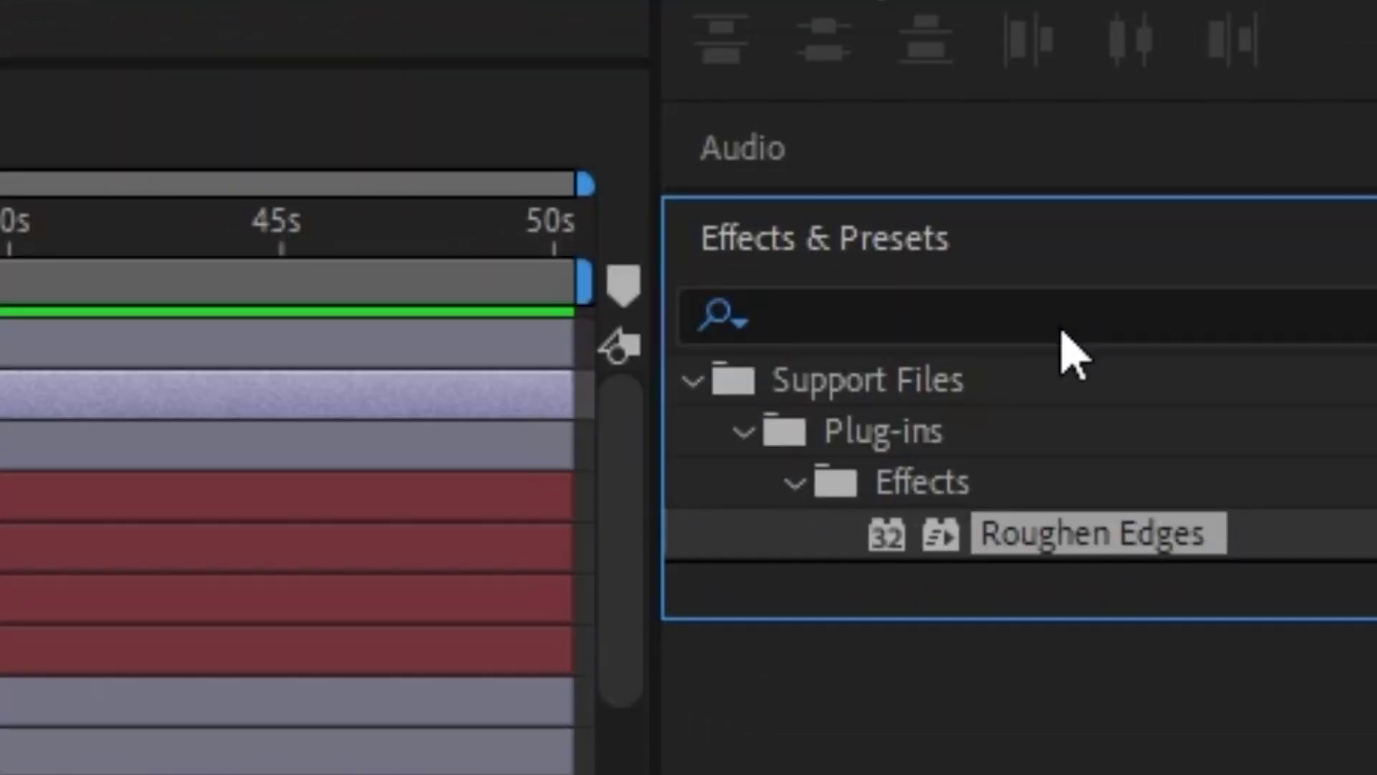
left_click(1062, 332)
type("levels")
double_click(1015, 581)
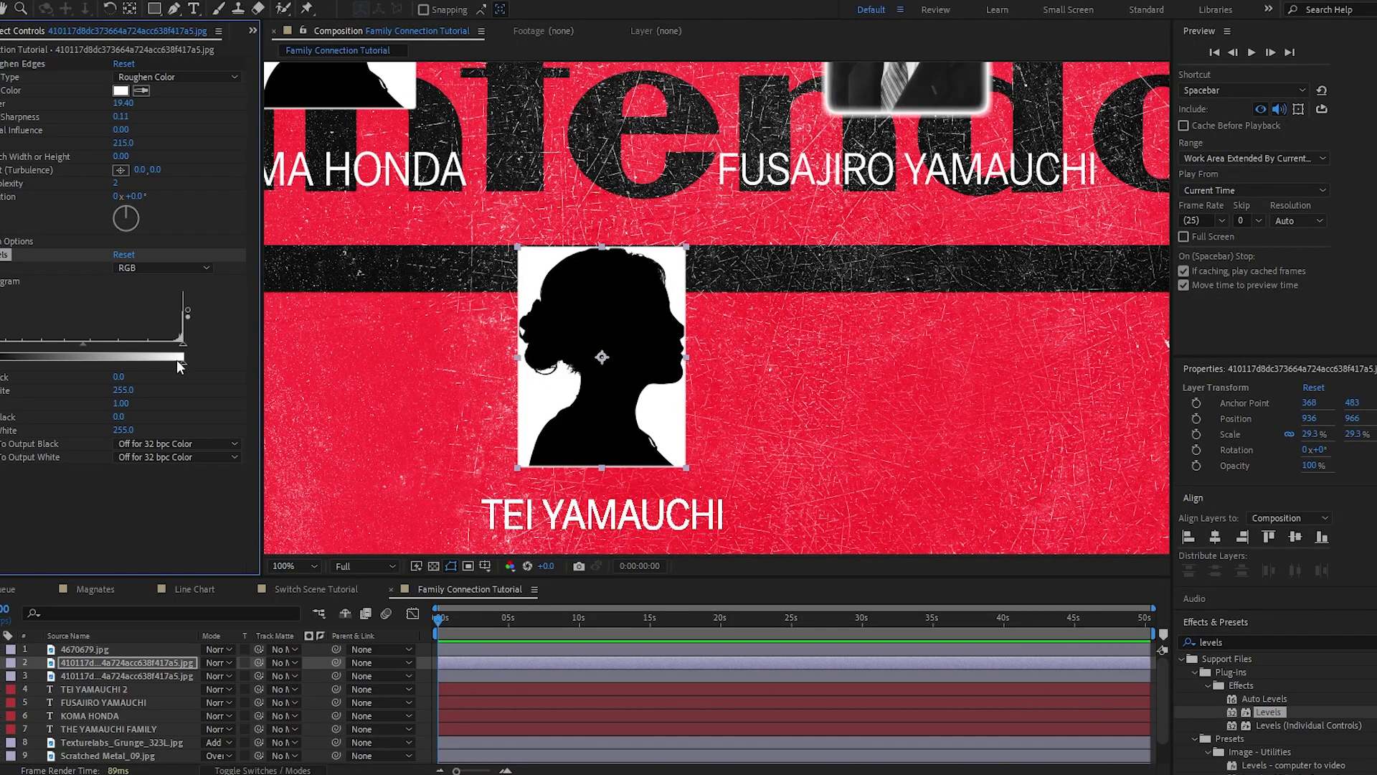
left_click_drag(184, 363, 128, 363)
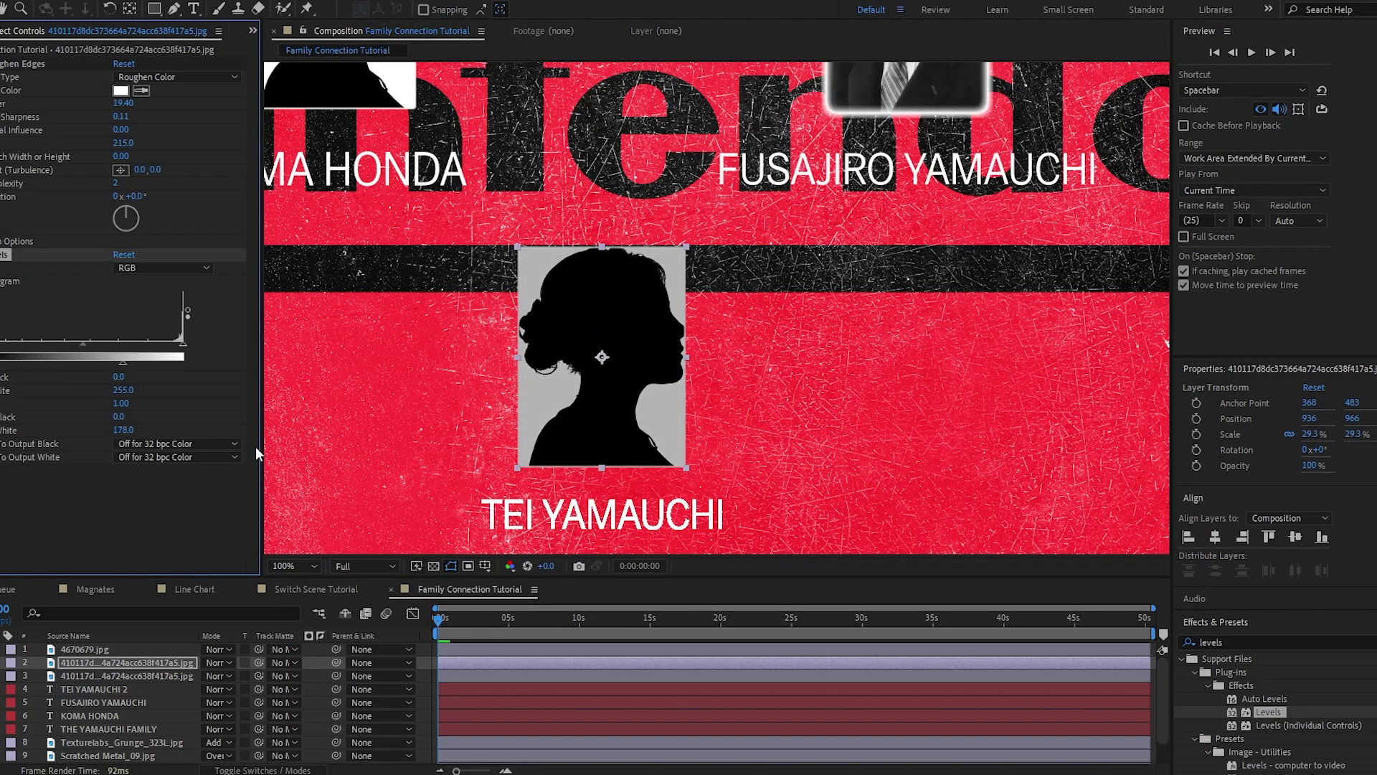
left_click_drag(3, 254, 2, 64)
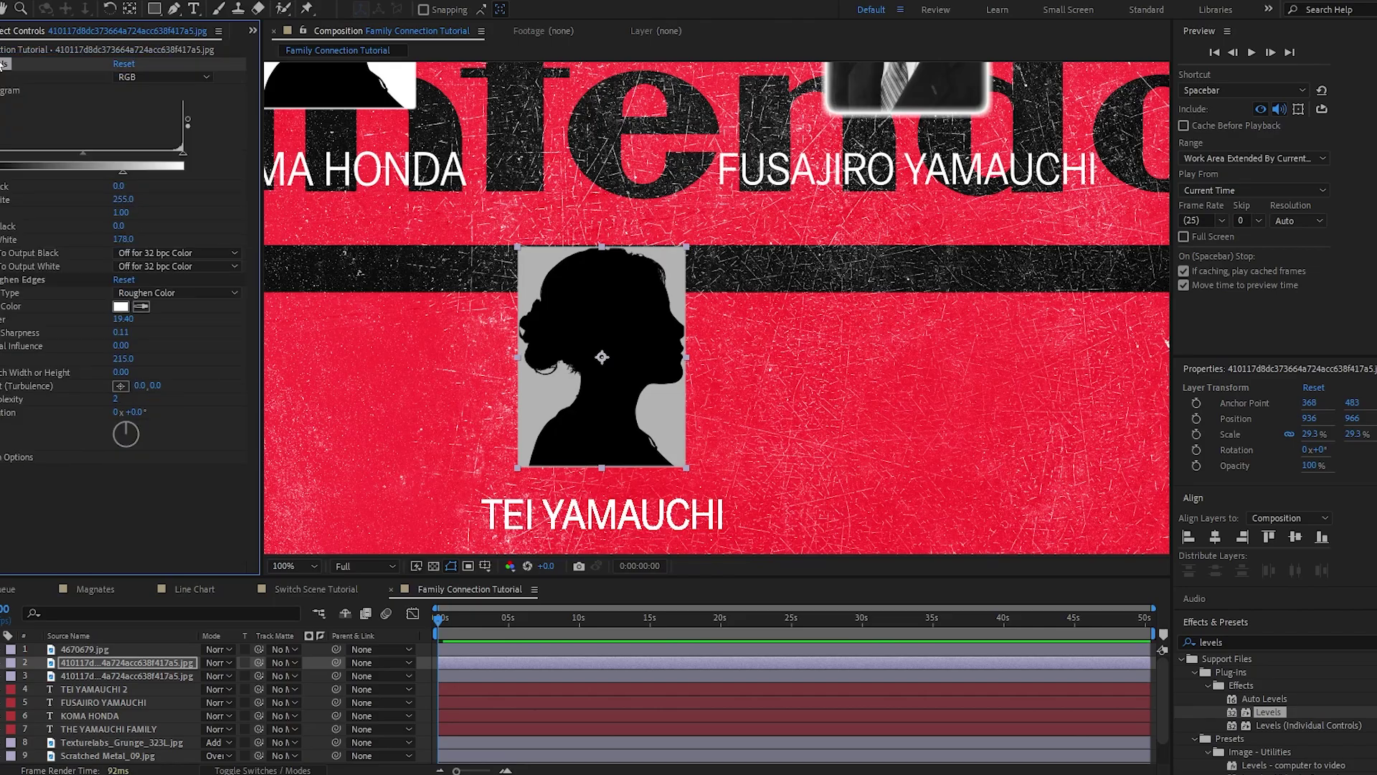
left_click(877, 380)
key("comma")
key("comma")
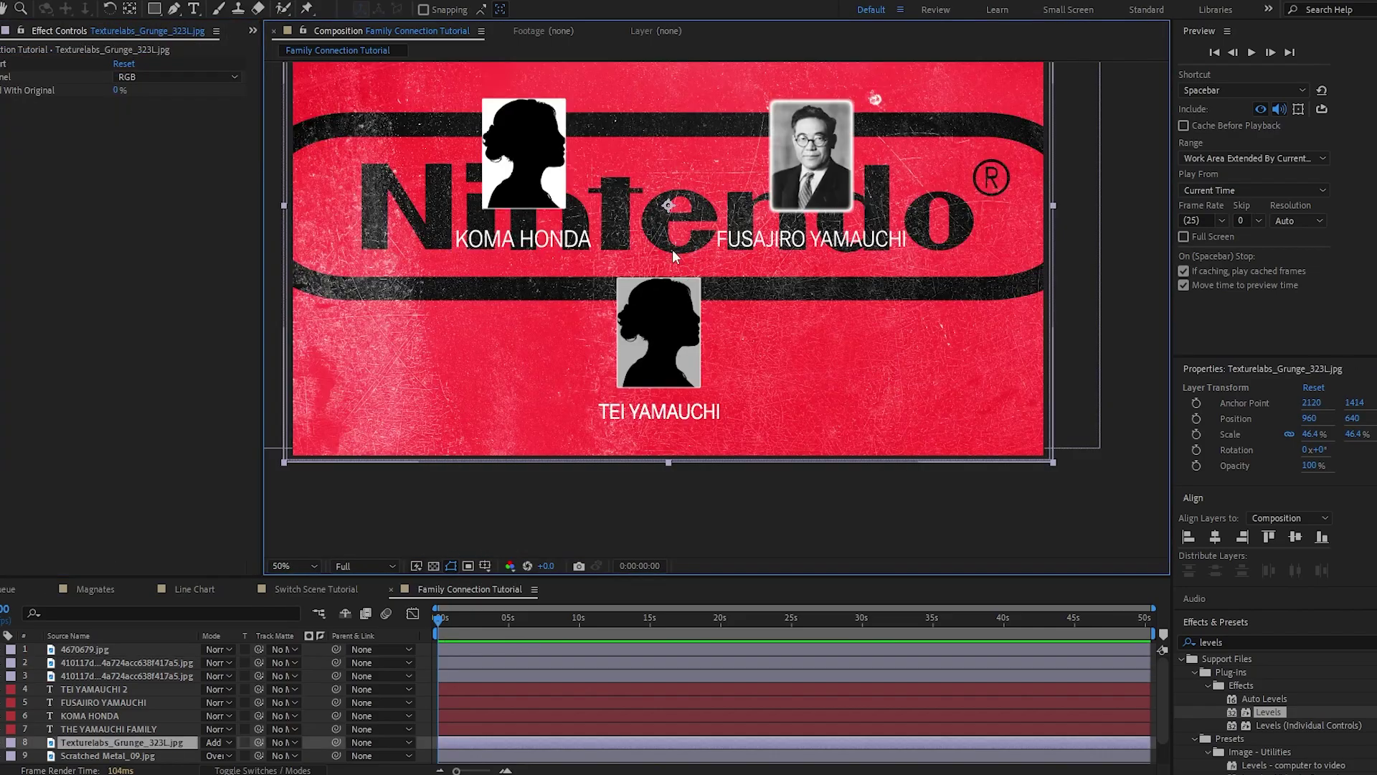
left_click_drag(673, 251, 707, 358)
left_click(580, 285)
key("period")
key("period")
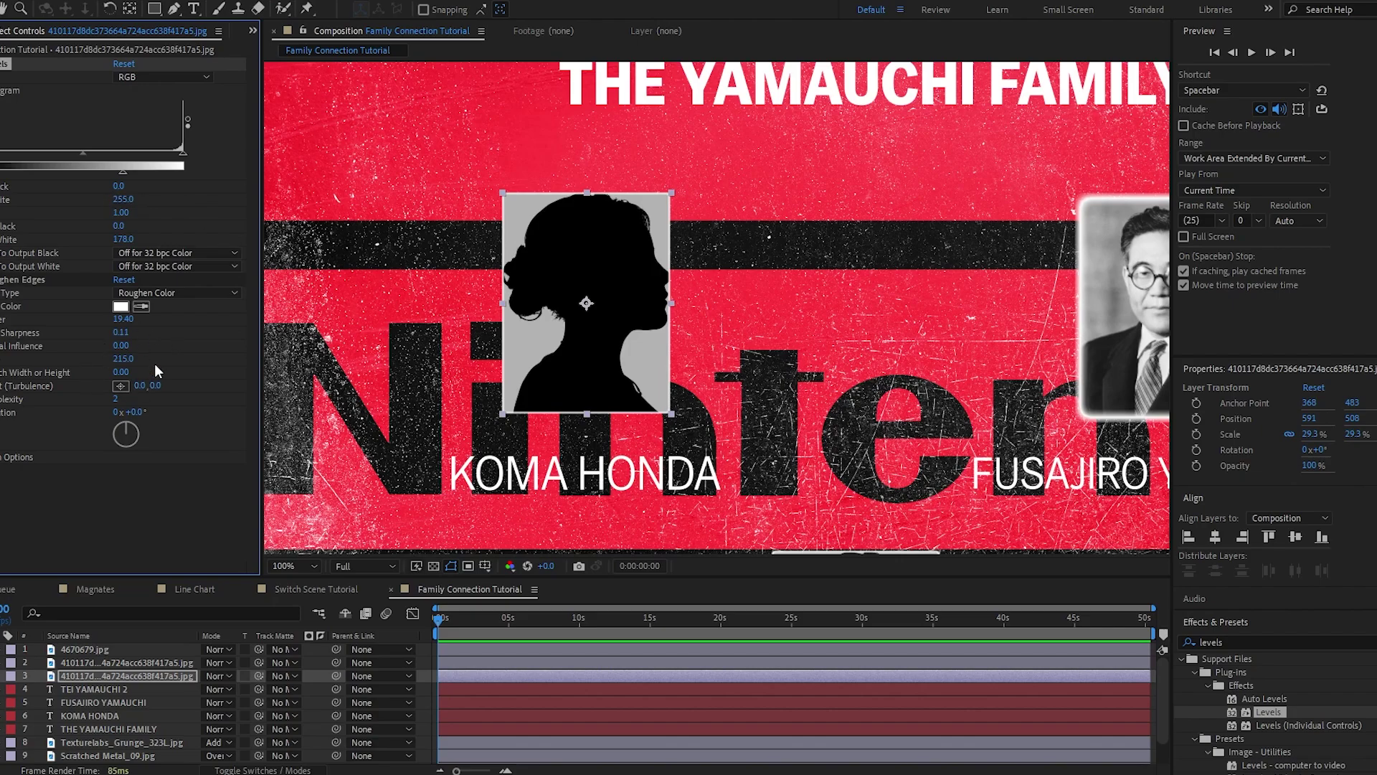
Set the KOMA HONDA silhouette's Roughen Edges border to 34.70 and scale to 103
left_click_drag(123, 318, 188, 318)
left_click_drag(104, 324, 242, 322)
left_click_drag(123, 359, 44, 375)
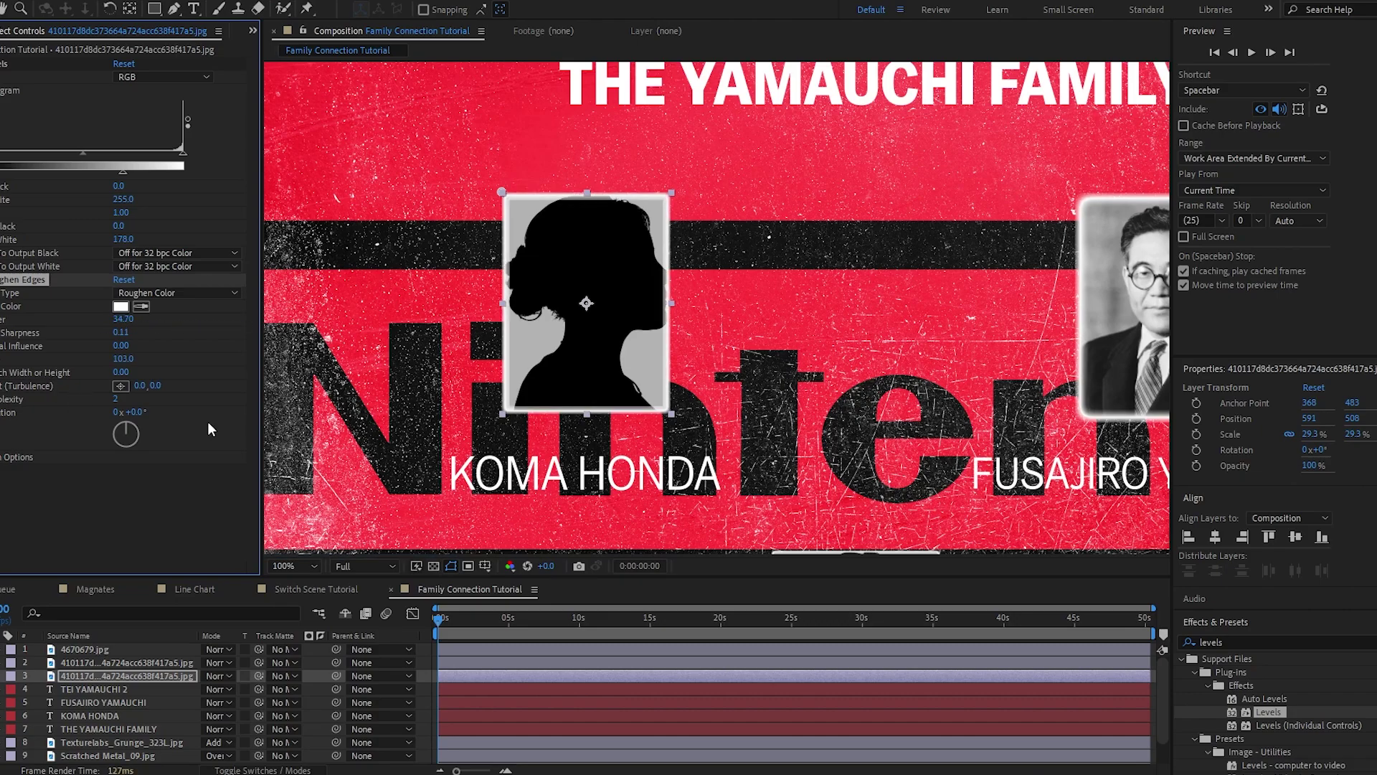
left_click_drag(843, 531, 729, 310)
left_click(729, 423)
key("ctrl+v")
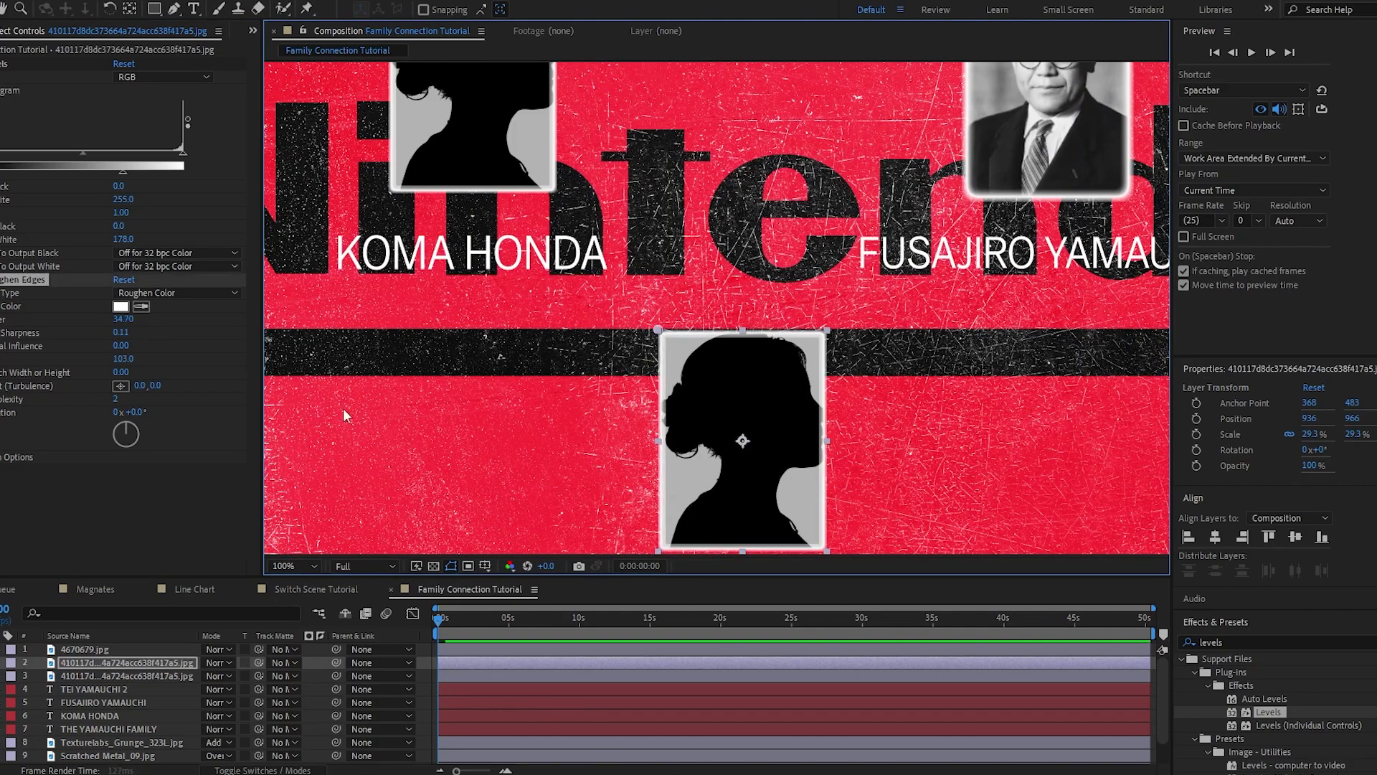
Set the 4670679.jpg portrait's Roughen Edges to border 13.30, edge sharpness 0.15 and scale 190
scroll(830, 235, "down", 2)
left_click(830, 235)
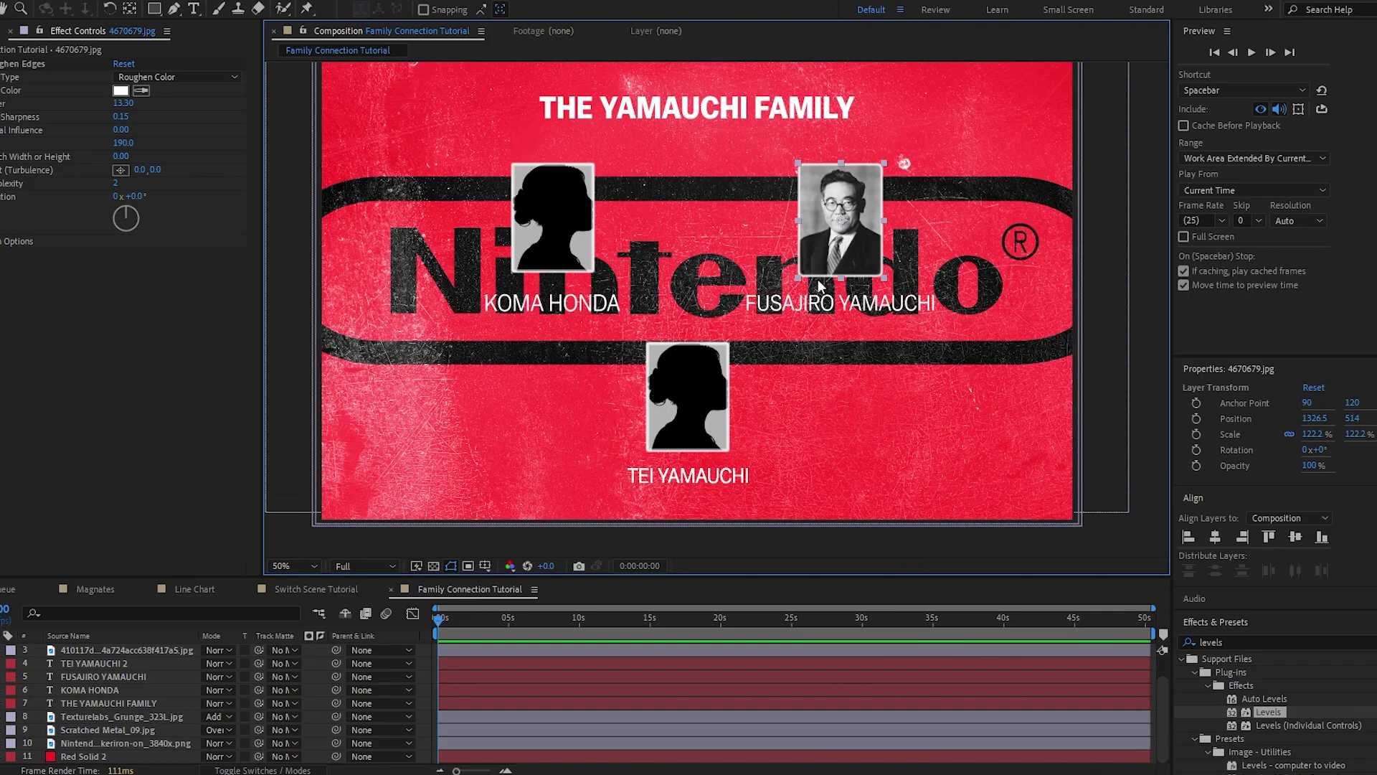
left_click(1124, 541)
left_click(690, 424)
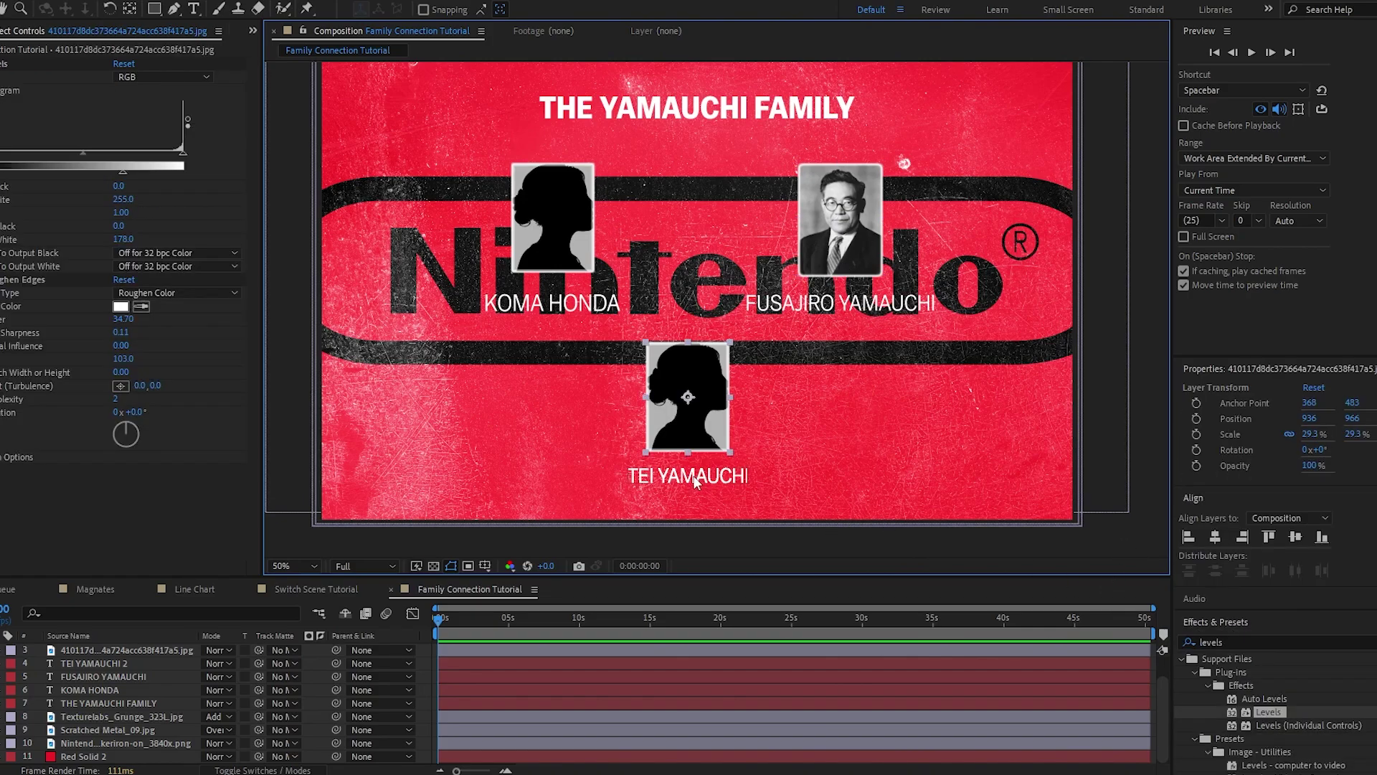
left_click(695, 475, "shift")
left_click_drag(707, 414, 709, 432)
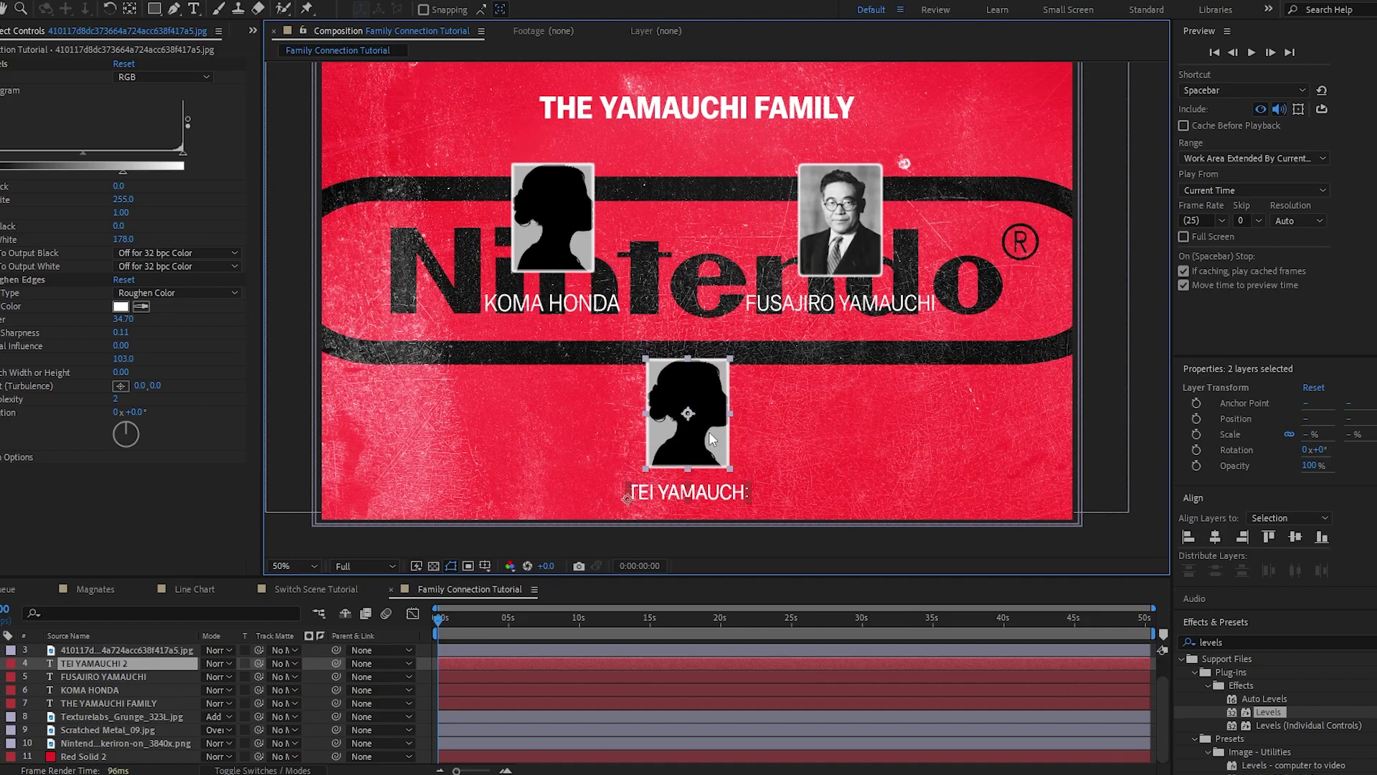
Draw a white 10 px U-shaped connector line with the Pen tool from below KOMA HONDA across to below FUSAJIRO YAMAUCHI
left_click(176, 13)
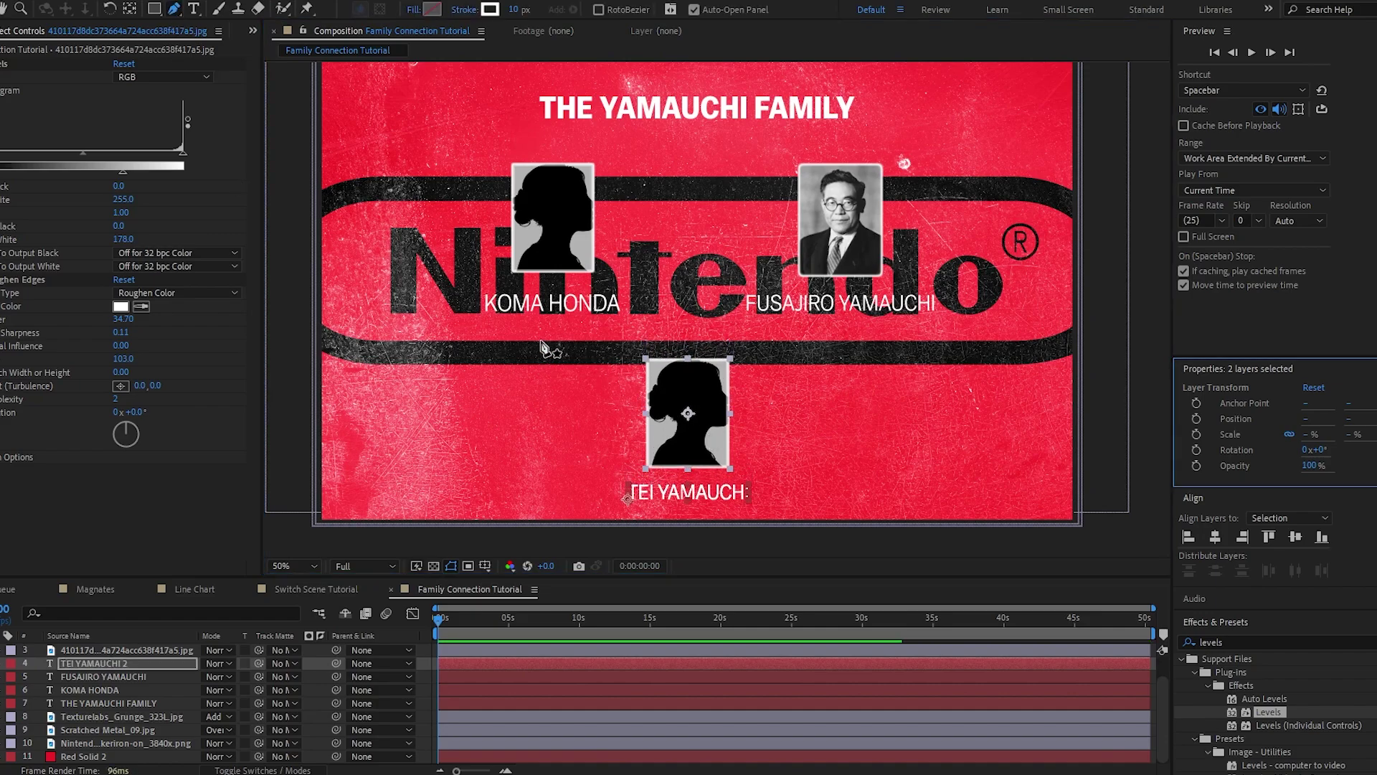
key(".")
left_click(378, 327)
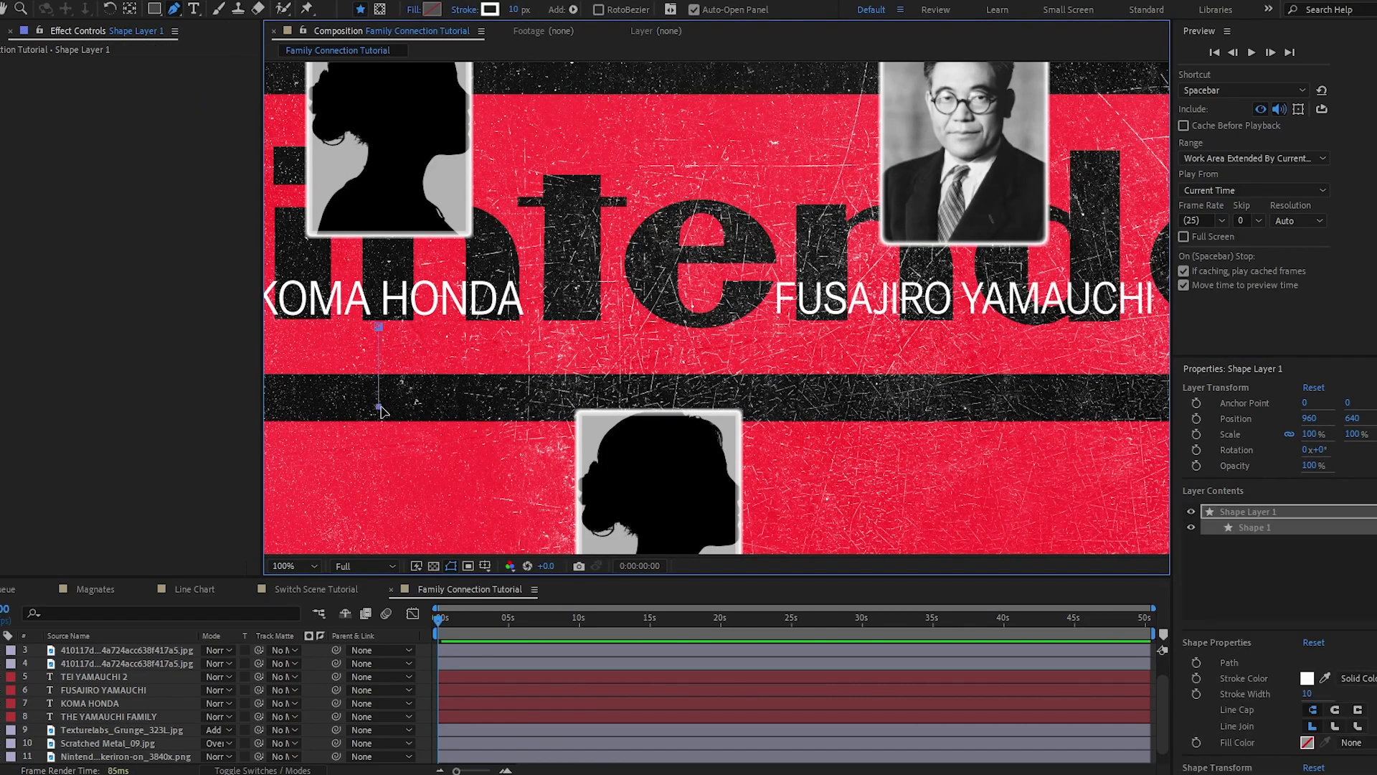
left_click(985, 407)
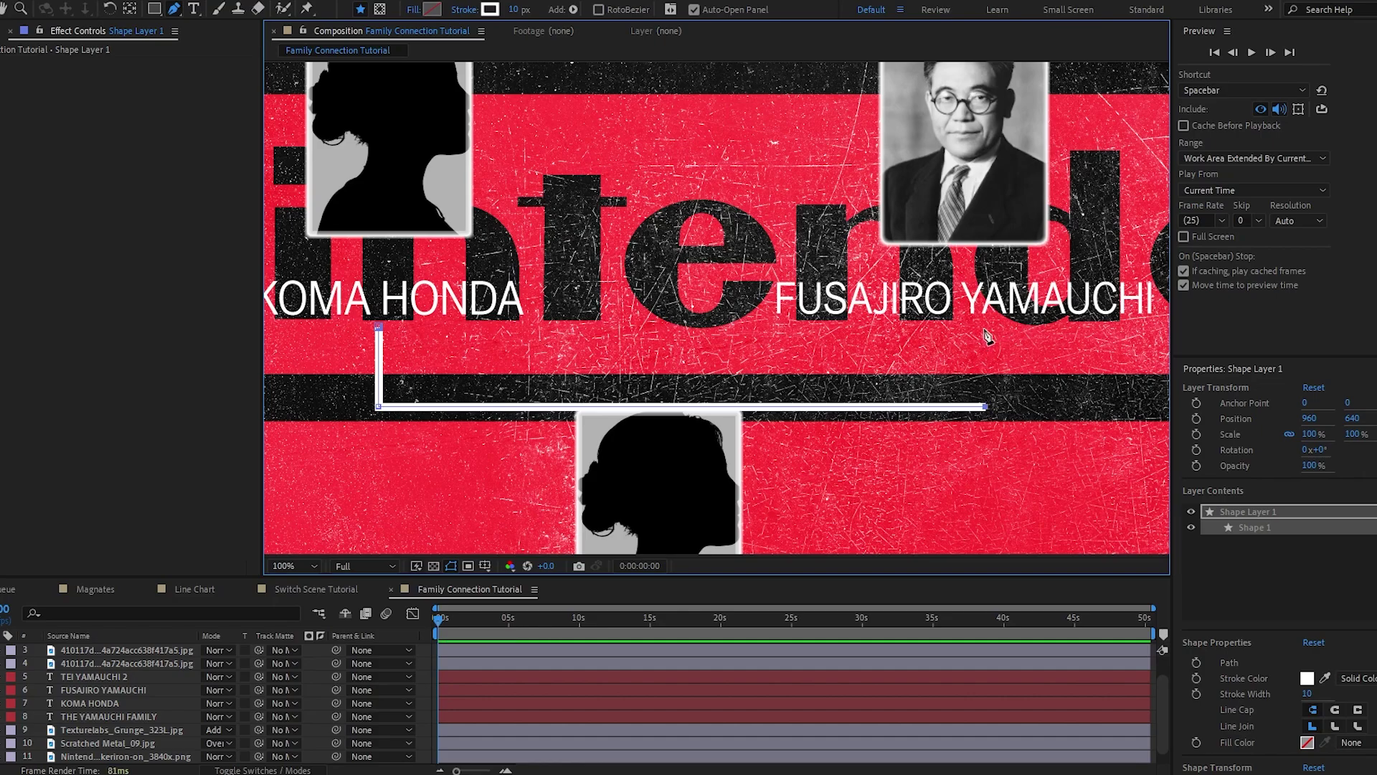
left_click(987, 330)
scroll(531, 677, "up", 1)
left_click(544, 663)
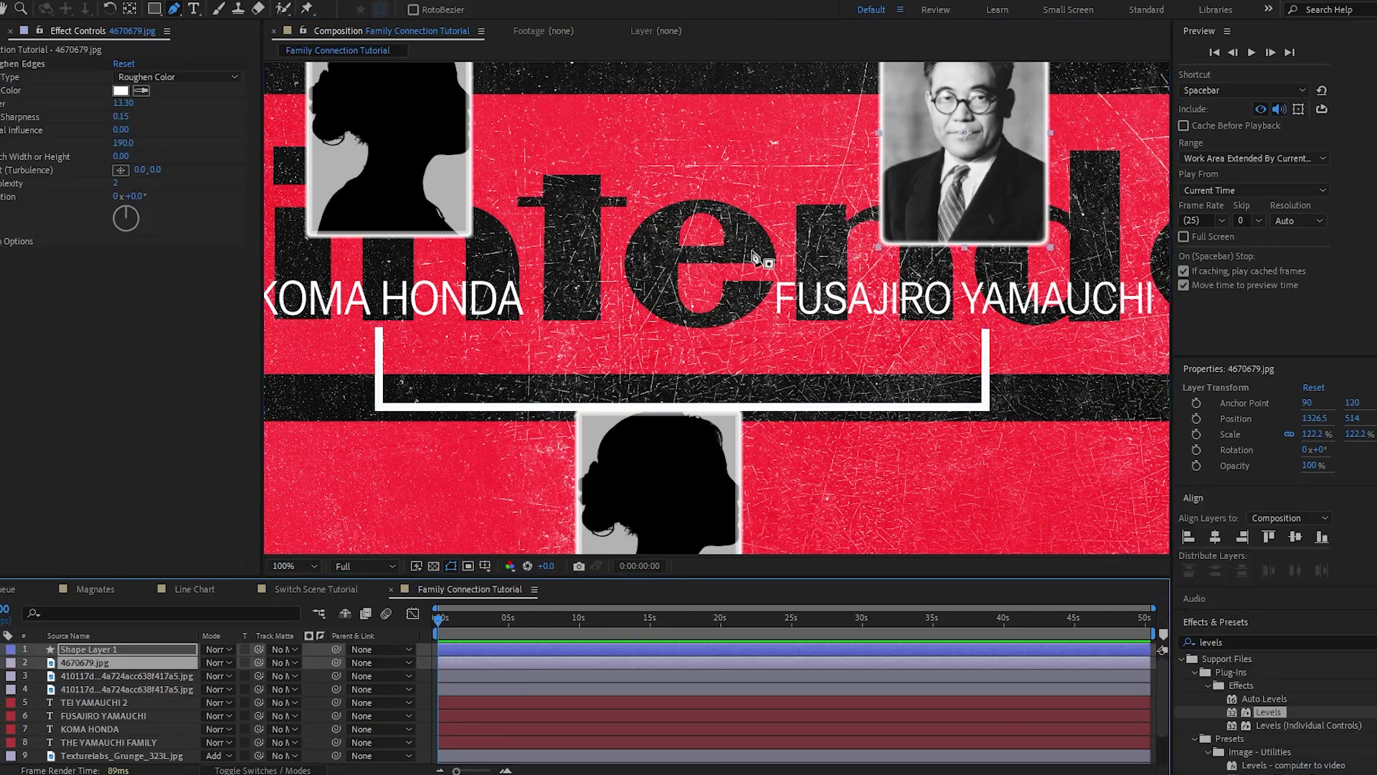
Lower the TEI YAMAUCHI silhouette and label further to leave a gap beneath the connector line
key("space")
left_click_drag(811, 460, 812, 449)
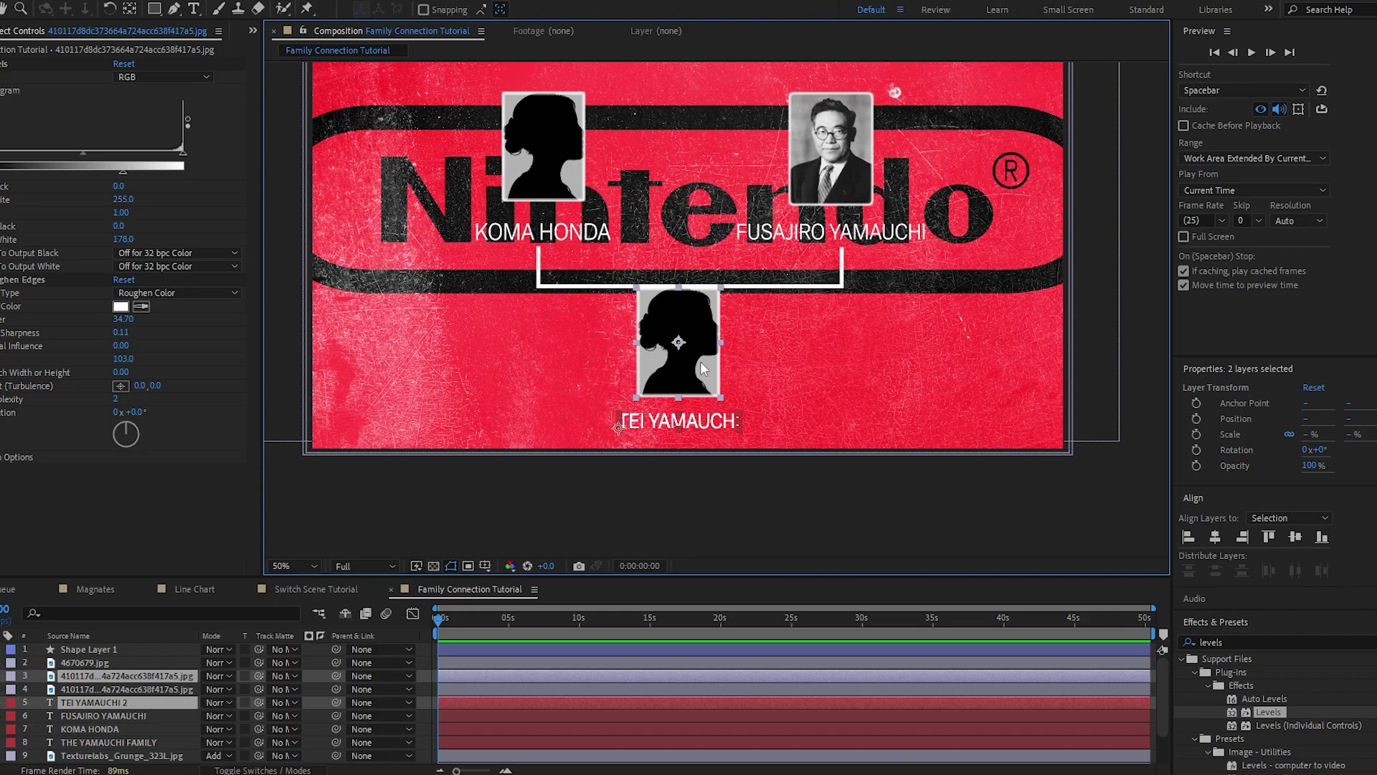
left_click_drag(700, 362, 700, 380)
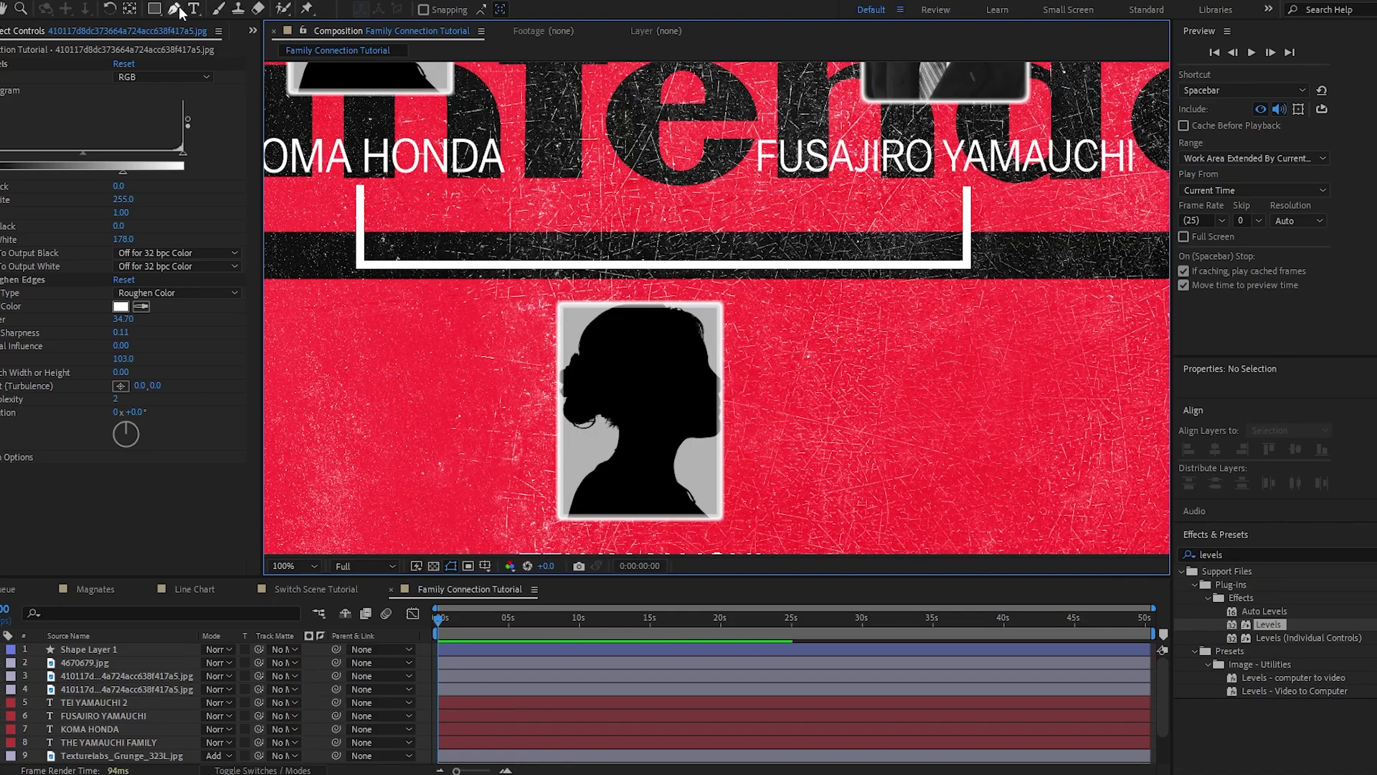
left_click(178, 10)
left_click(639, 267)
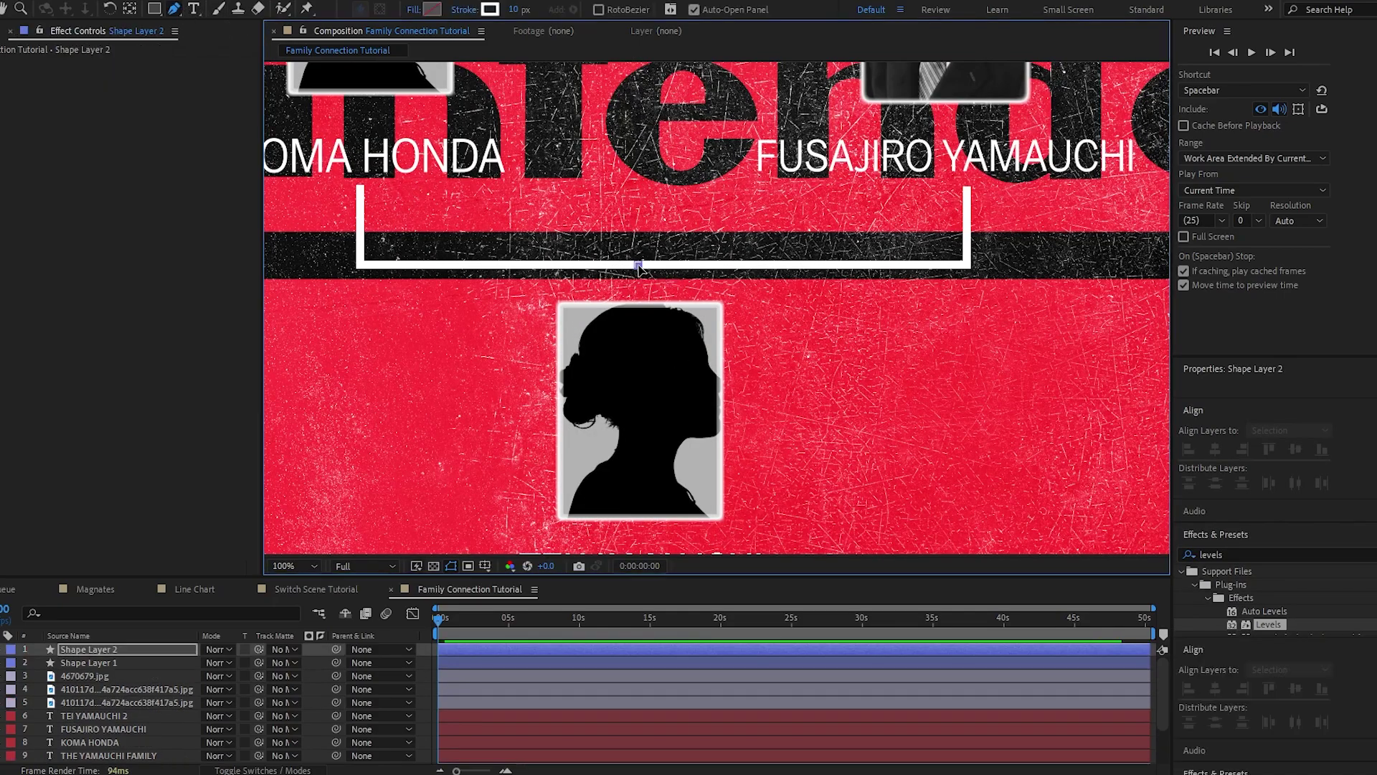
left_click(640, 302, "shift")
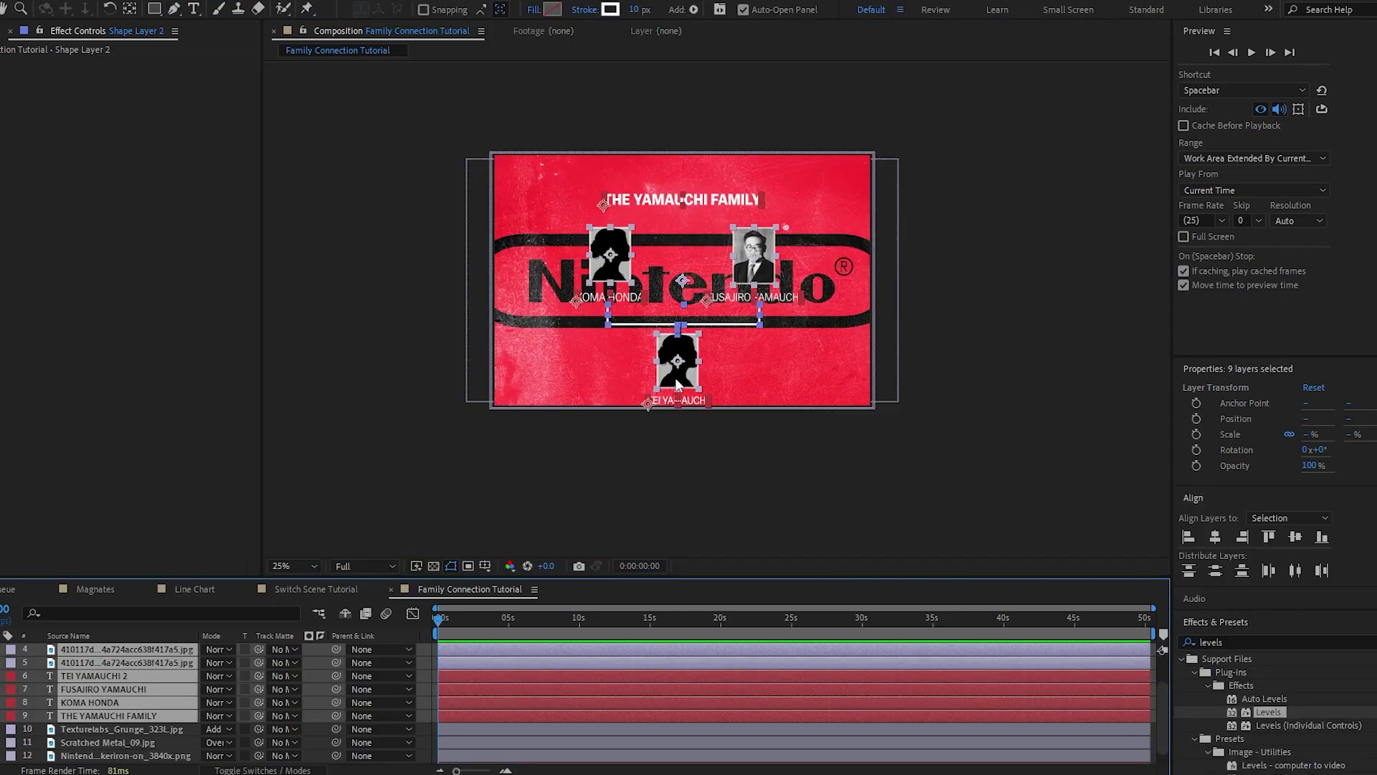
Move the selected title, portraits, name labels and connector lines up together slightly
left_click_drag(674, 378, 678, 369)
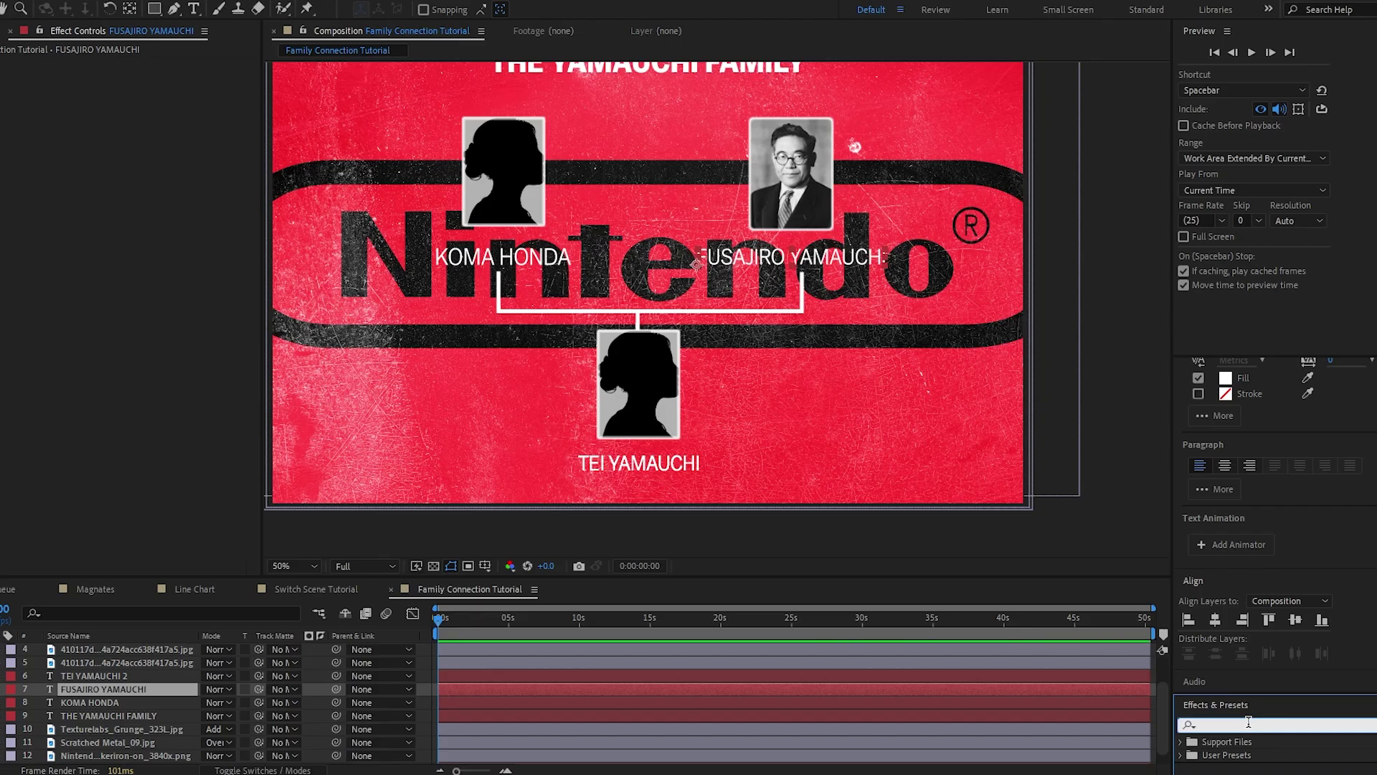
Apply the same Glow effect to the TEI YAMAUCHI, KOMA HONDA and FUSAJIRO YAMAUCHI labels and both connector lines
type("glow")
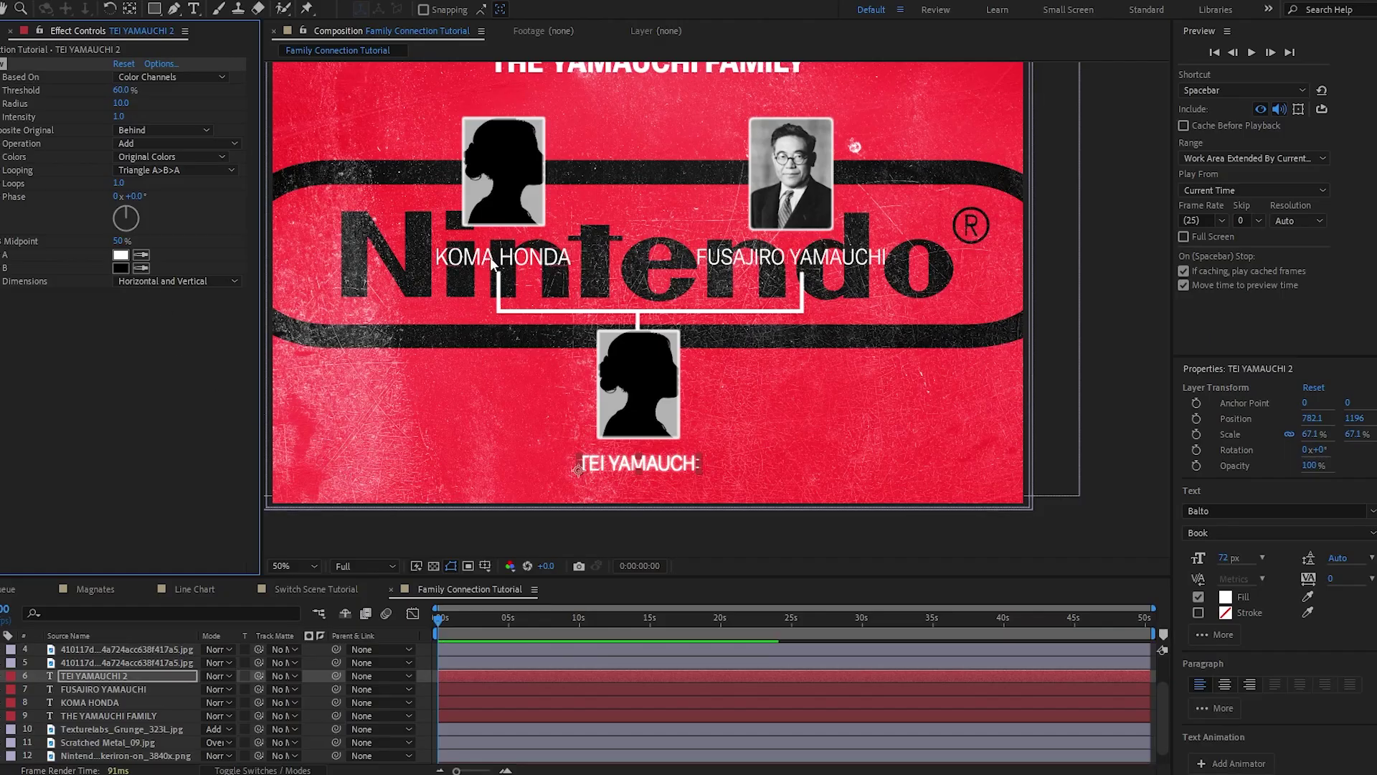
left_click(517, 258)
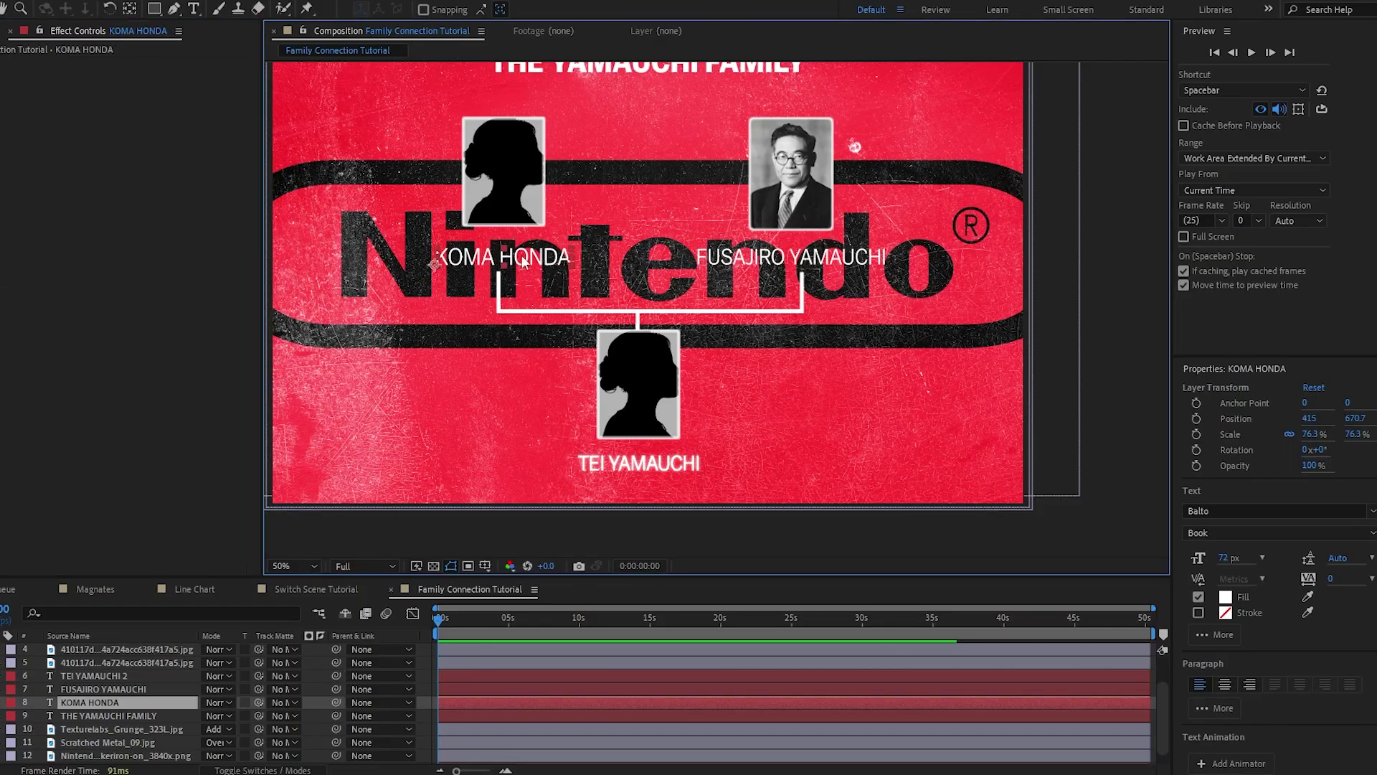
key("ctrl+v")
left_click(821, 255)
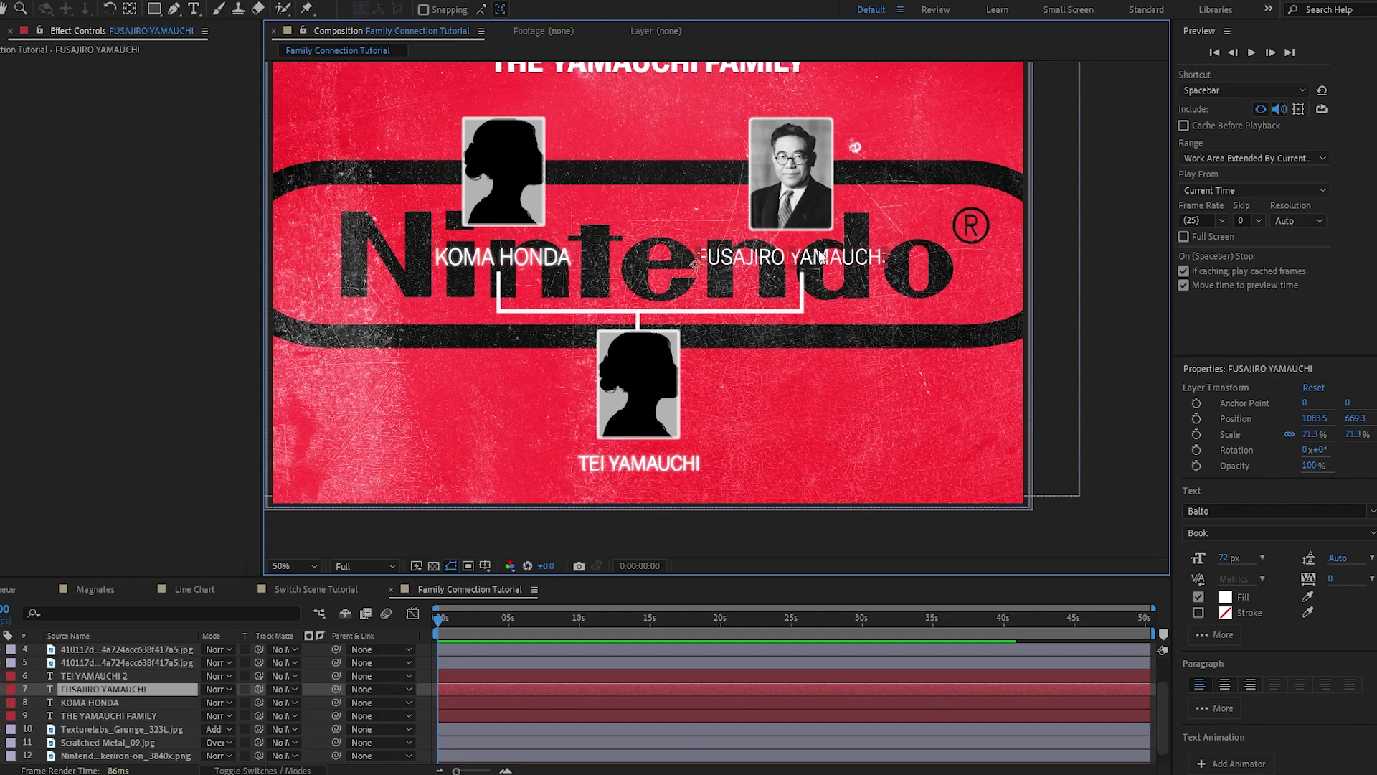
key("ctrl+v")
left_click(637, 311)
left_click(635, 321, "shift")
key("ctrl+v")
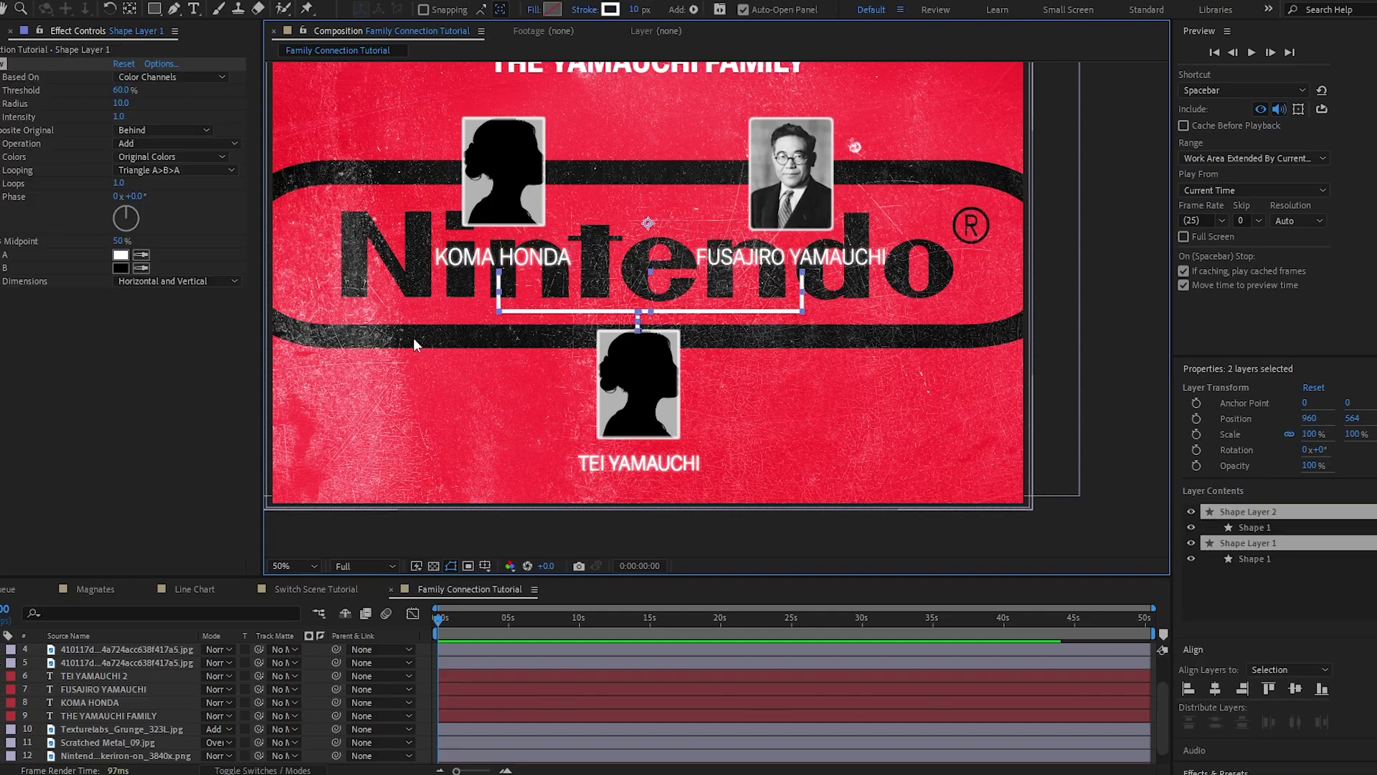
Move the FUSAJIRO YAMAUCHI portrait and label together slightly right to line up with the connector's end
left_click(795, 257)
left_click(800, 202, "shift")
left_click_drag(799, 201, 812, 200)
left_click(1122, 473)
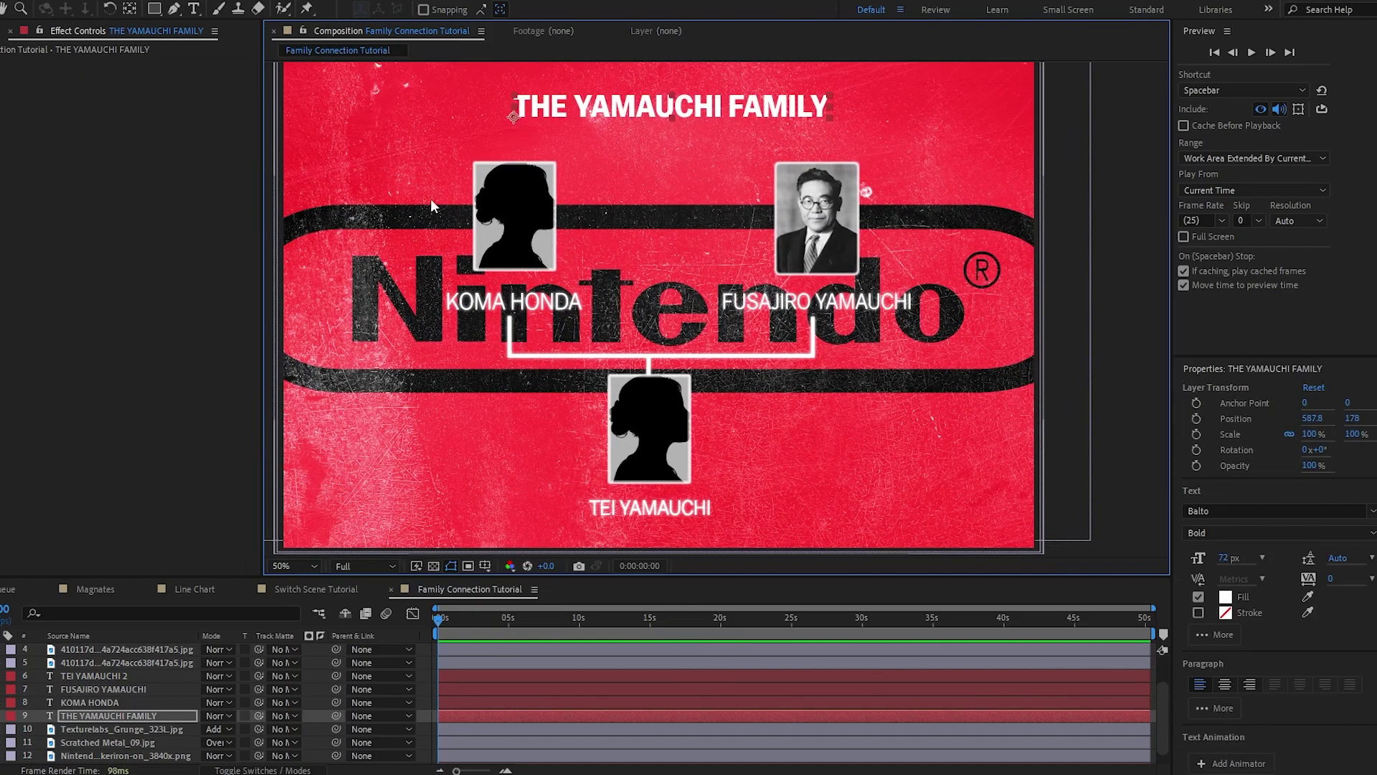
Add Trim Paths to Shape Layer 1, the U-shaped connector line
left_click(611, 354)
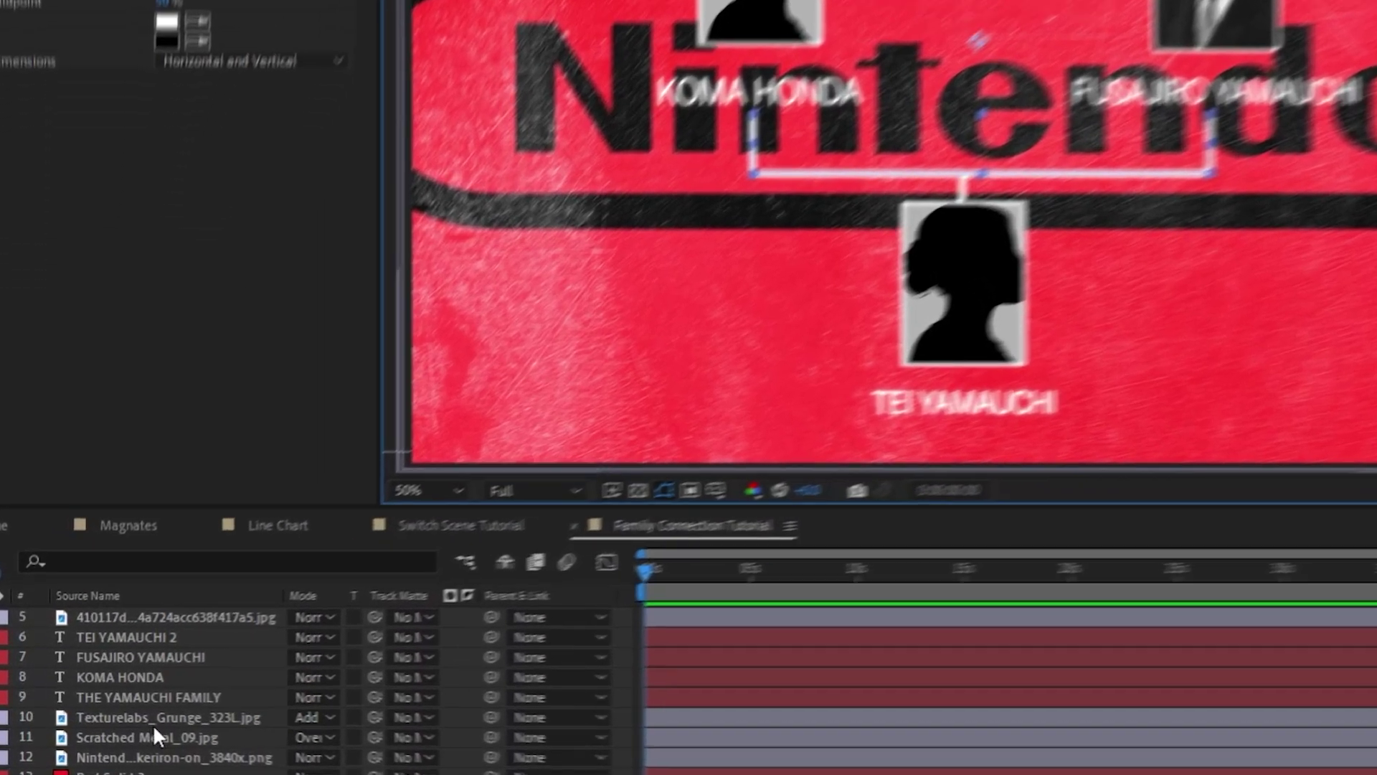
scroll(153, 703, "up", 2)
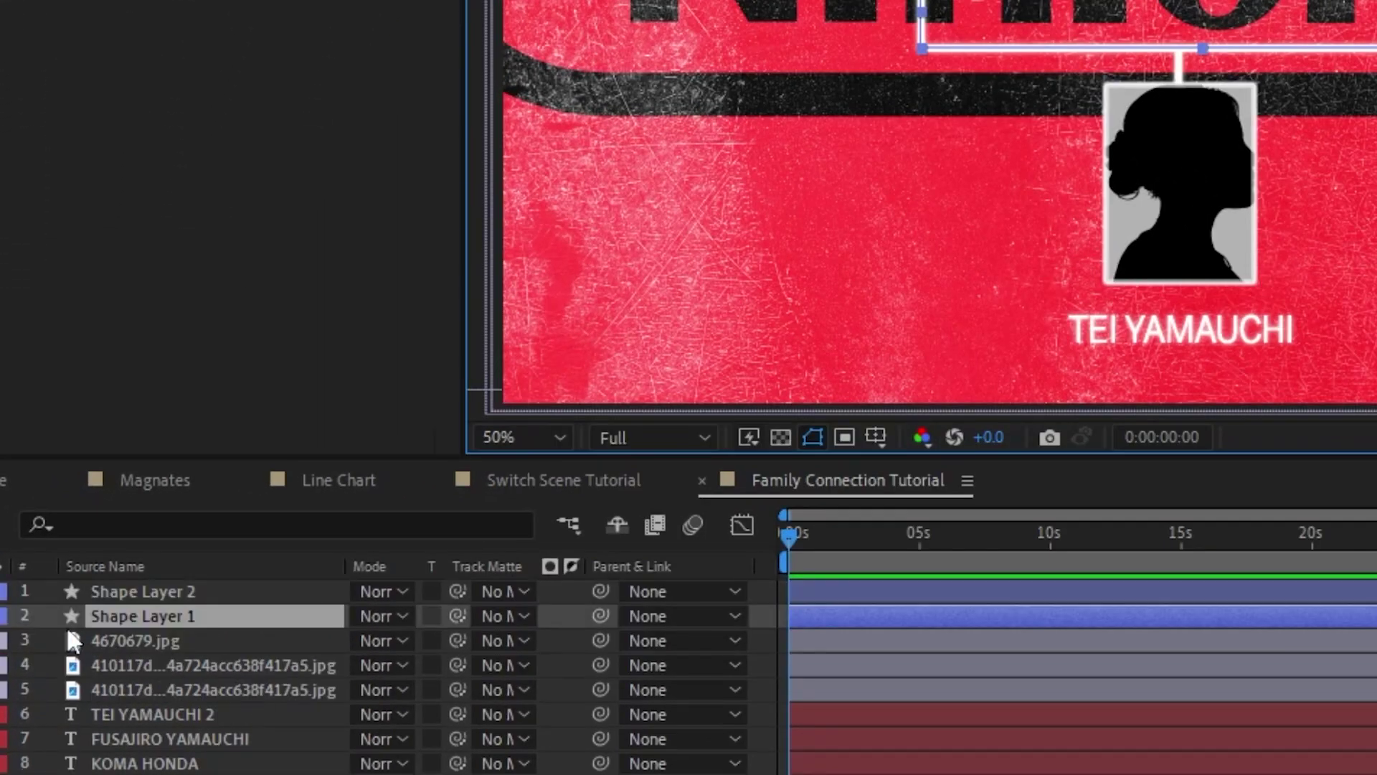
left_click(2, 615)
left_click(567, 638)
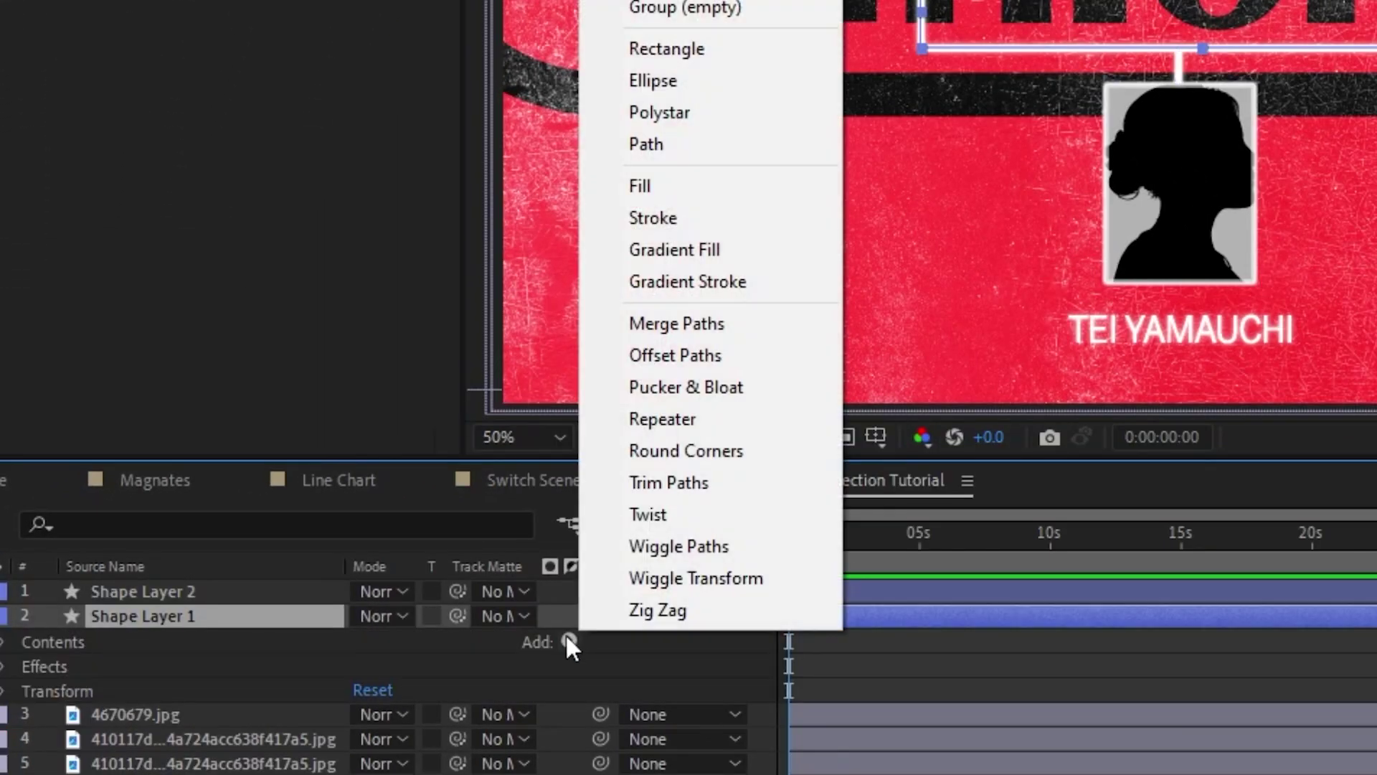
left_click(692, 479)
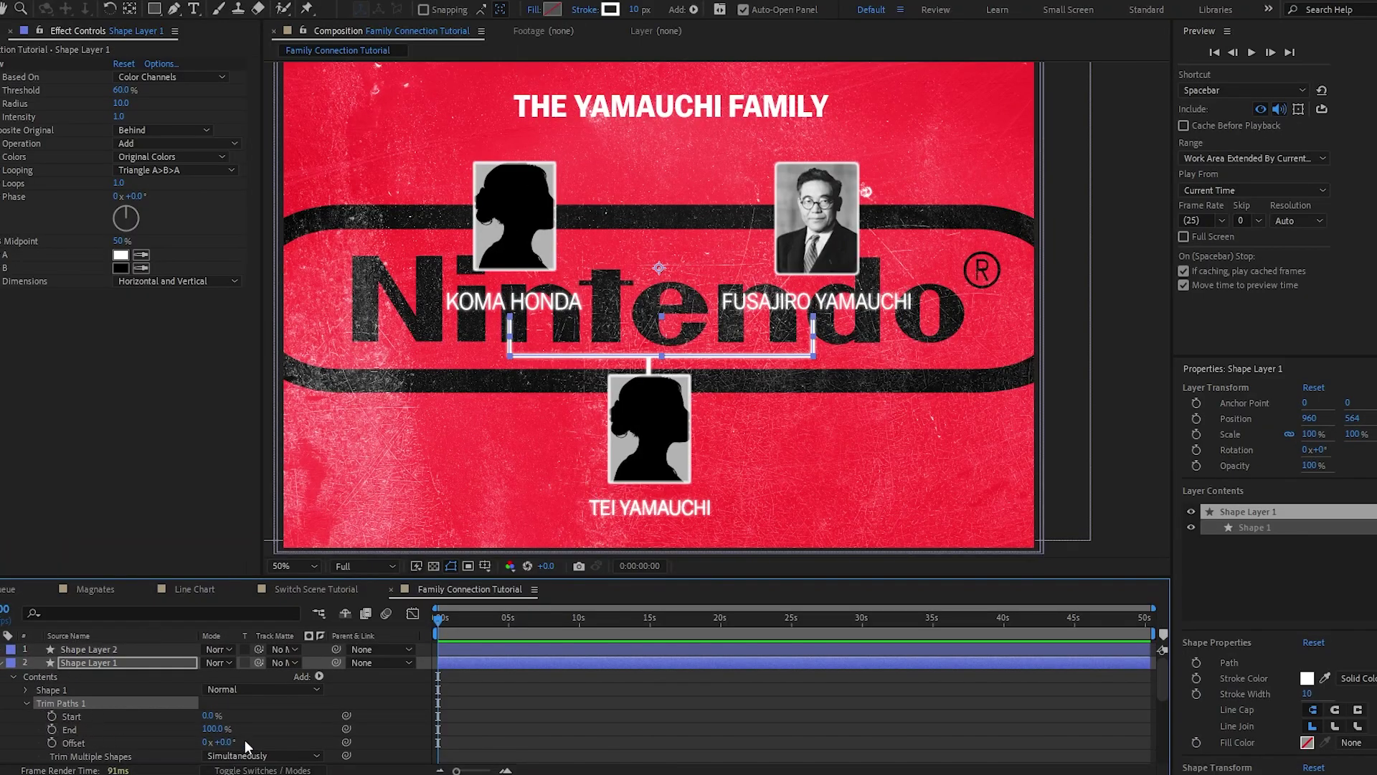
Set the connector's Trim Paths End to 0% and keyframe Start and End at the first frame
left_click_drag(217, 729, 83, 730)
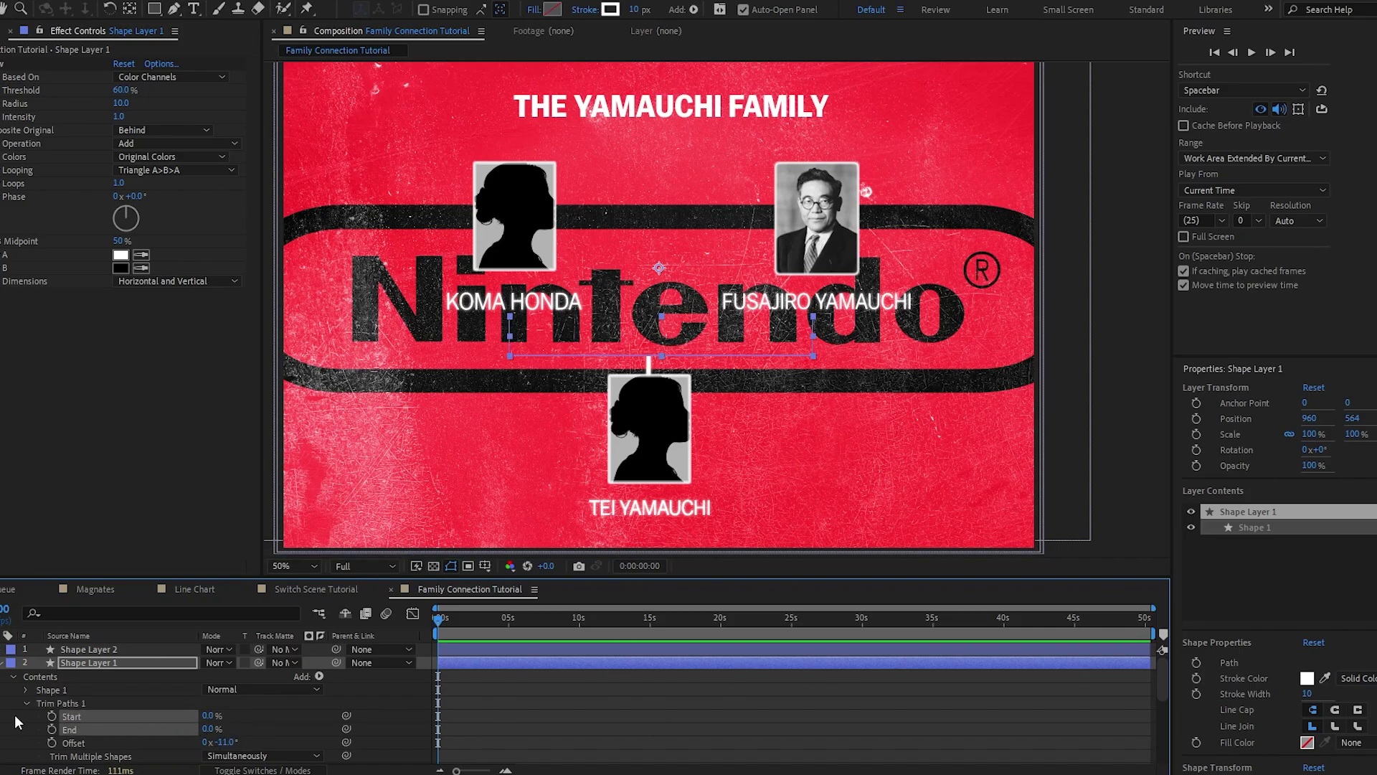
left_click(52, 716)
left_click(52, 729)
left_click_drag(439, 618, 447, 623)
left_click(473, 705)
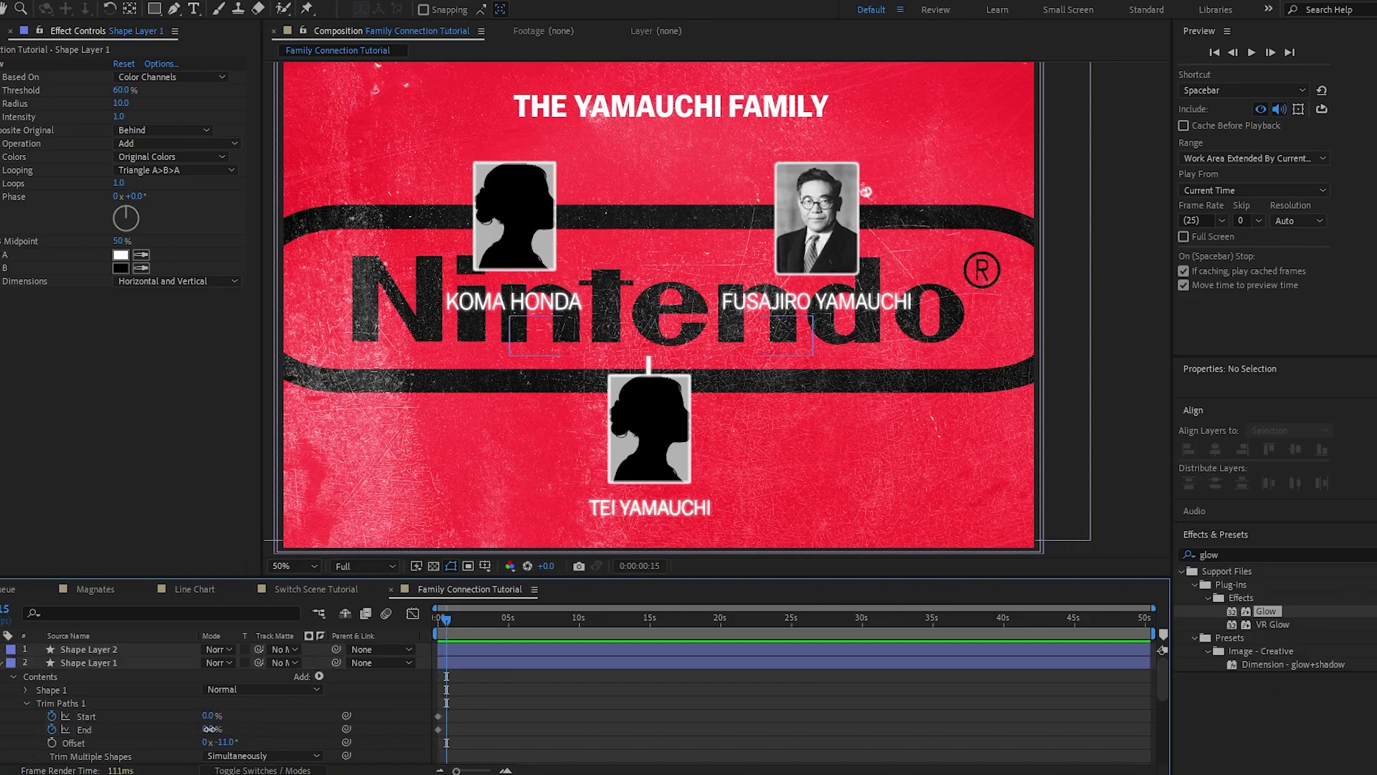
left_click_drag(209, 729, 283, 741)
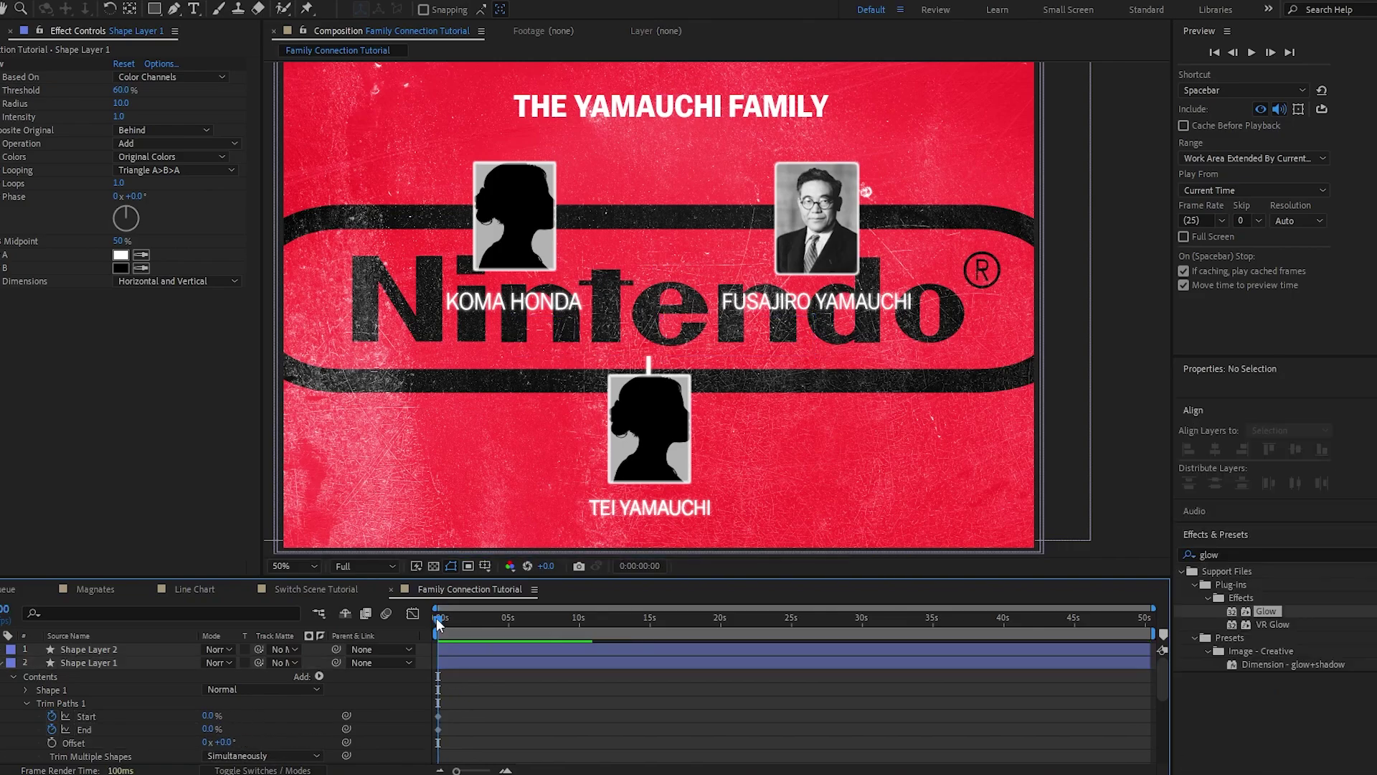
At 0:00:01:07, adjust the connector's trim to Start 54%, End 63% and Offset -199°
left_click_drag(438, 622, 455, 621)
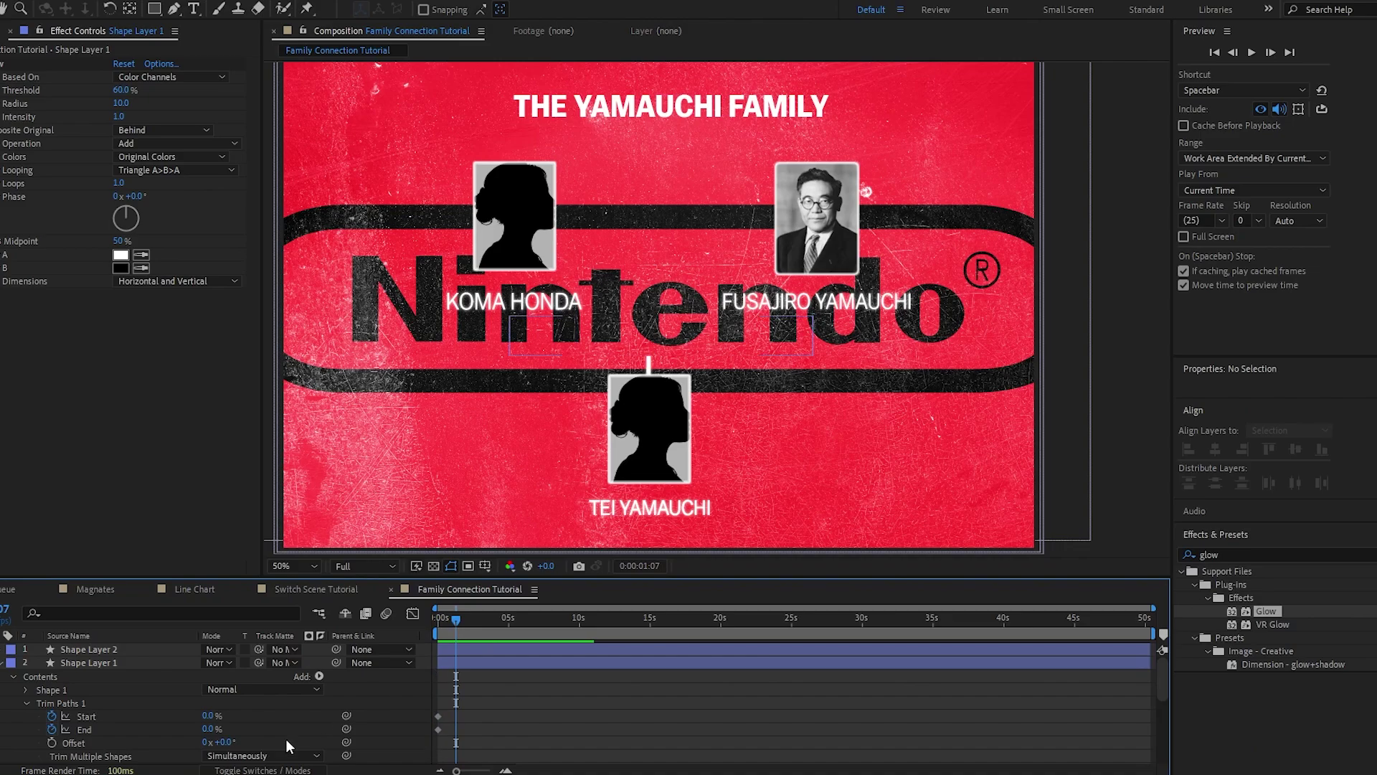
left_click_drag(209, 729, 337, 717)
left_click_drag(222, 729, 270, 729)
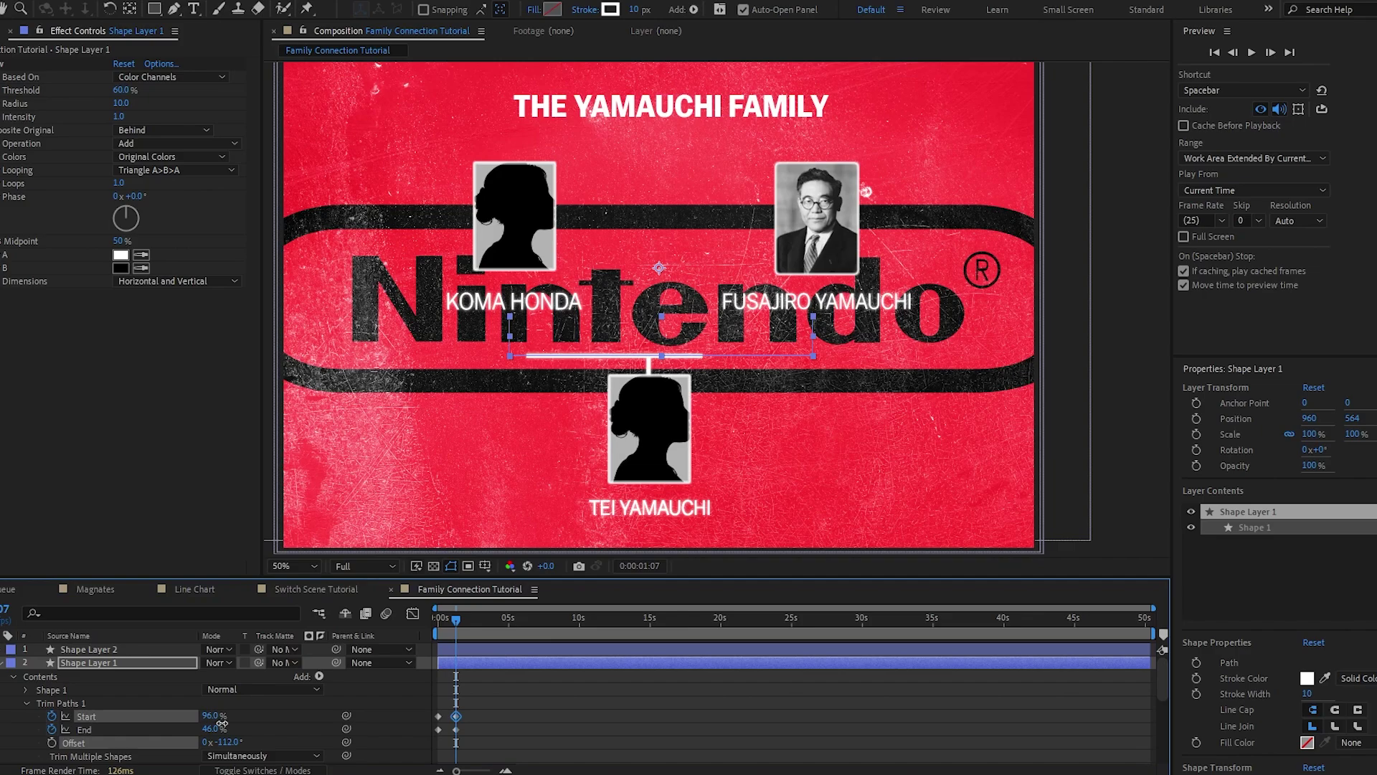
left_click_drag(222, 723, 192, 747)
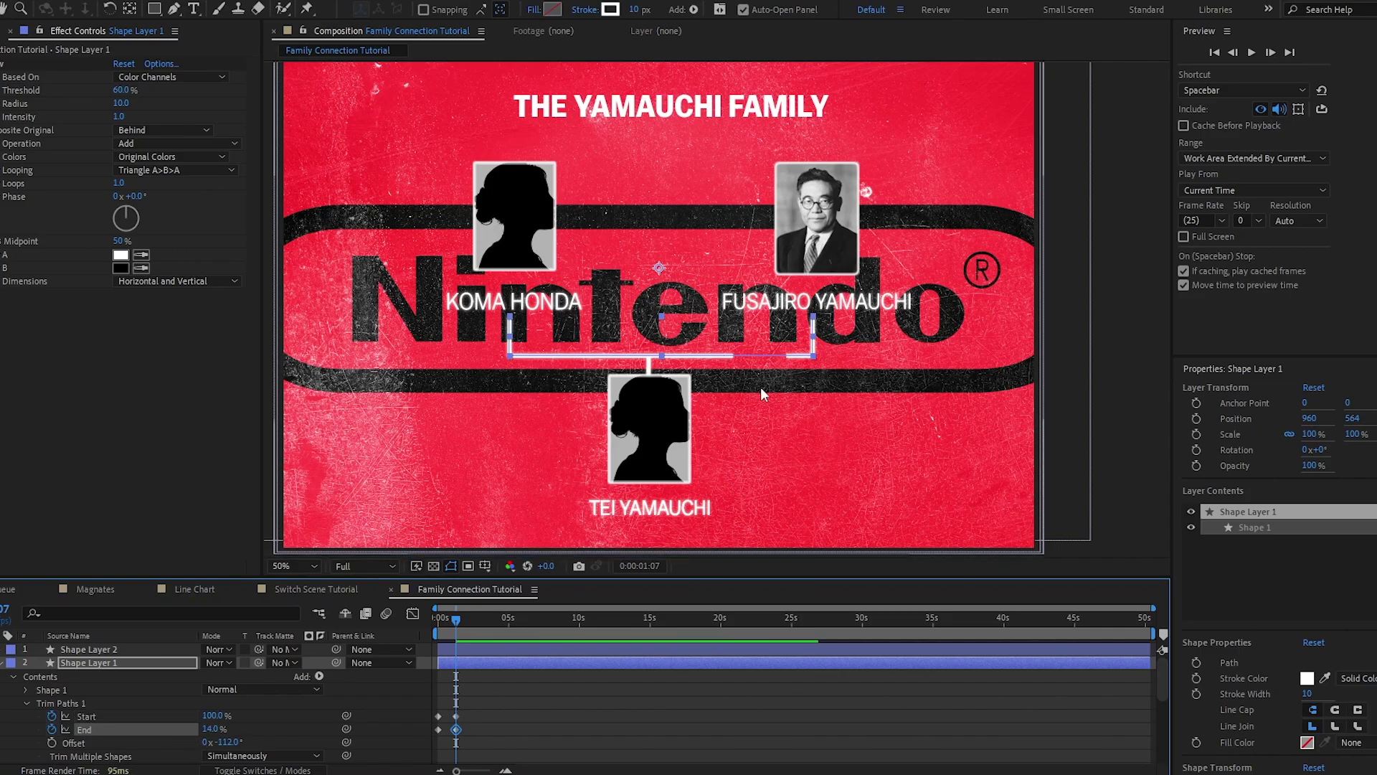
left_click_drag(229, 742, 161, 764)
mouse_move(214, 728)
left_mouse_down()
mouse_move(255, 724)
mouse_move(202, 729)
left_mouse_up()
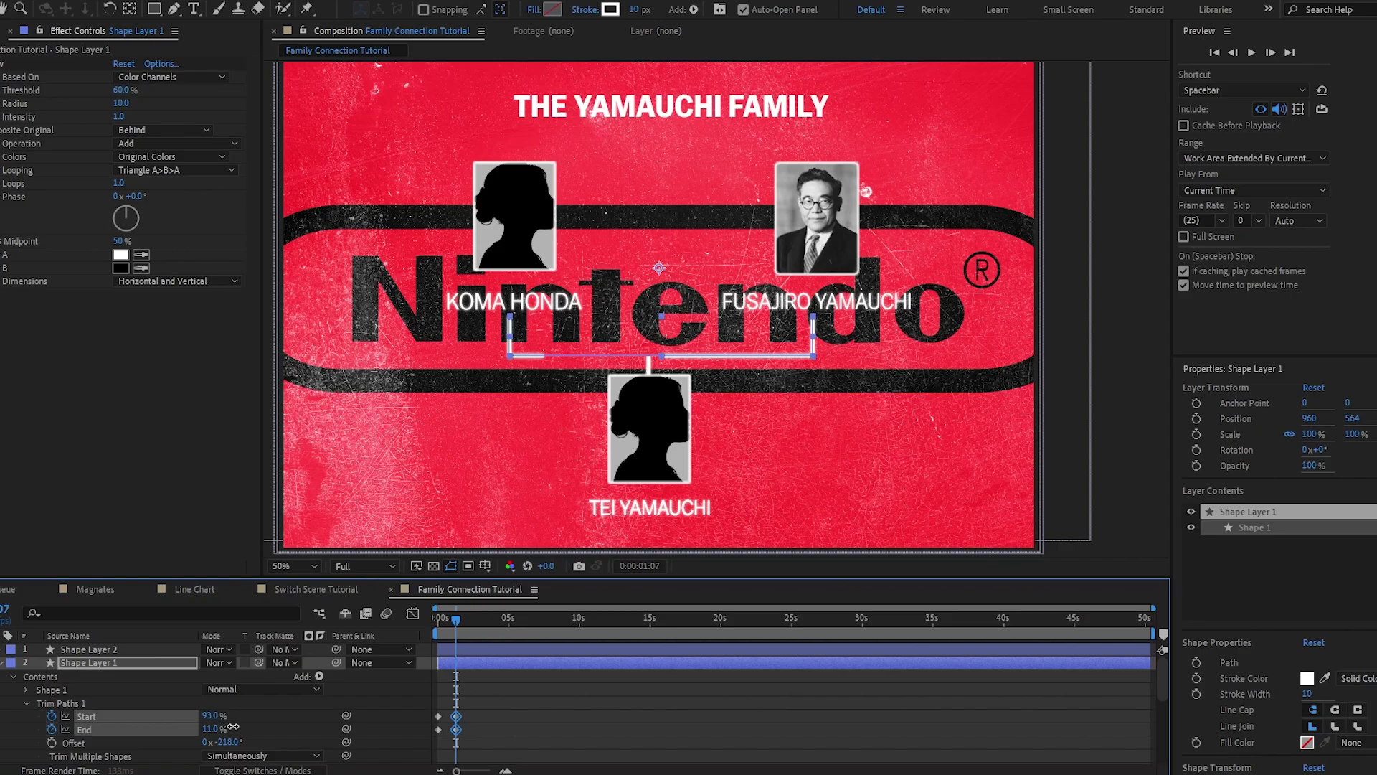
left_click(214, 728)
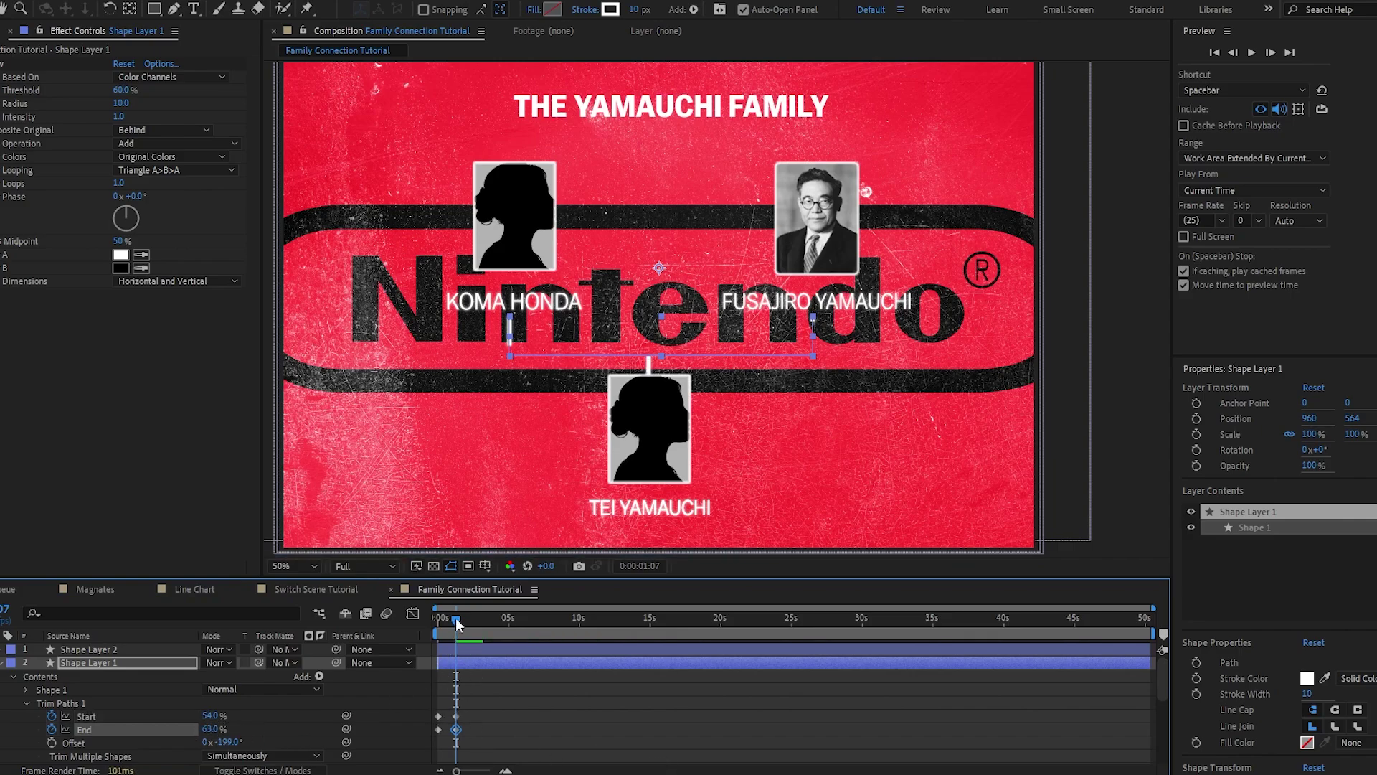
Put the 54% Start and 63% End values on the first frame and key Start 100% and End 0% at 0:00:01:09
left_click_drag(456, 621, 435, 622)
left_click(452, 683)
mouse_move(442, 696)
left_mouse_down()
mouse_move(434, 743)
mouse_move(480, 716)
left_mouse_up()
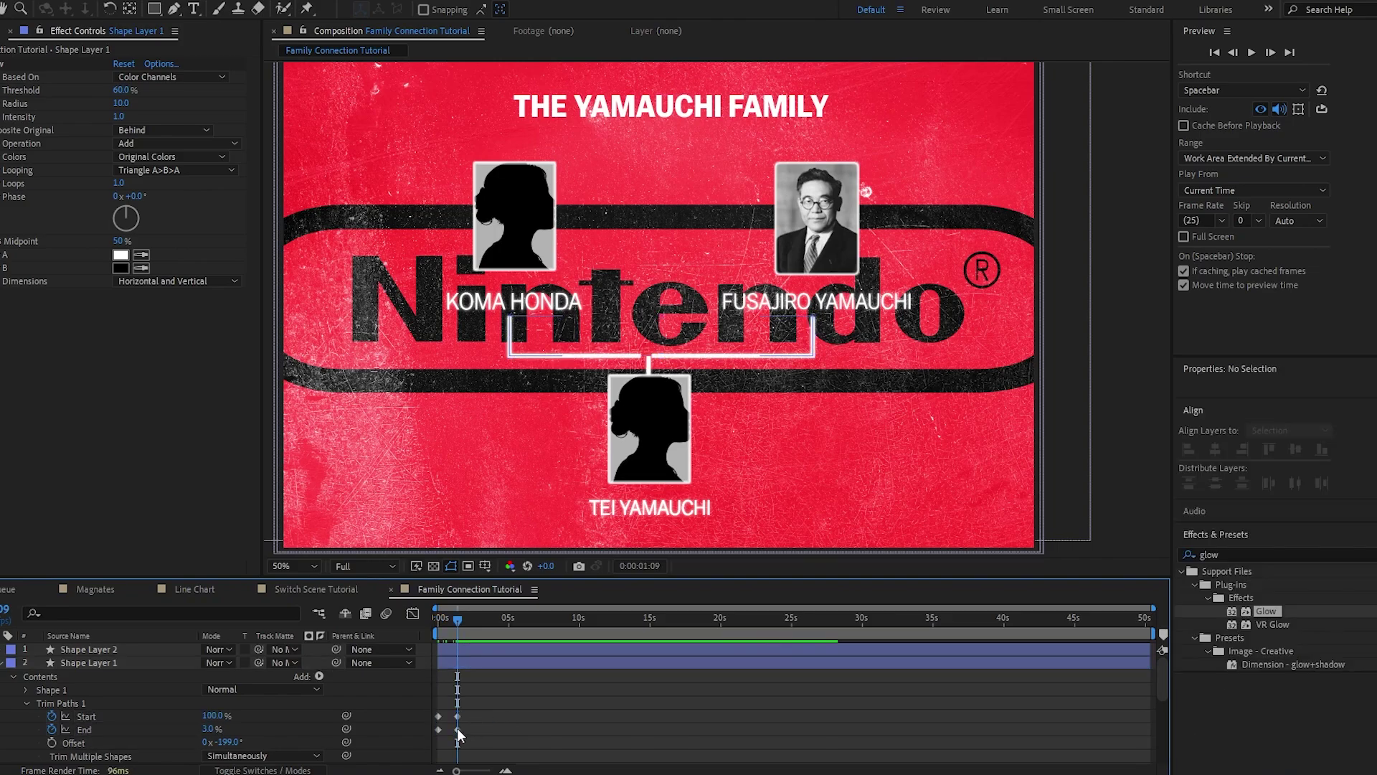
left_click(458, 729)
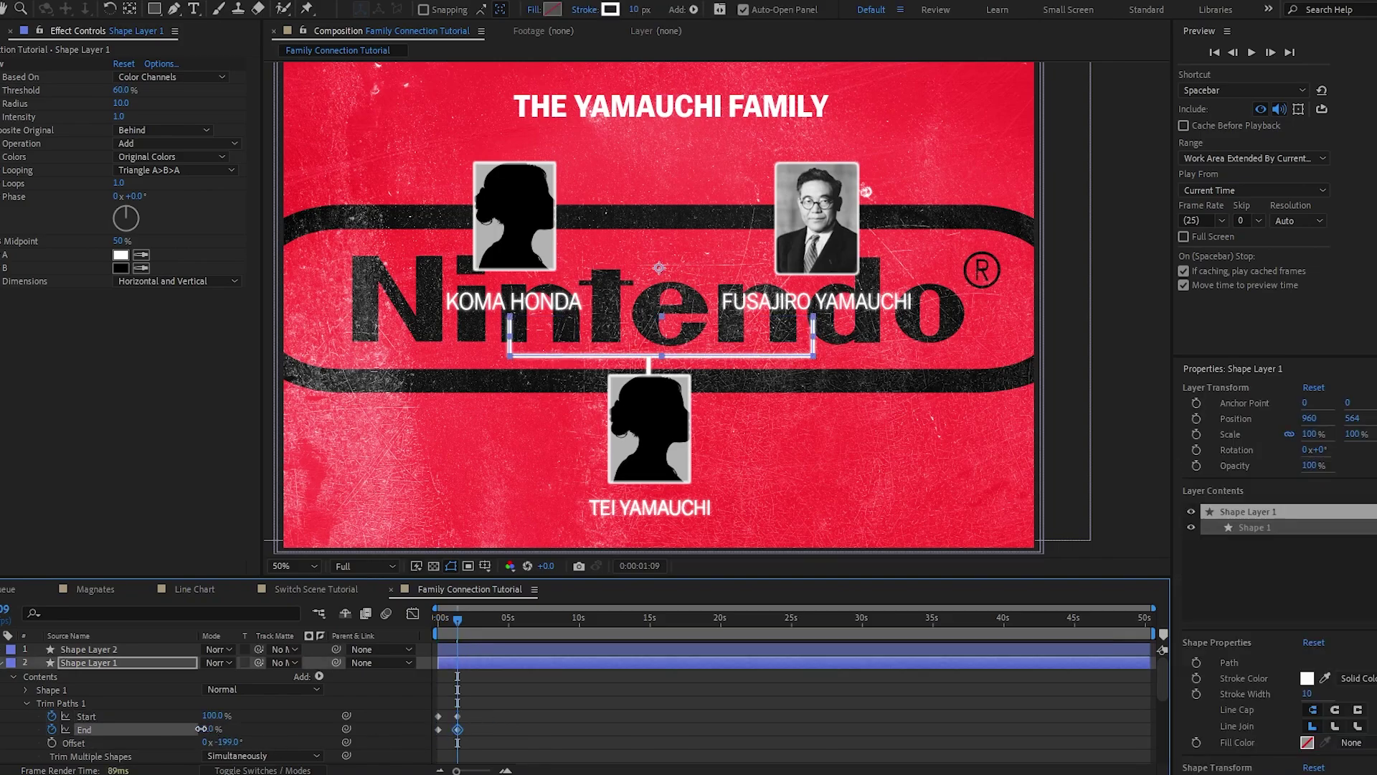
Apply Easy Ease to all four Start and End trim keyframes and preview the connector animation
left_click(523, 678)
key("Home")
left_click_drag(468, 743, 430, 710)
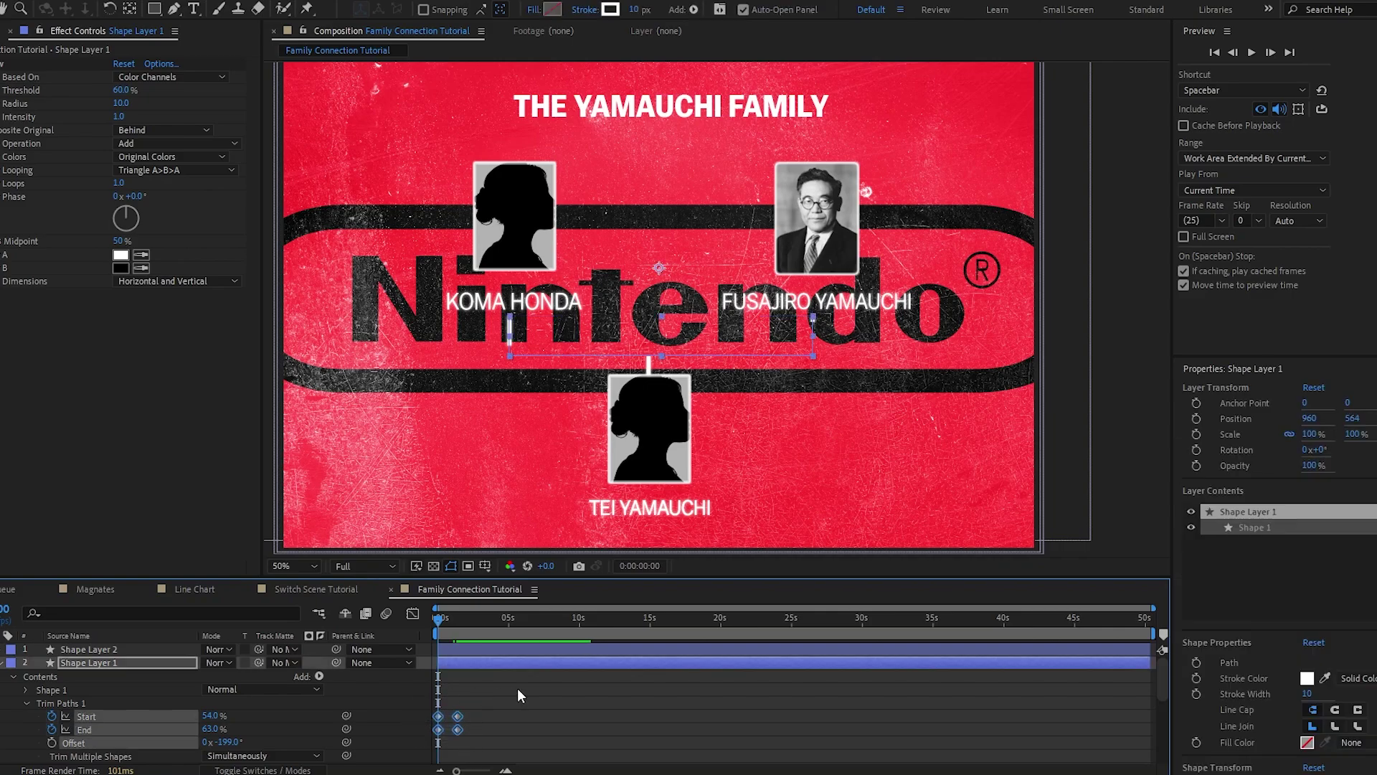
key("F9")
key("space")
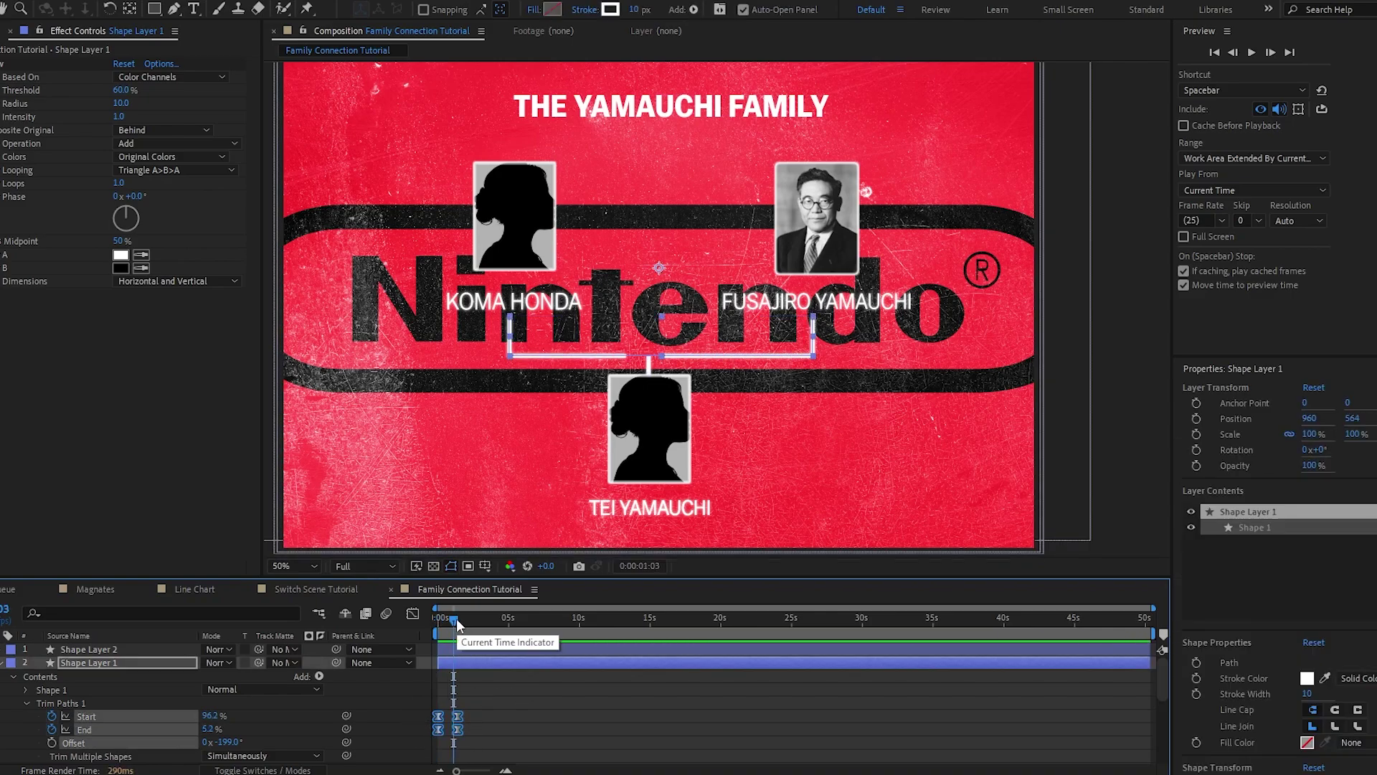
Set the trim Offset to -192° and the first-frame End to 53%, and delay the connector's layer by about 17 frames
left_click_drag(227, 742, 233, 743)
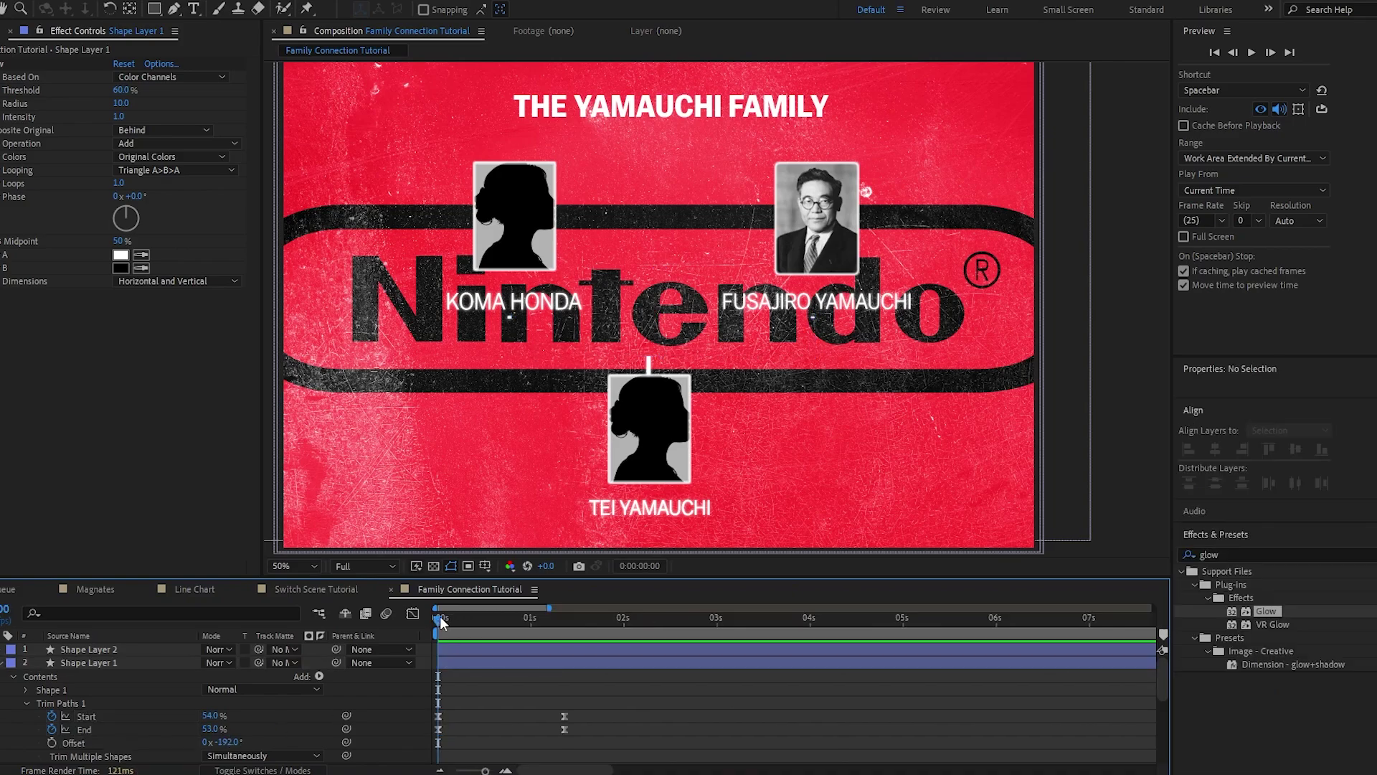
key("space")
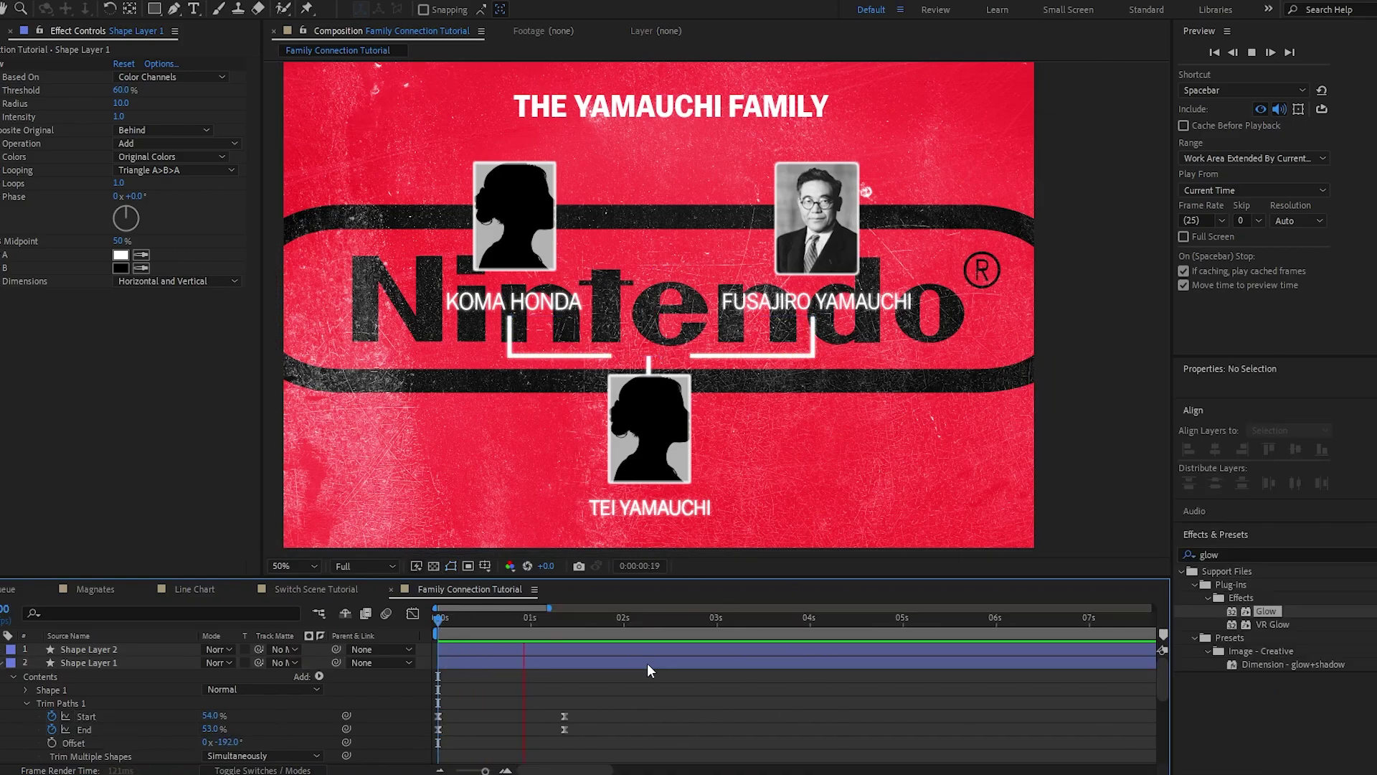
key("space")
left_click_drag(473, 660, 536, 663)
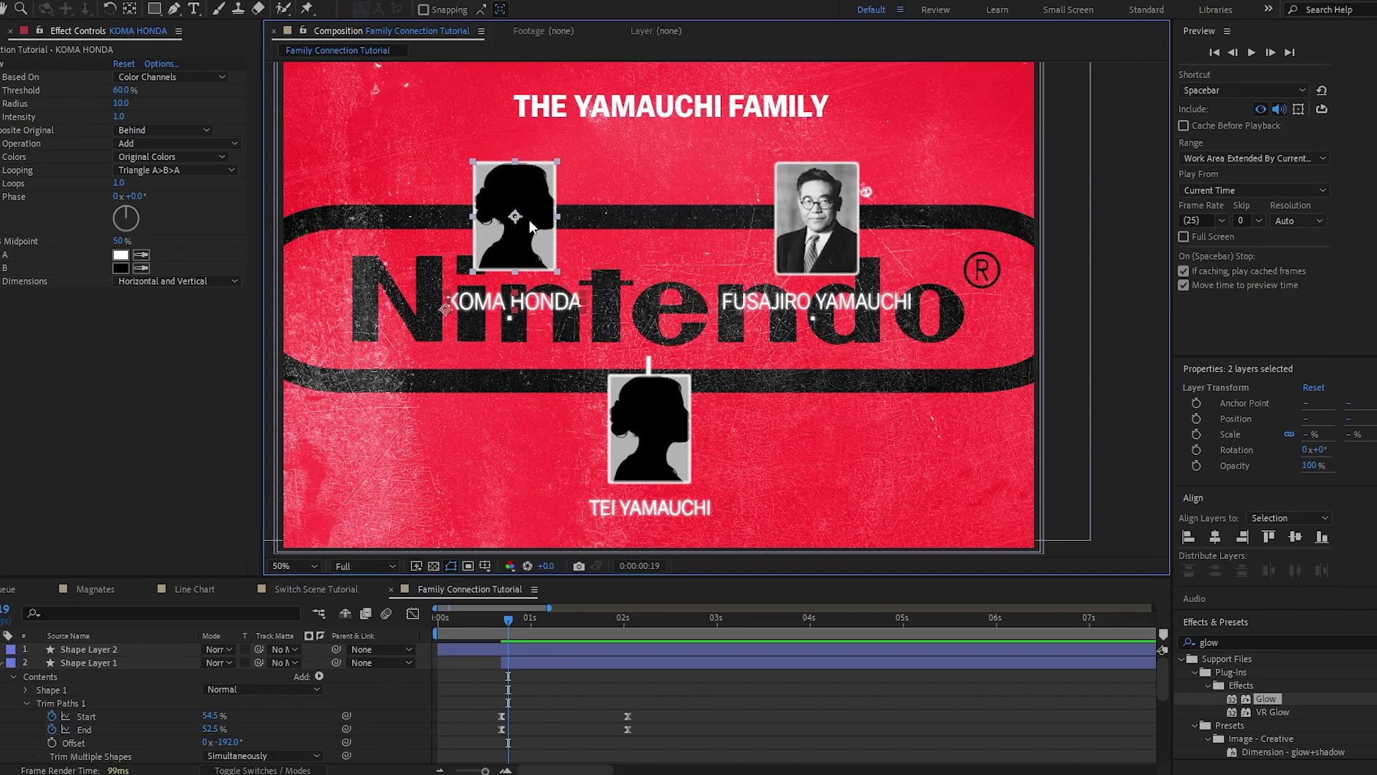
Pre-compose the KOMA HONDA portrait and label with all attributes moved, and rename the resulting layer KOMA HONDA
key("ctrl+shift+c")
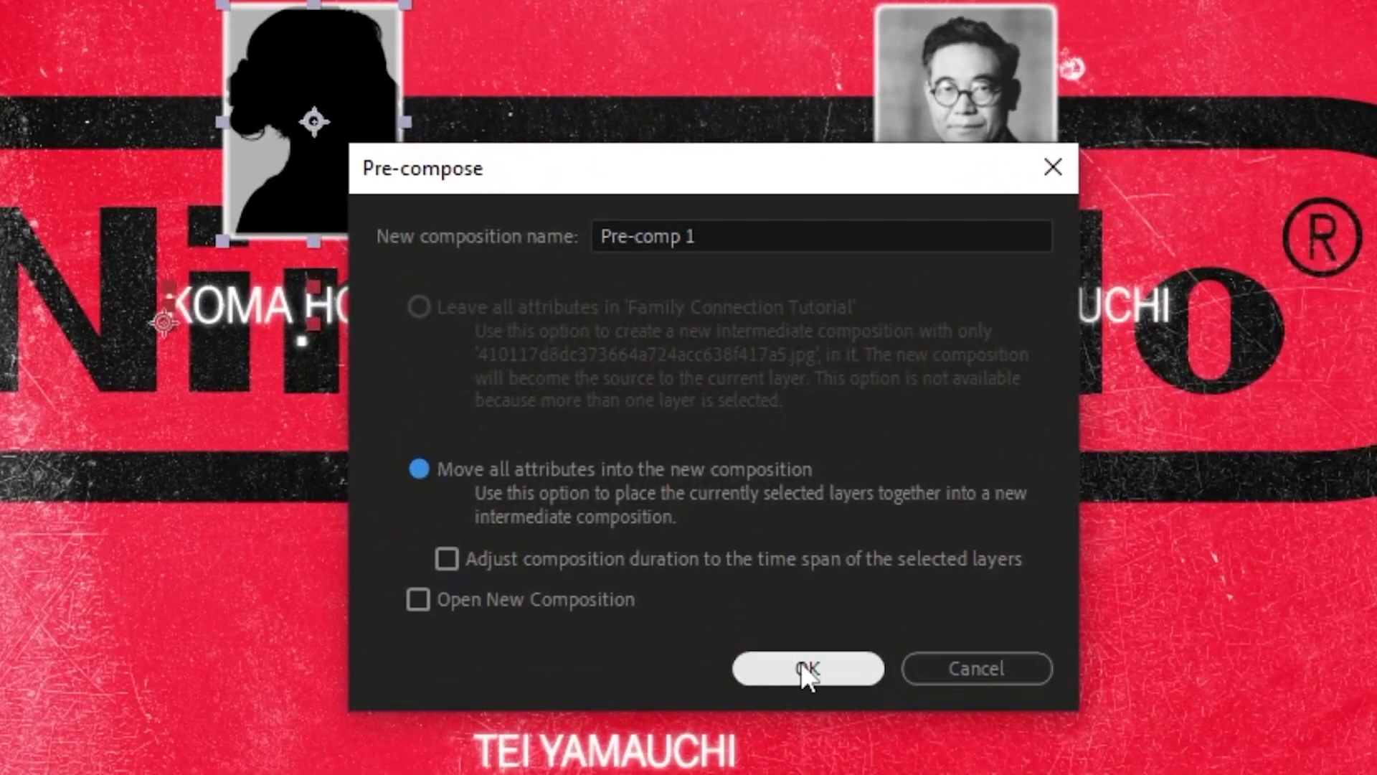
left_click(804, 669)
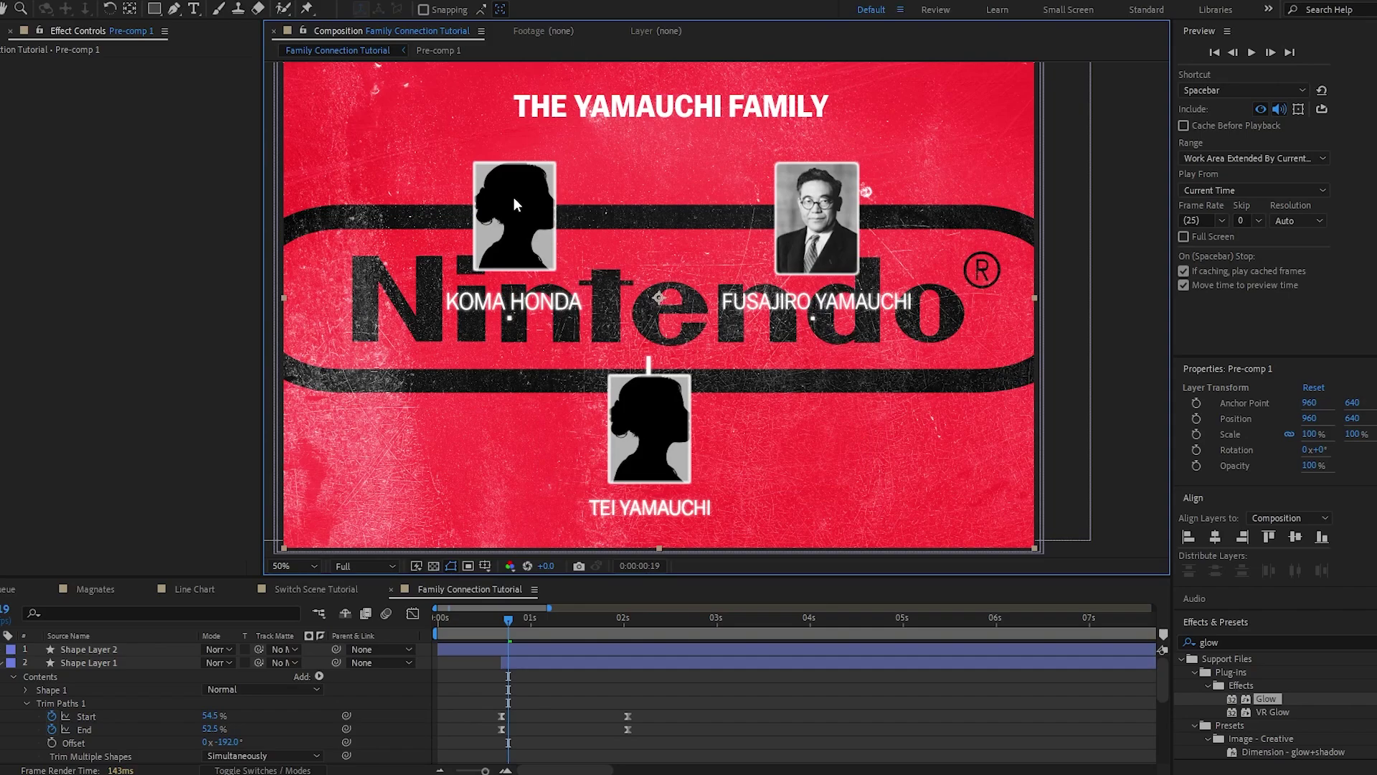
right_click(84, 699)
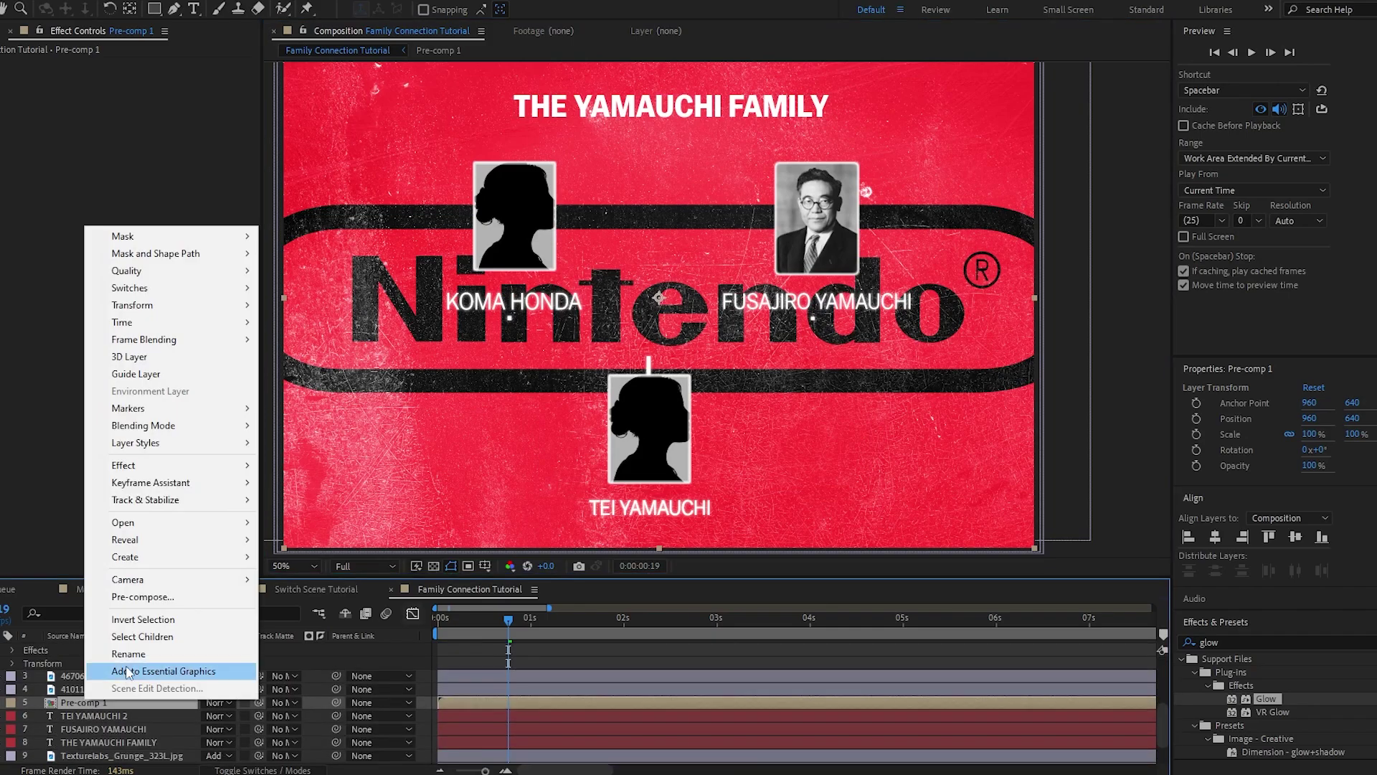
left_click(132, 654)
type("KOMA HONDA")
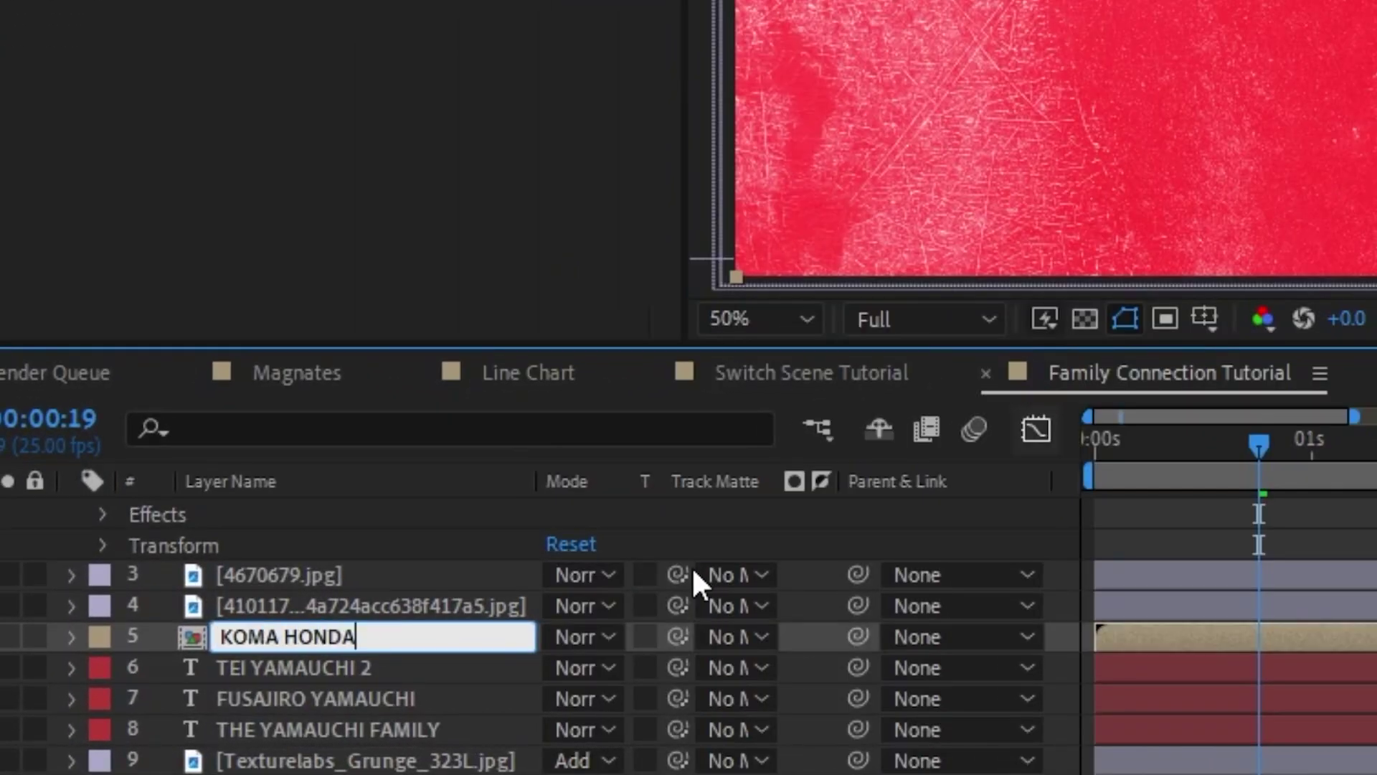
key("Return")
Keyframe the KOMA HONDA layer's position from 1734, 640 at the first frame to 960, 640 about 8 frames in
key("alt+shift+p")
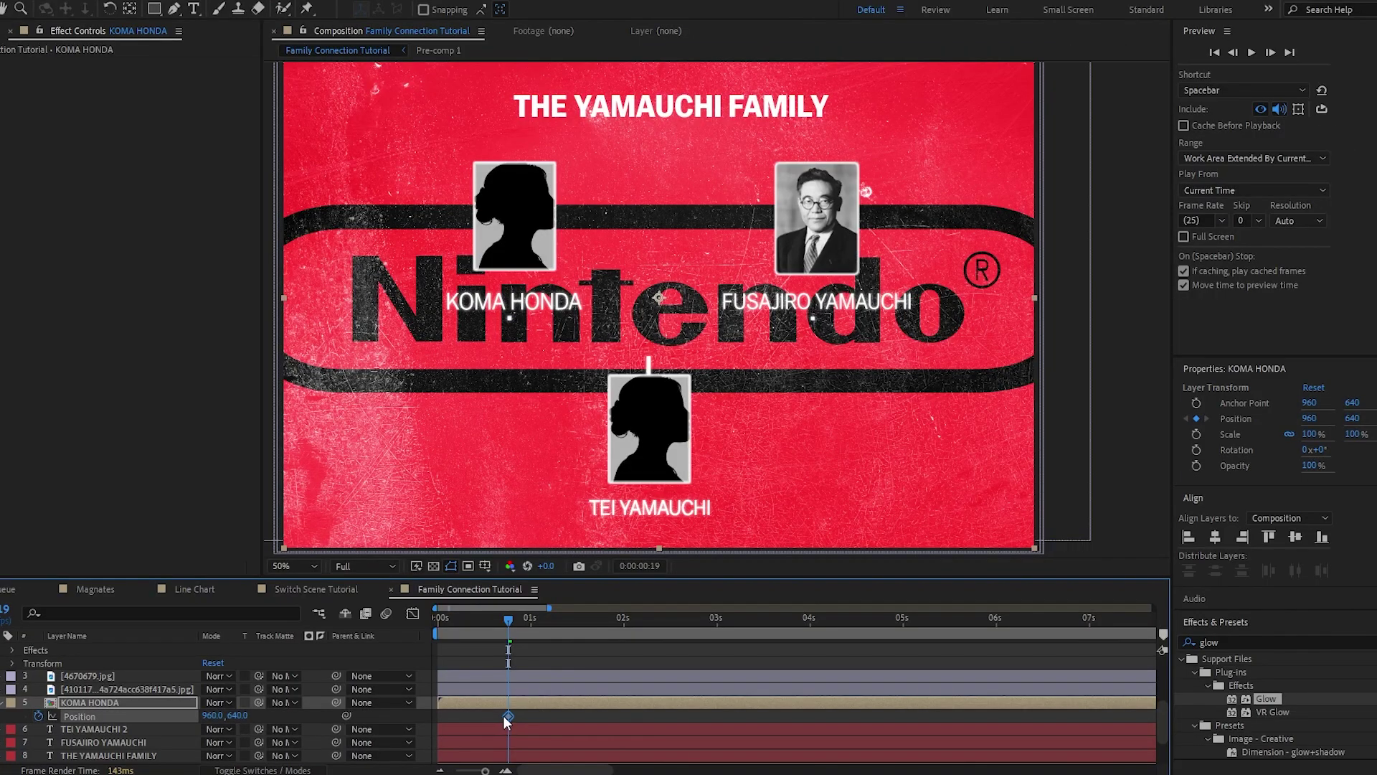
left_click_drag(452, 719, 445, 722)
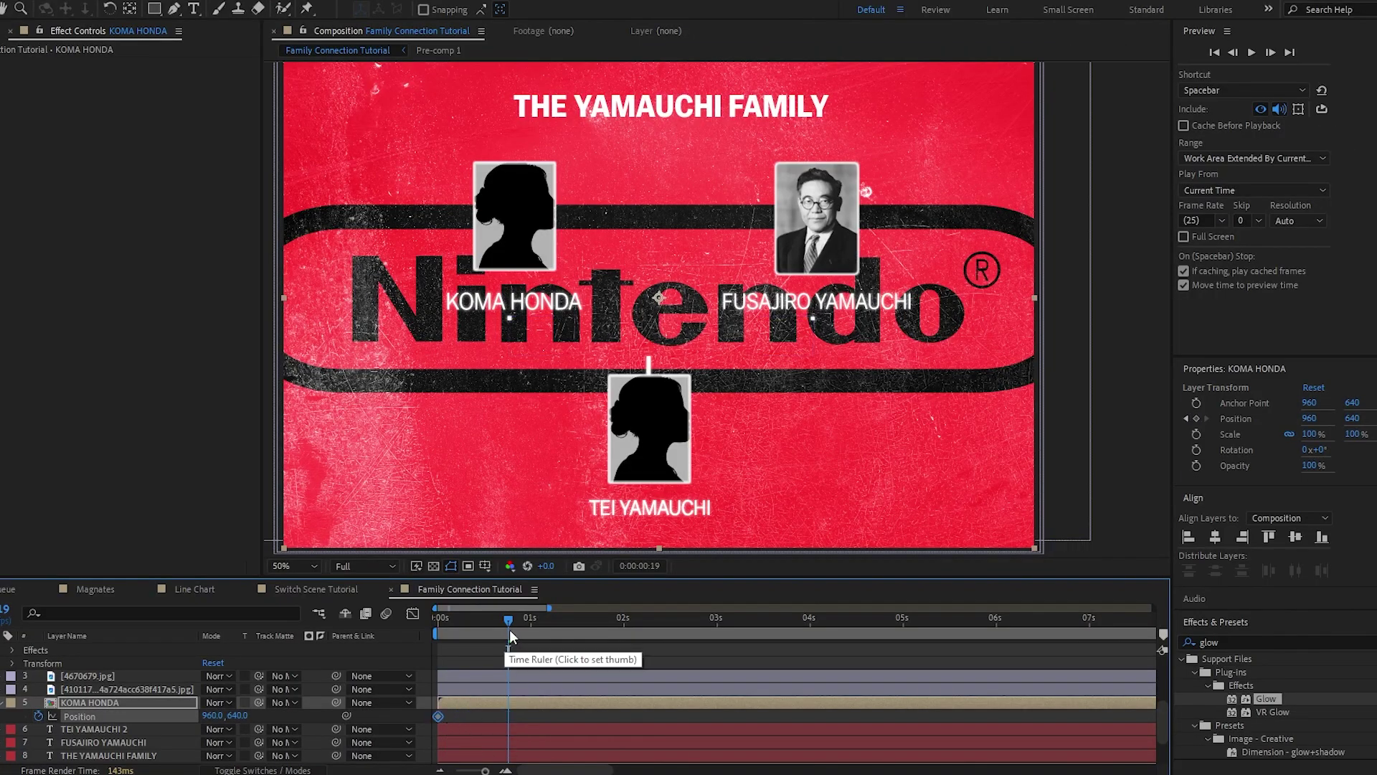
left_click_drag(509, 630, 443, 646)
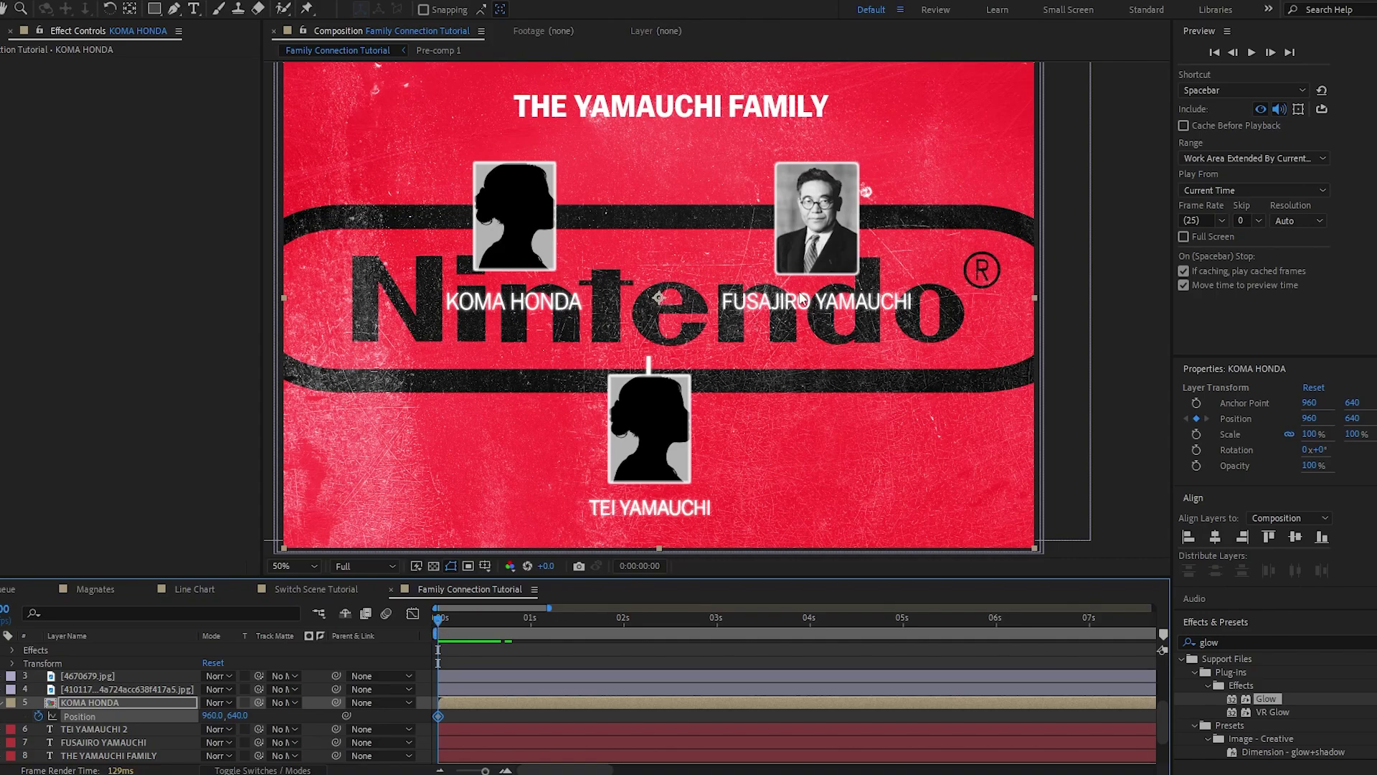
left_click_drag(440, 714, 465, 714)
left_click_drag(500, 230, 804, 251)
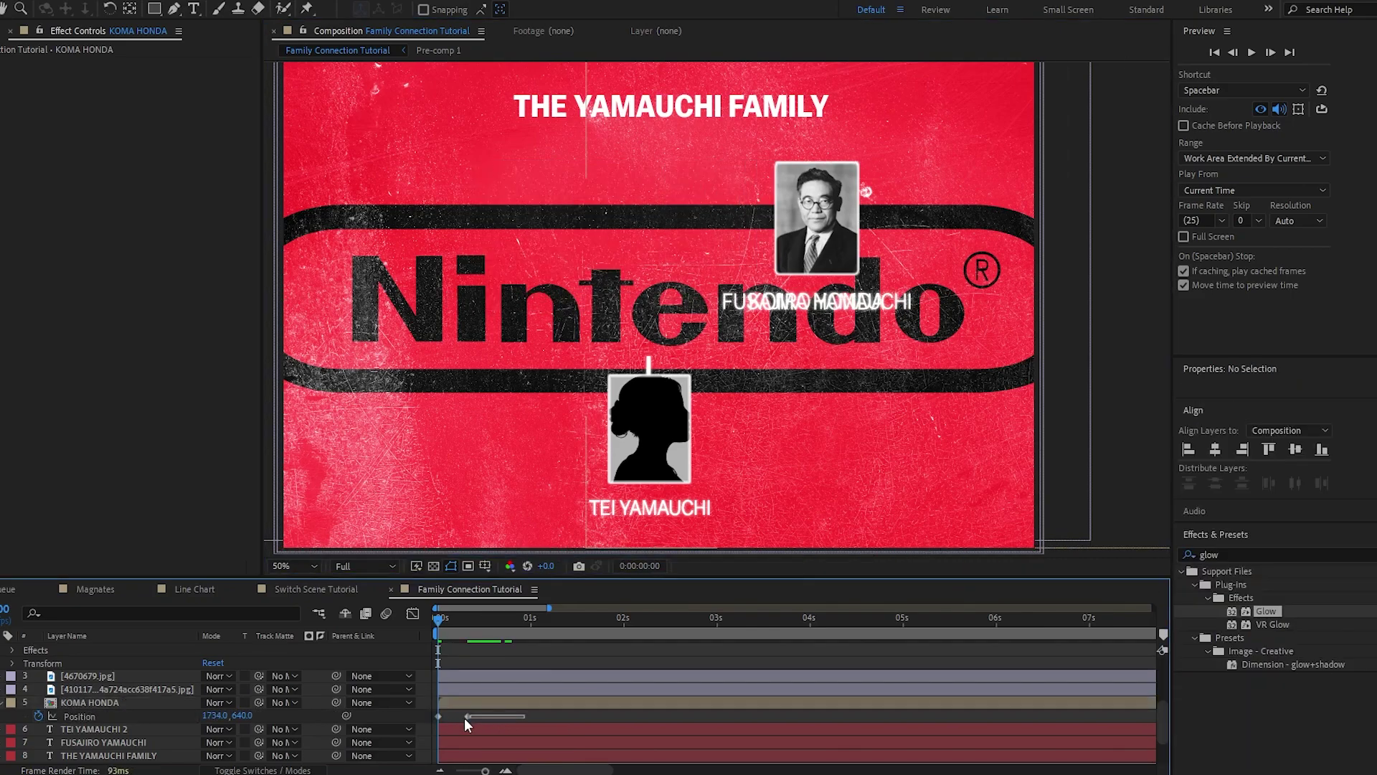
Reshape the KOMA HONDA position speed curve to start fast and slow down gradually, and preview the slide-in
left_click(412, 614)
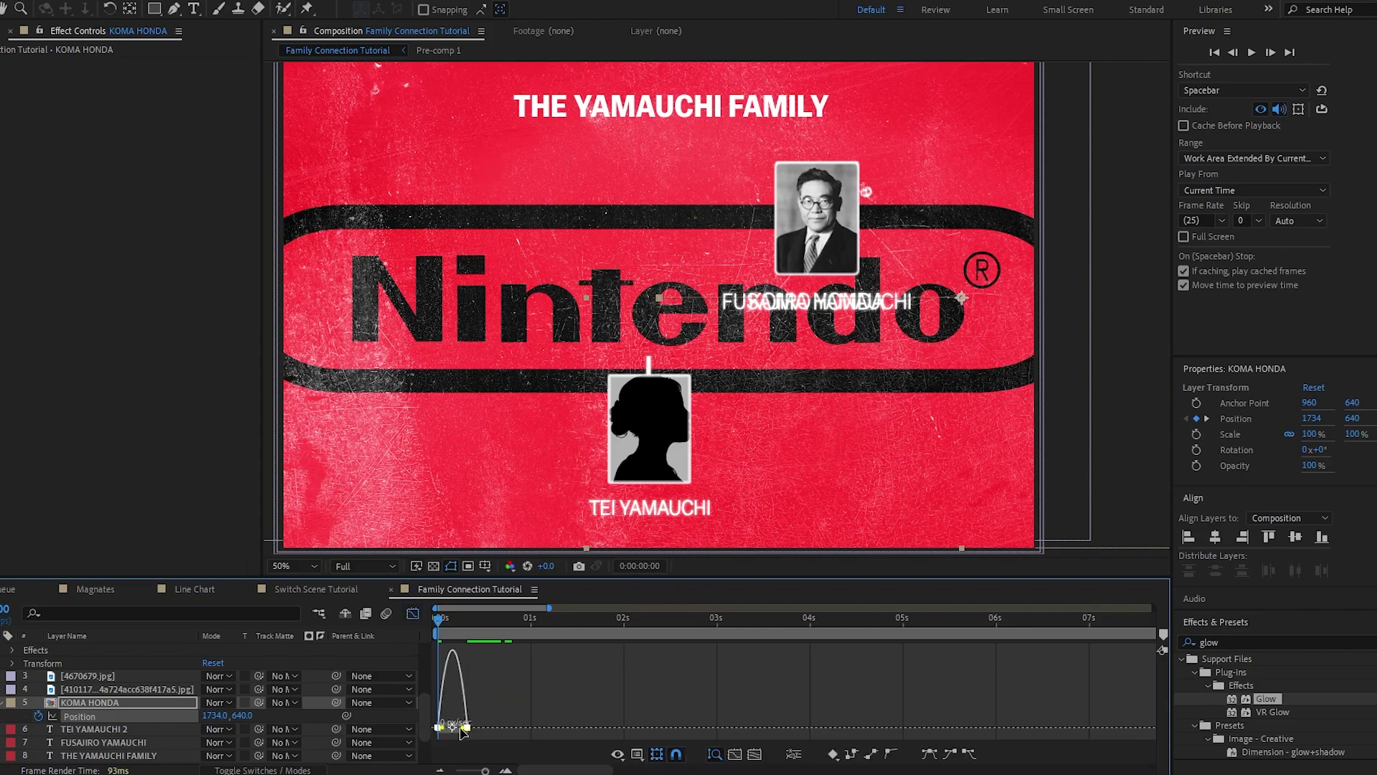
left_click_drag(461, 727, 444, 728)
key("shift+F3")
key("space")
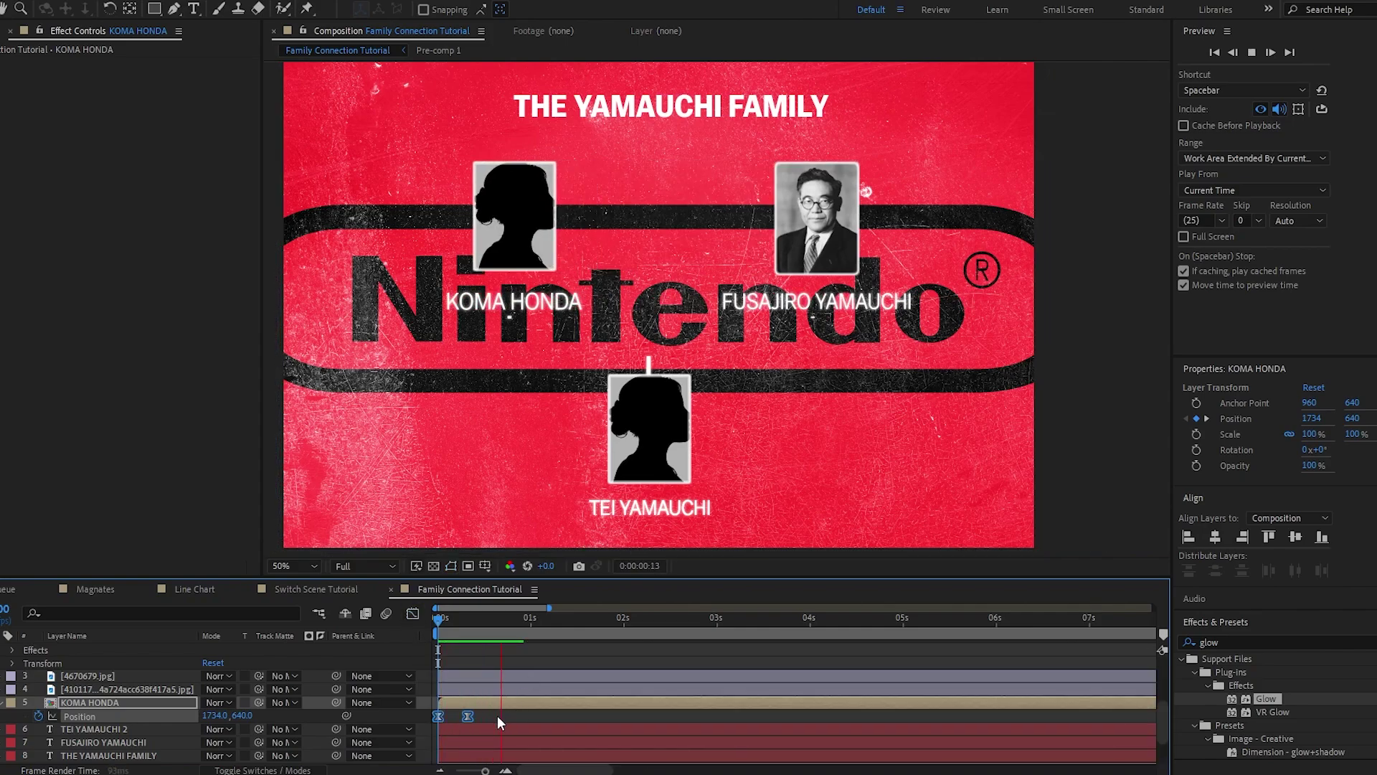
Move the KOMA HONDA layer's end position keyframe to about 2 seconds to slow the slide-in, and preview it
left_click(498, 717)
left_click_drag(541, 716, 635, 716)
key("space")
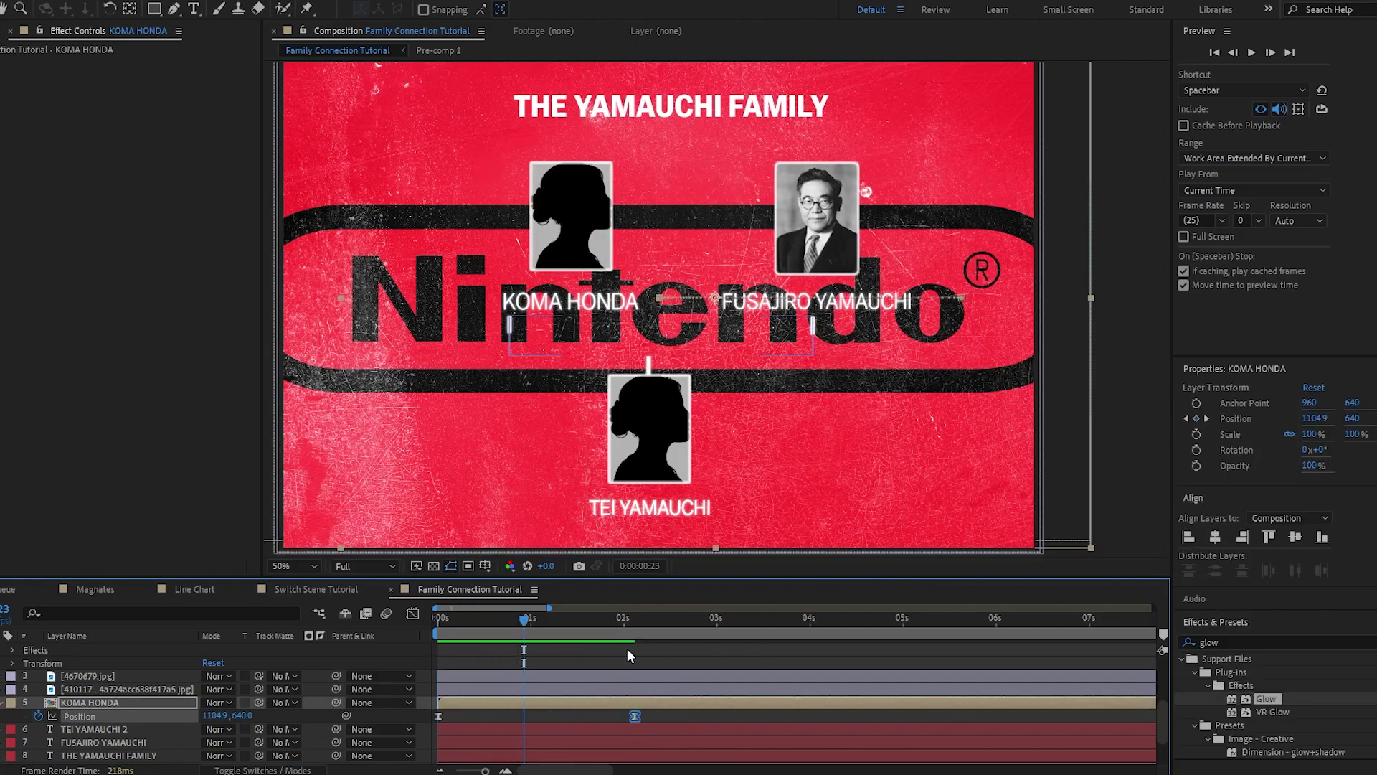
scroll(631, 662, "up", 3)
scroll(594, 689, "up", 3)
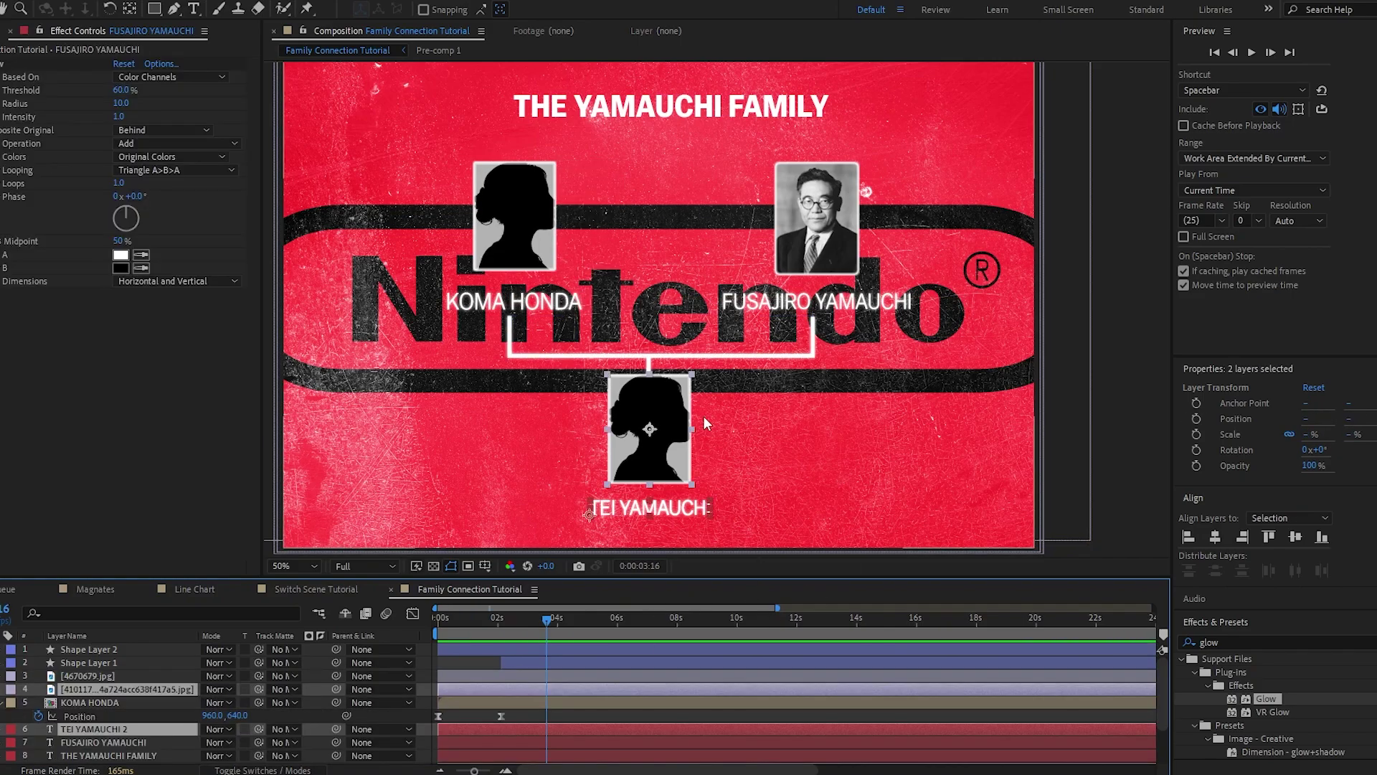
left_click(649, 365)
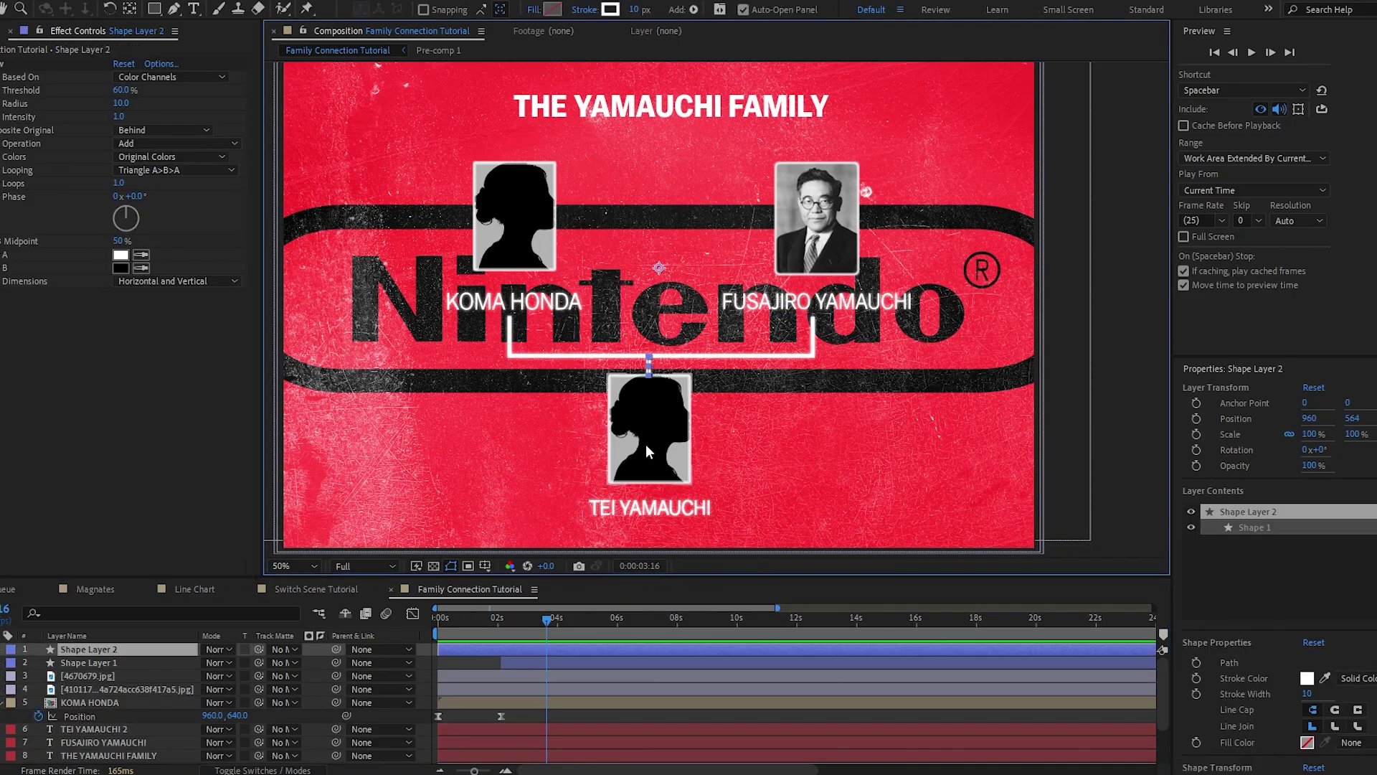
left_click(649, 507, "shift")
key("ctrl+shift+c")
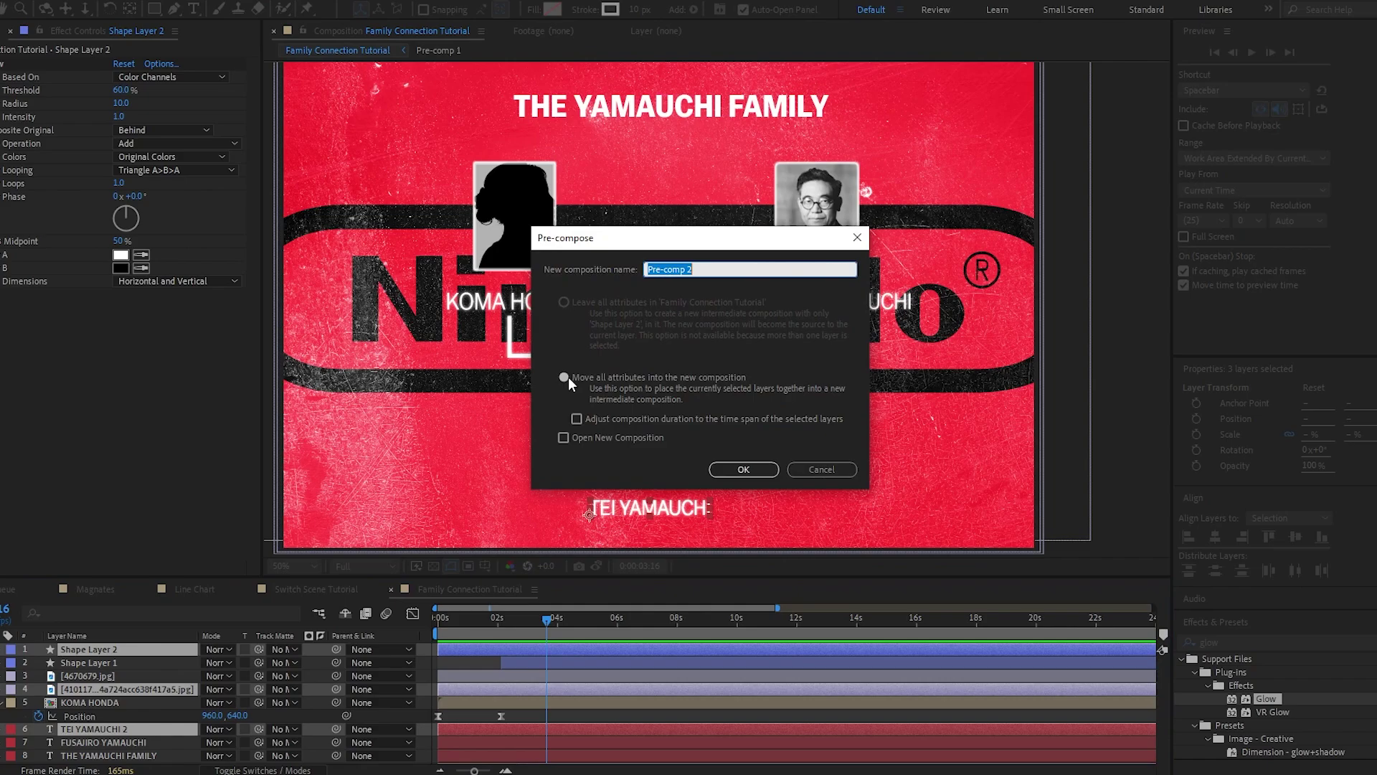
left_click(565, 377)
left_click(735, 272)
type("TEI")
key("Return")
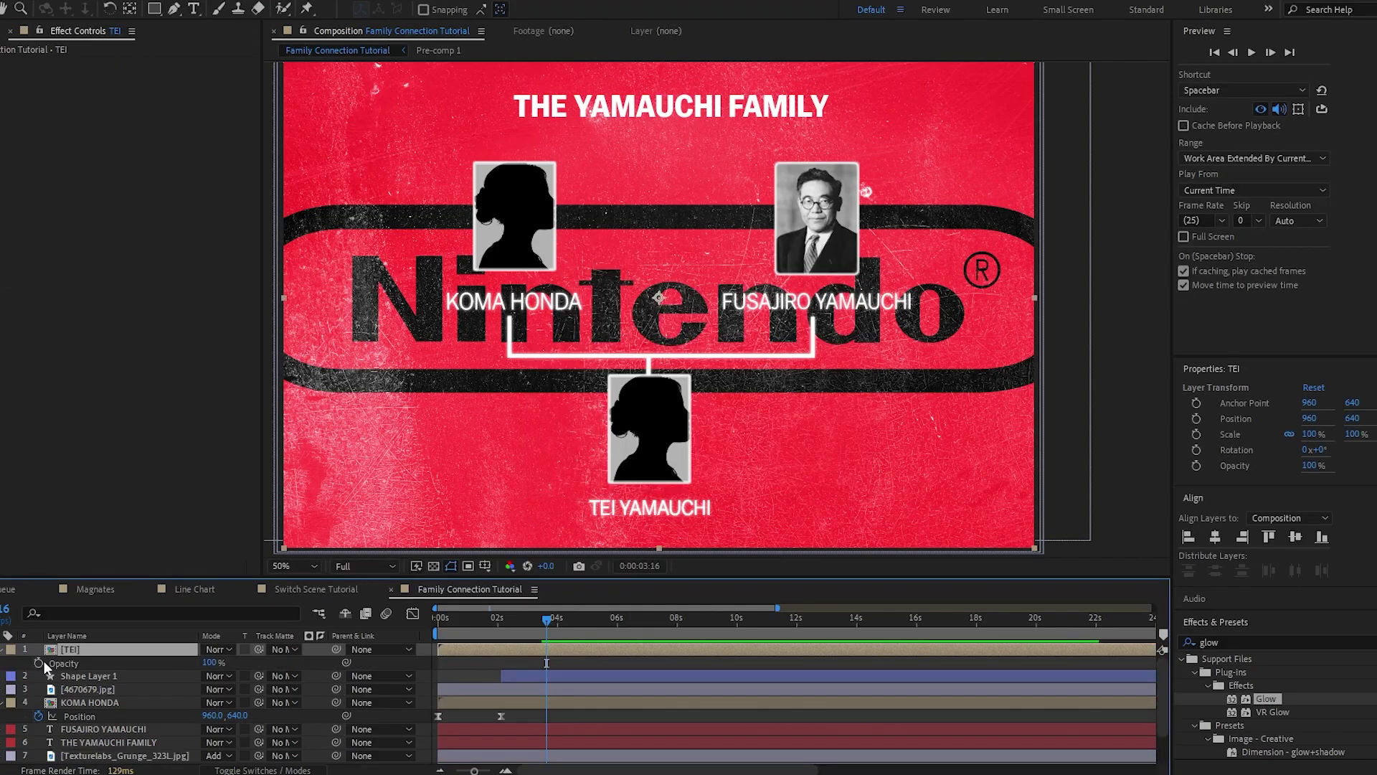
Start the TEI layer at about 2:03 and keyframe its opacity from 0% there to 100% at about 3:14
key("alt+shift+t")
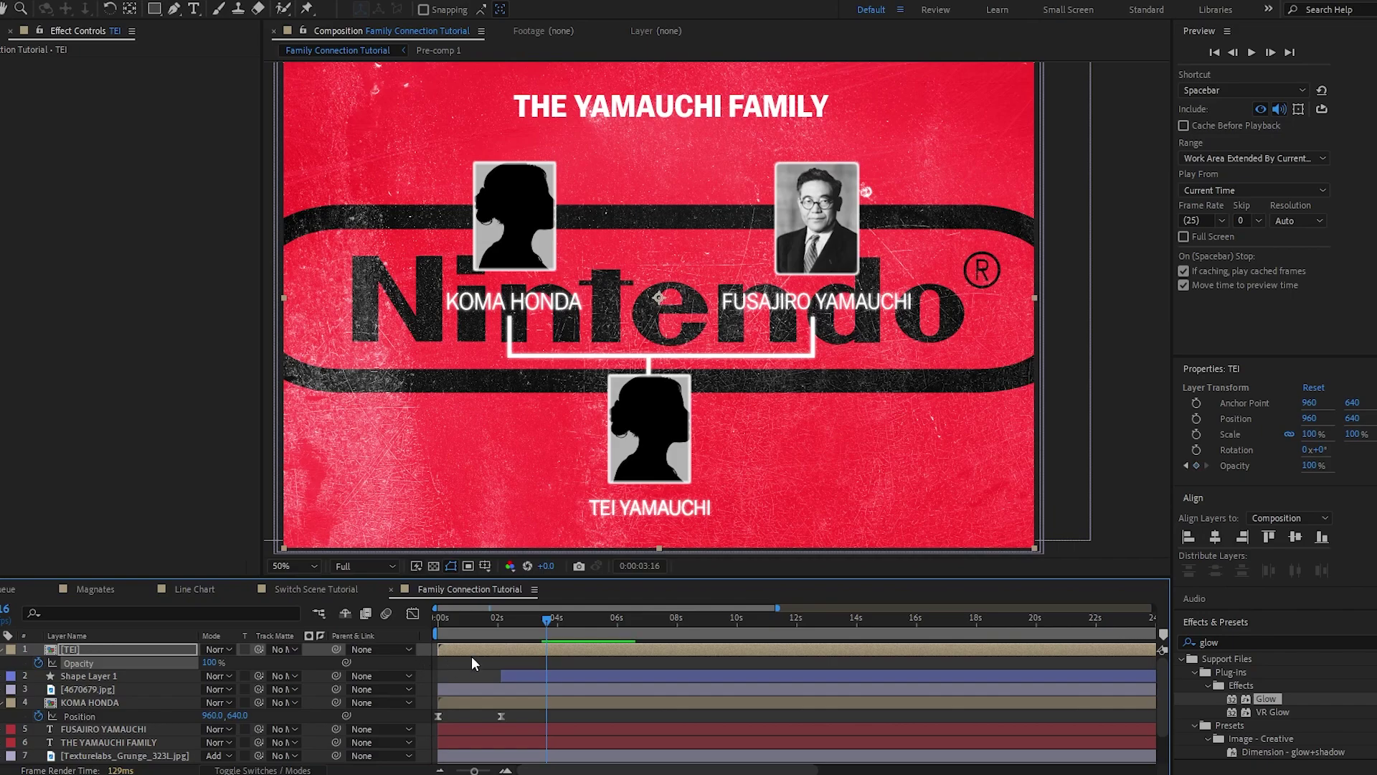
left_click_drag(471, 653, 510, 626)
key("j")
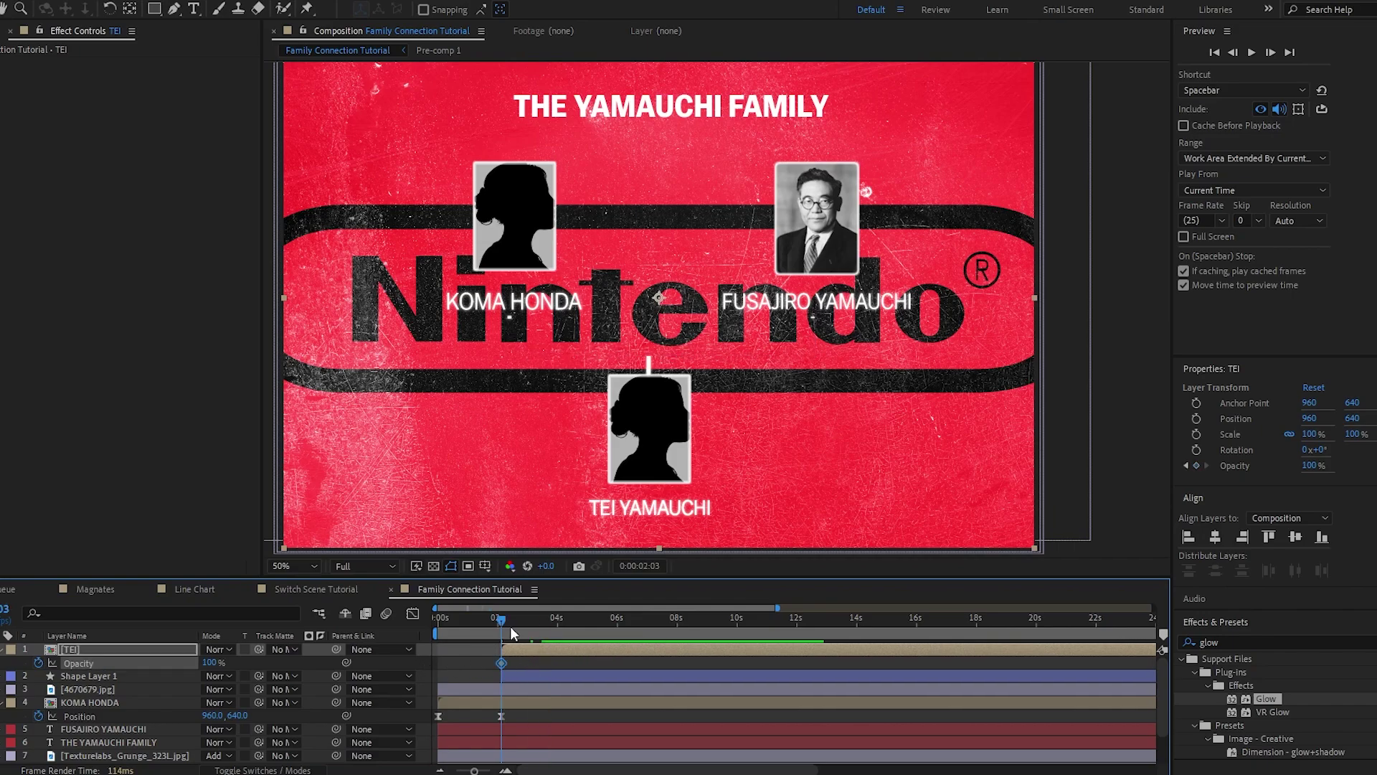
left_click_drag(209, 663, 139, 674)
left_click(470, 657)
left_click_drag(502, 621, 545, 622)
left_click_drag(206, 665, 225, 664)
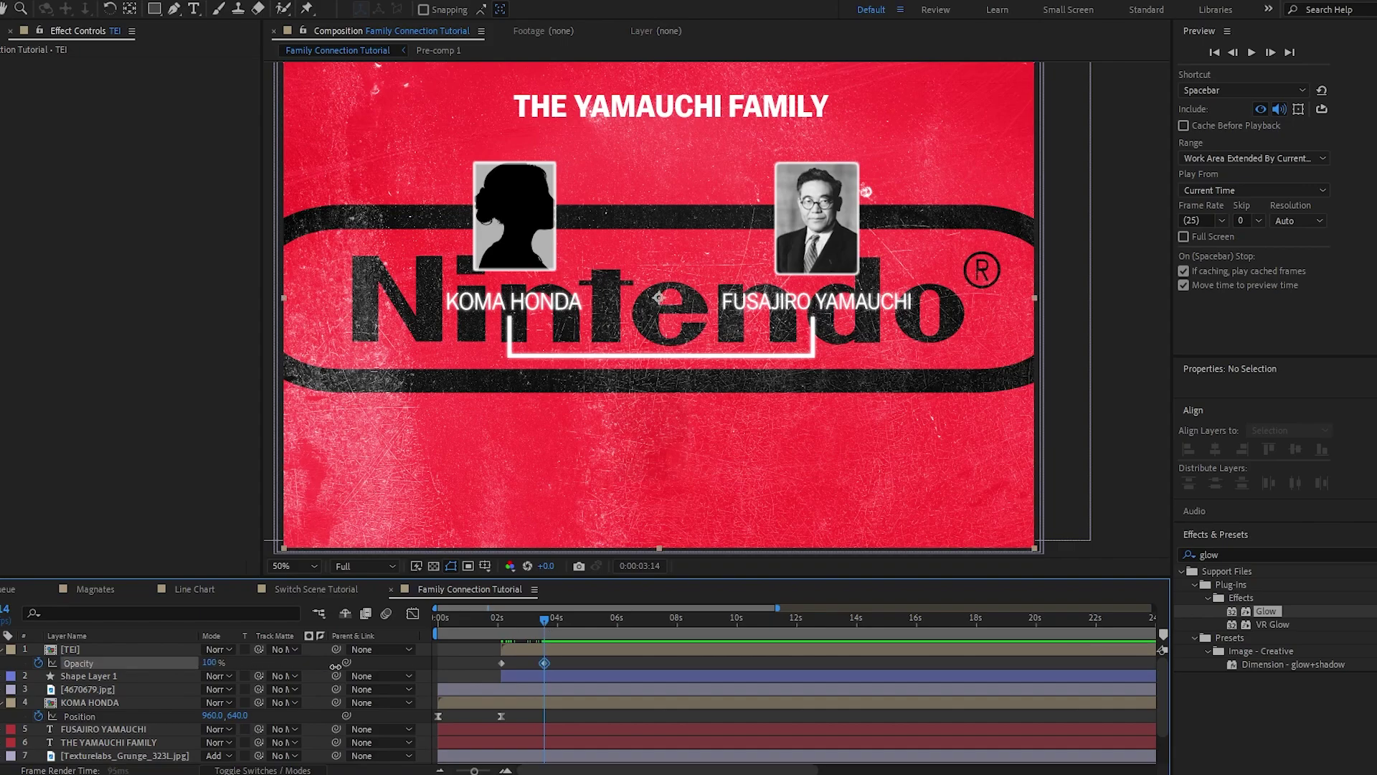
Preview the TEI fade-in and delay the layer so it starts at about 3.5 seconds
key("space")
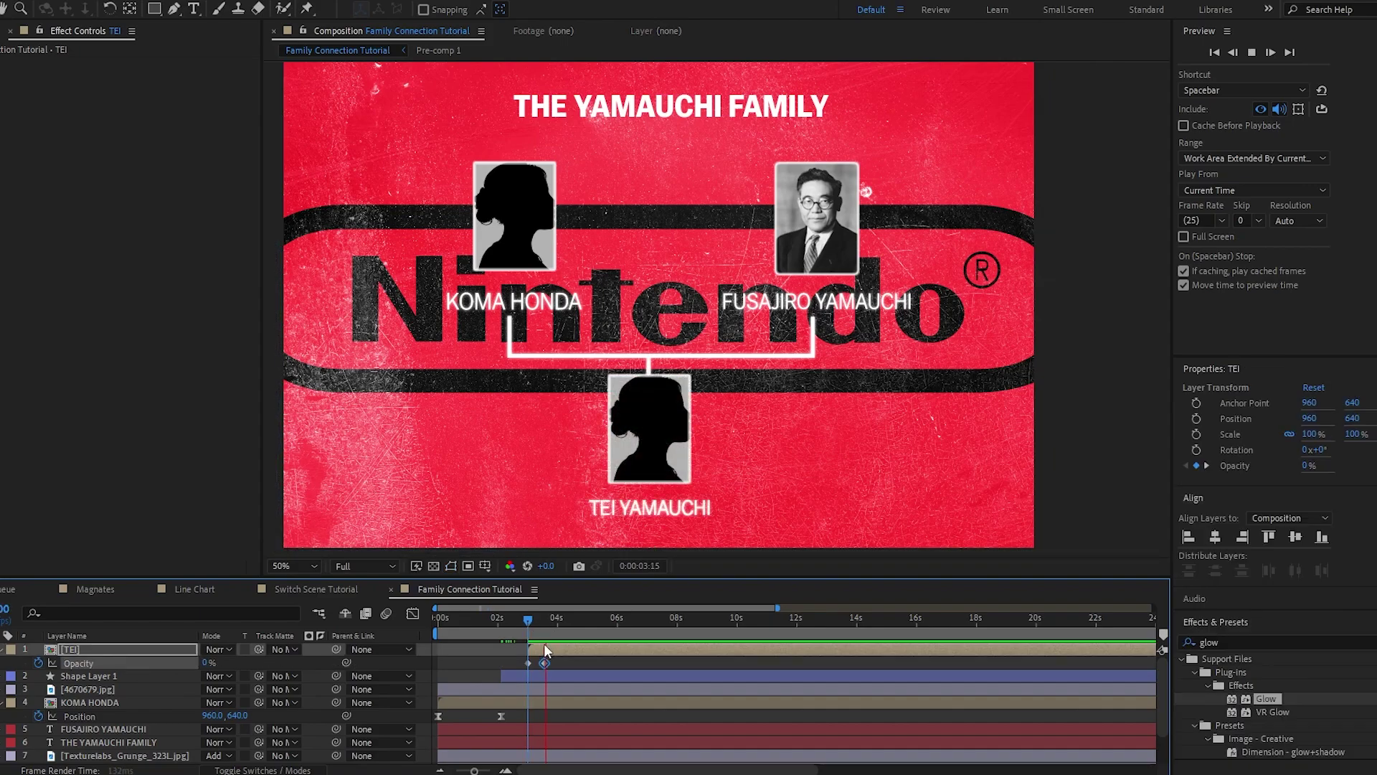
key("space")
left_click(543, 651)
left_click_drag(543, 650, 560, 645)
left_click(552, 621)
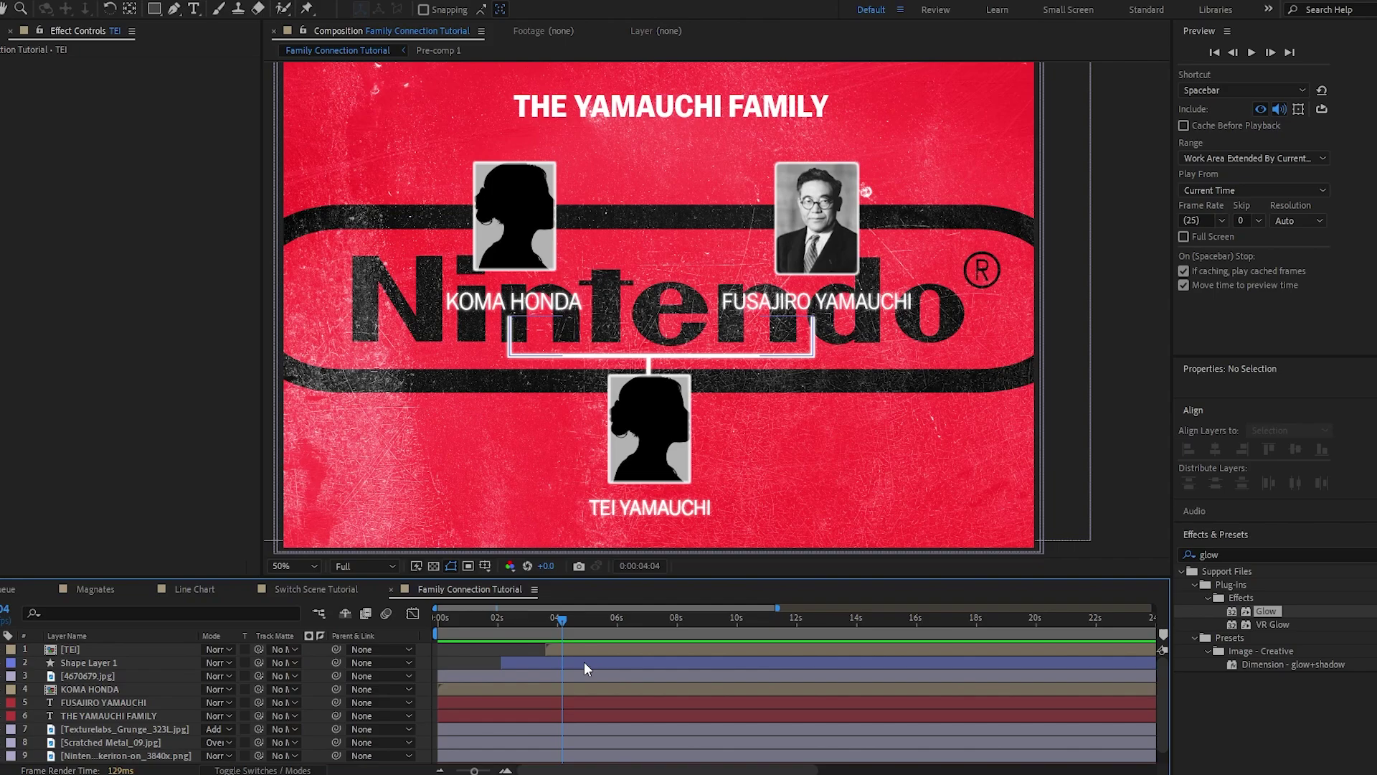
Pre-compose all layers of the composition into one named Family Tree, moving all attributes
left_click(132, 649)
scroll(137, 690, "down", 1)
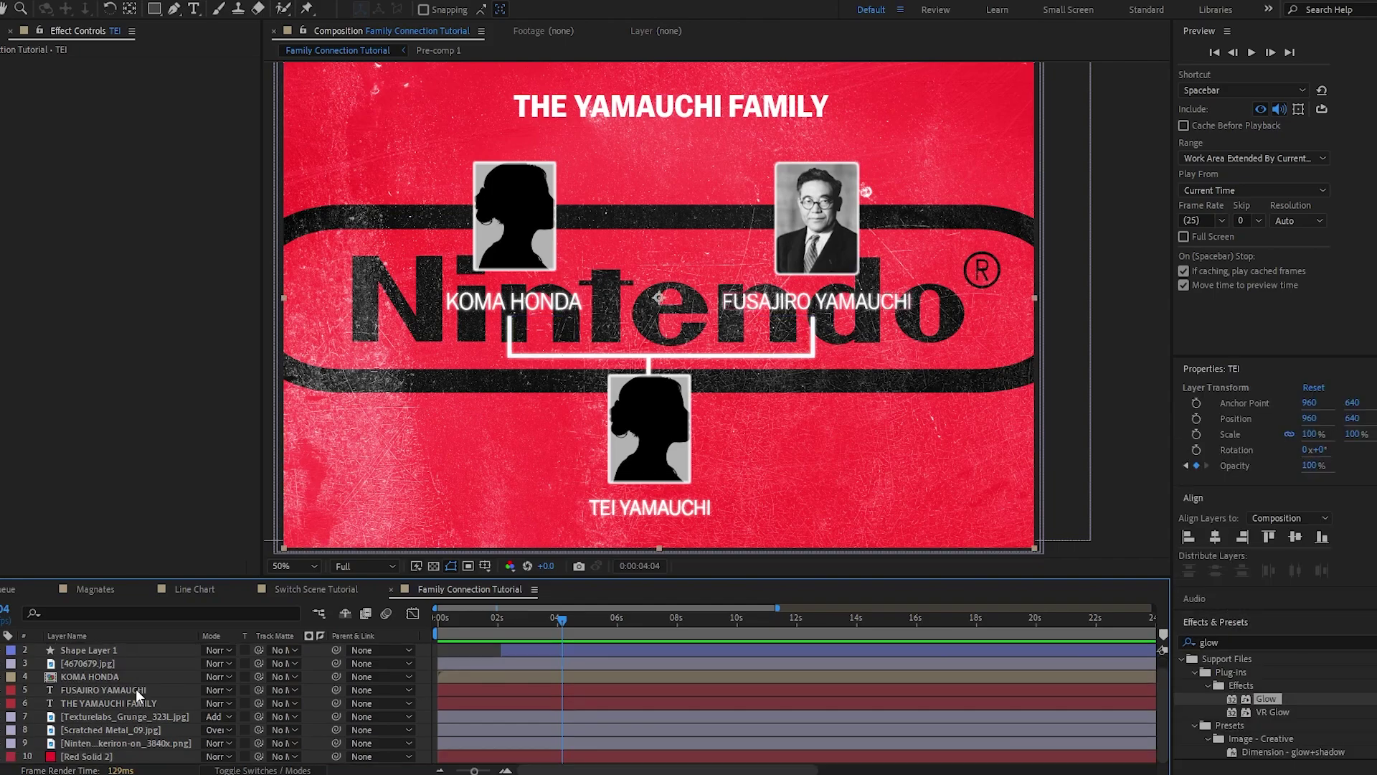
key("ctrl+a")
key("ctrl+shift+c")
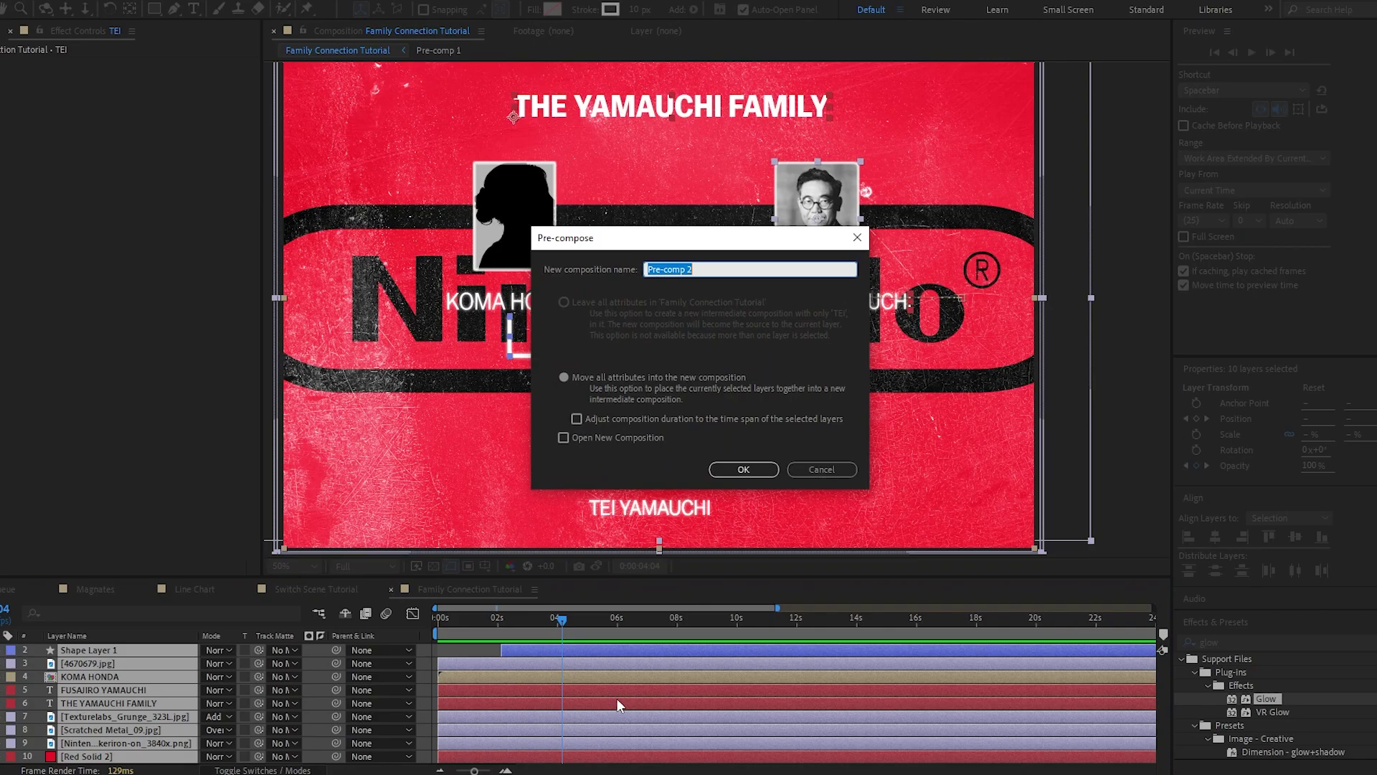
type("Family Tree")
key("Return")
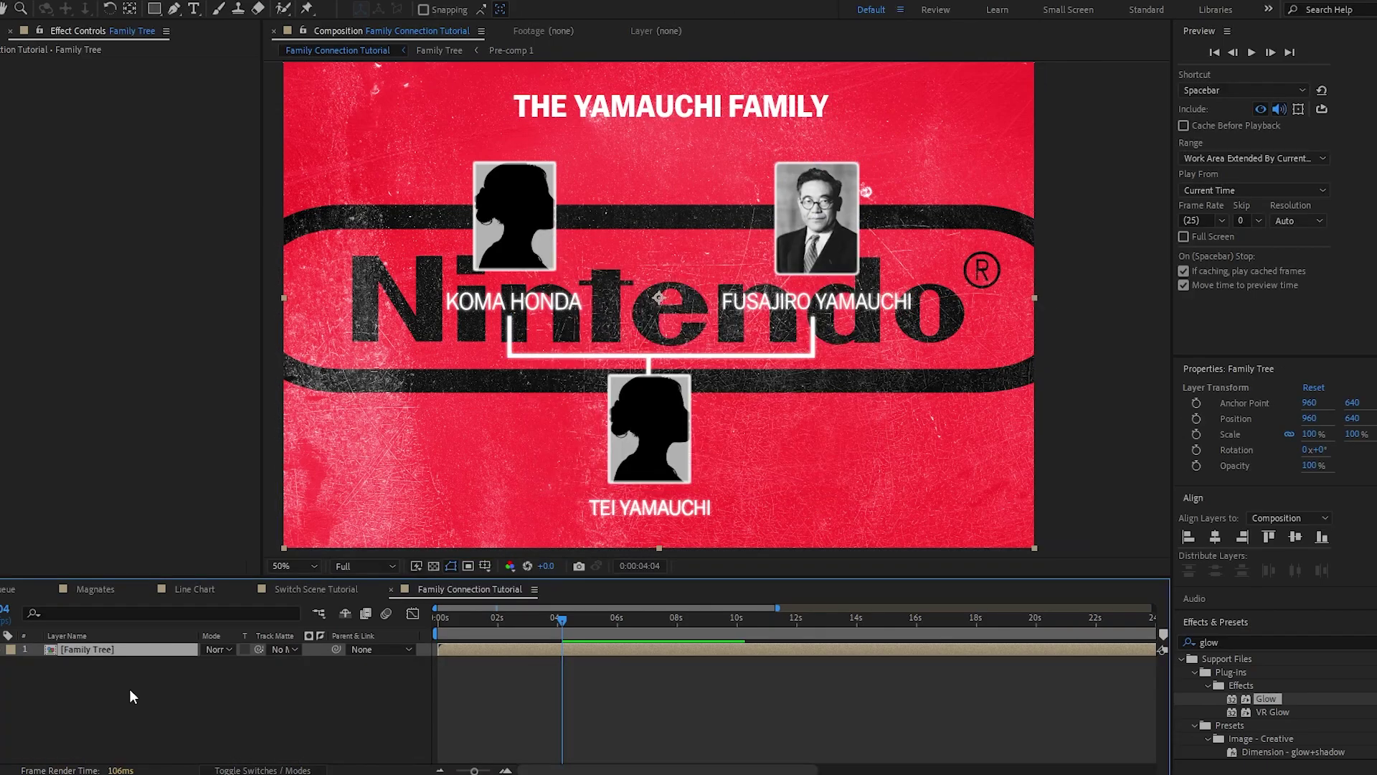
Inside the Family Tree pre-comp, scale Red Solid 2 up to about 185.4%, and return to the Family Connection Tutorial composition
left_click(249, 693)
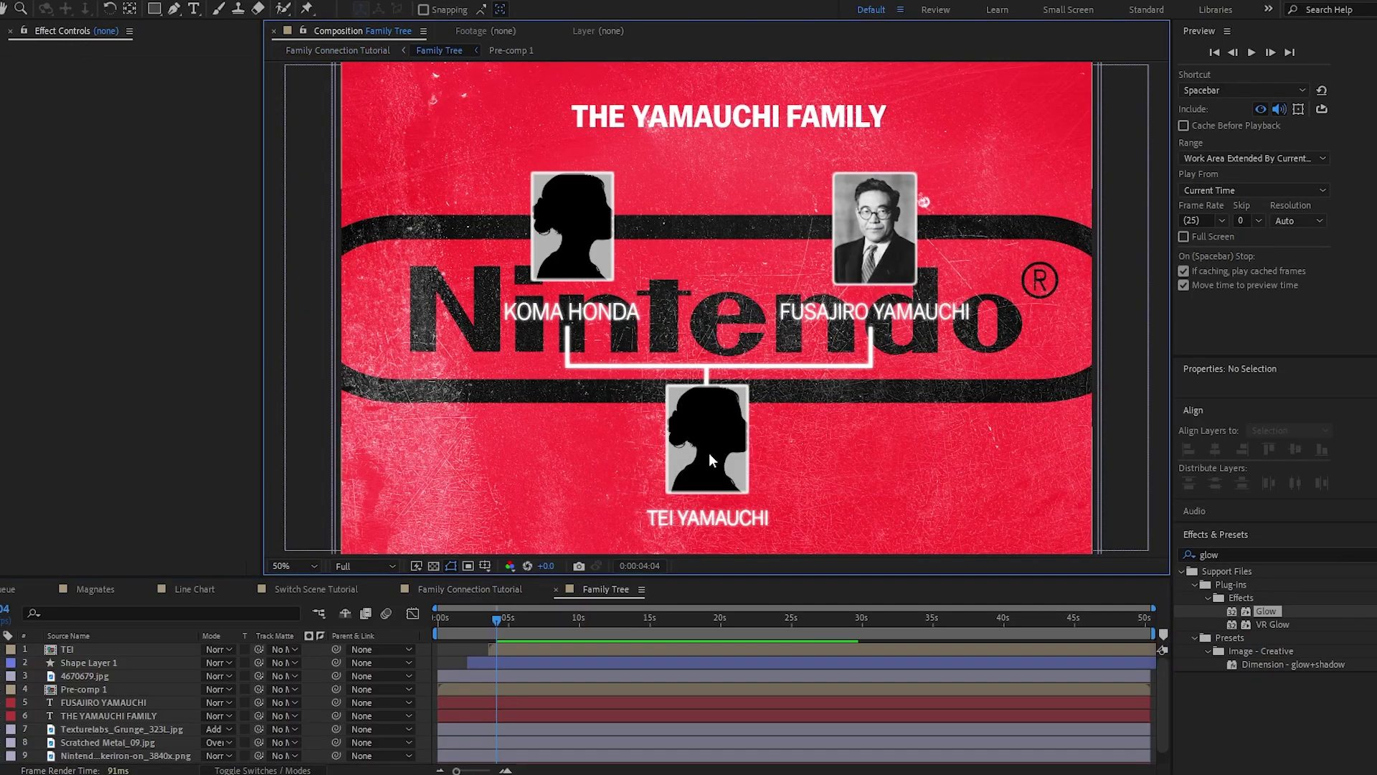
key("comma")
scroll(108, 717, "down", 1)
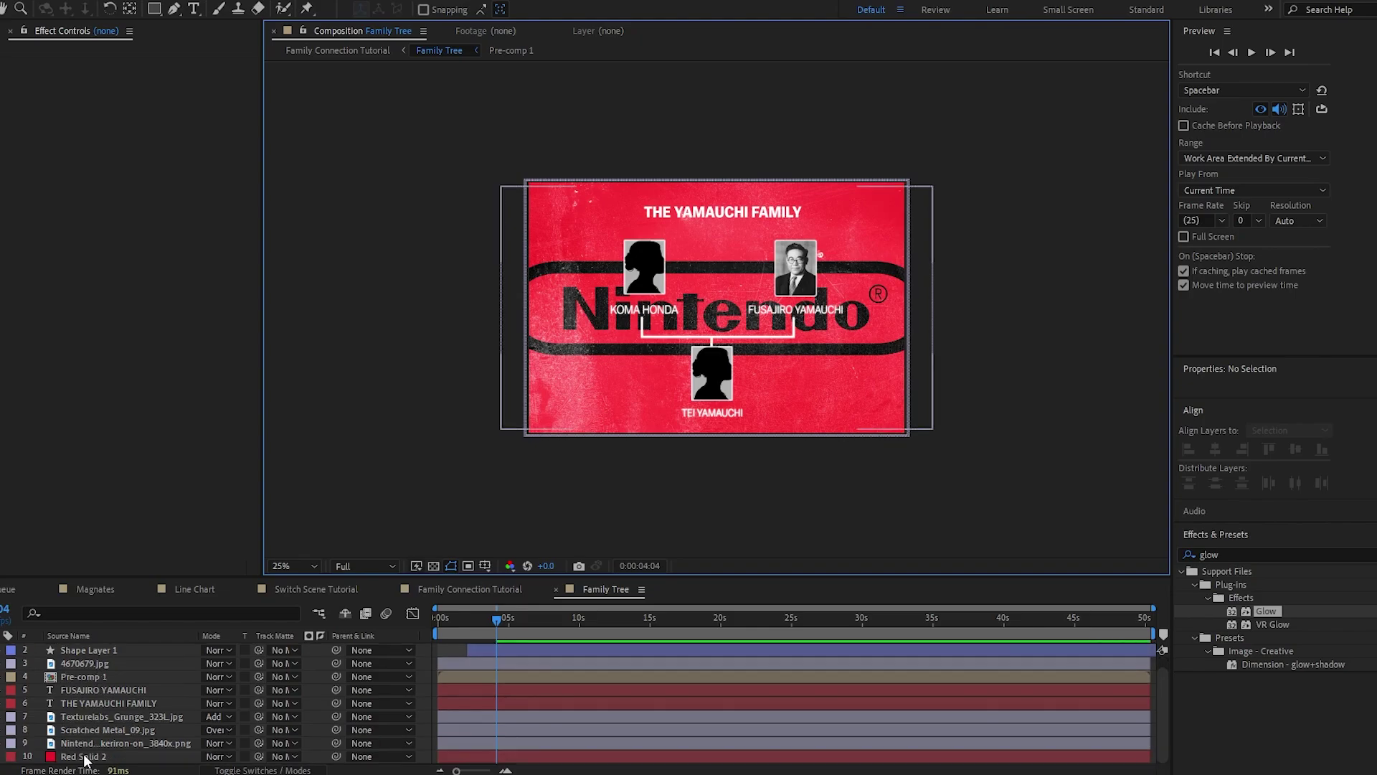
left_click(104, 757)
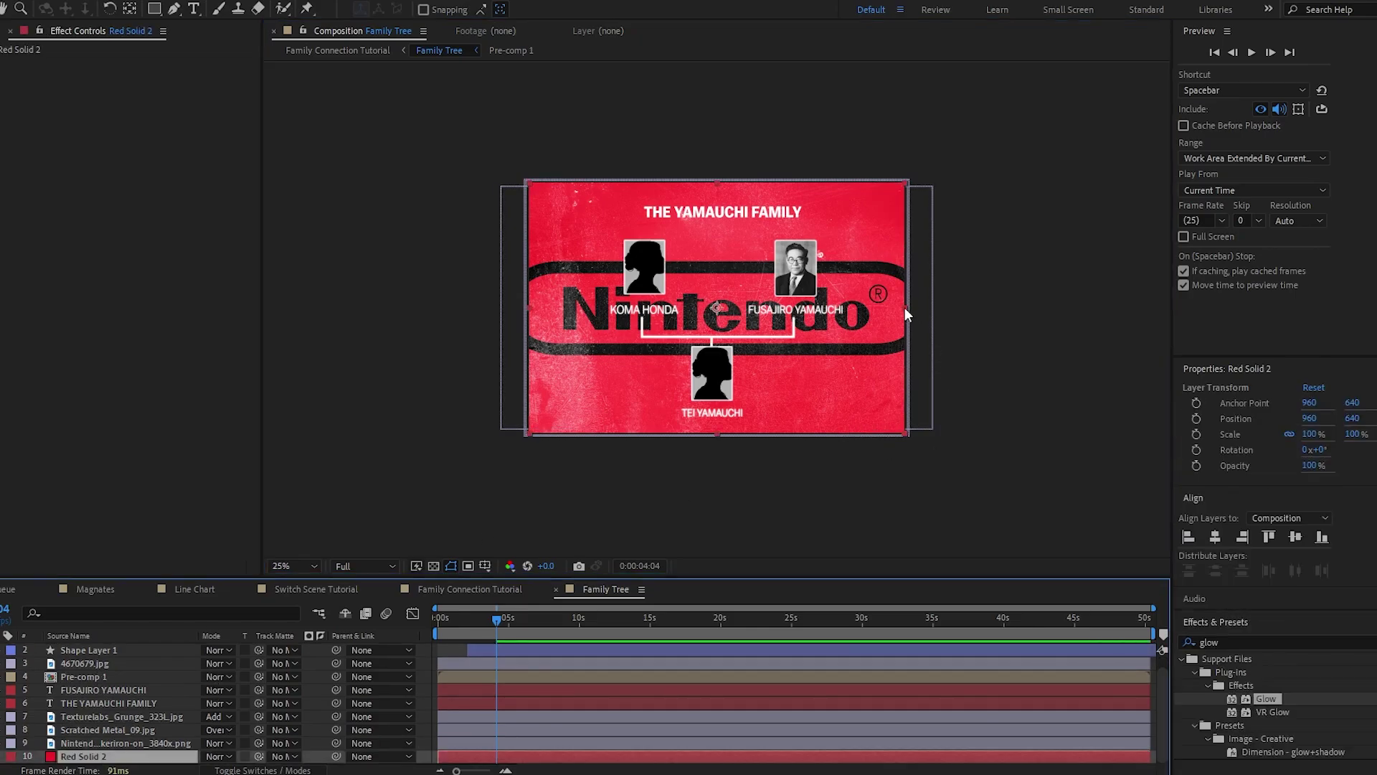
left_click_drag(907, 307, 1065, 308)
key("Tab")
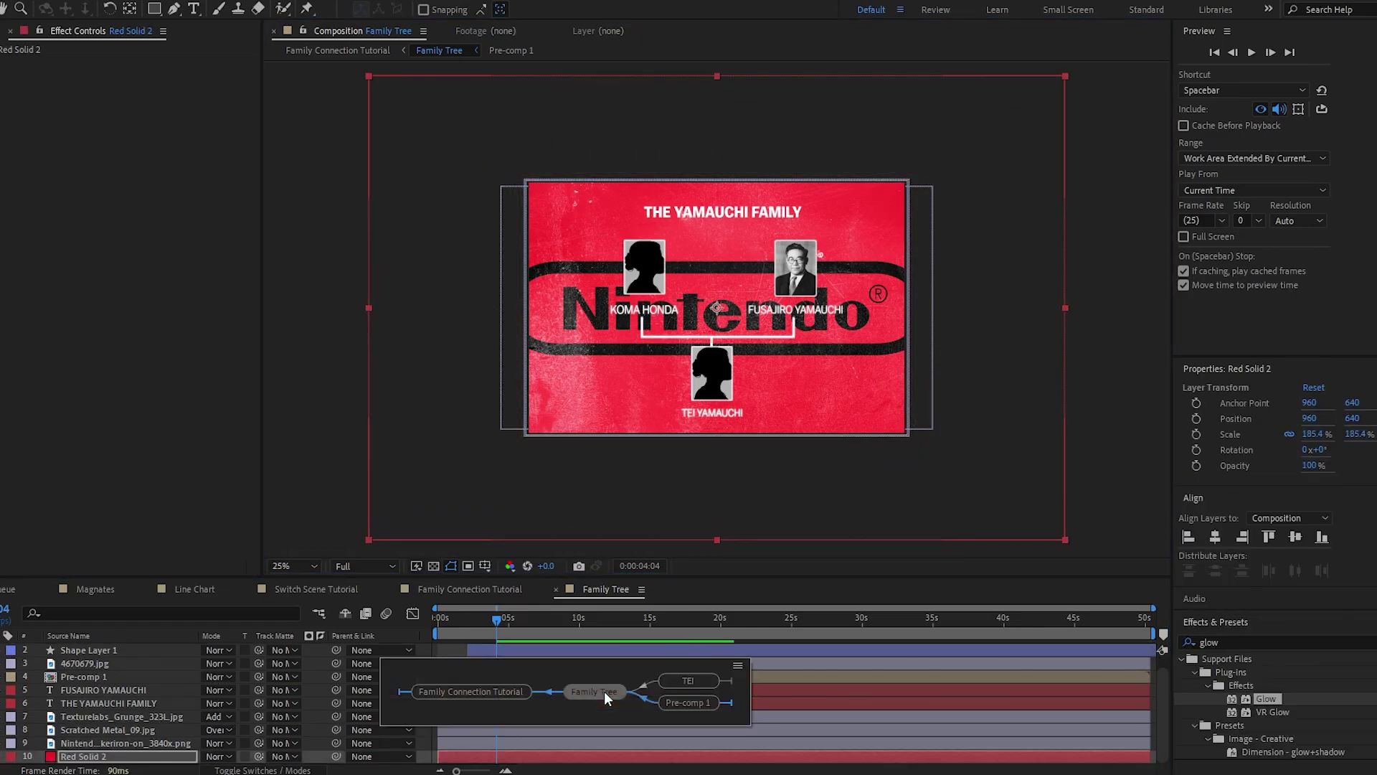
left_click(462, 691)
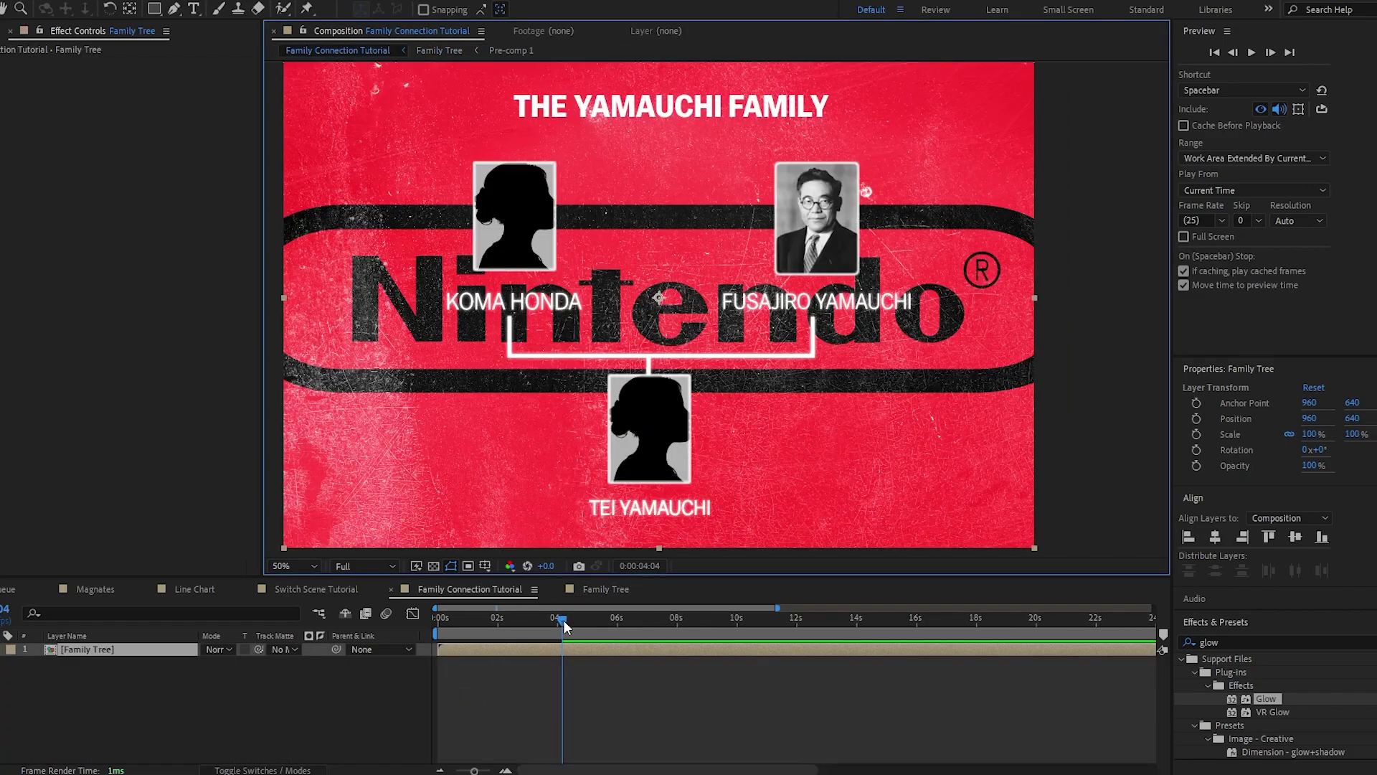
Return to the first frame, make the Family Tree layer 3D, and add a null object named Controller
left_click_drag(563, 620, 414, 620)
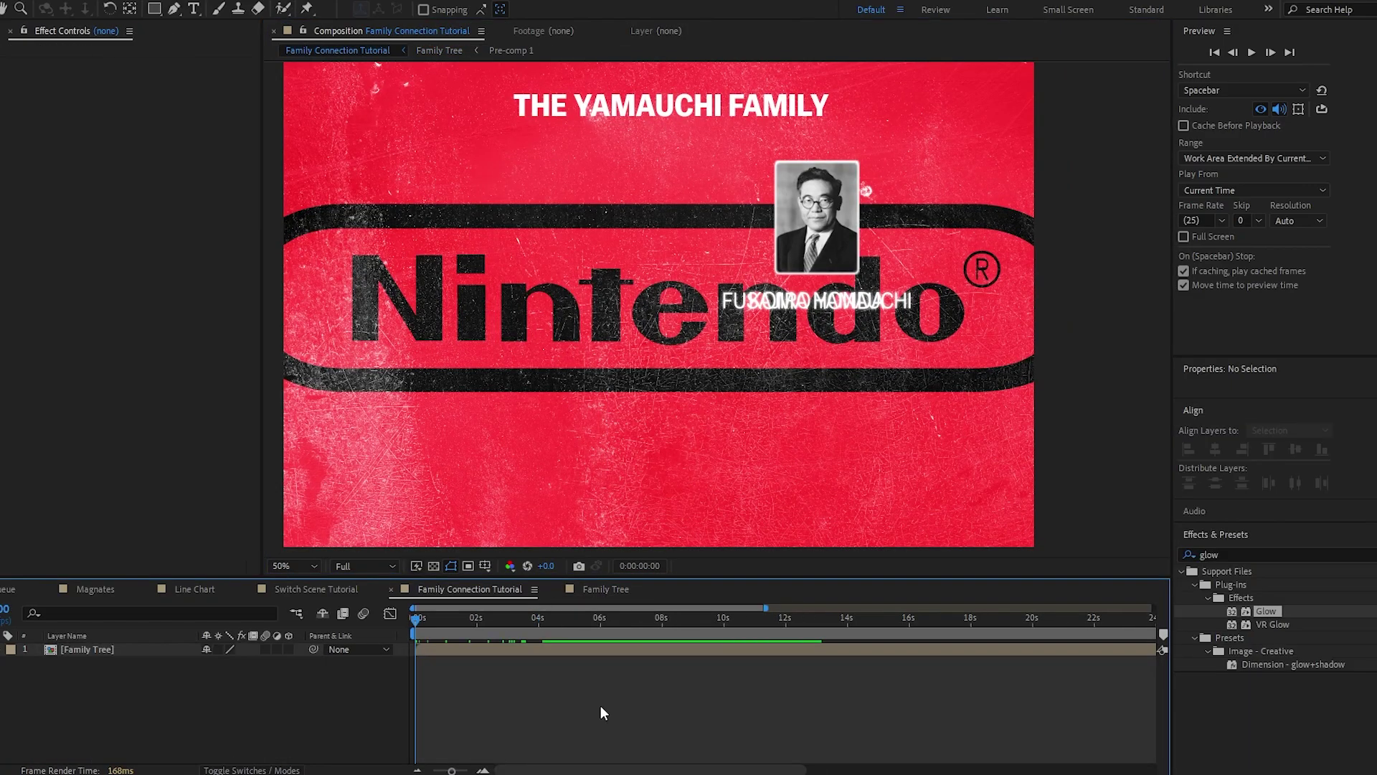
left_click(289, 649)
right_click(247, 681)
mouse_move(358, 494)
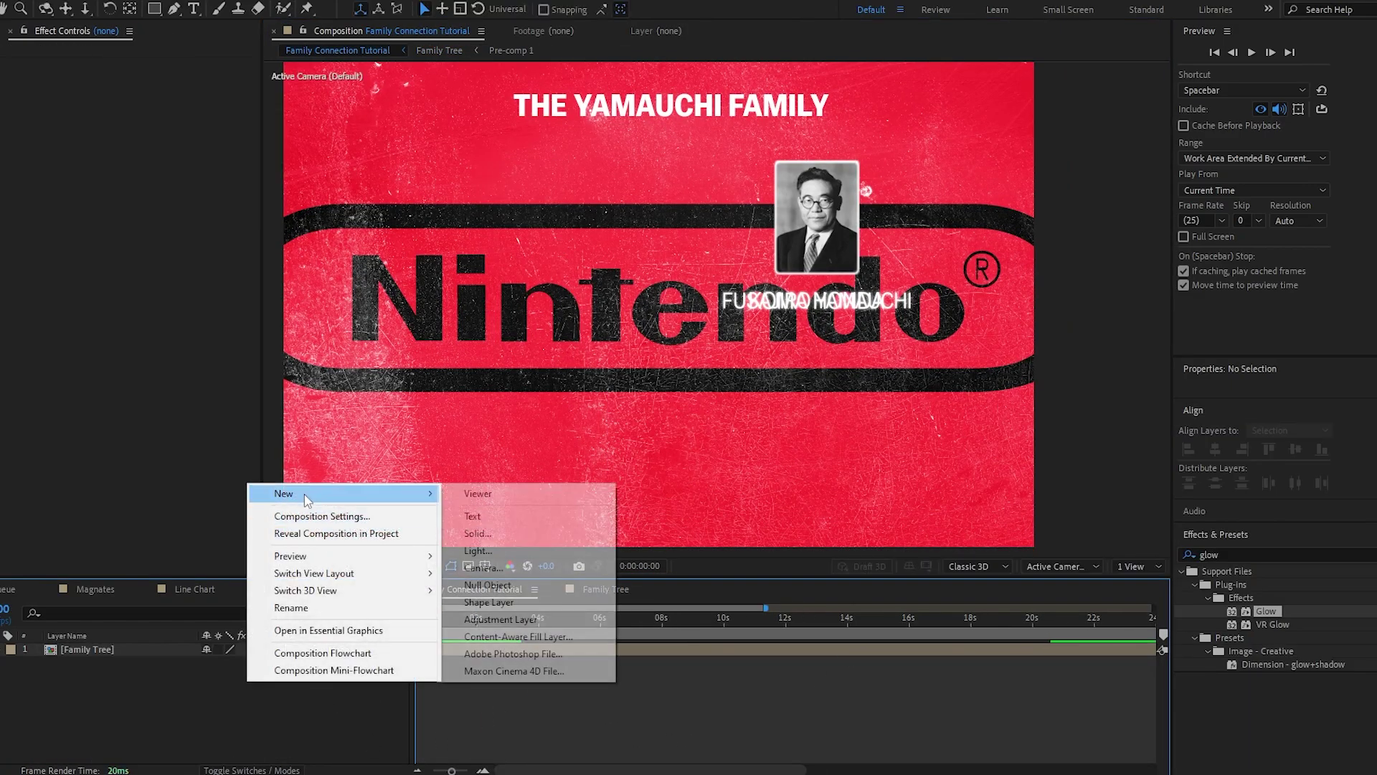
left_click(484, 585)
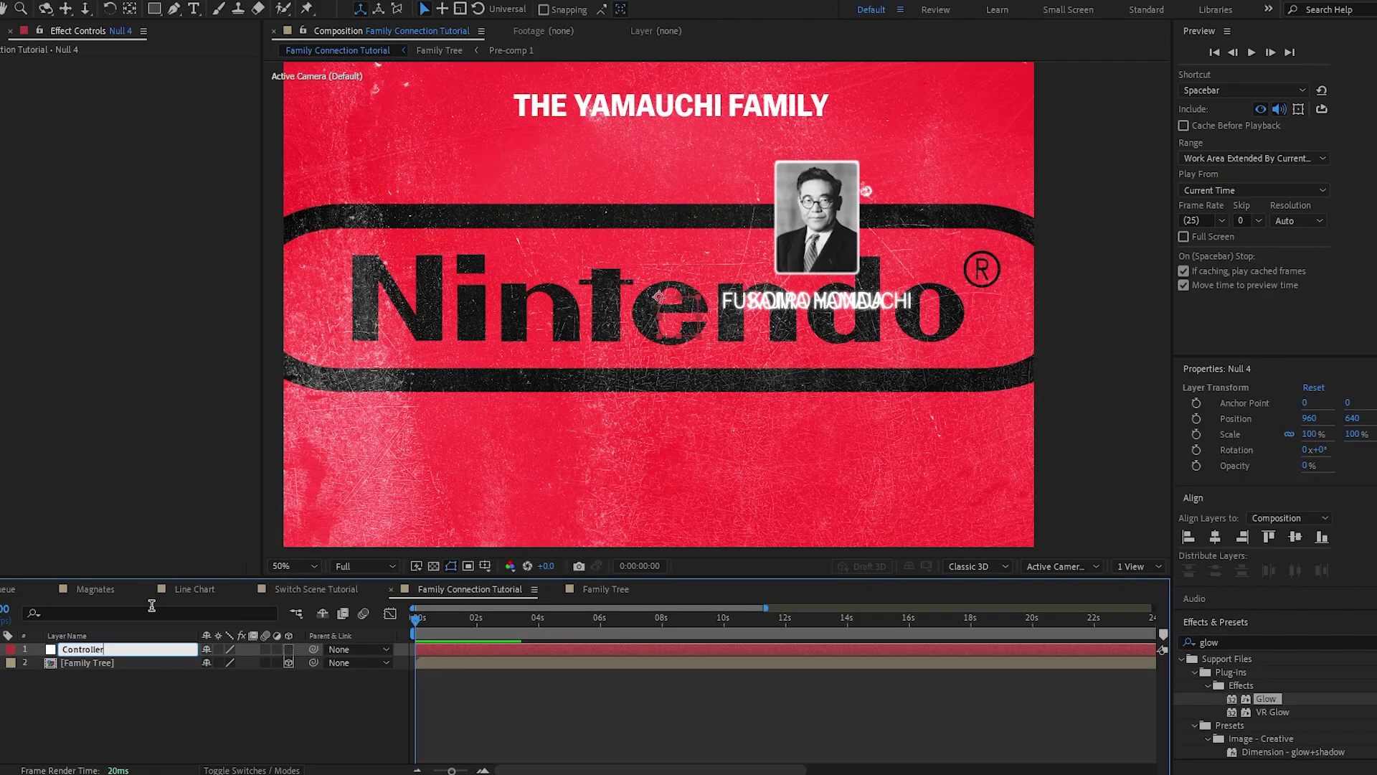
Add a new camera layer to the Family Connection Tutorial composition
right_click(607, 671)
mouse_move(706, 129)
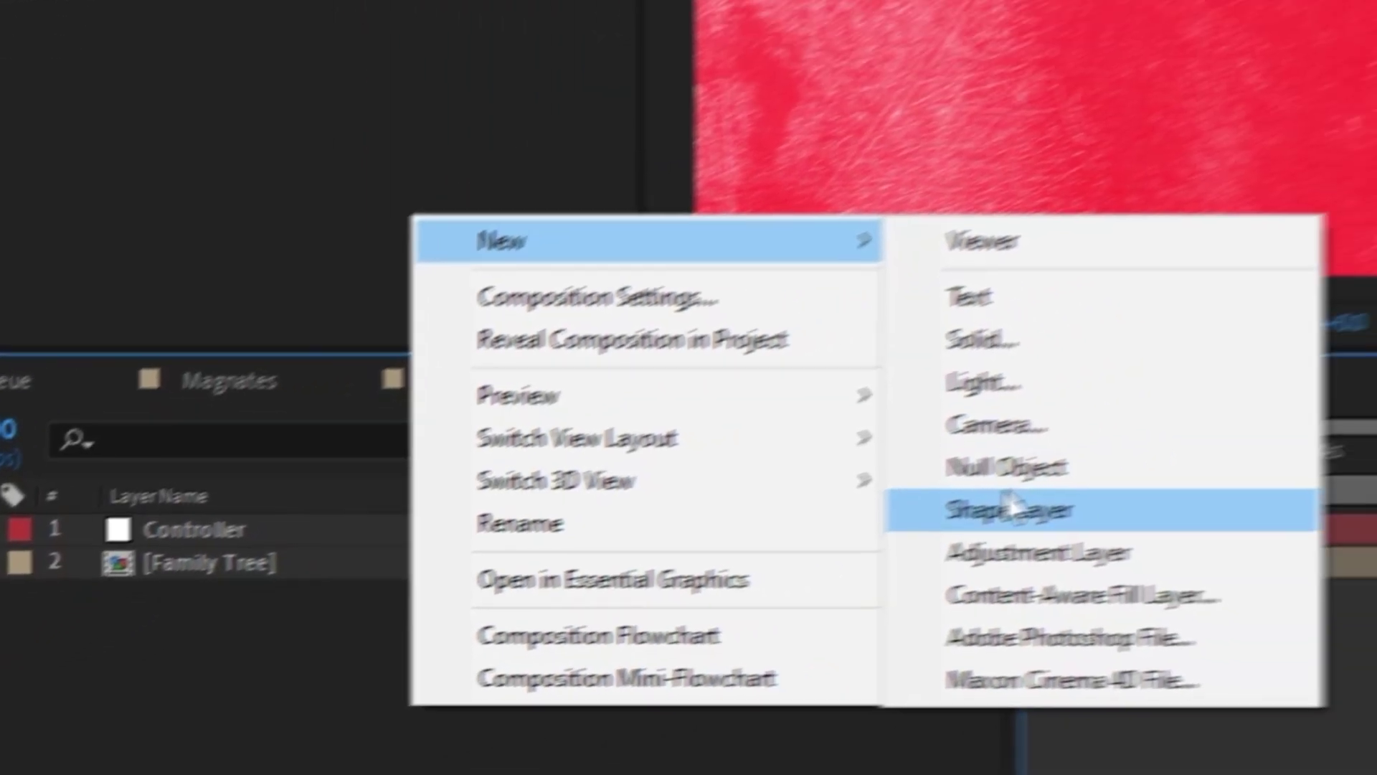
left_click(1297, 339)
left_click(1370, 253)
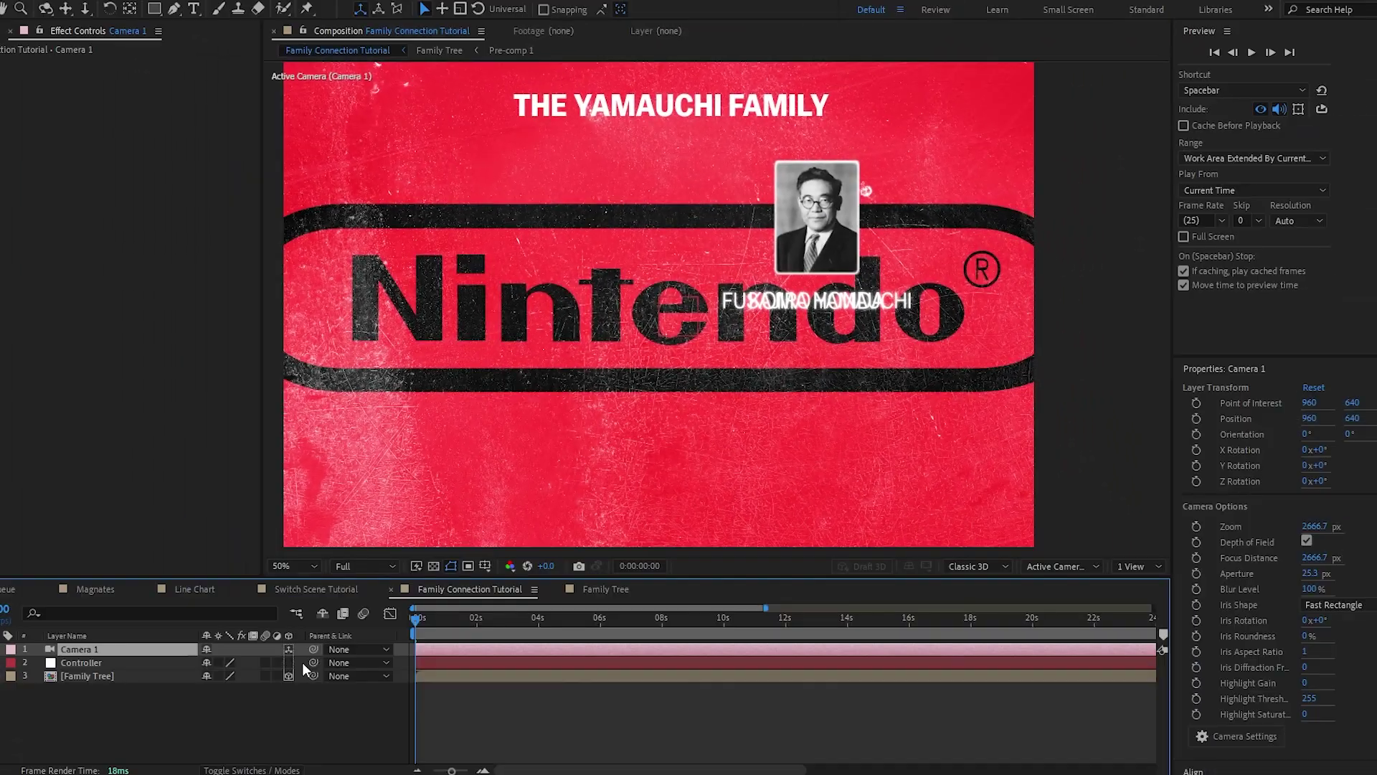
Move the Controller null above the camera, make it a 3D layer, and parent the camera to it
left_click_drag(107, 662, 108, 645)
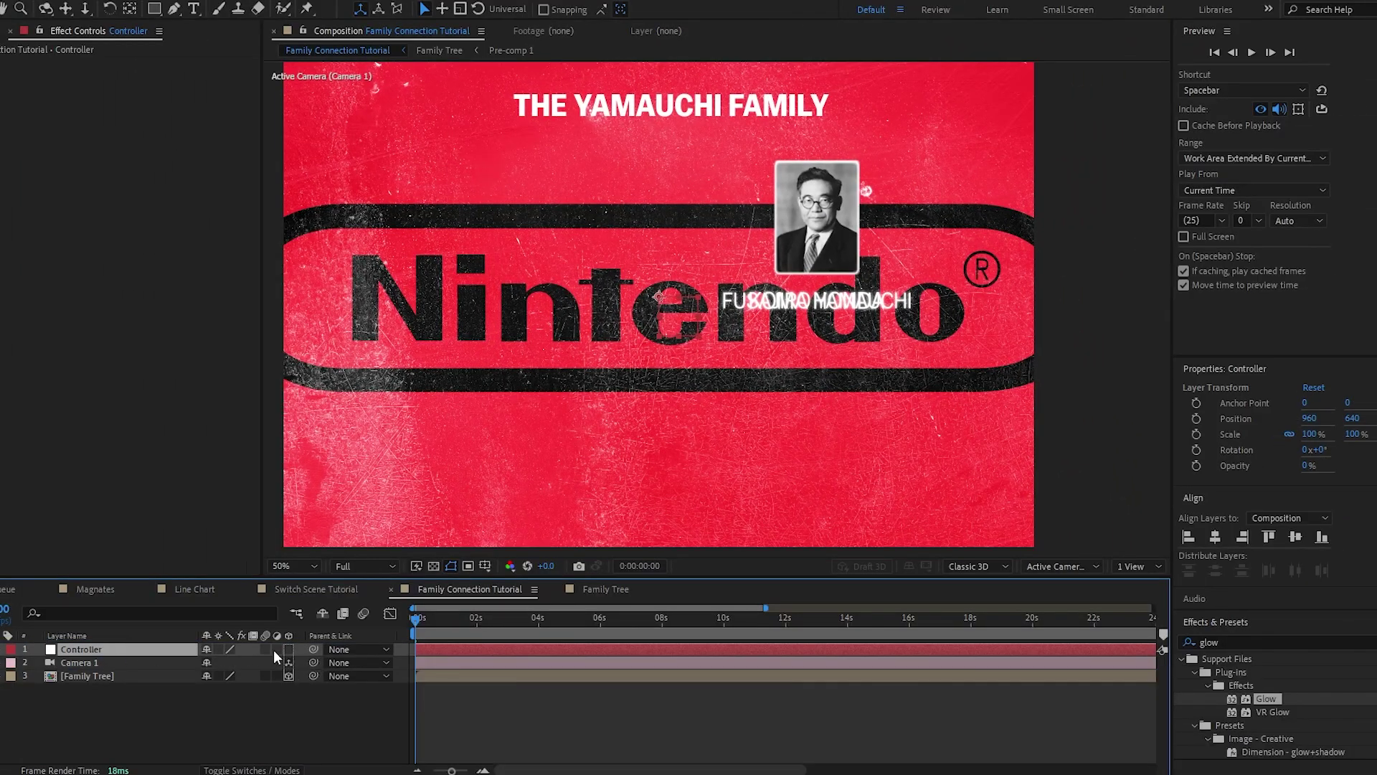
left_click(290, 649)
left_click_drag(312, 661, 89, 651)
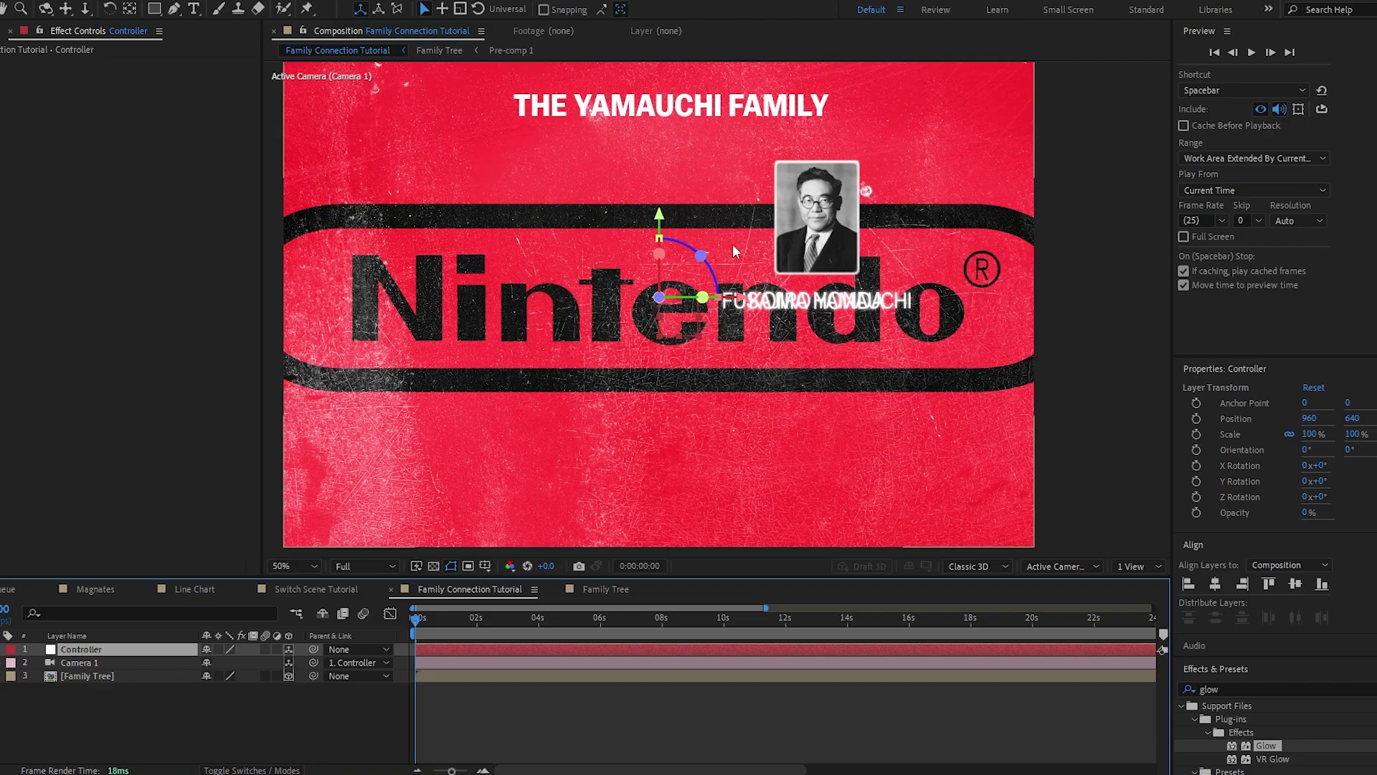
Add position and scale keyframes to the Controller null and move both to about 4 seconds
key("p")
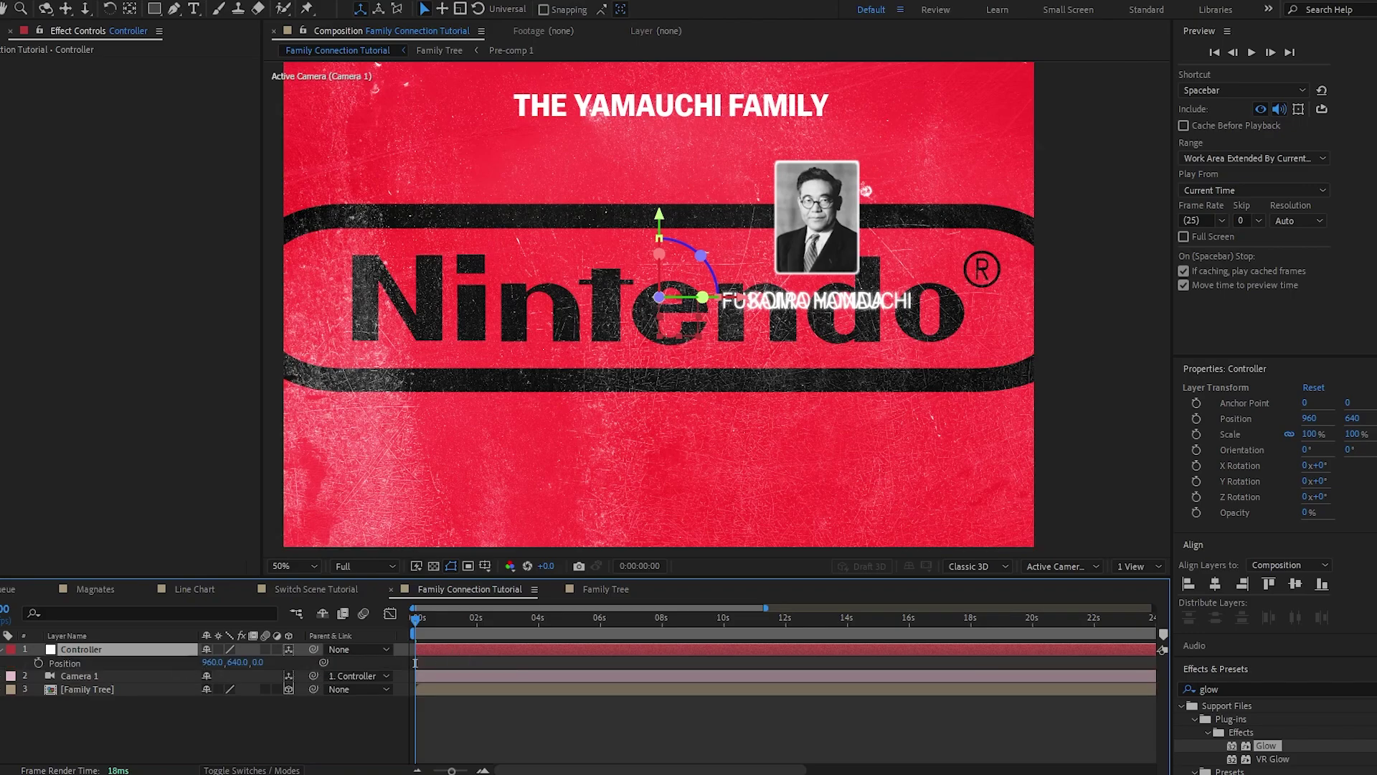
left_click(38, 662)
key("s")
left_click(39, 661)
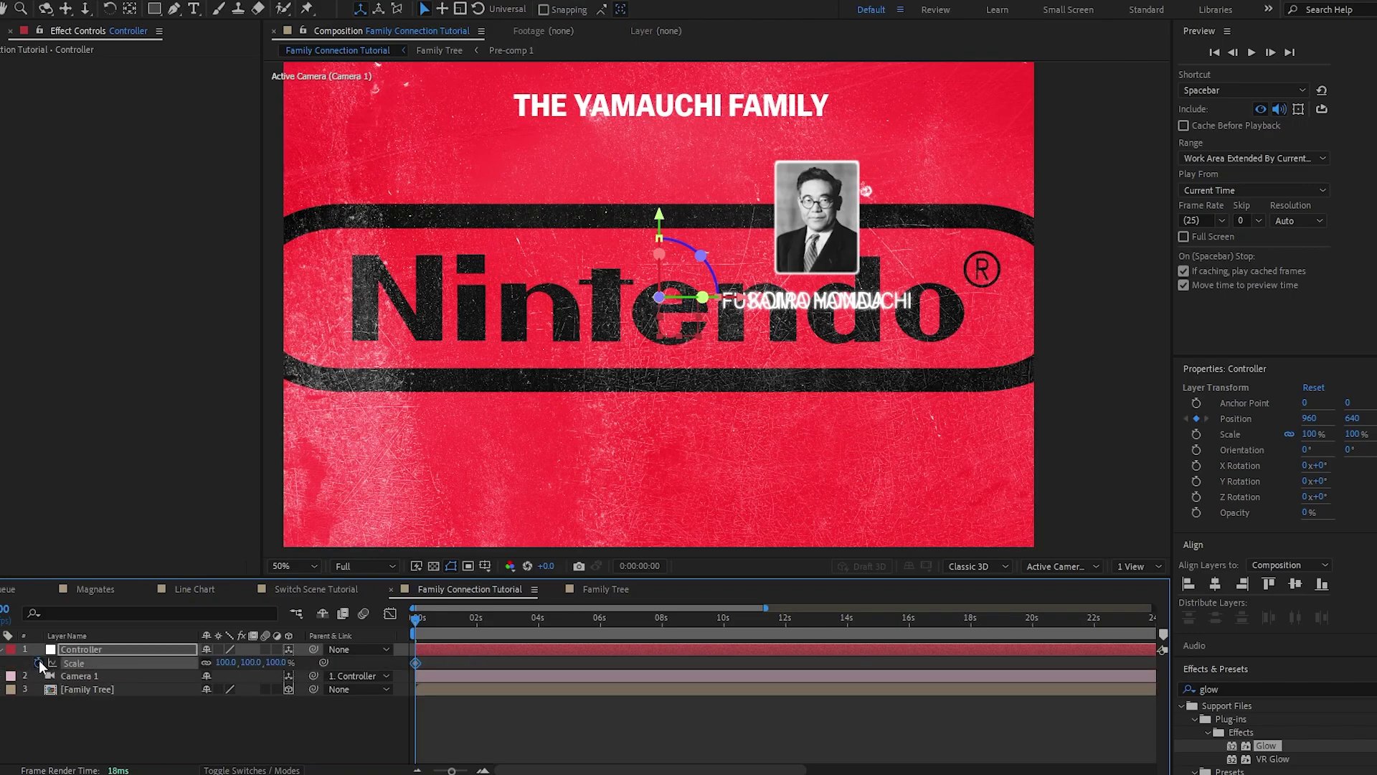
key("shift+p")
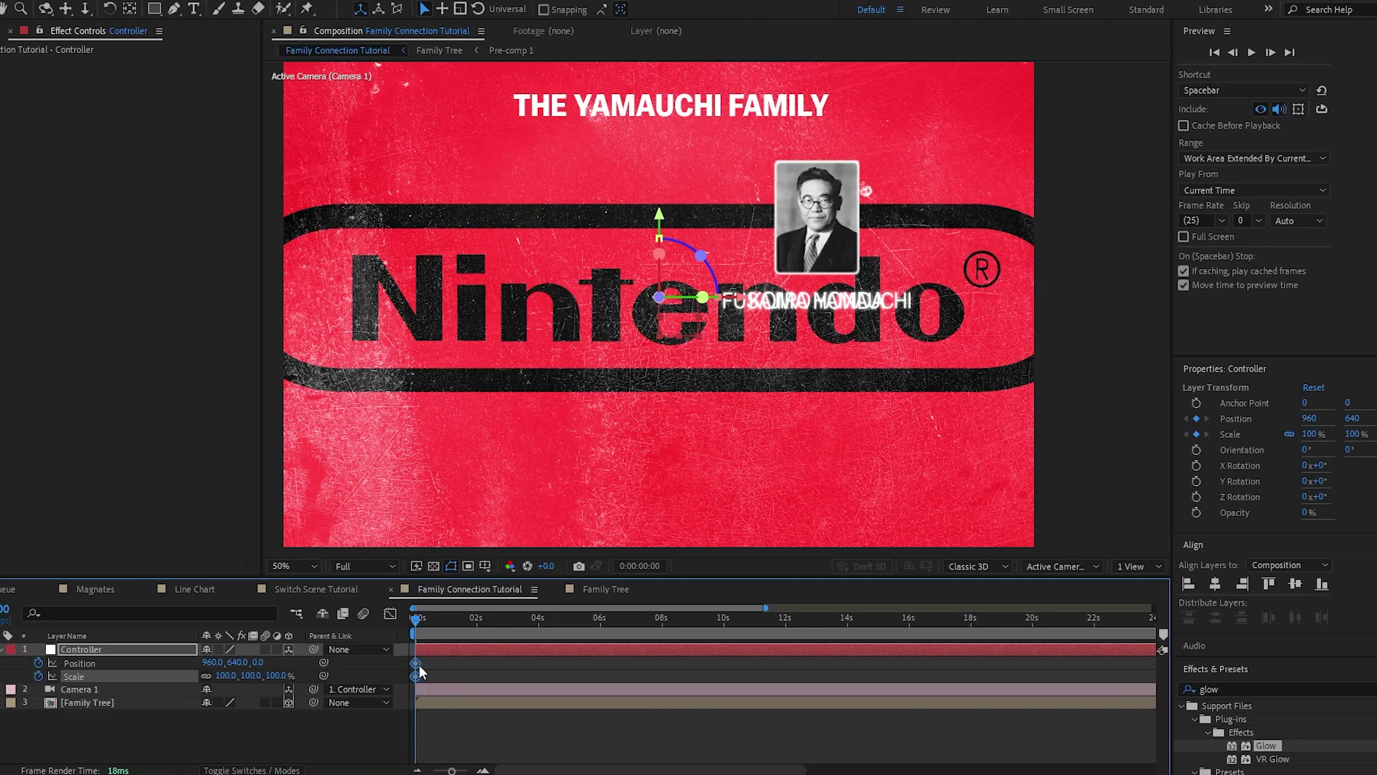
left_click_drag(415, 664, 528, 673)
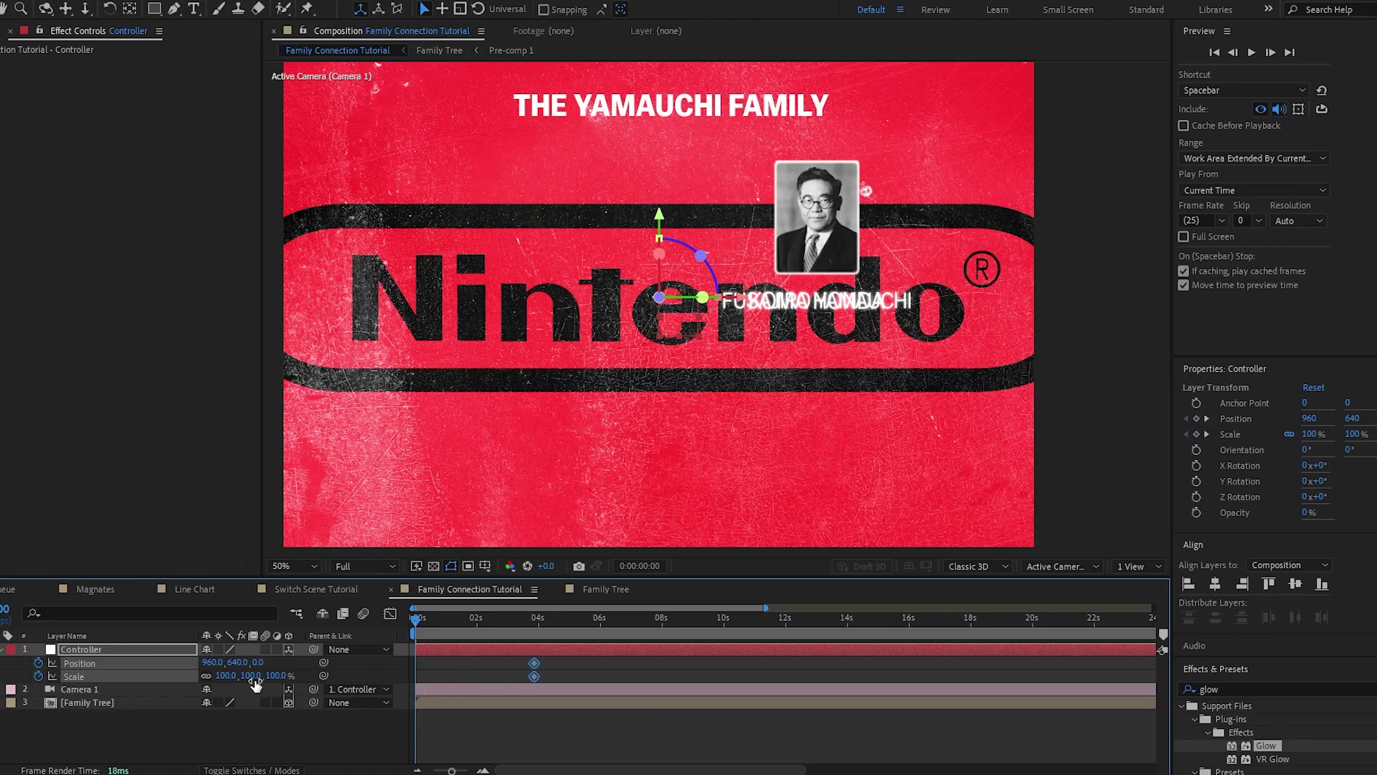
At the first frame, set the Controller's scale to 50% and its position to 1345, 477, framing the FUSAJIRO YAMAUCHI portrait
left_click(436, 743)
left_click_drag(274, 676, 237, 681)
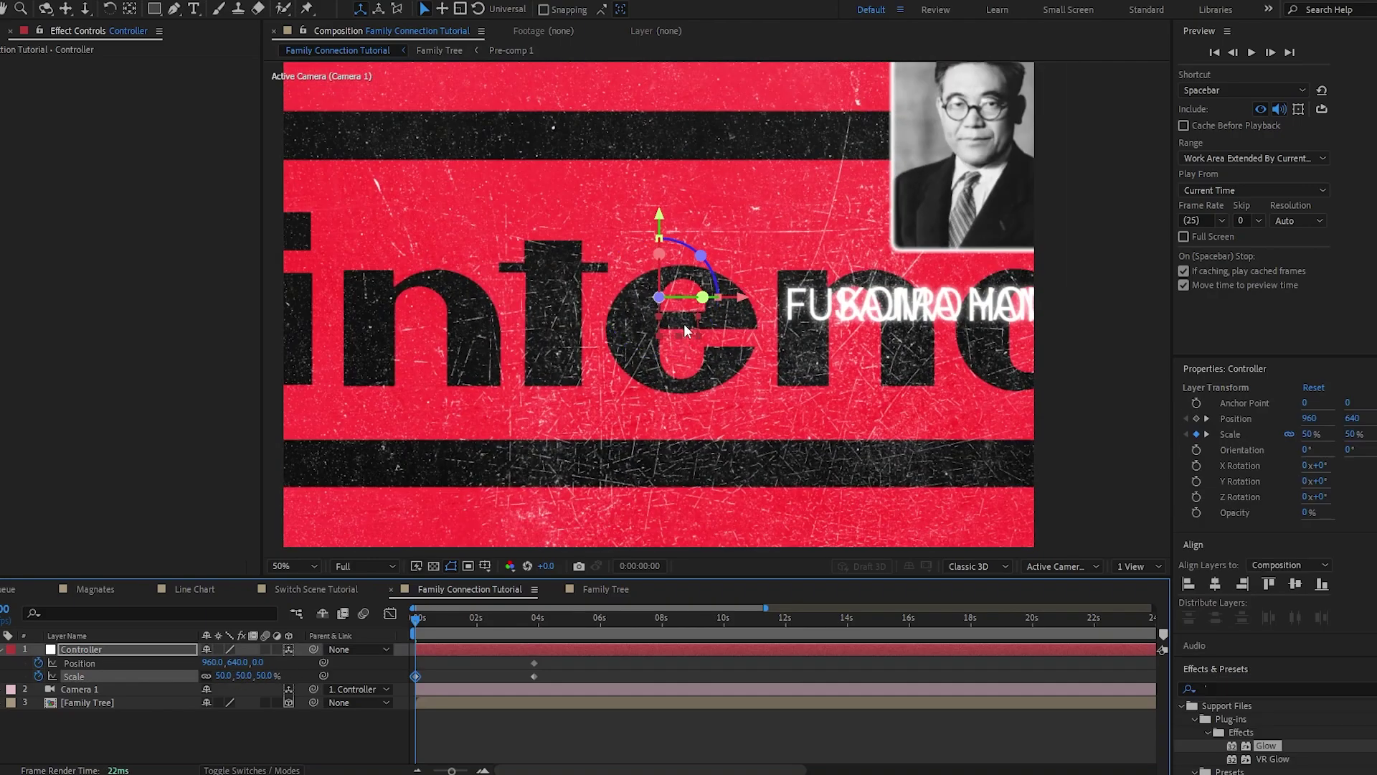
left_click_drag(683, 325, 989, 199)
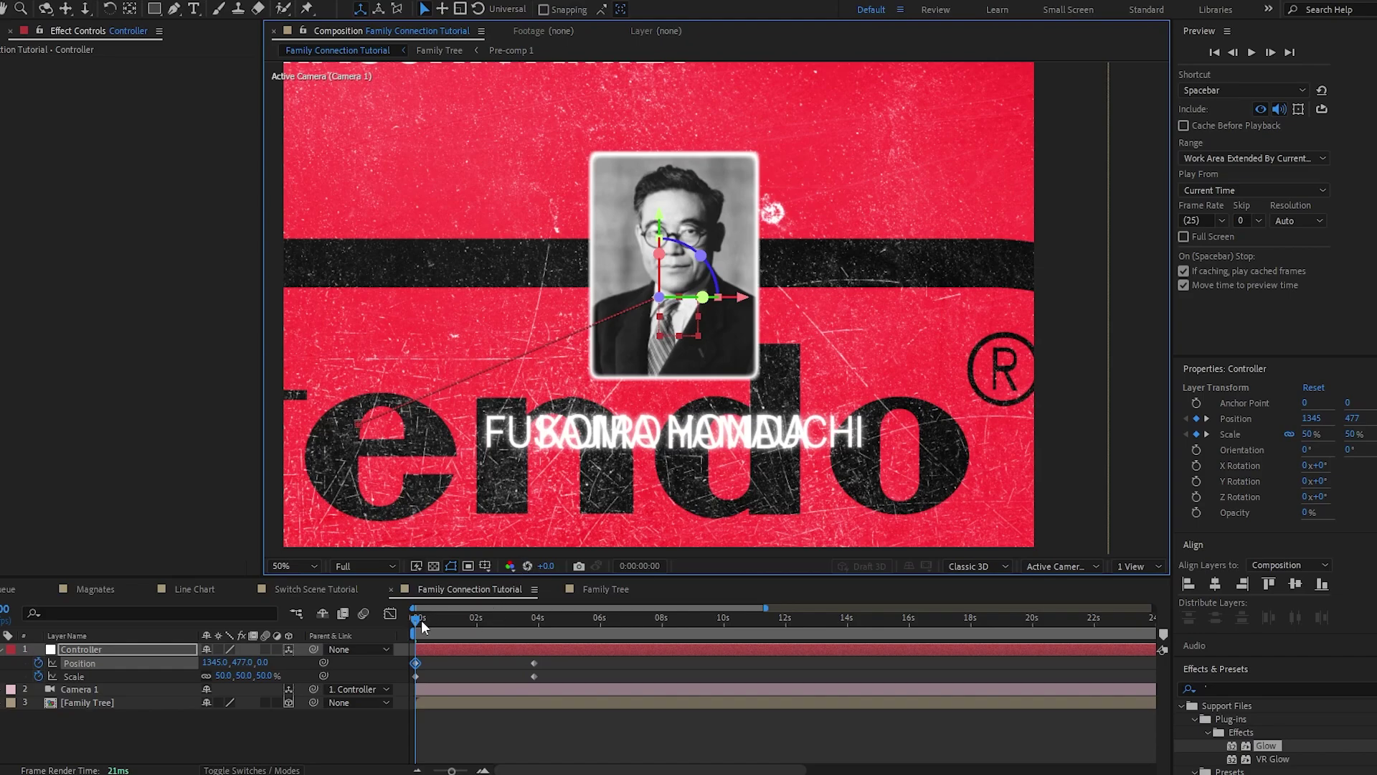
At 1:10, keyframe the Controller's position at 737.9, 536.4 and its scale at 68.2%, framing the KOMA HONDA portrait
left_click_drag(416, 622, 457, 617)
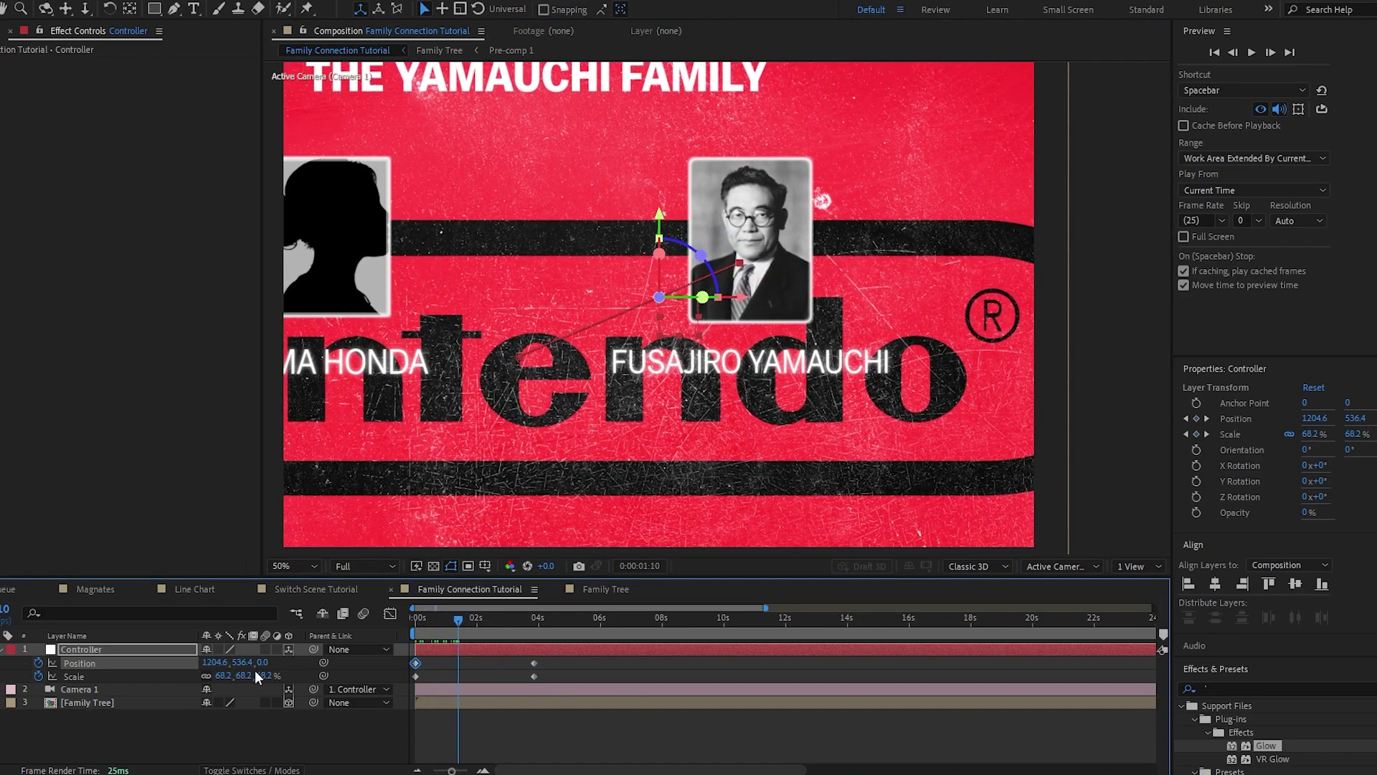
left_click_drag(680, 320, 672, 320)
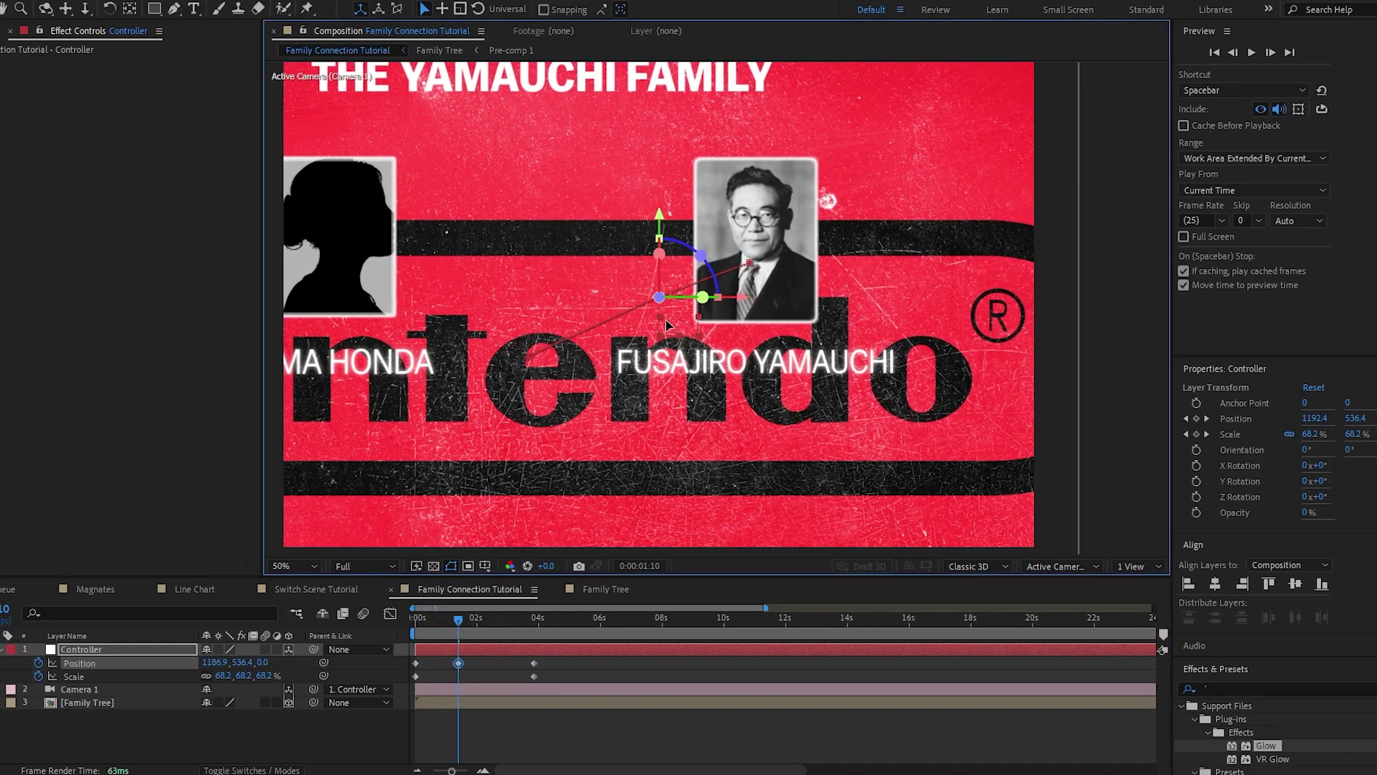
left_click_drag(500, 621, 463, 644)
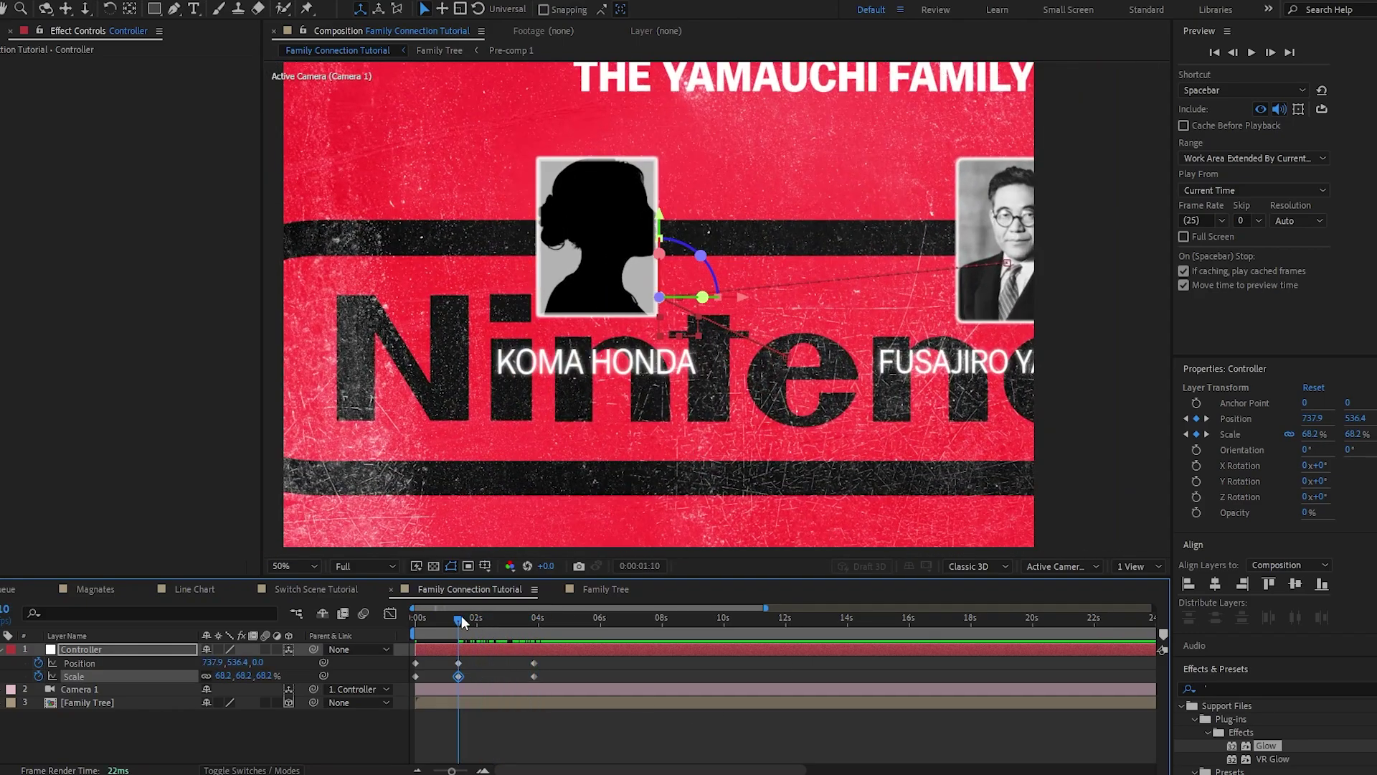
Return to the first frame, apply Easy Ease to all the Controller's position and scale keyframes, and open their speed graph
left_click(433, 636)
left_click_drag(431, 633, 410, 632)
left_click_drag(574, 680, 391, 658)
key("F9")
left_click(390, 614)
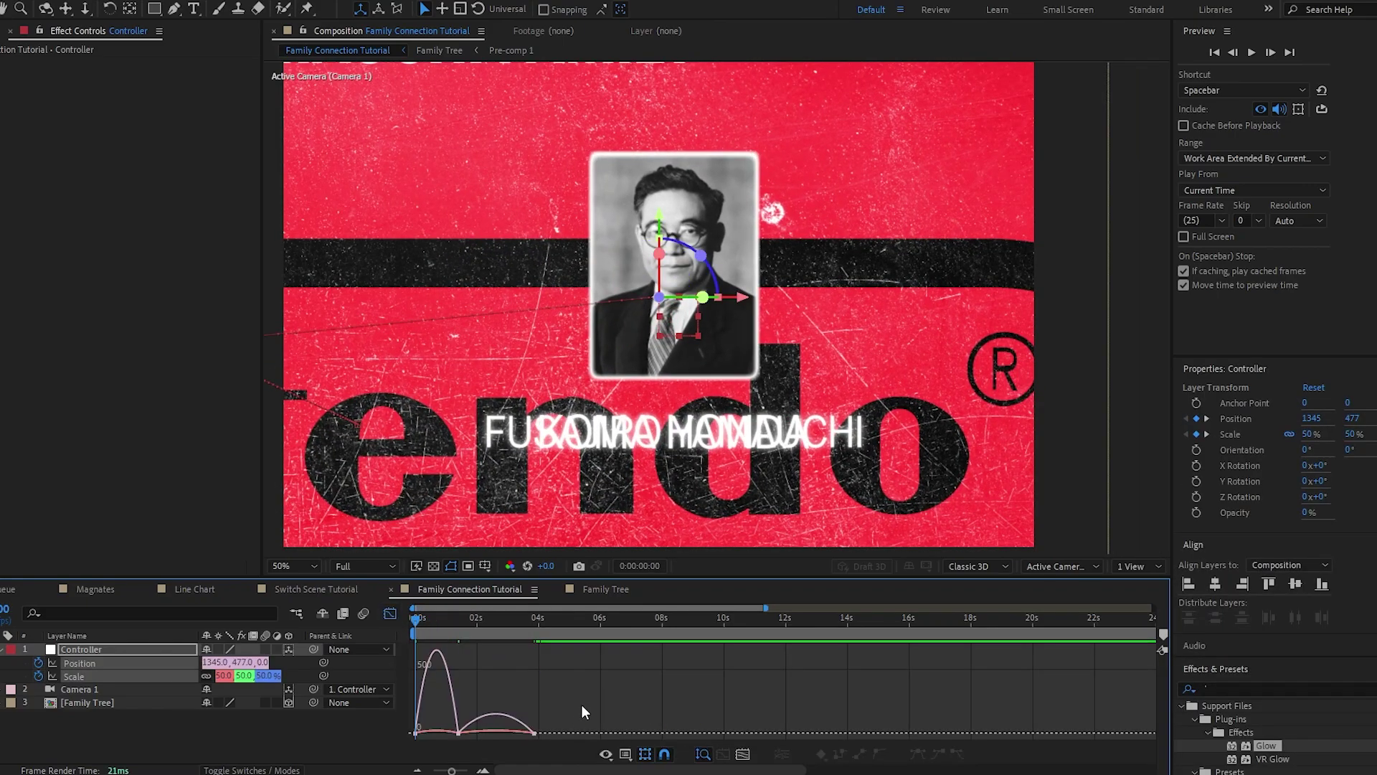
Adjust the easing of the Controller's last keyframes in the speed graph, then return to the keyframe view
left_click_drag(596, 690, 493, 730)
left_click_drag(485, 620, 413, 632)
left_click(393, 618)
Replace the Controller's 1:10 scale keyframe with a copy of the 50% first-frame scale keyframe and preview the move
key("k")
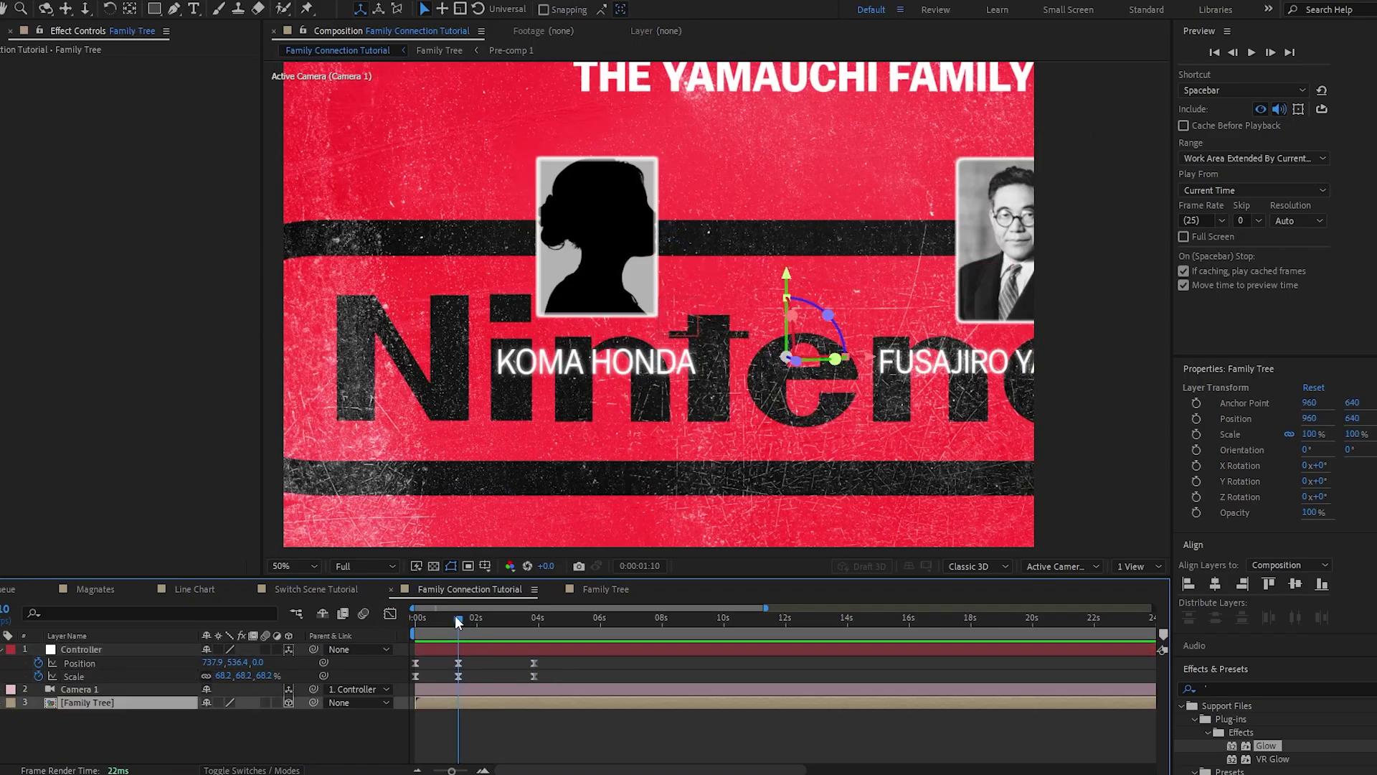
left_click_drag(458, 621, 417, 621)
left_click(458, 676)
left_click_drag(458, 674, 416, 675)
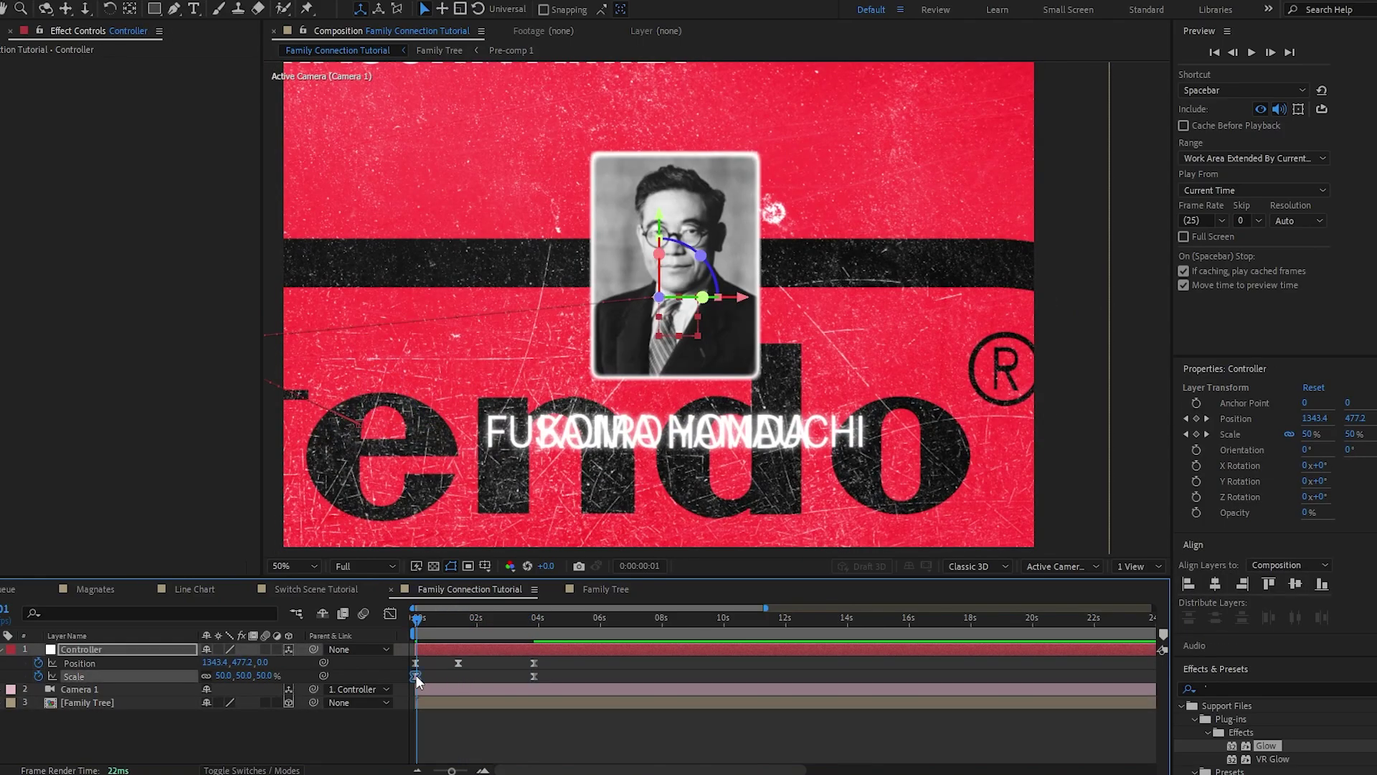
key("k")
key("space")
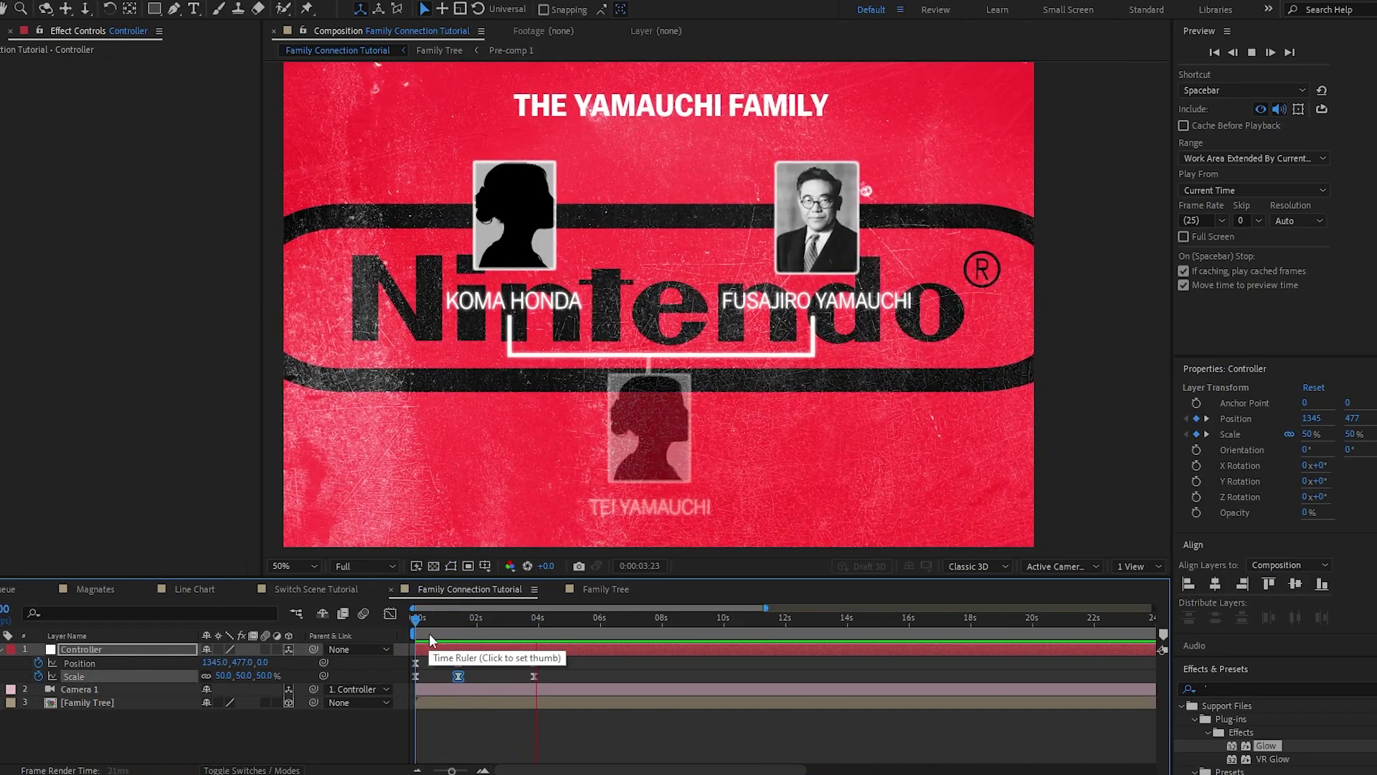
Add a white spot light with 100% intensity, a 90° cone angle and 50% cone feather, without shadows
right_click(463, 726)
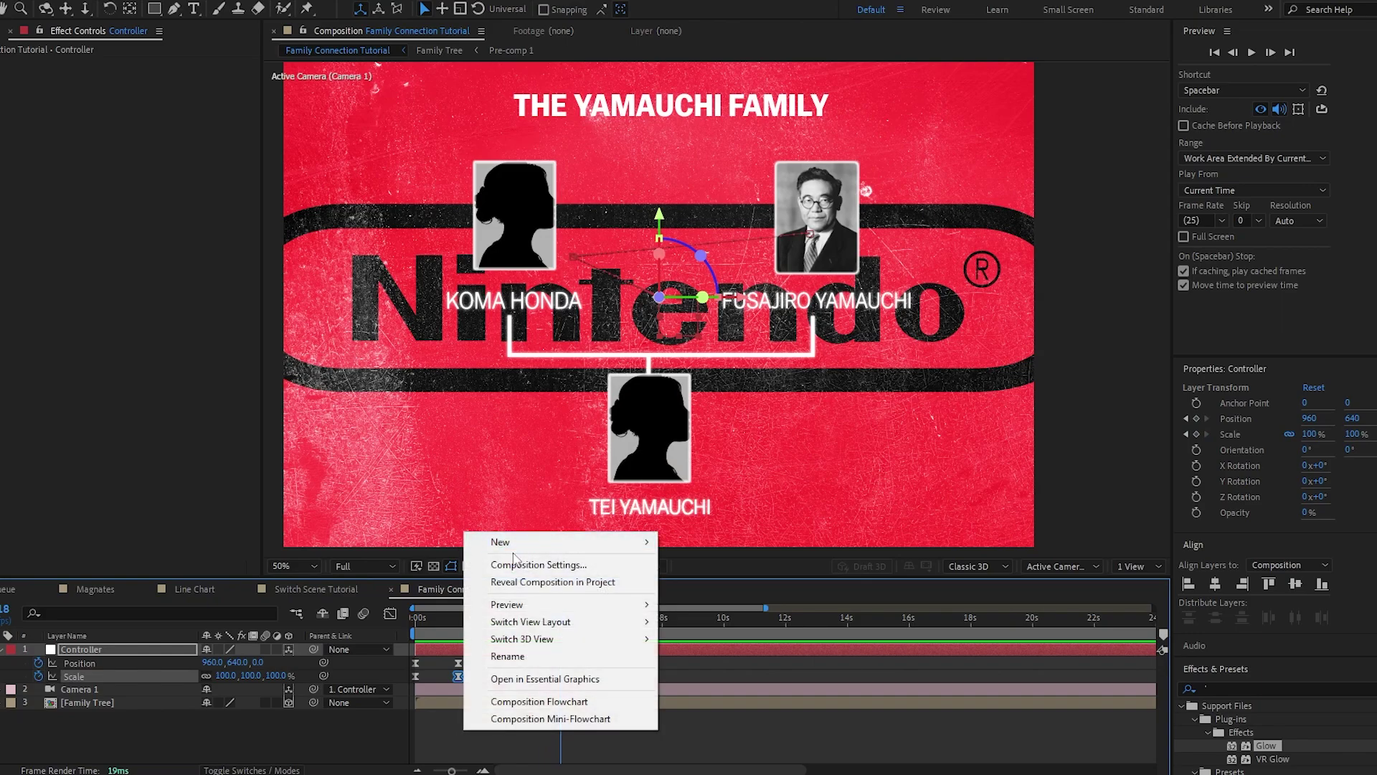
mouse_move(502, 542)
left_click(716, 599)
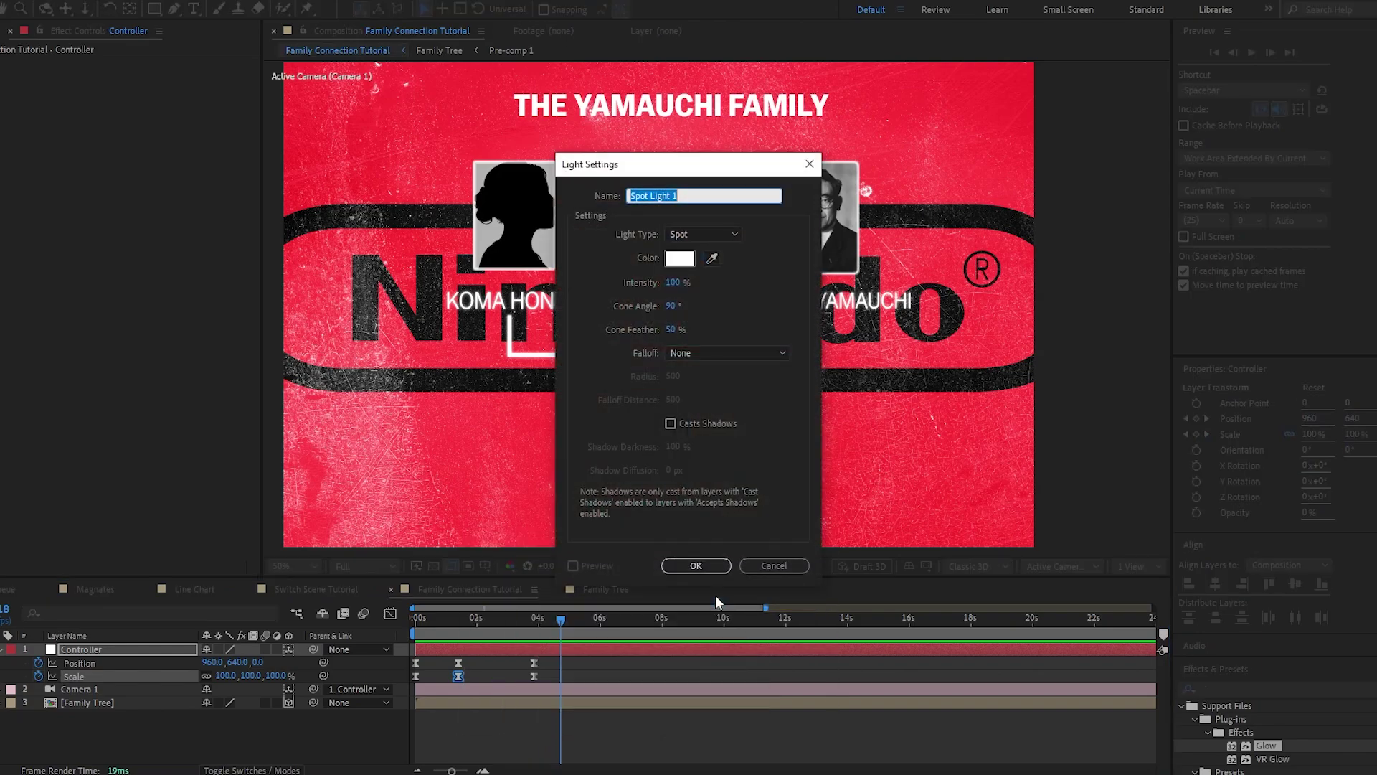
left_click(709, 567)
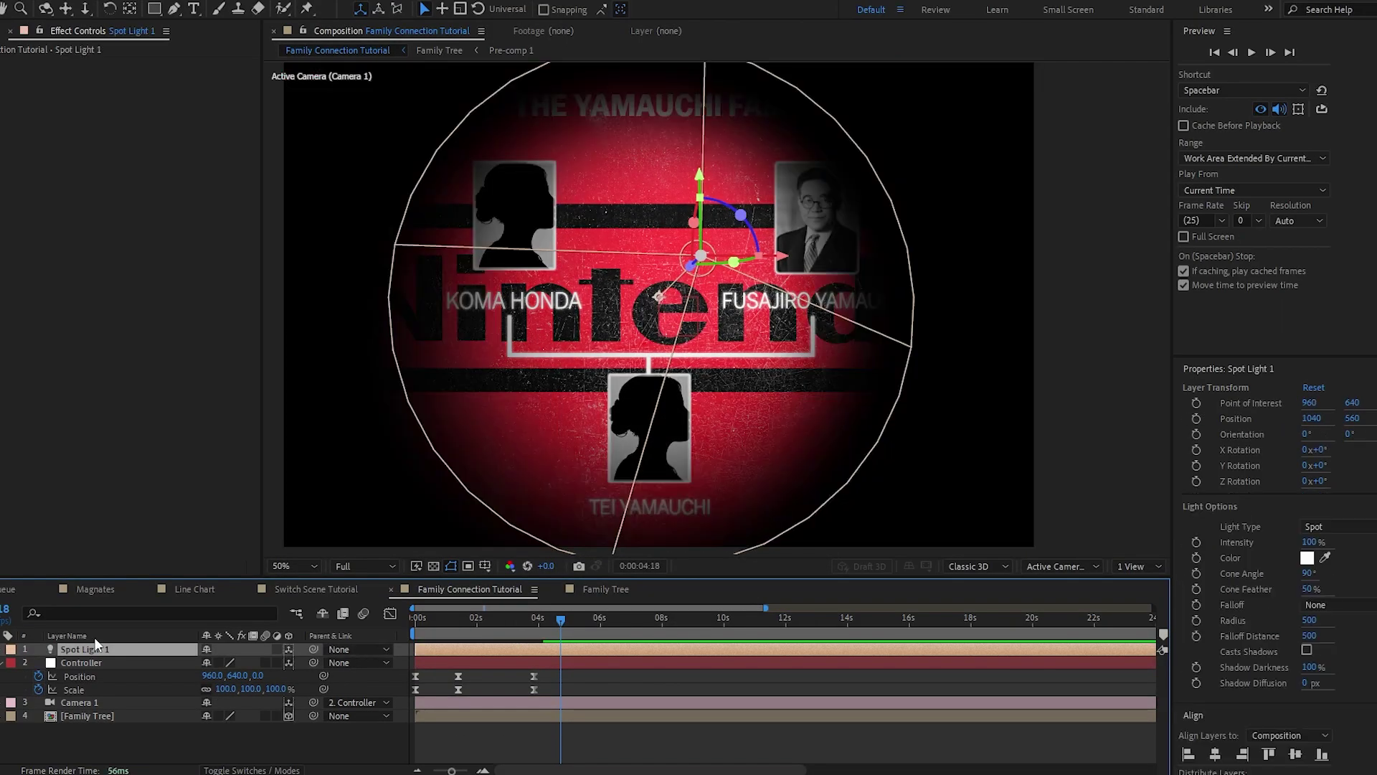
Pull the spot light back along Z so its pool covers most of the chart, and raise its intensity
key("p")
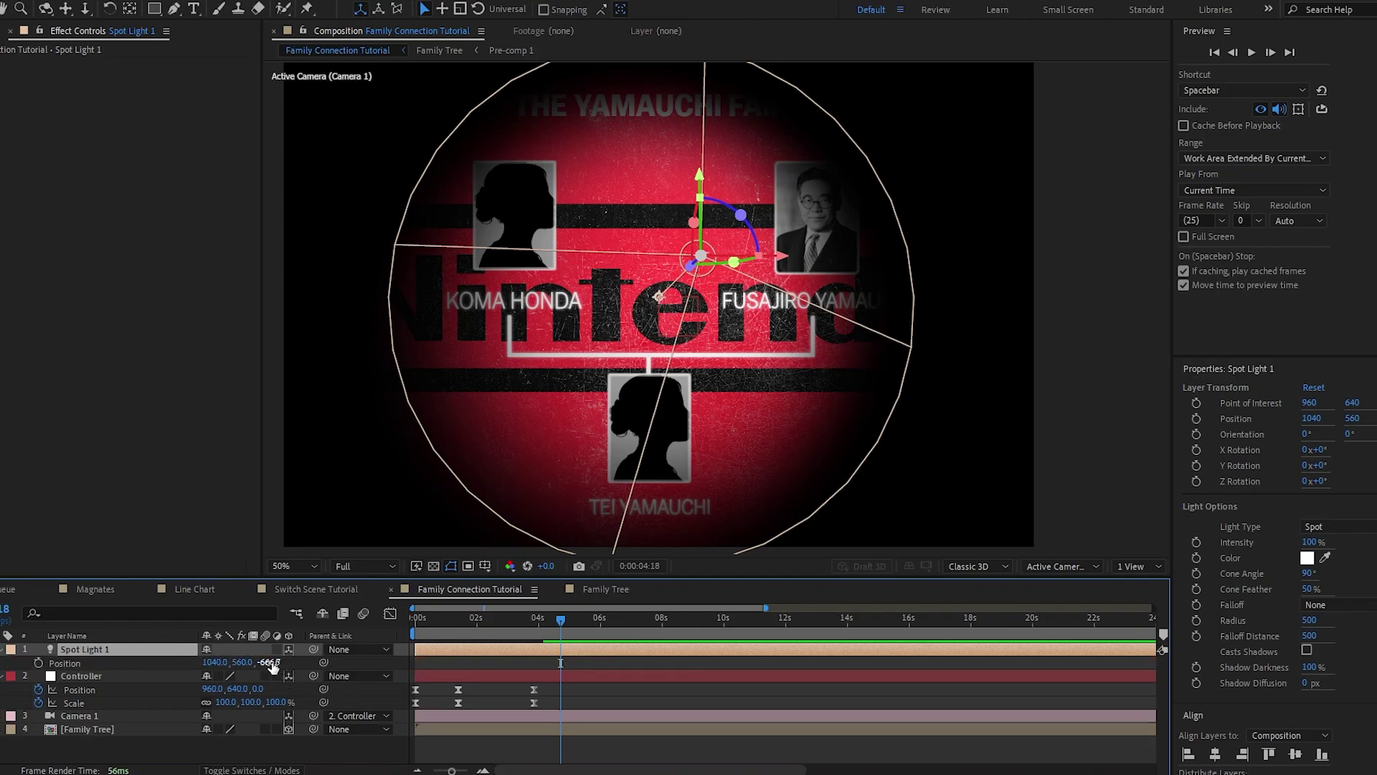
left_click_drag(269, 661, 246, 662)
left_click_drag(246, 661, 213, 666)
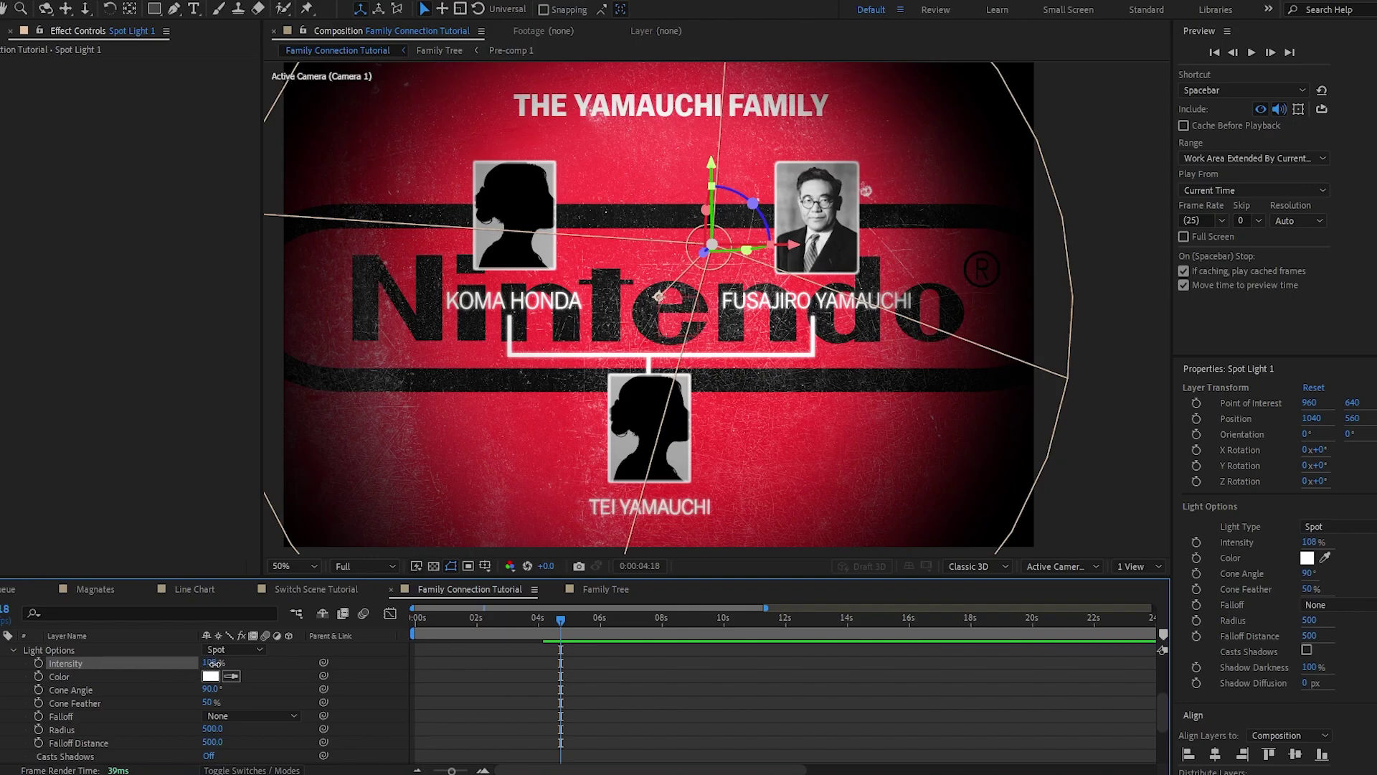
left_click_drag(212, 668, 224, 667)
left_click(736, 710)
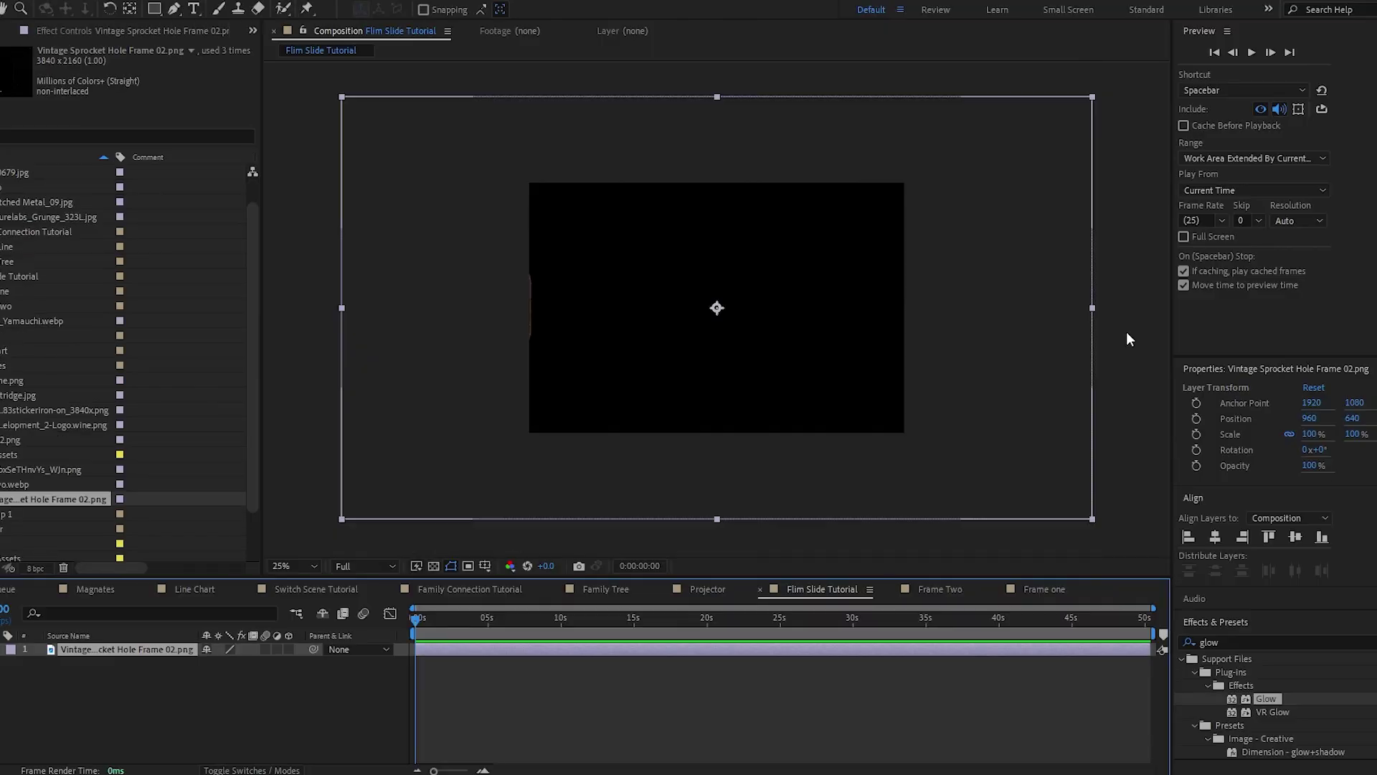
Scale the sprocket hole frame in Flim Slide Tutorial to 60.6% and place Tokyo.webp beneath it, enlarged to fill the frame opening
left_click_drag(1093, 309, 944, 316)
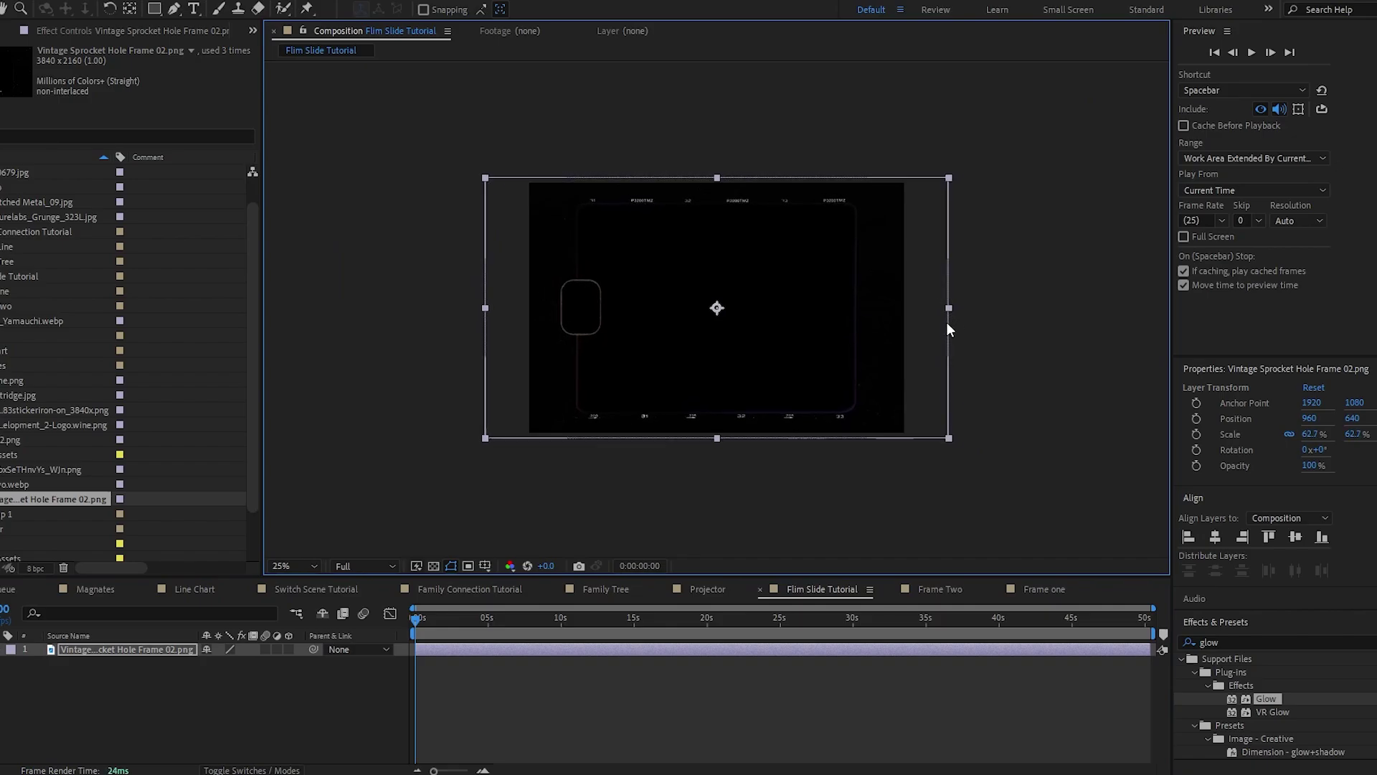
left_click(812, 495)
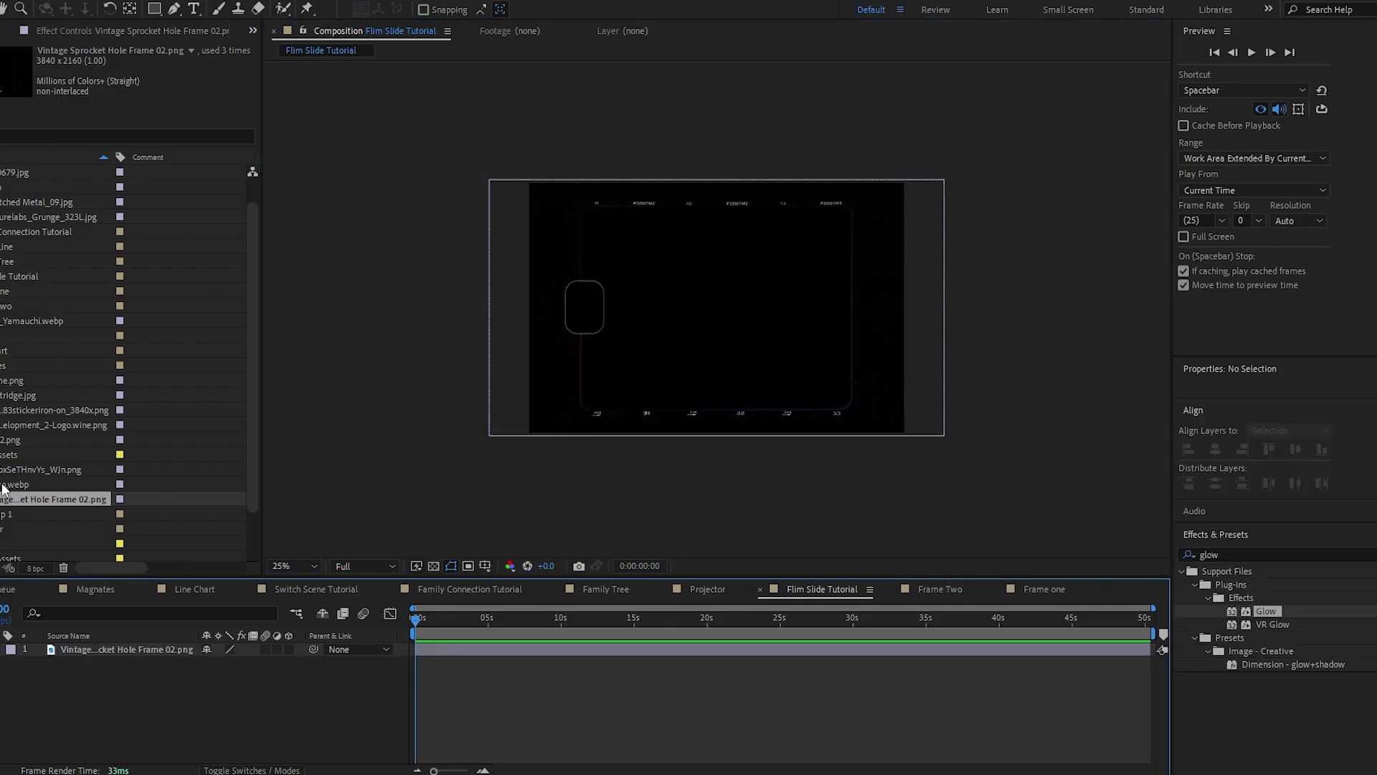
left_click_drag(11, 485, 477, 694)
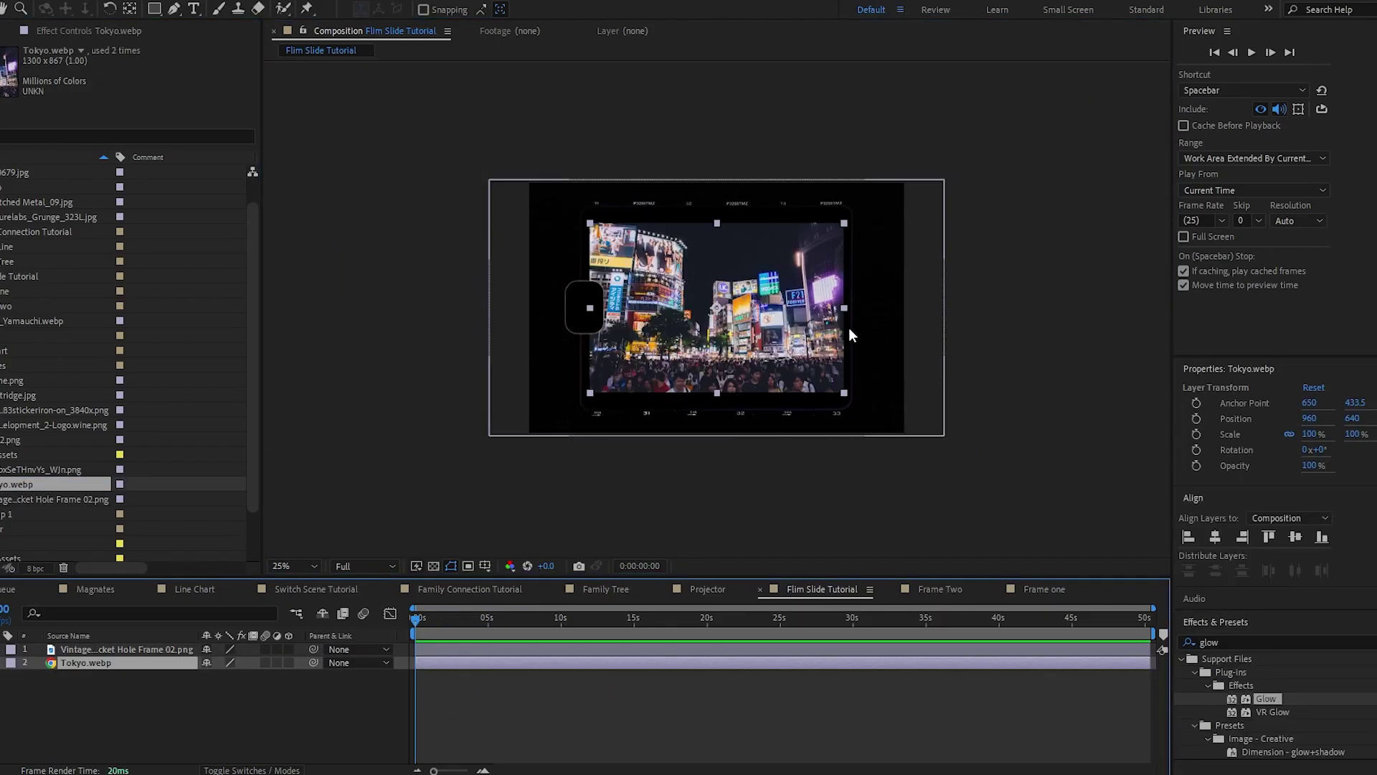
left_click_drag(845, 310, 878, 313)
Pre-compose the sprocket hole frame and Tokyo.webp as Frame 1, and paste a copy of the sprocket frame above it
left_click(117, 651)
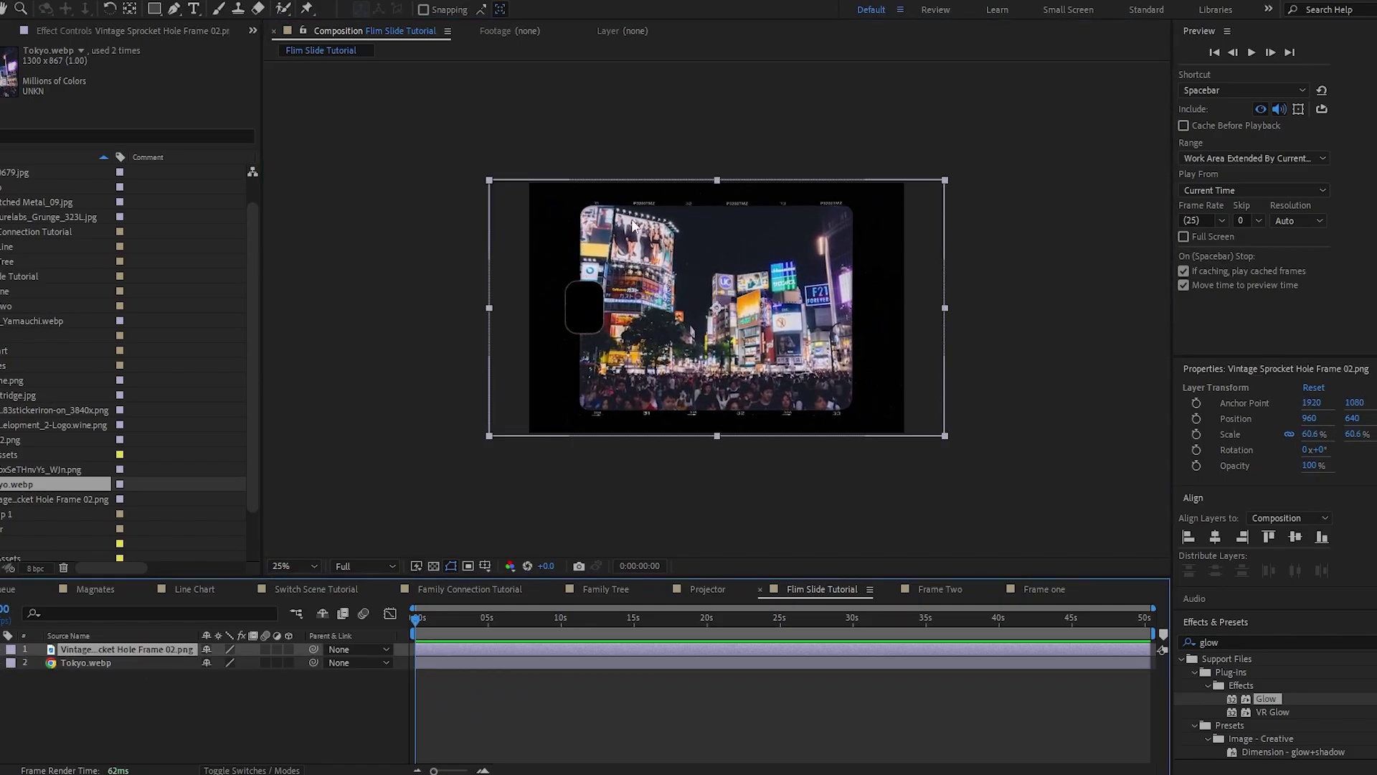
left_click(103, 663, "shift")
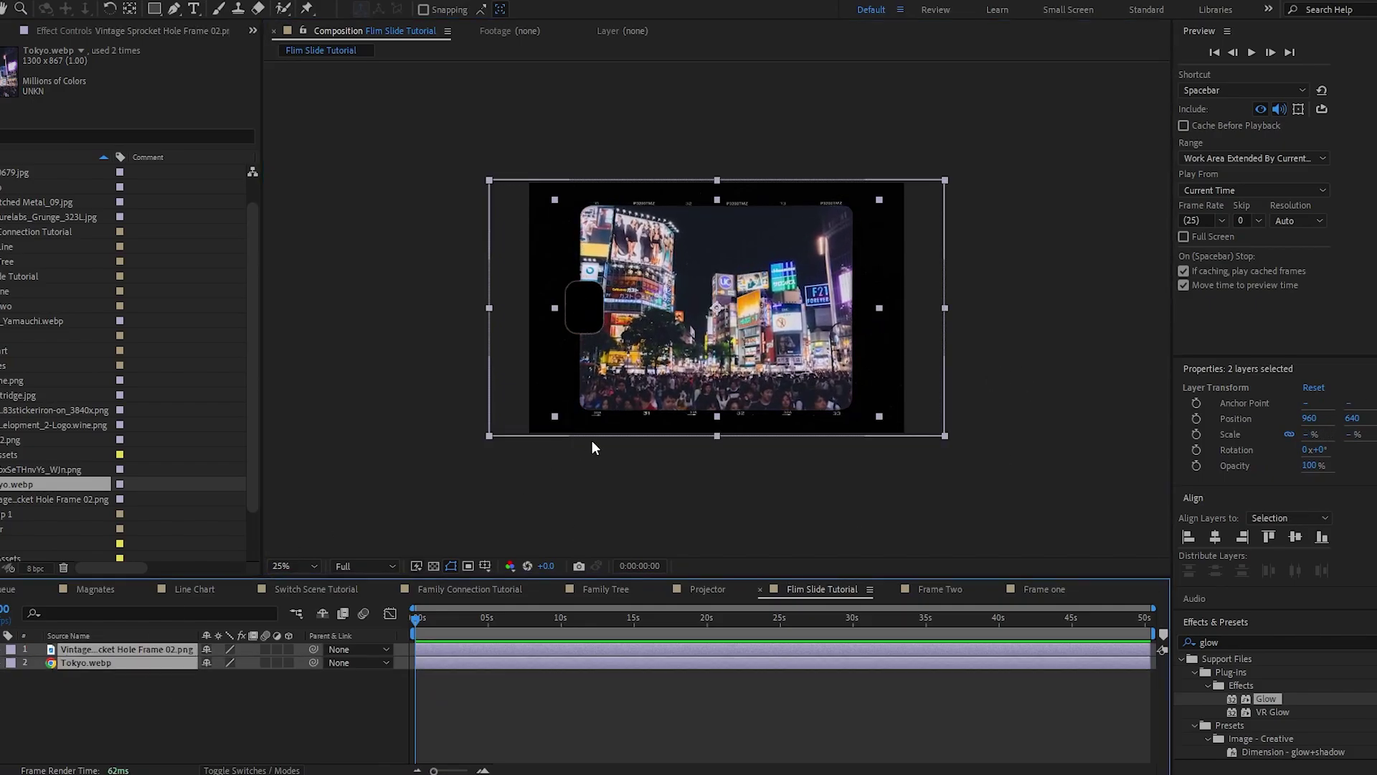
key("ctrl+shift+c")
type("Frame ")
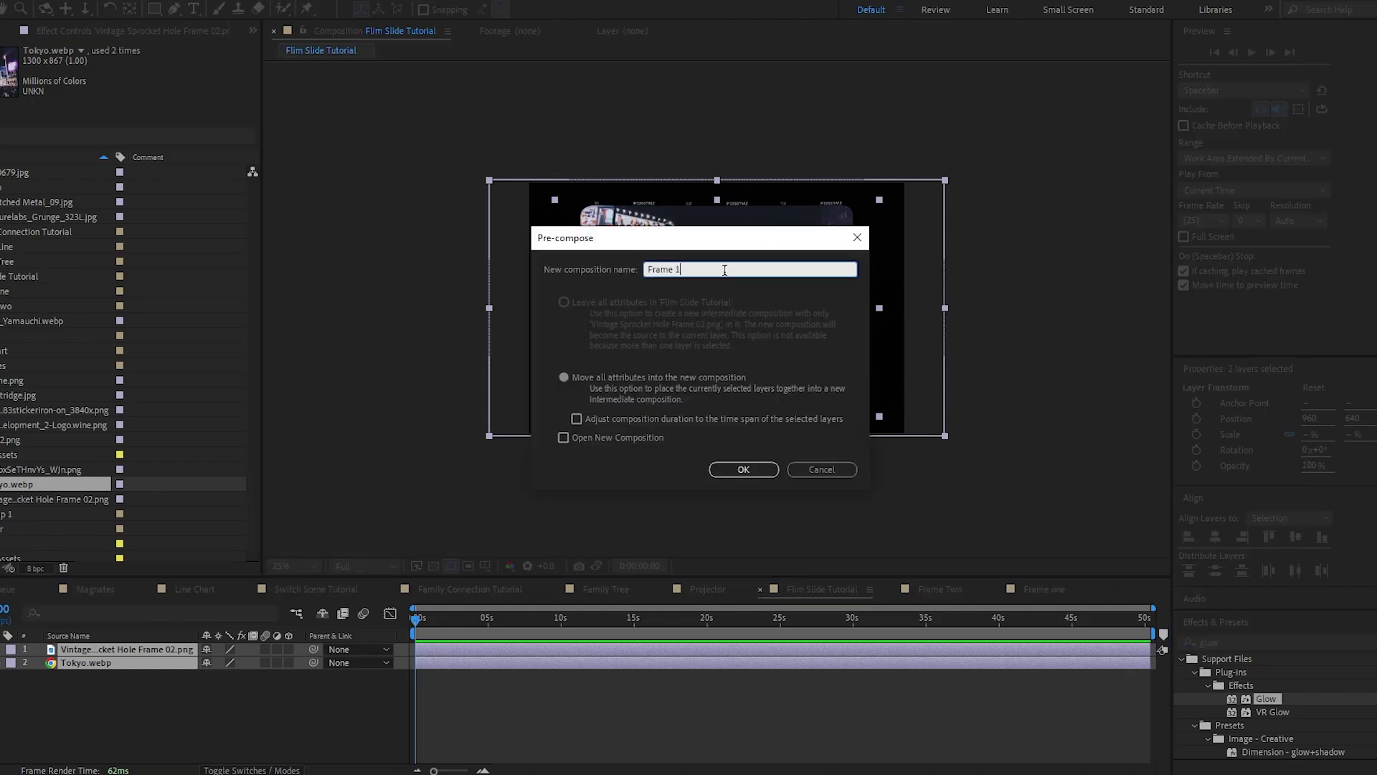
type("1")
key("Return")
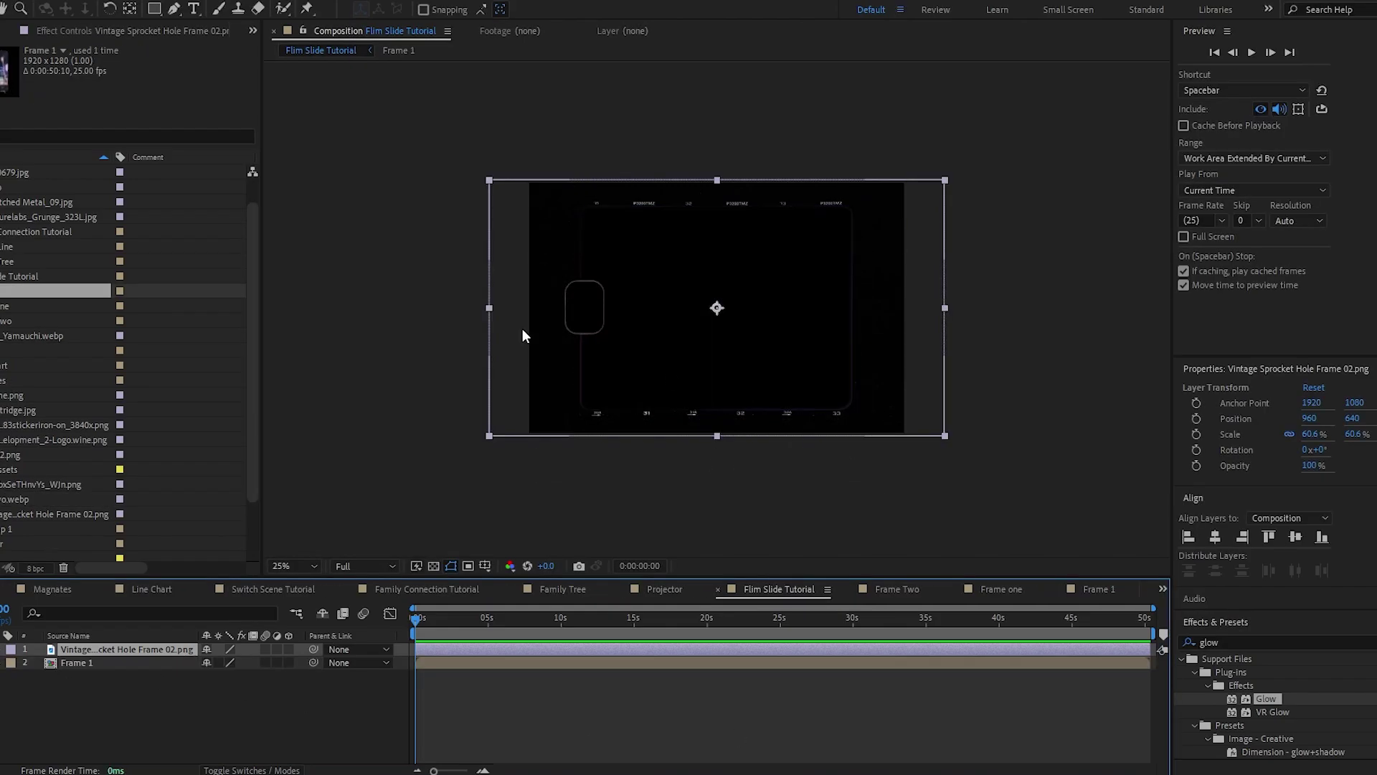
Add the arcade image 0_-tbxSeTHnvYs_WJn.png as the lowest layer at 124.6% scale and move the sprocket frame directly above it
left_click_drag(15, 485, 108, 676)
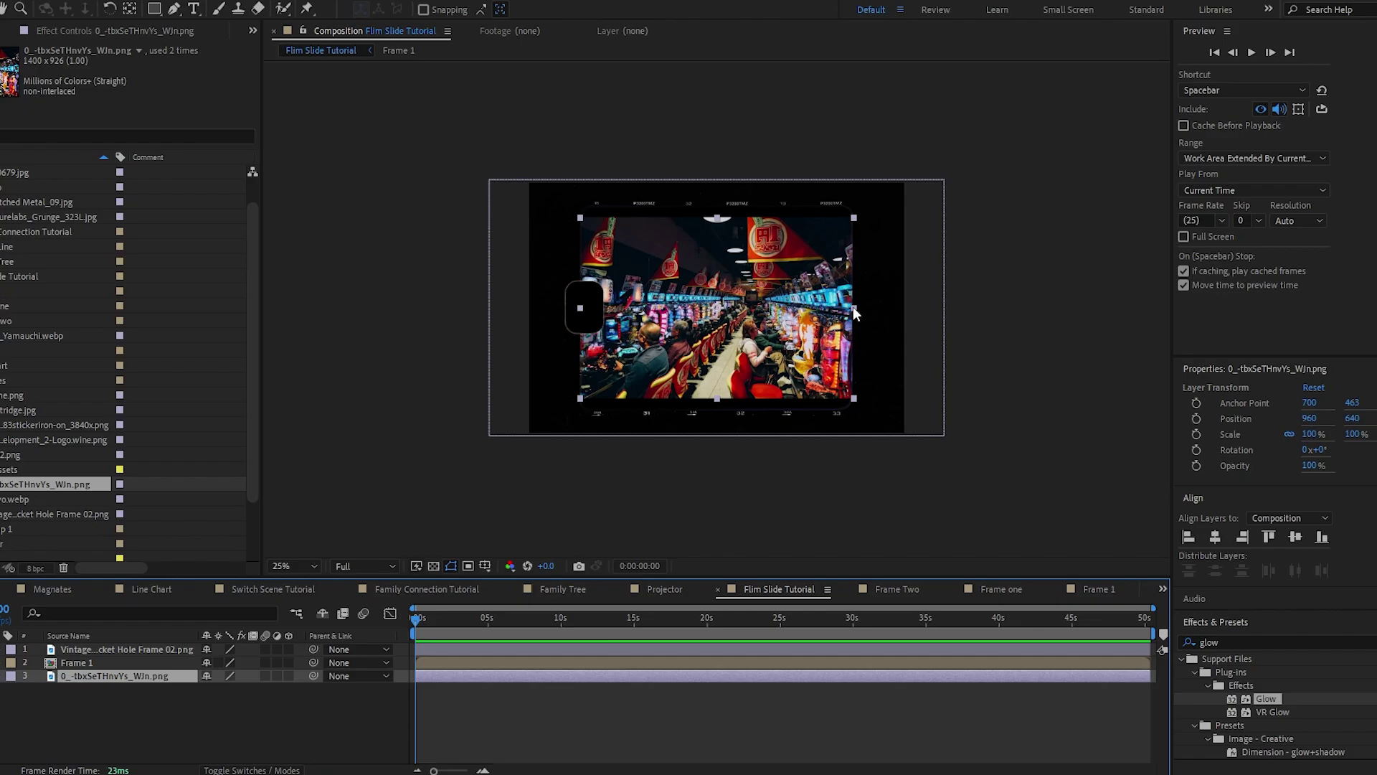
left_click_drag(854, 307, 887, 307)
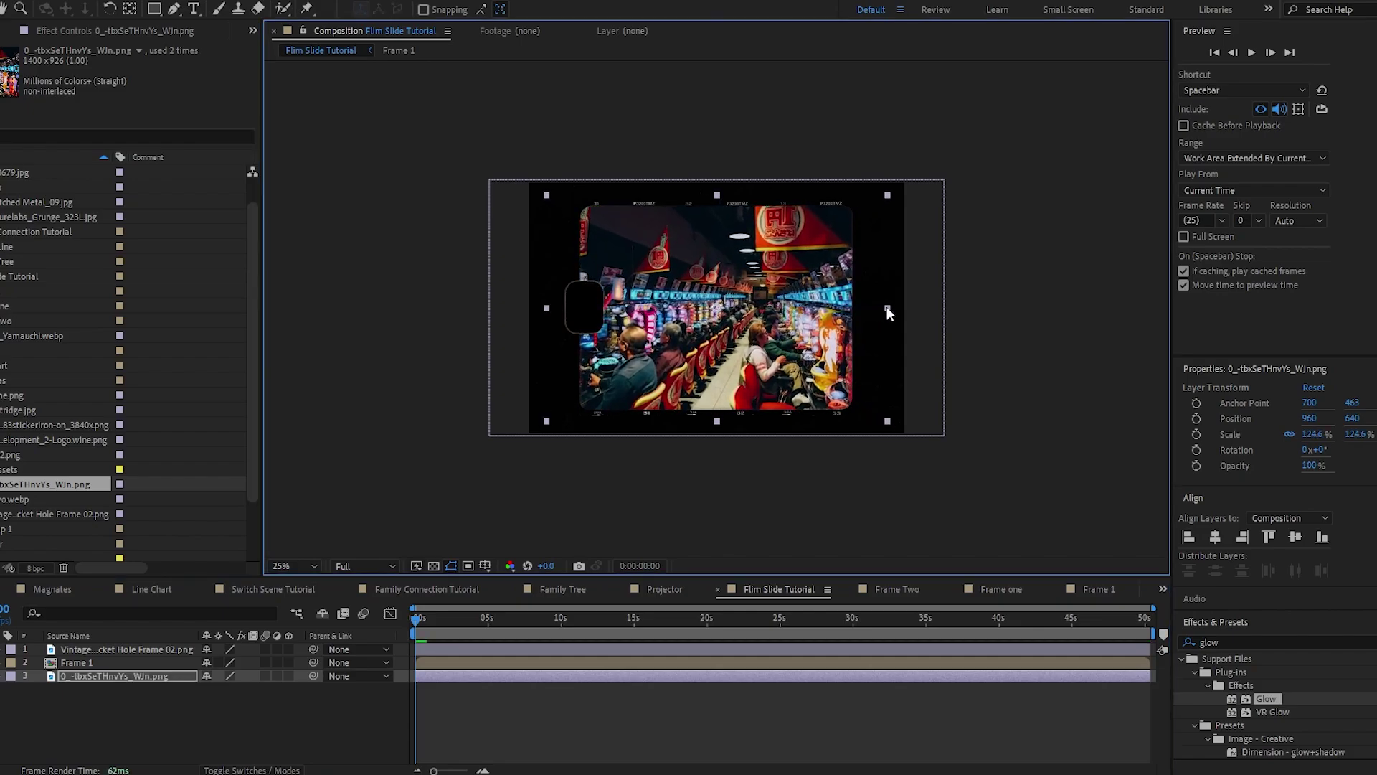
mouse_move(106, 652)
left_mouse_down()
mouse_move(107, 682)
mouse_move(114, 658)
left_mouse_up()
Pre-compose the sprocket hole frame and the arcade image as Frame 2
left_click(99, 676, "shift")
key("ctrl+shift+c")
type("Fram")
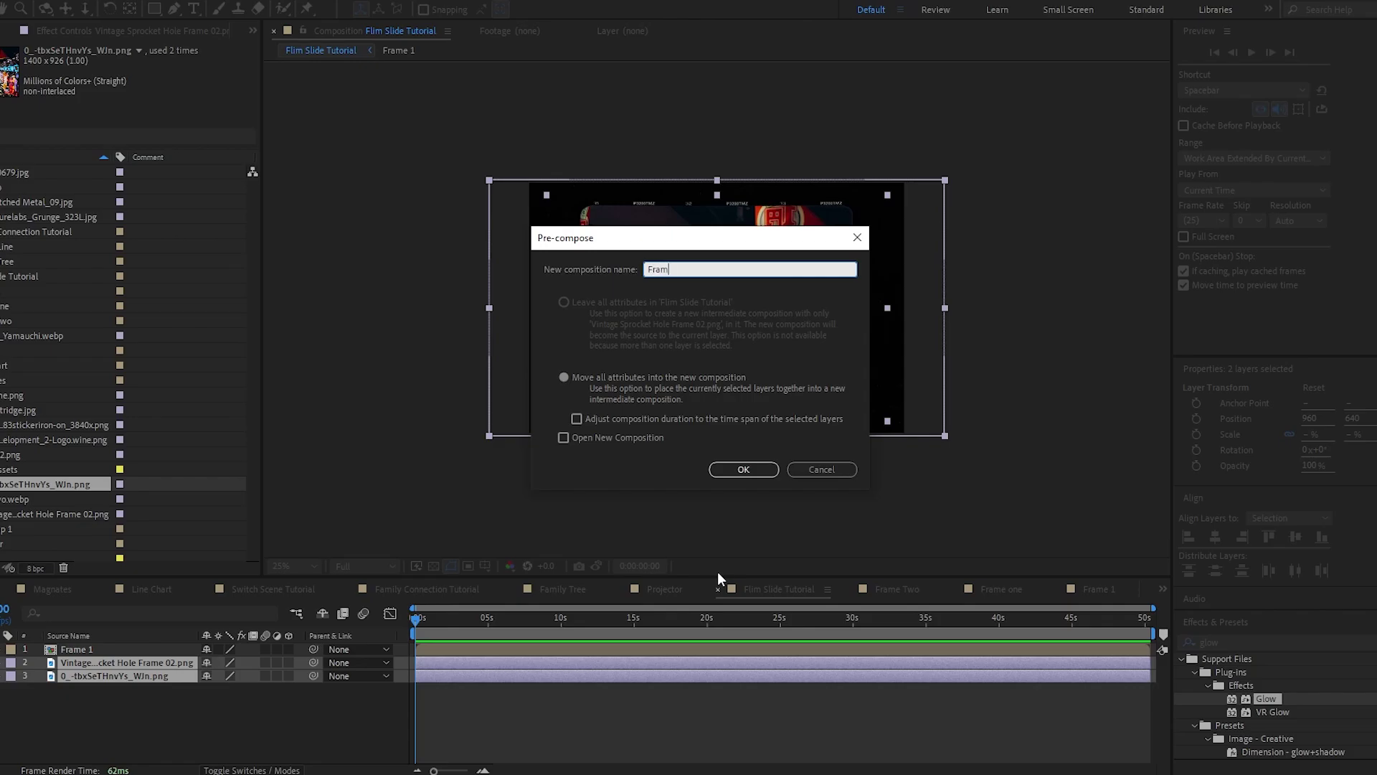
type("e 2")
key("Return")
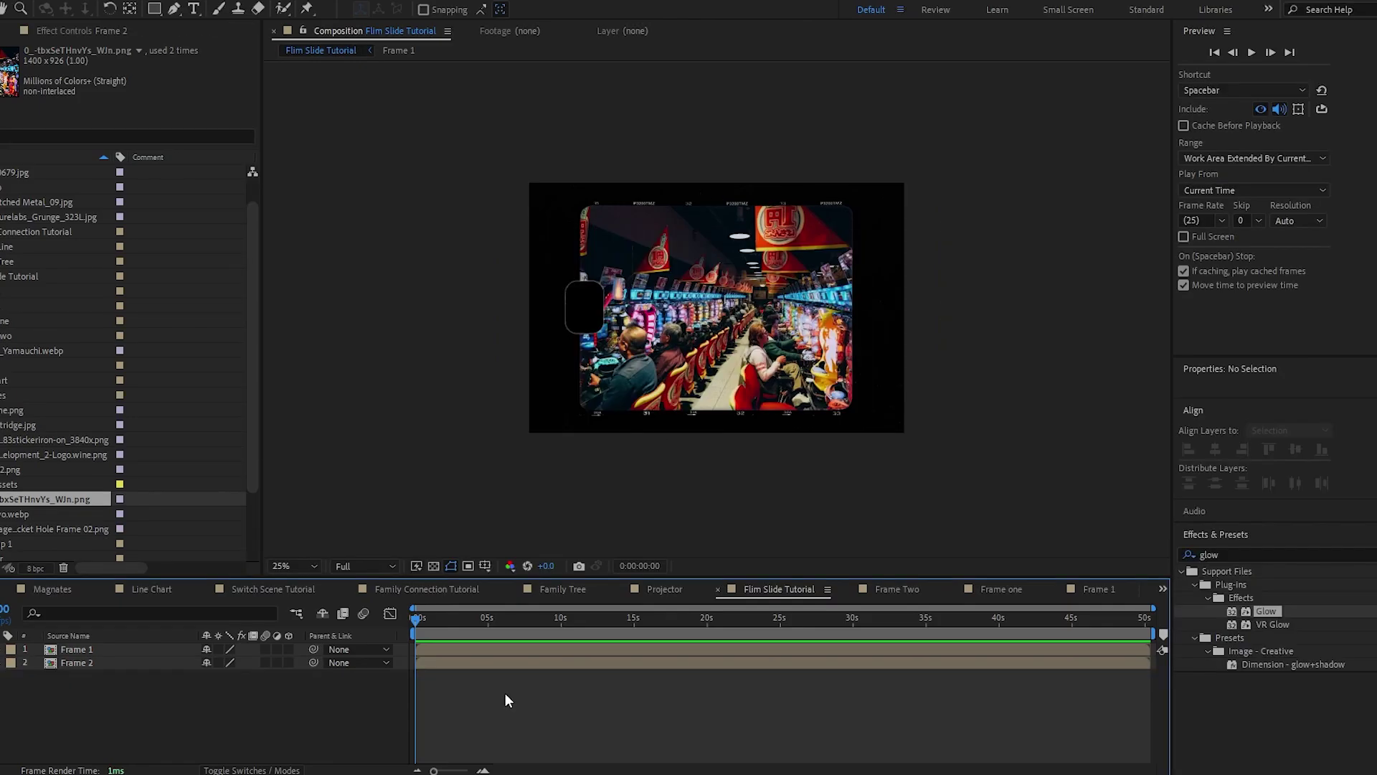
Add a null object to the film slide composition and name it Controller
right_click(507, 694)
mouse_move(575, 506)
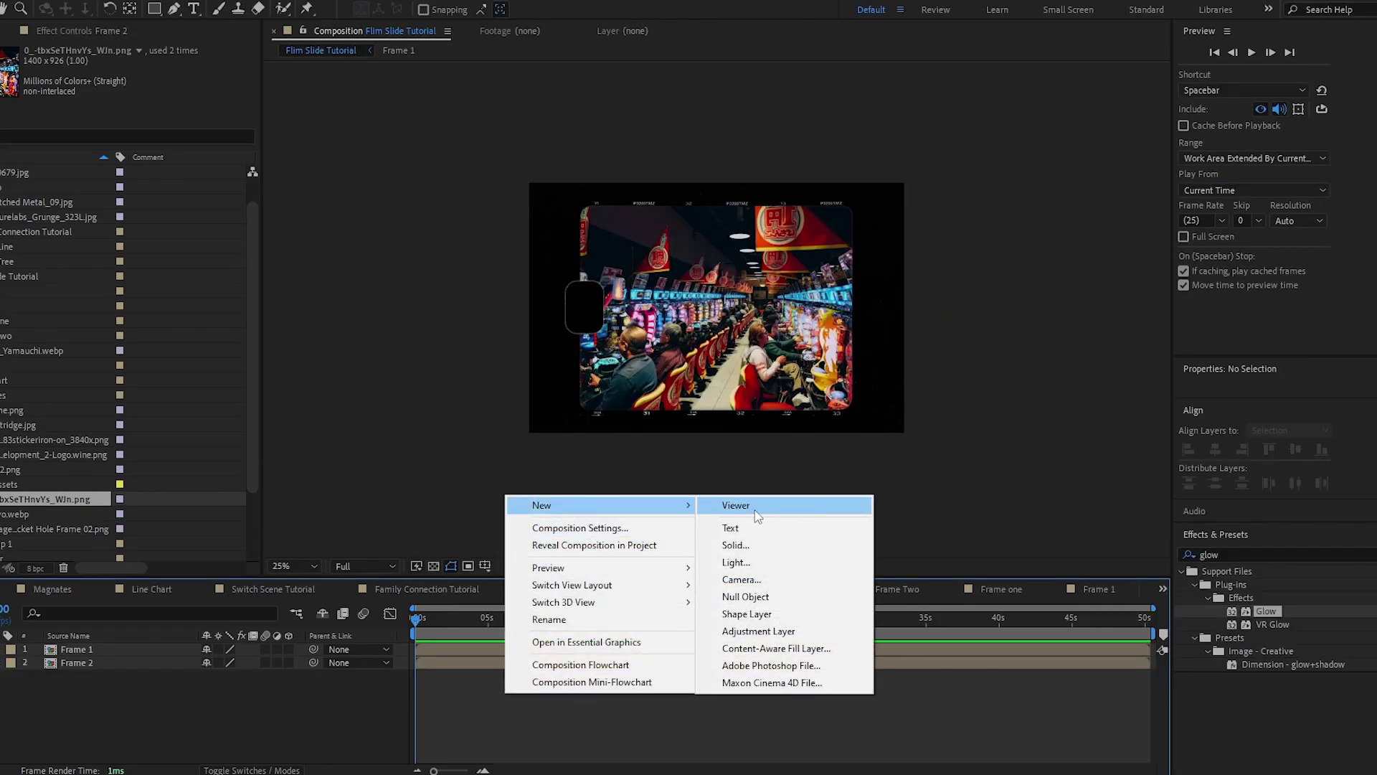
left_click(758, 599)
key("Return")
type("Controller")
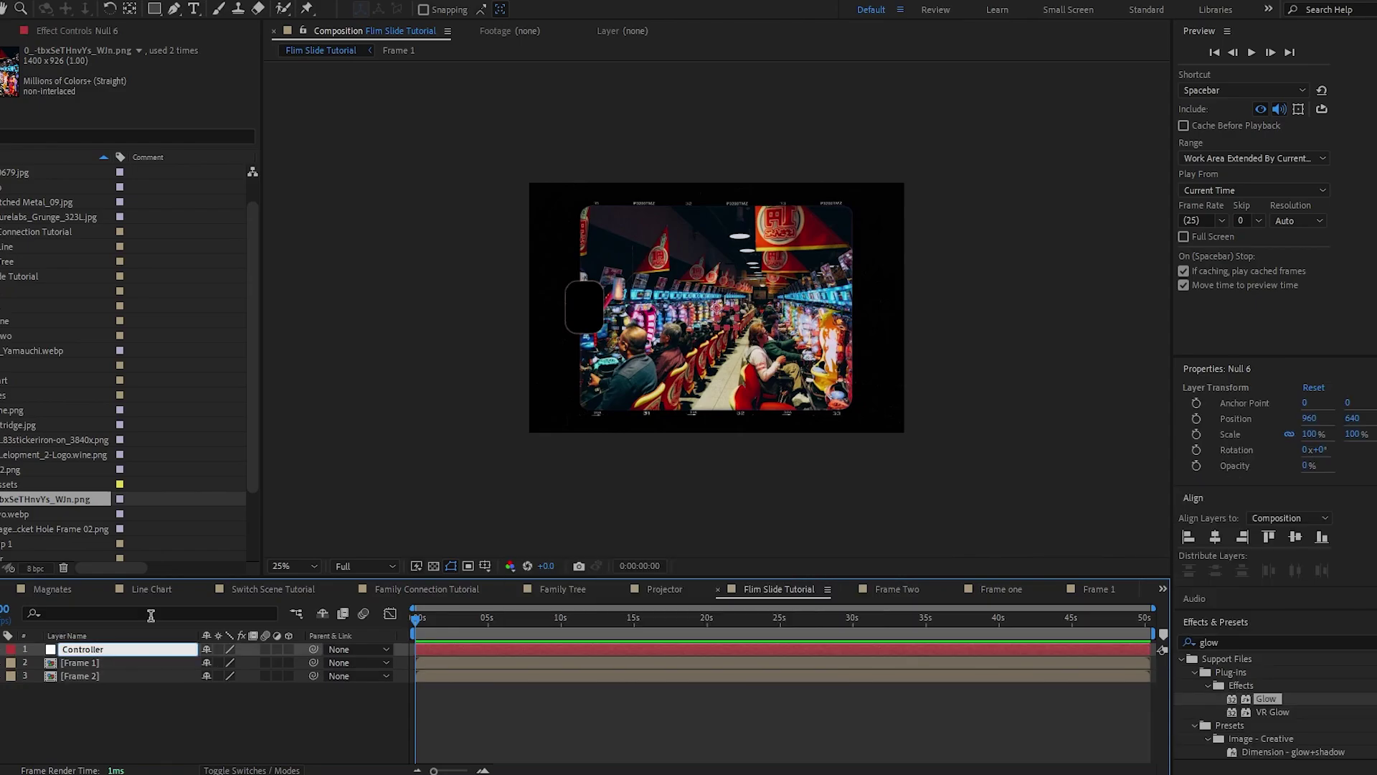
key("Return")
Centre the Controller's anchor point in the null and align the null to the composition's centre both ways
key("ctrl+alt+Home")
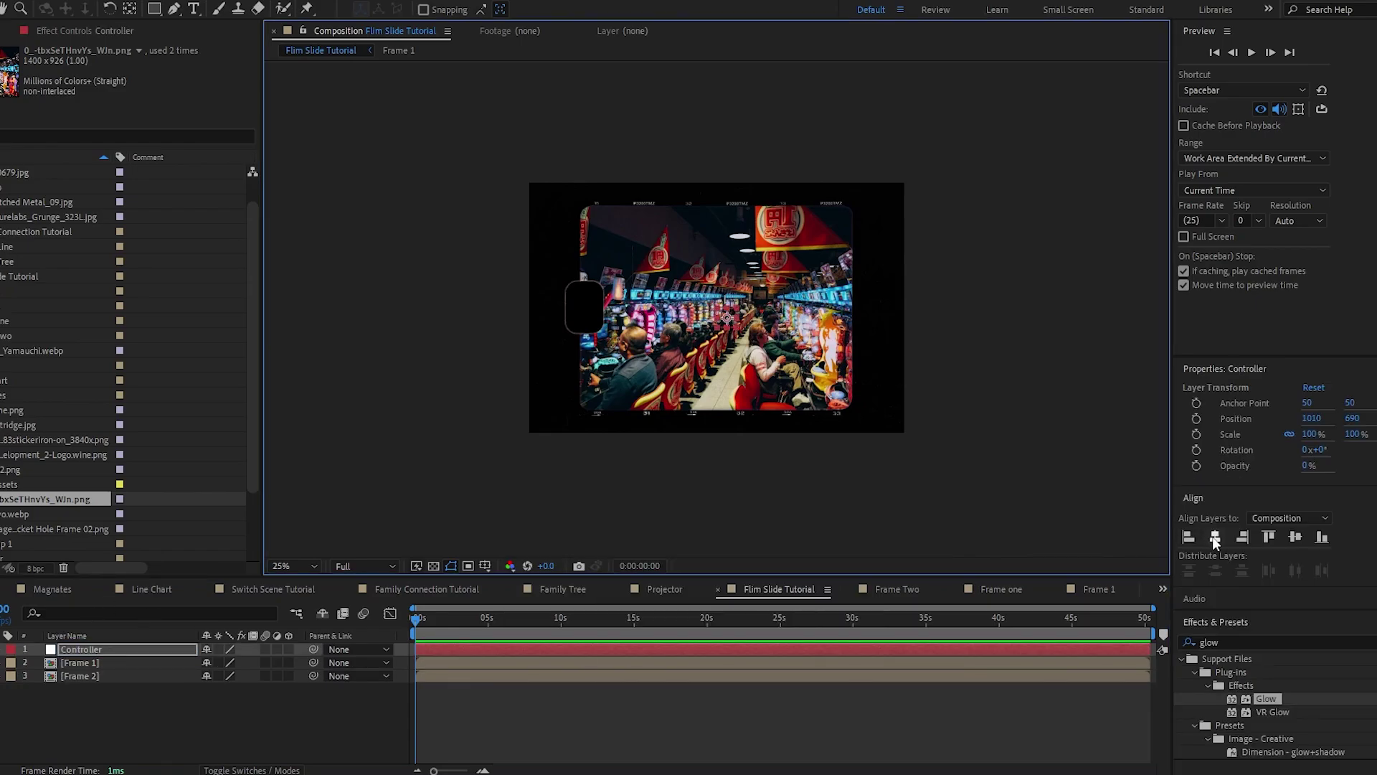
left_click(1215, 538)
left_click(1295, 536)
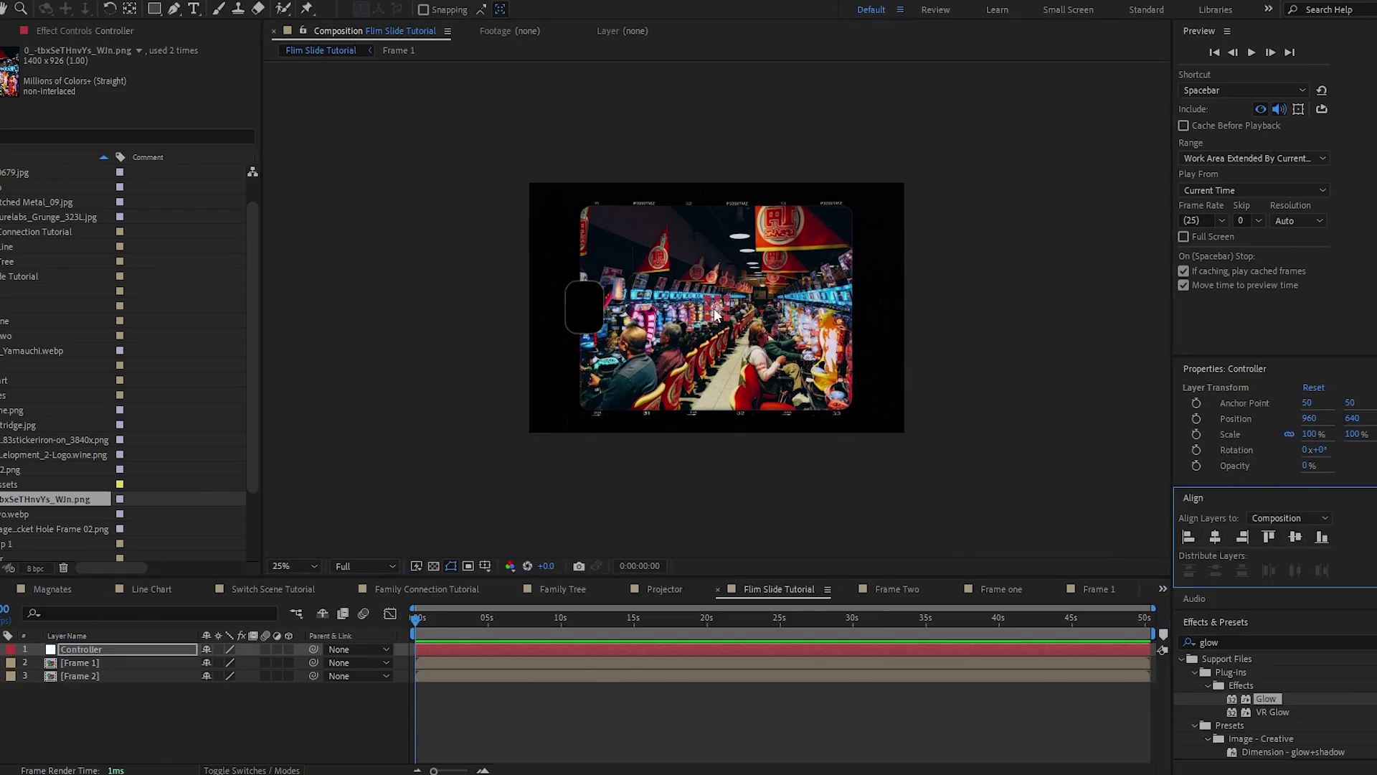
Move the Controller null horizontally out past the composition's left edge, to position -1096, 640
left_click_drag(715, 308, 326, 310)
key("comma")
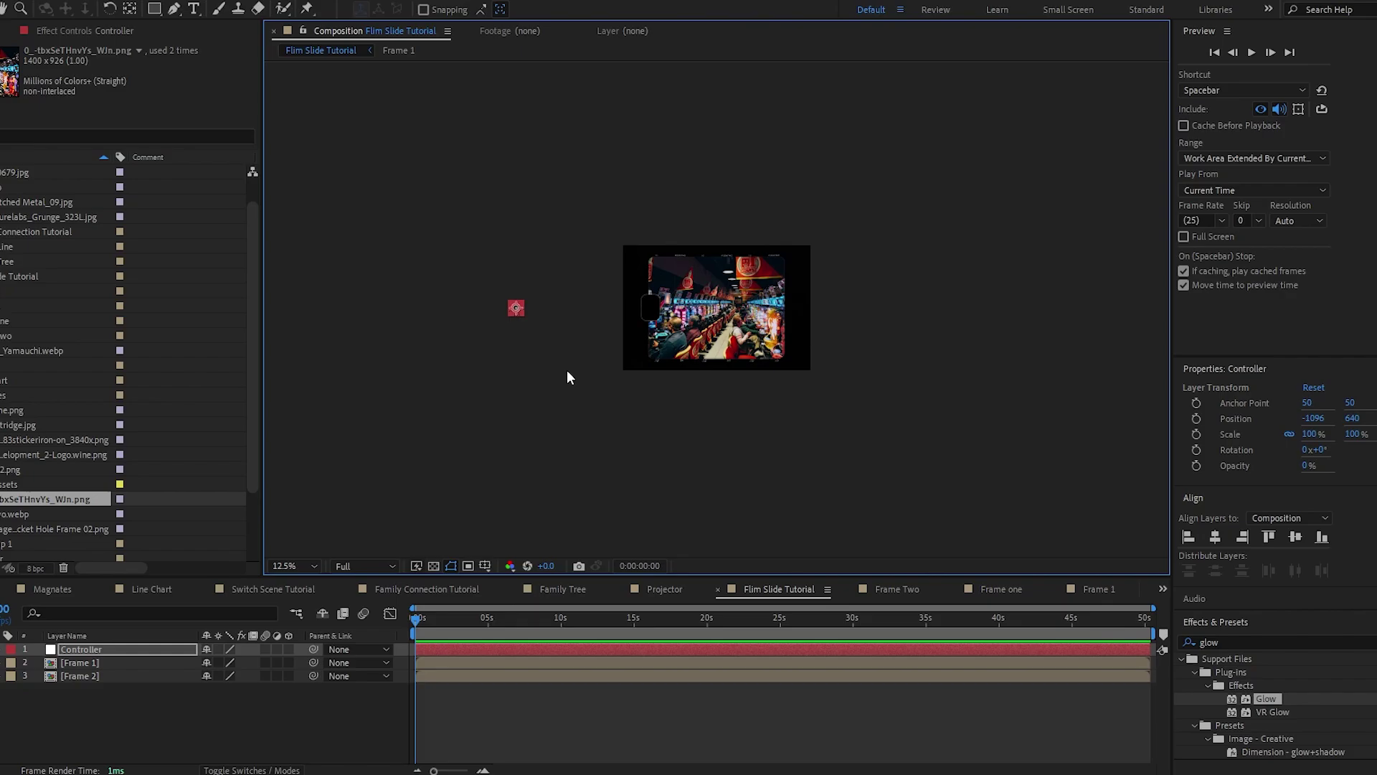
left_click(989, 494)
key("period")
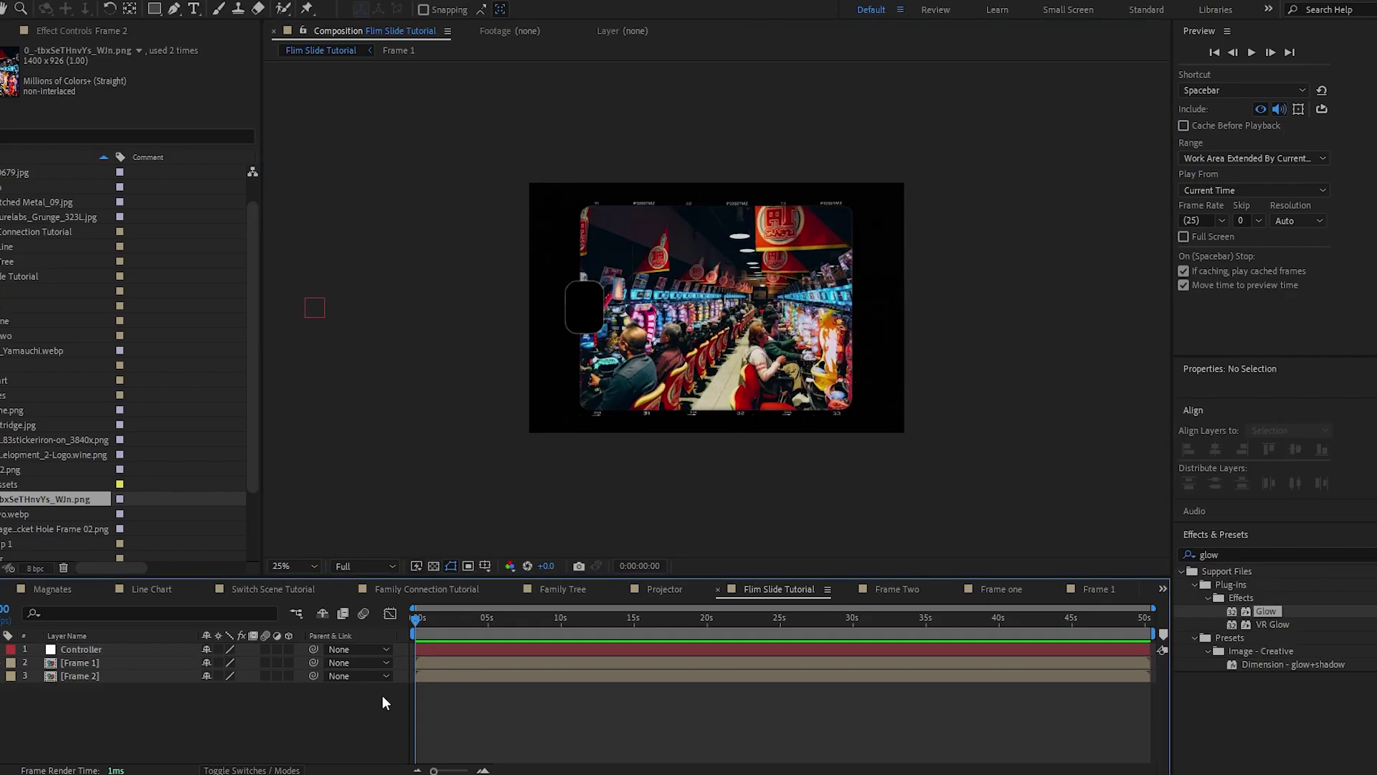
Move the anchor points of Frame 1 and Frame 2 onto the Controller null at -1096, 640
left_click(98, 662)
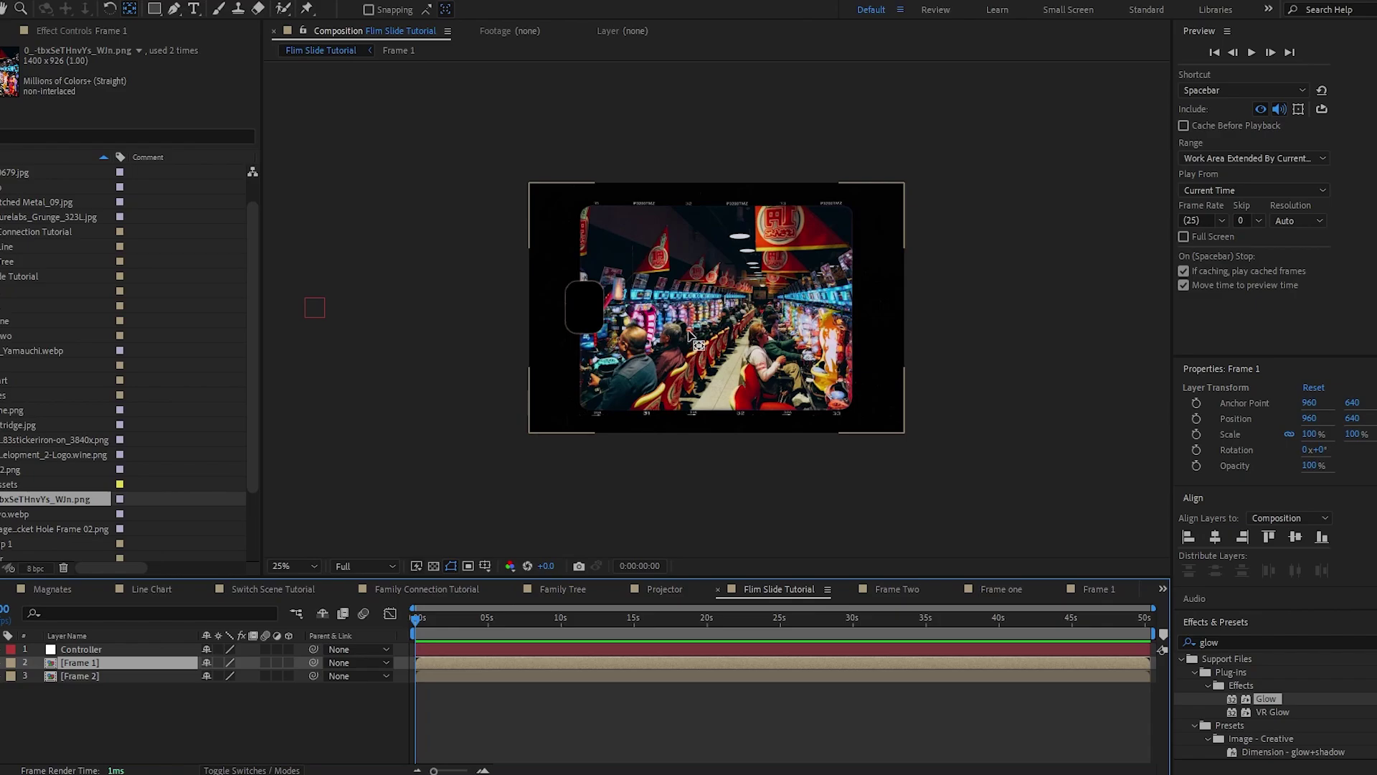
left_click_drag(717, 307, 307, 314)
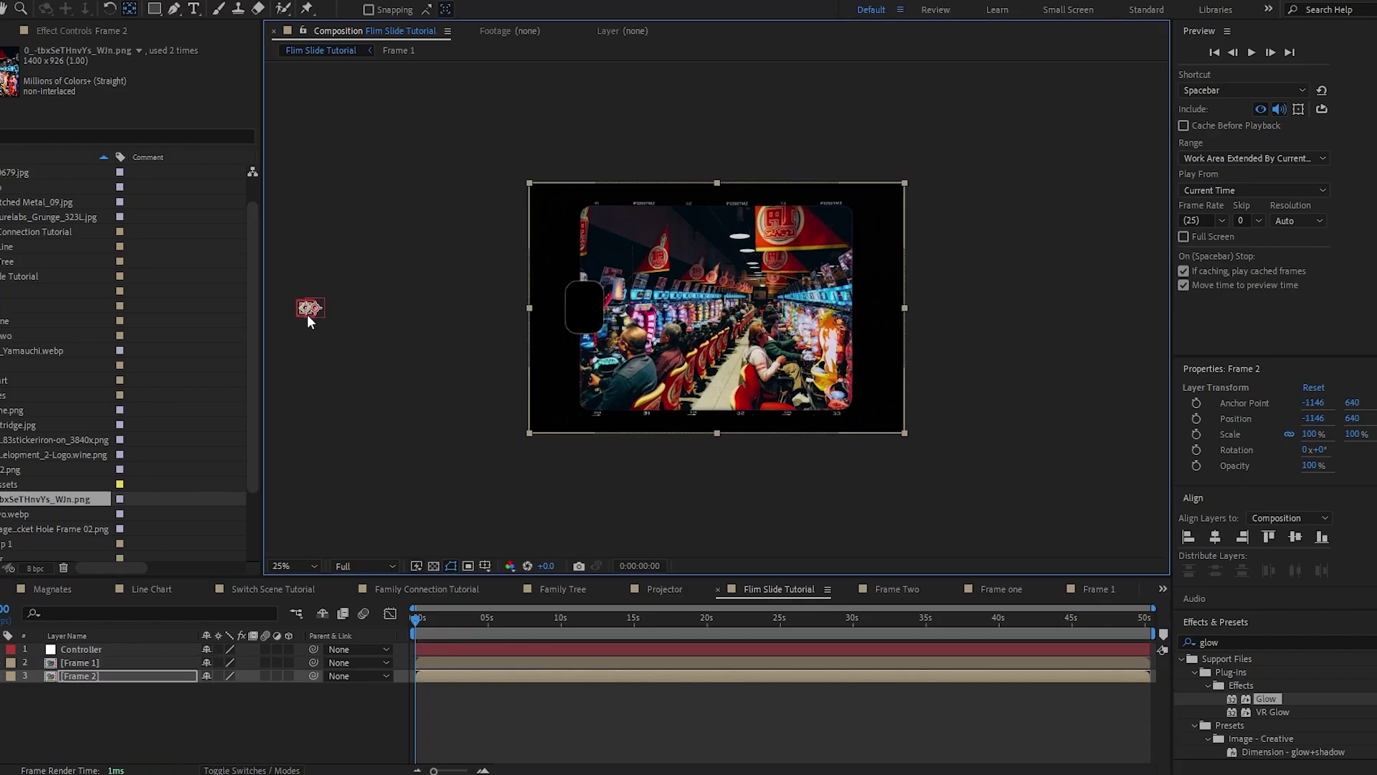
left_click(103, 674)
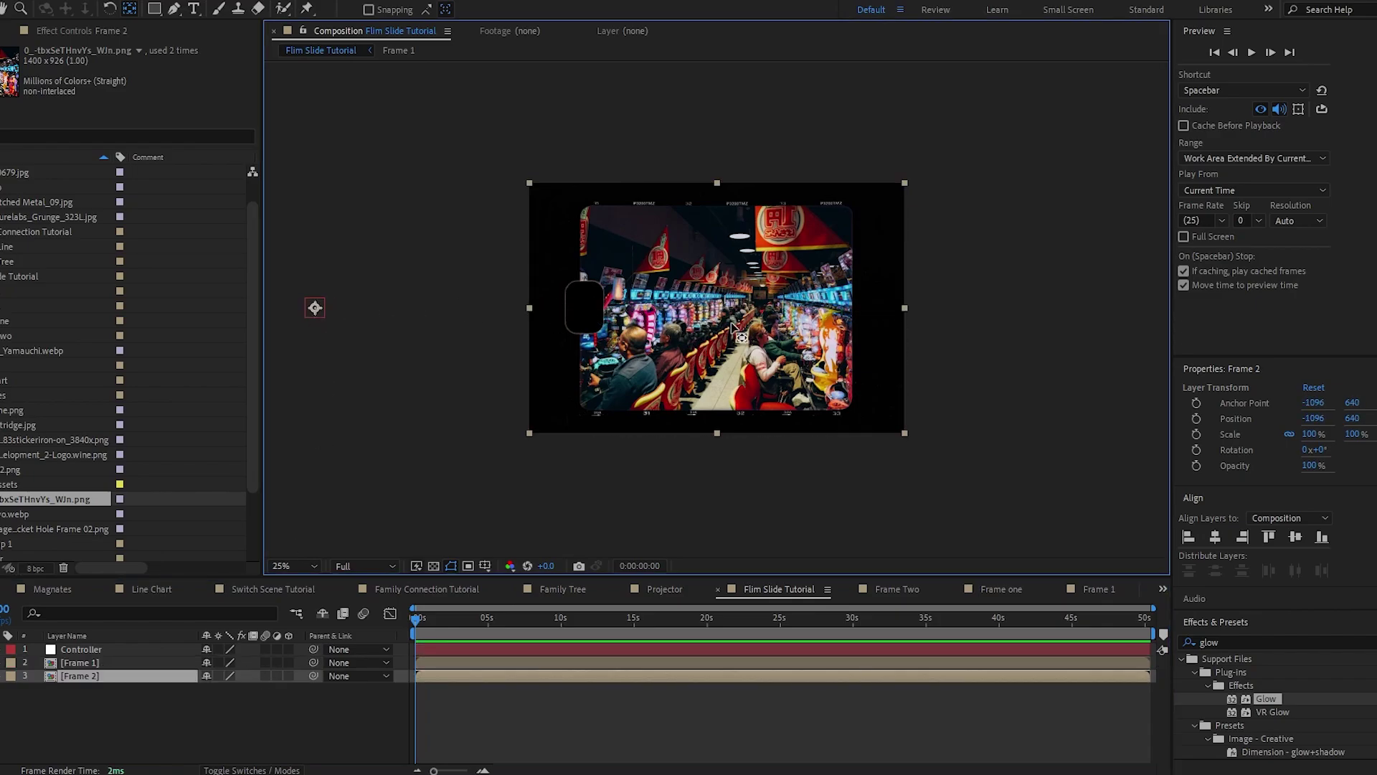
Rotate Frame 1 to -48° and parent both Frame 1 and Frame 2 to the Controller
left_click(90, 664)
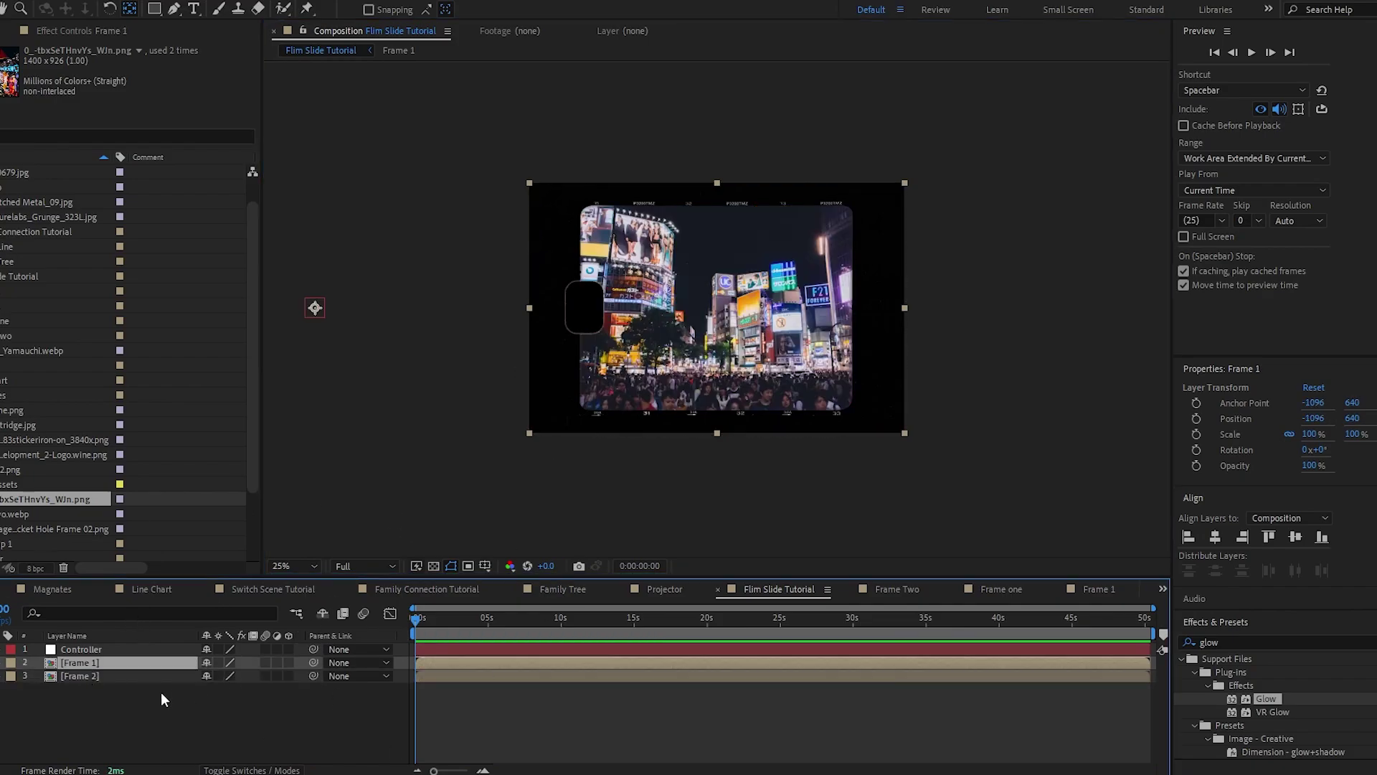
key("r")
left_click_drag(235, 678, 194, 680)
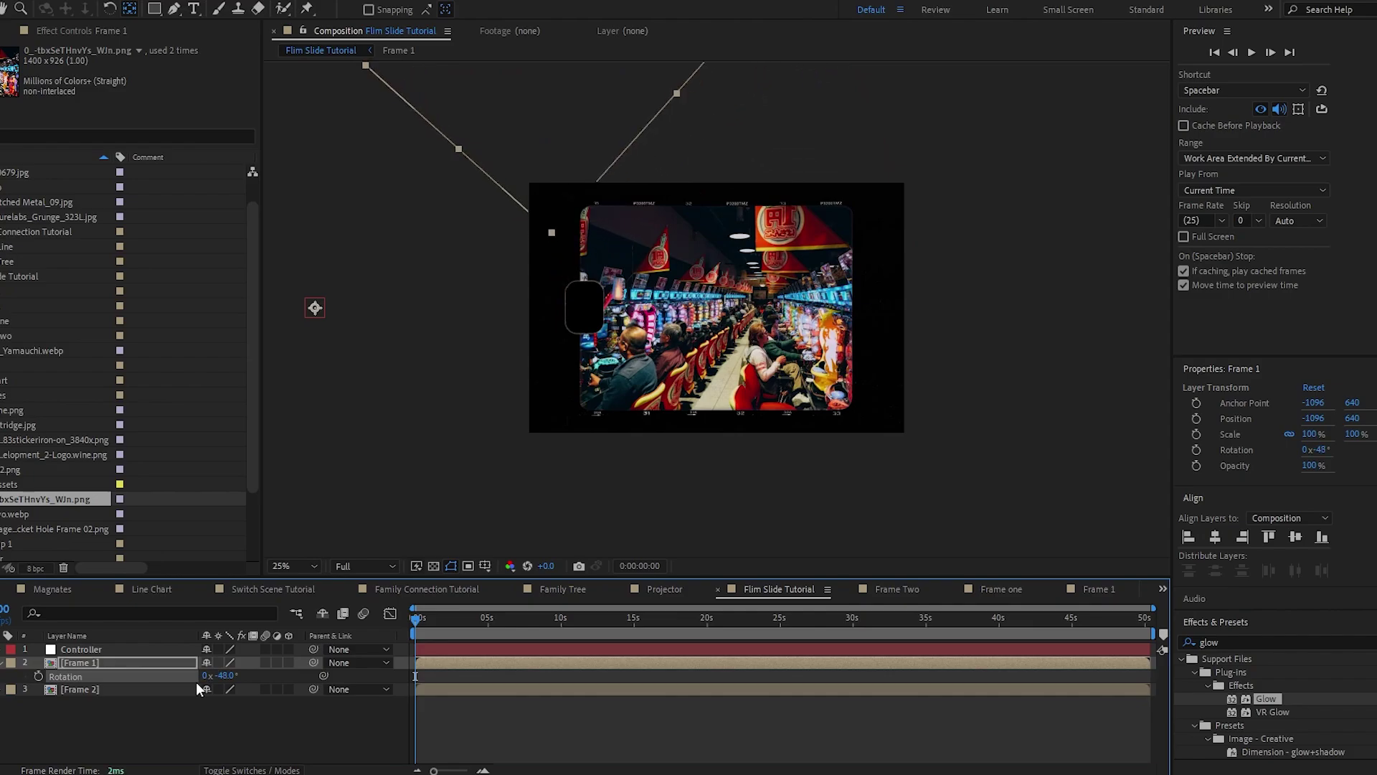
left_click(98, 692, "shift")
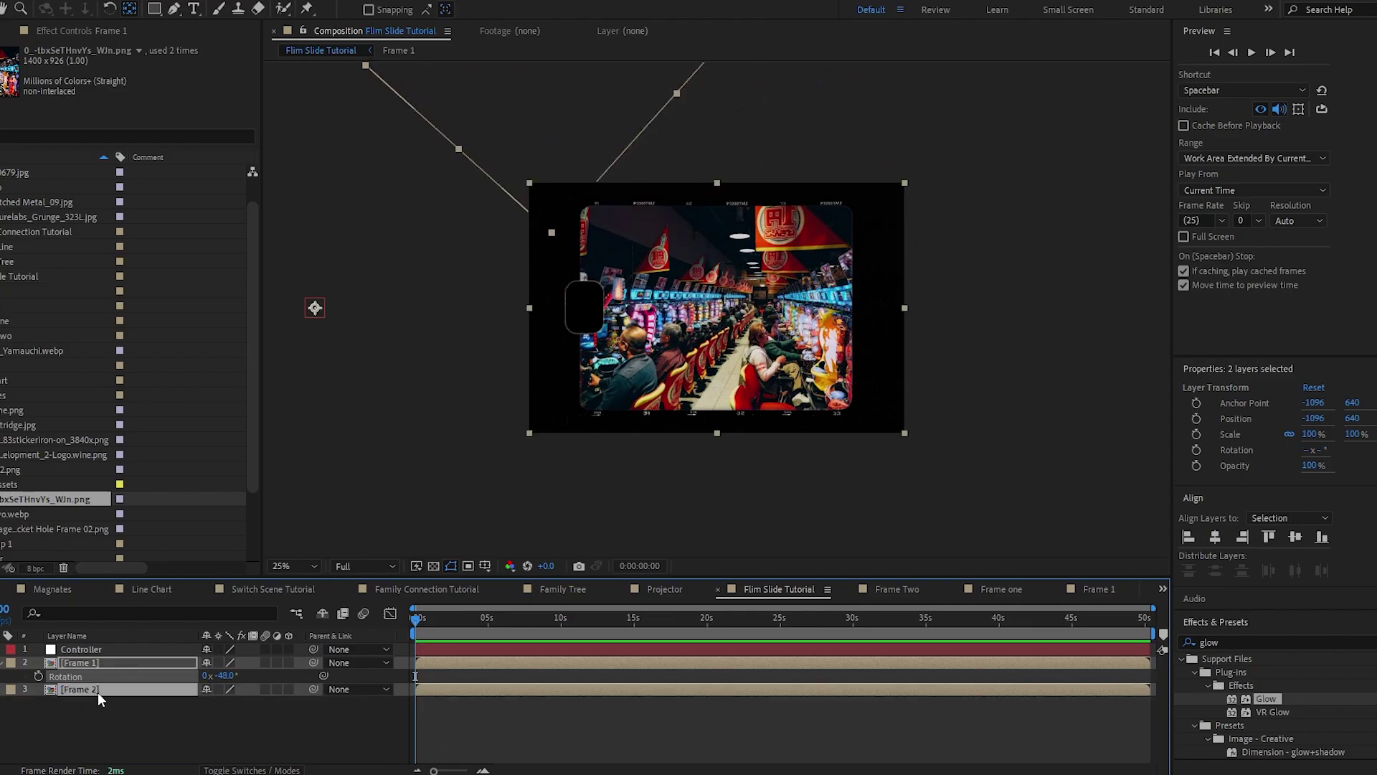
left_click_drag(313, 662, 71, 652)
Keyframe the Controller's rotation from 0° at the first frame to 48° at 2:05
left_click(475, 651)
key("r")
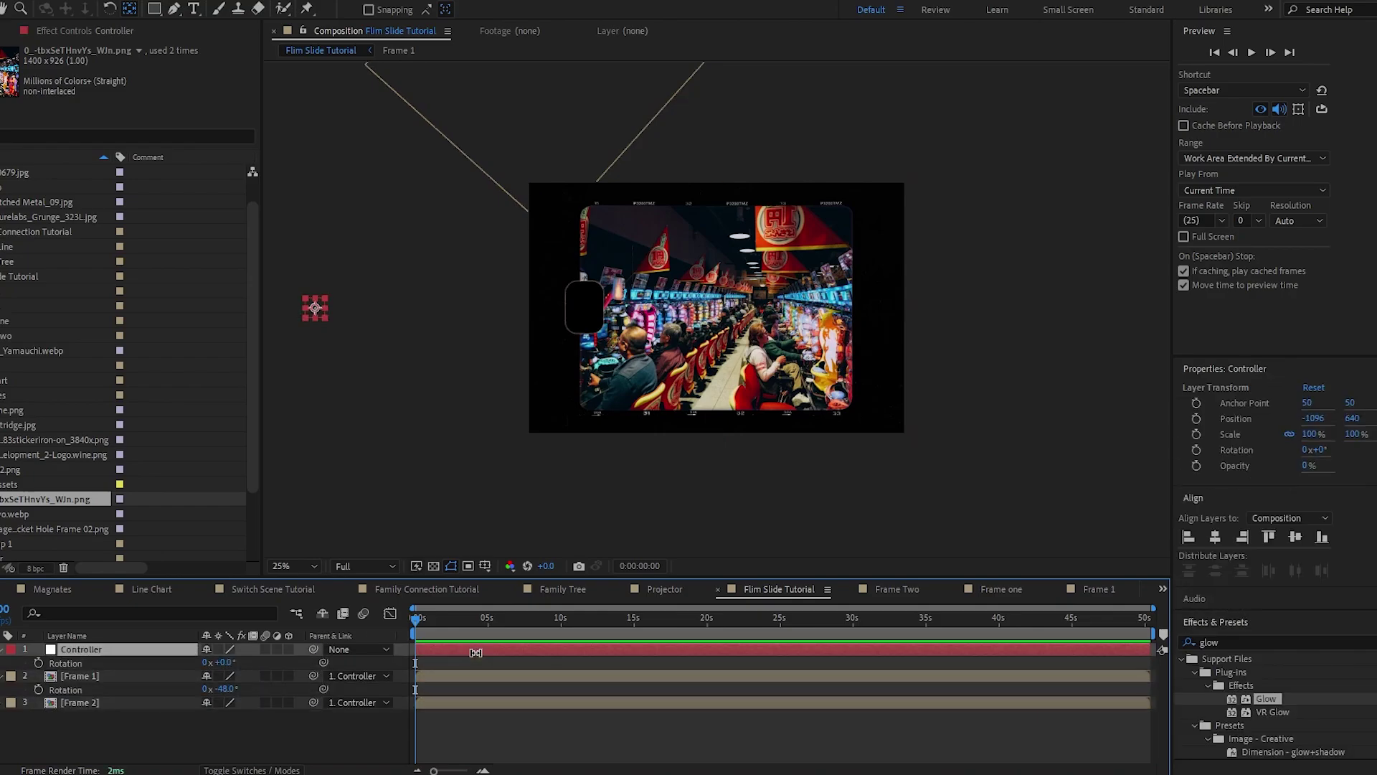
left_click(37, 662)
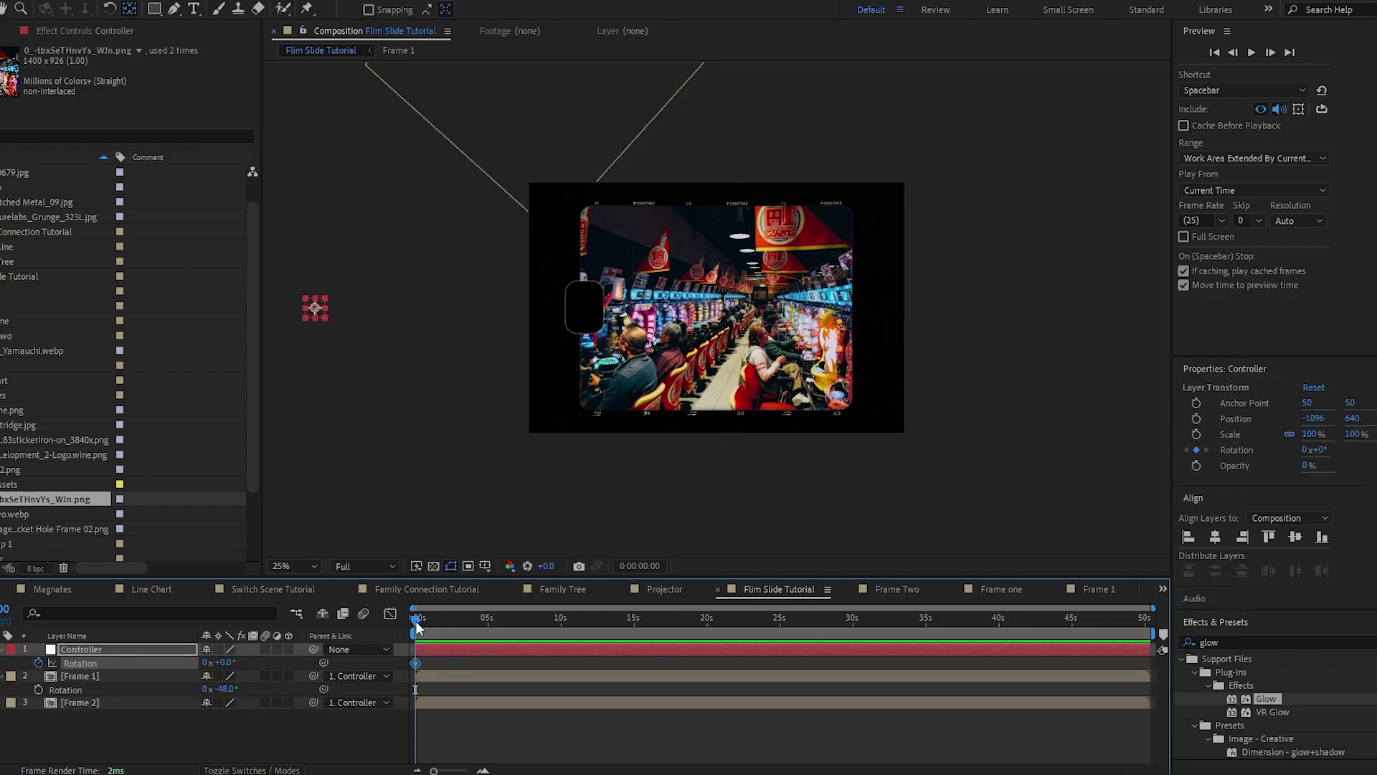
left_click_drag(416, 621, 447, 626)
left_click_drag(230, 662, 262, 662)
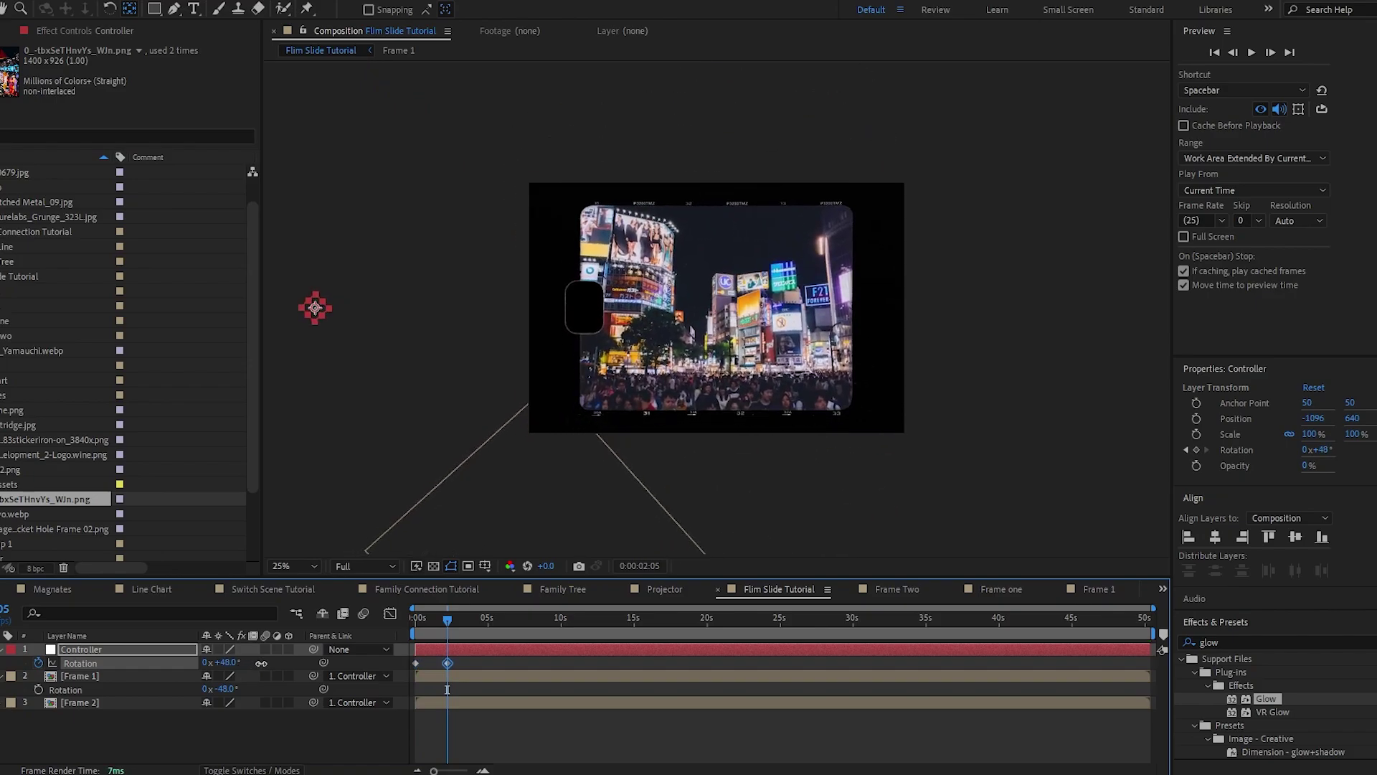
Apply Easy Ease to both Controller rotation keyframes, shape their speed graph into a sharp central peak, and return to the first frame
left_click_drag(472, 660, 406, 664)
key("F9")
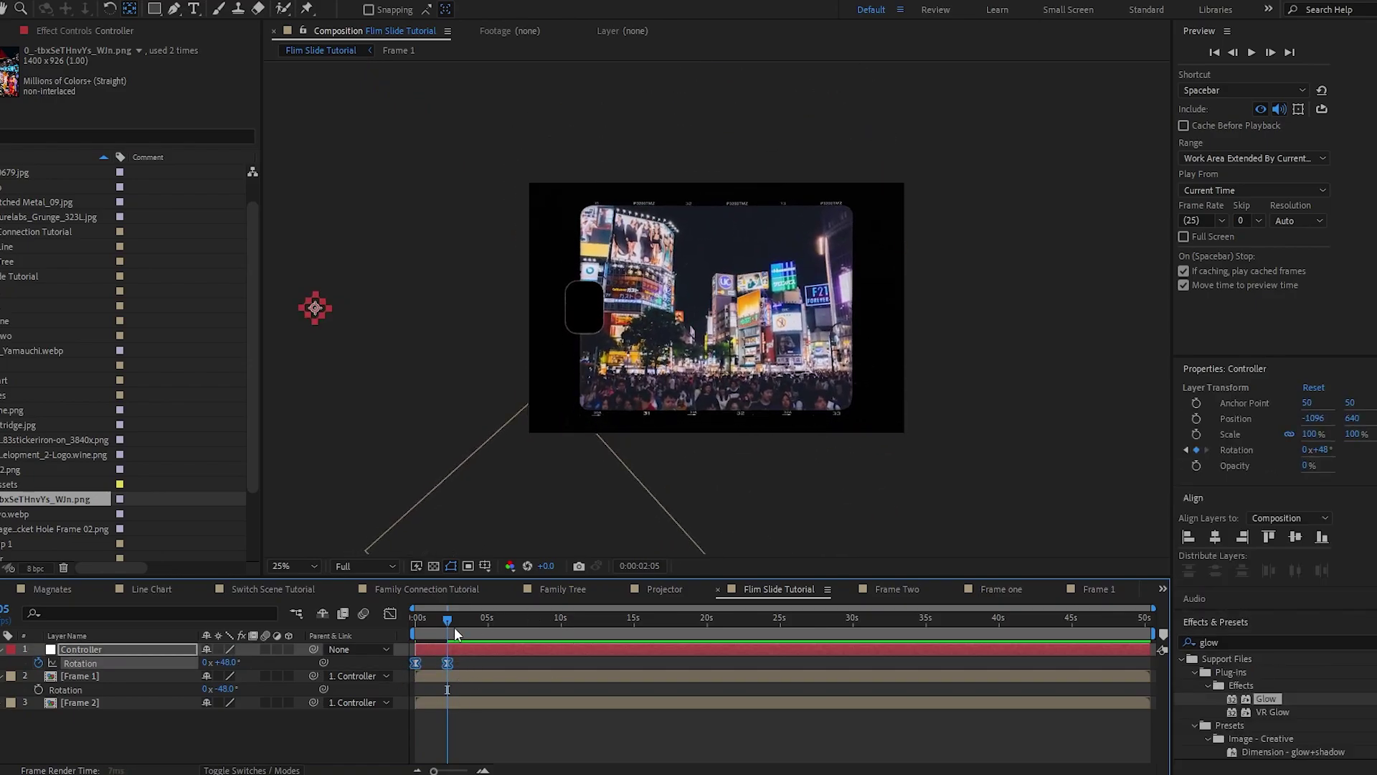
left_click(393, 616)
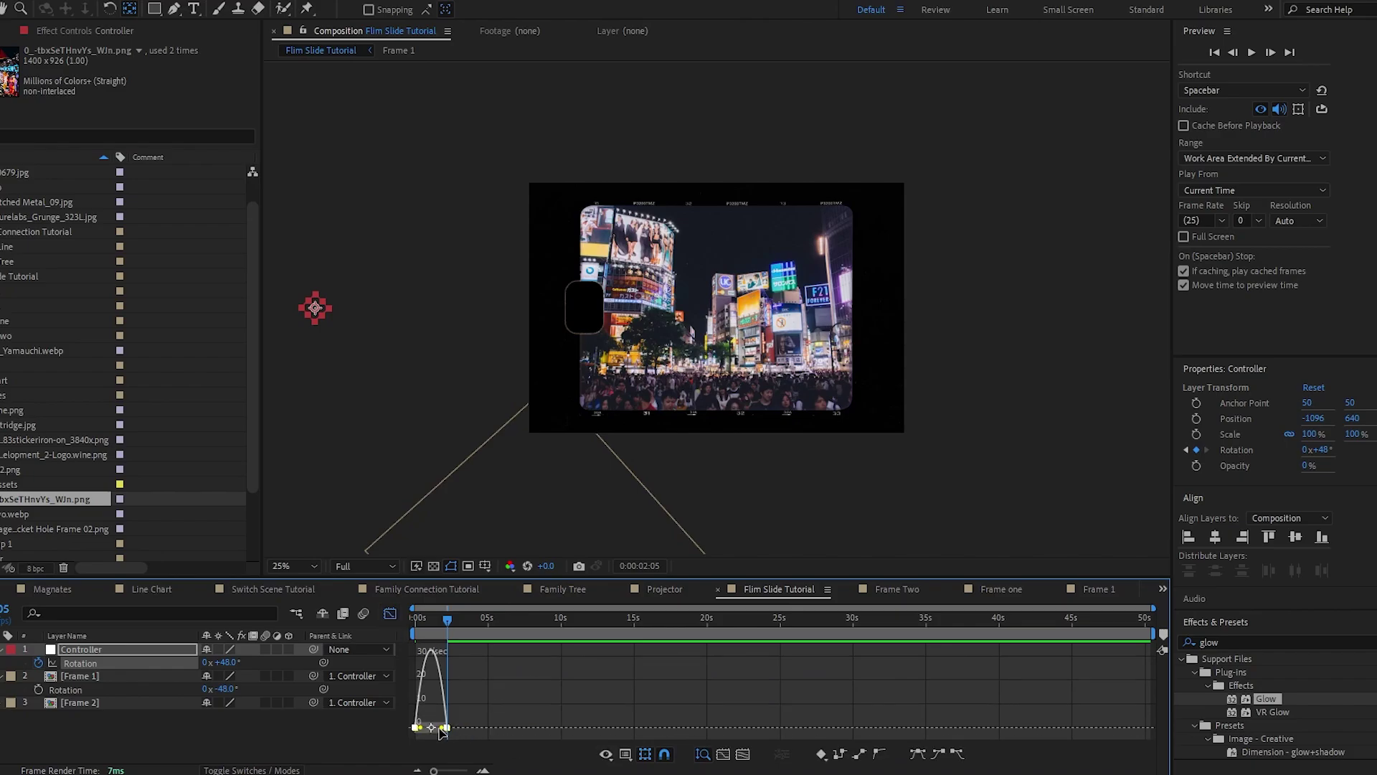
left_click_drag(442, 731, 433, 729)
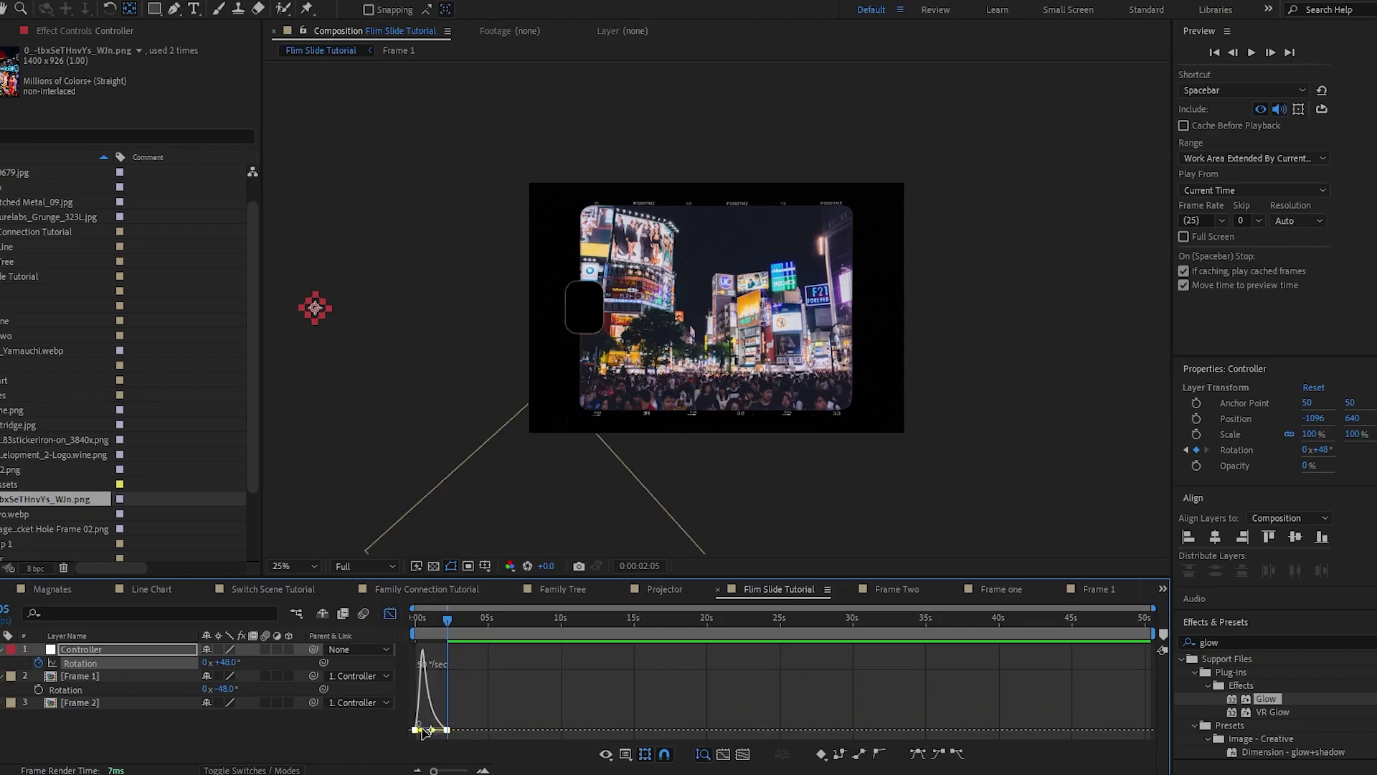
left_click_drag(448, 621, 411, 624)
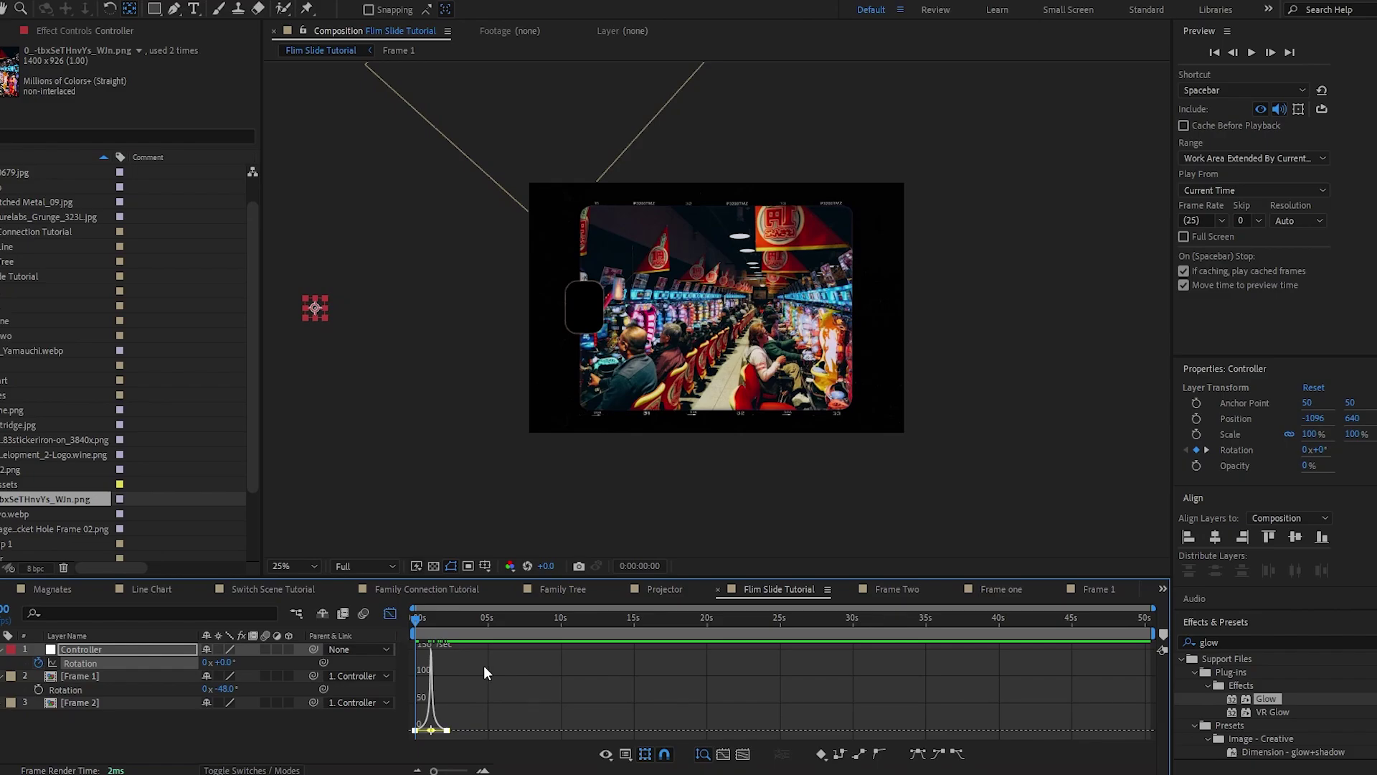